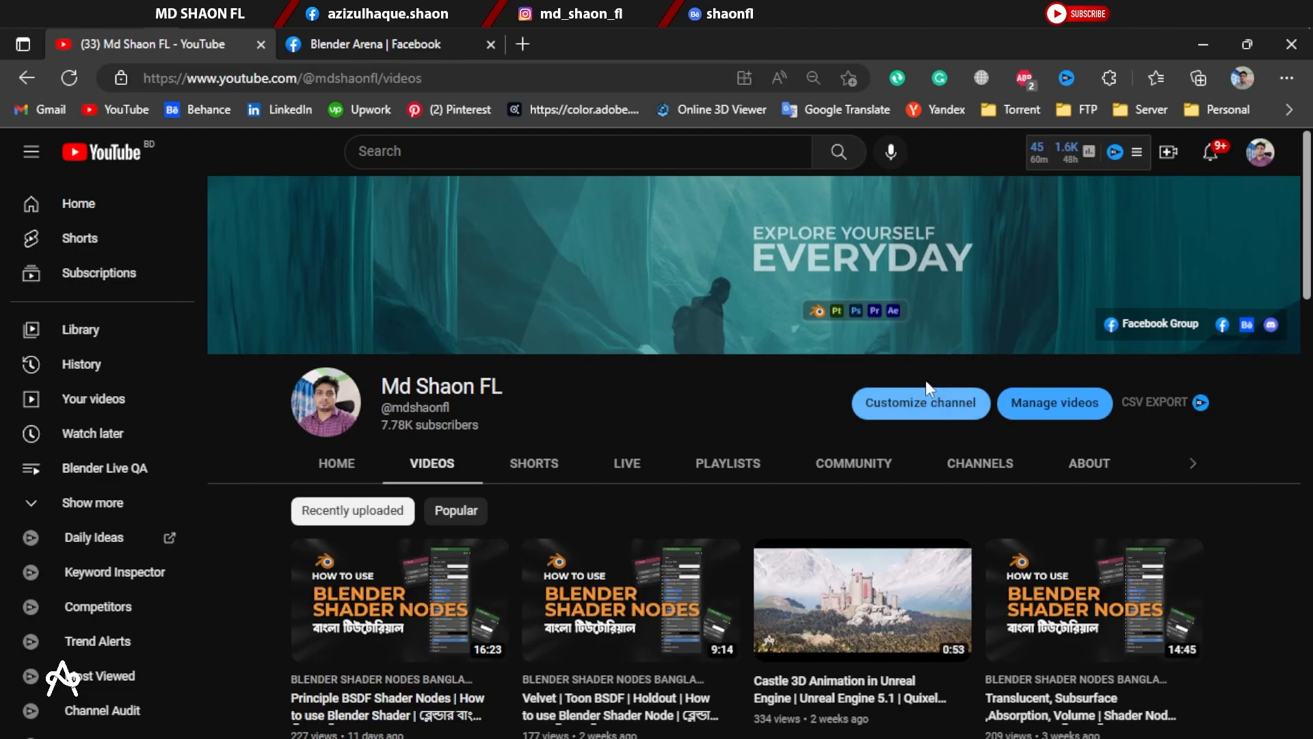
Step: Switch to the Blender Arena Facebook page in the browser
click(383, 43)
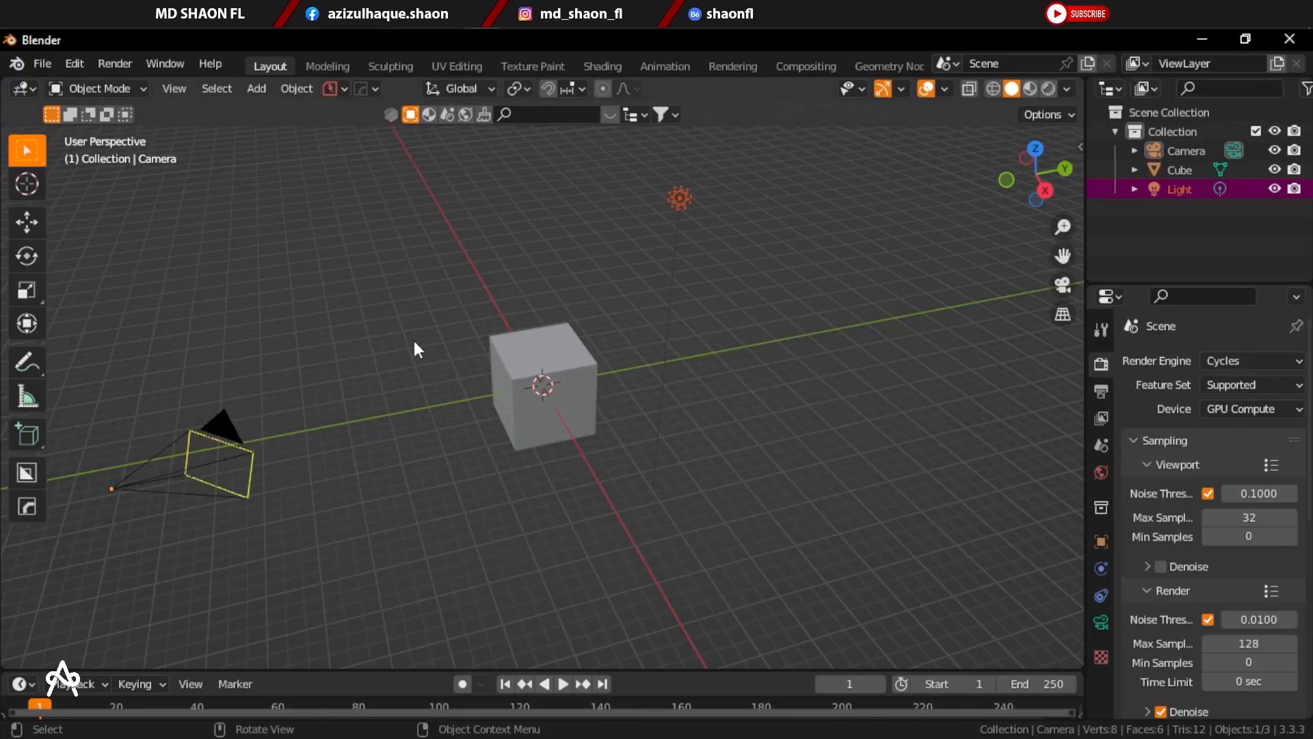
Step: In Blender, delete the default camera, cube and light from the scene
click(414, 342)
middle_drag(543, 381, 239, 273)
scroll(532, 451, up, 2)
scroll(528, 450, down, 3)
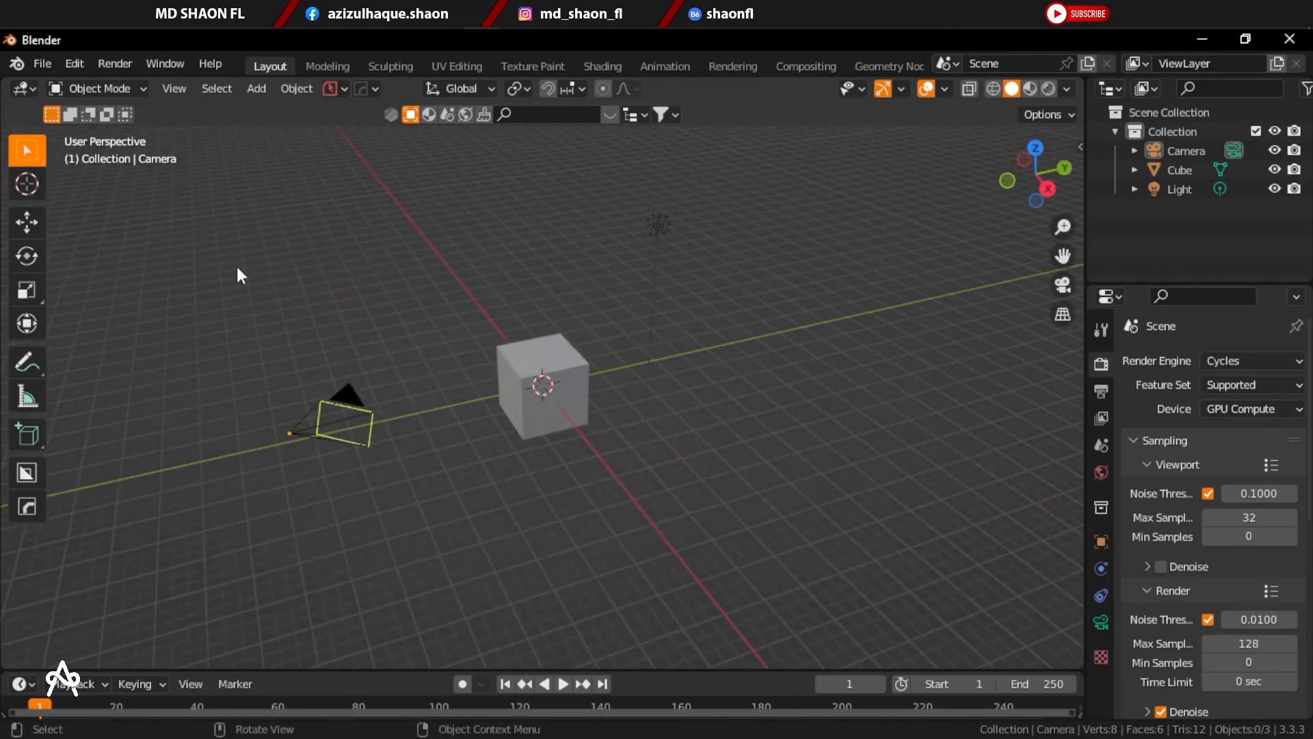
drag(238, 274, 841, 563)
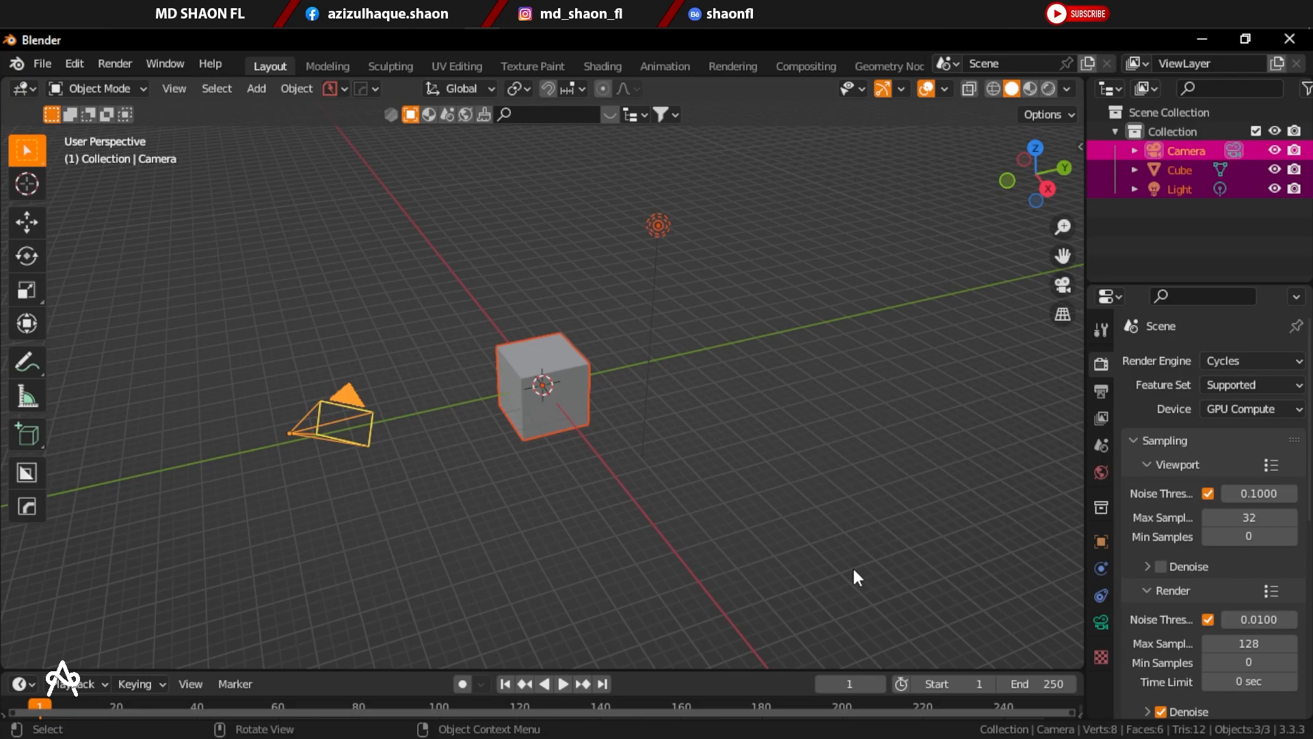
key(alt+a)
key(a)
key(Delete)
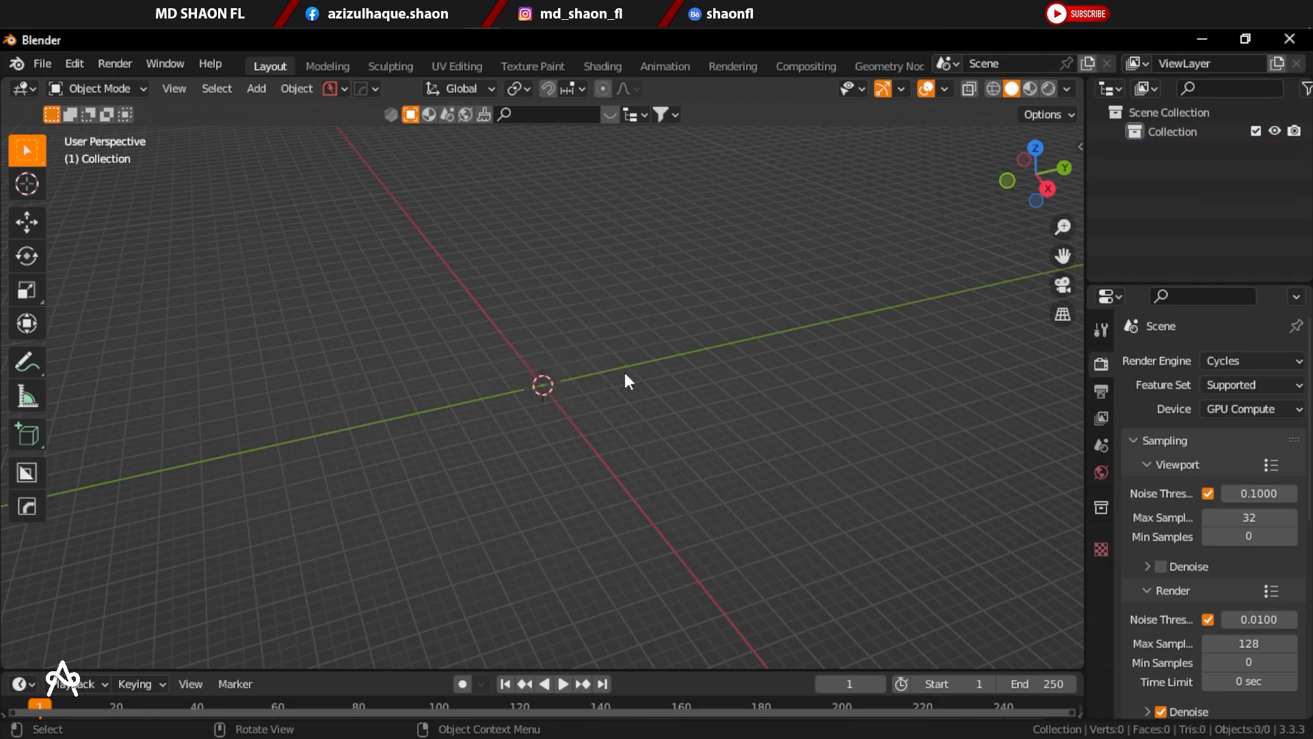
Step: Add a text object at the world origin and rotate it 90° about the X axis
key(KP_1)
key(shift+a)
click(569, 371)
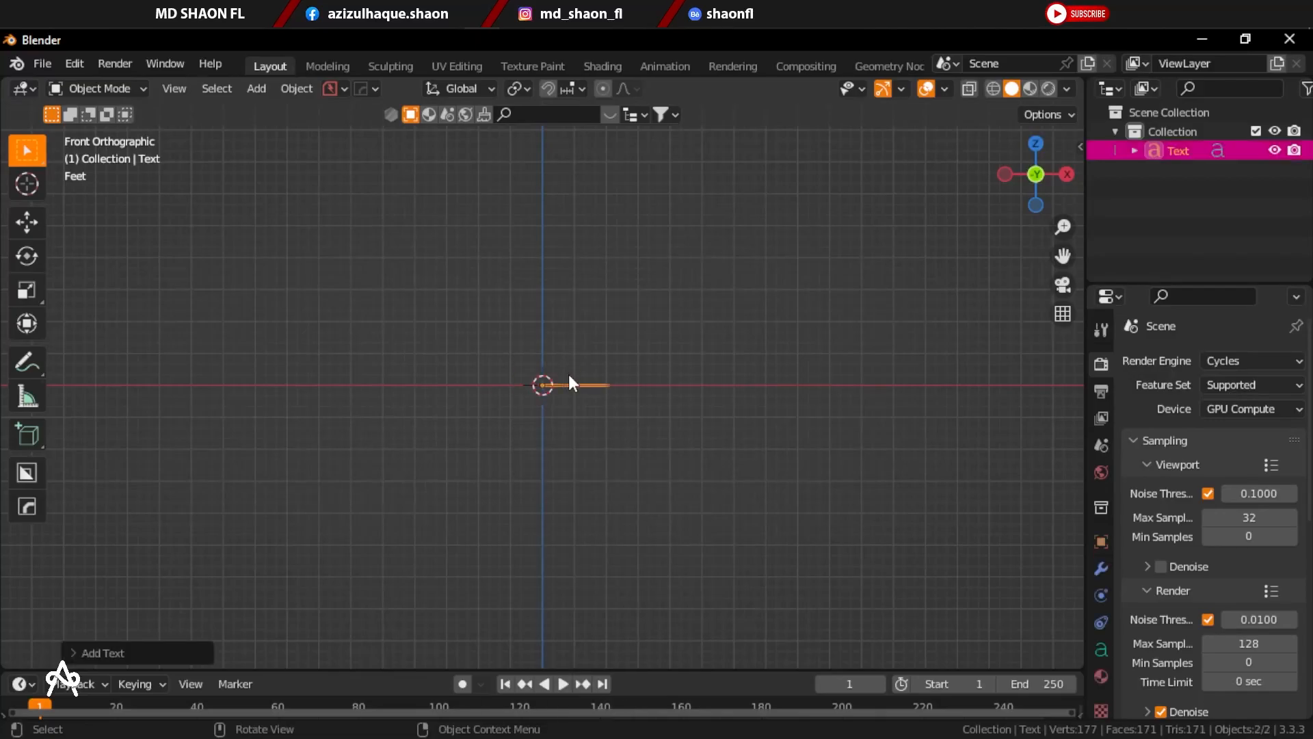
middle_drag(569, 369, 612, 361)
text(rx90)
key(Return)
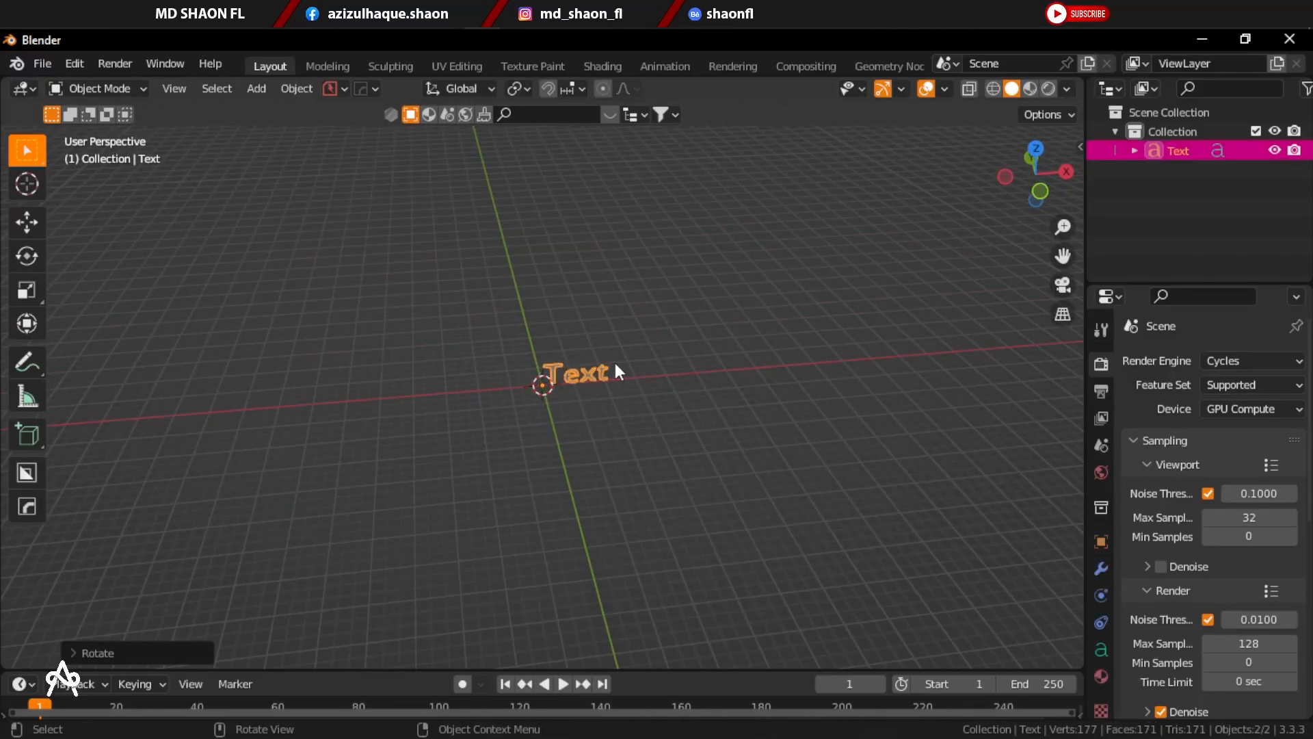
Step: Replace the text object's default wording with the creator's name in capital letters
scroll(444, 410, up, 4)
key(Tab)
key(BackSpace)
key(BackSpace)
key(BackSpace)
key(BackSpace)
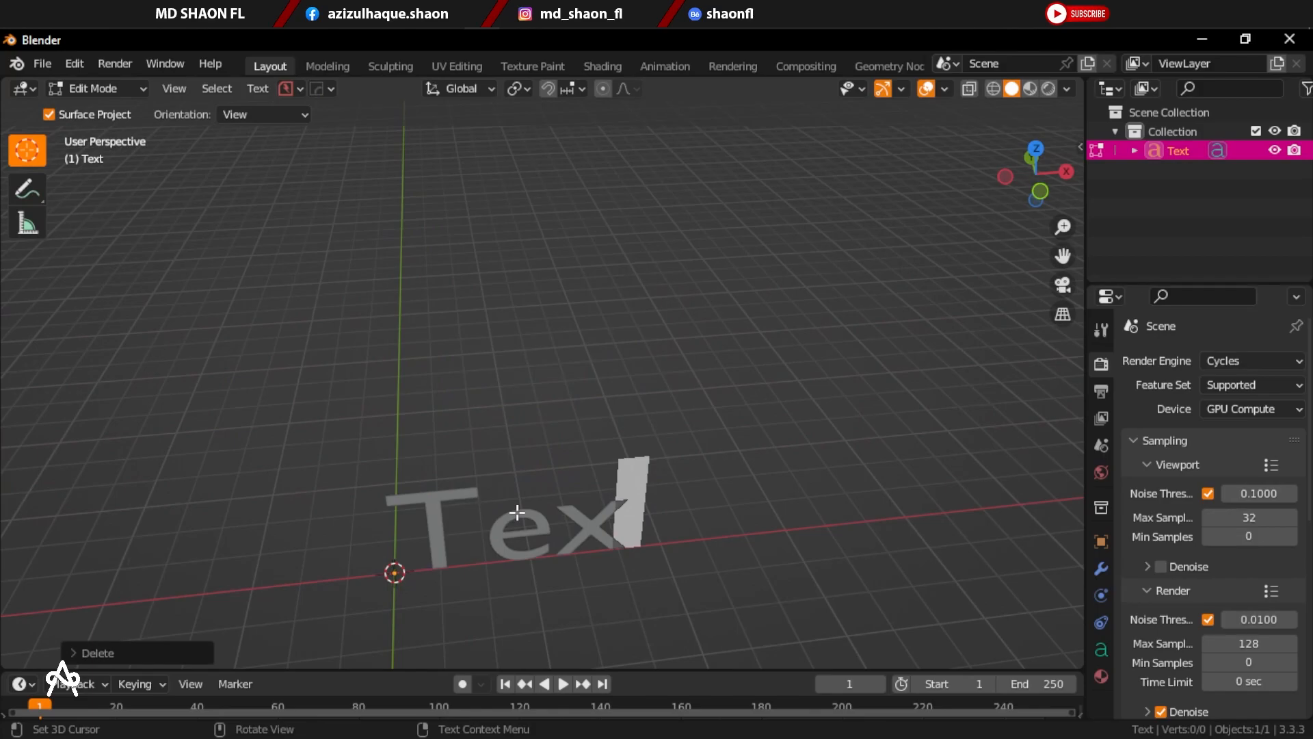
text(Md)
key(BackSpace)
key(BackSpace)
text(D Sh)
key(BackSpace)
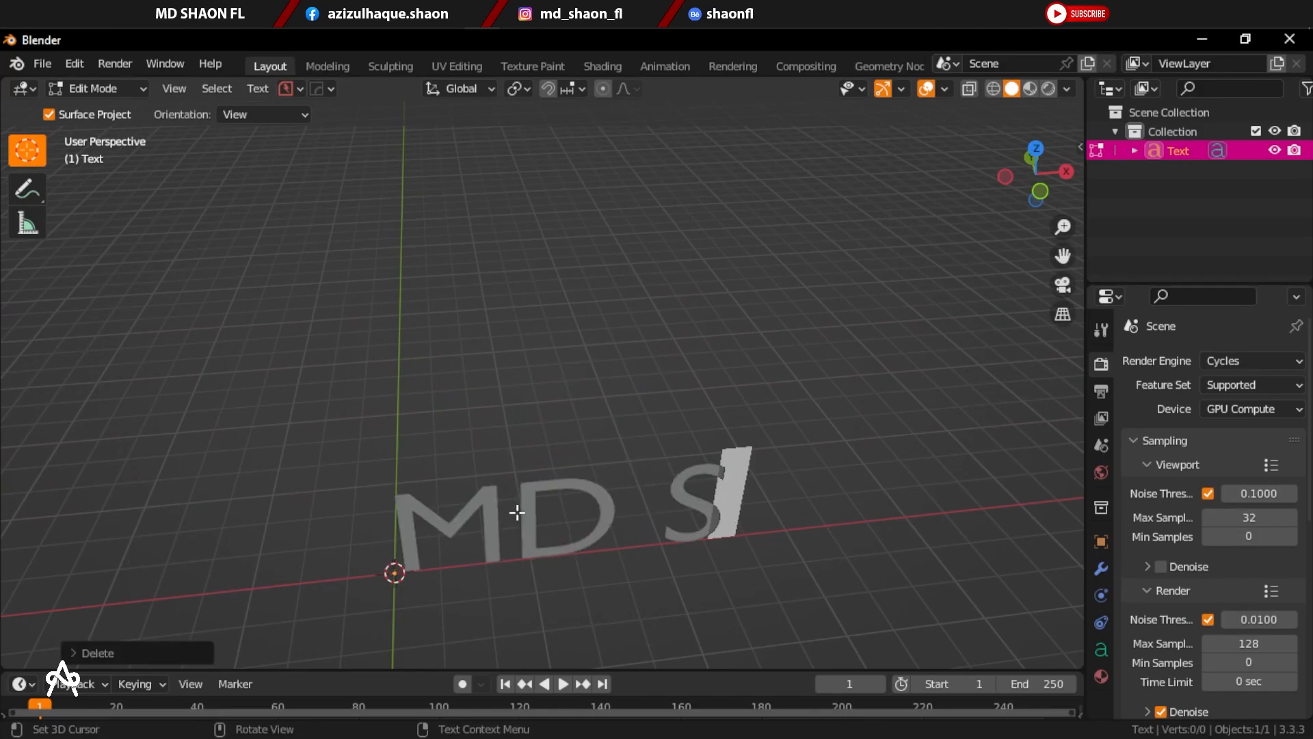
text(Haon)
key(BackSpace)
key(BackSpace)
key(BackSpace)
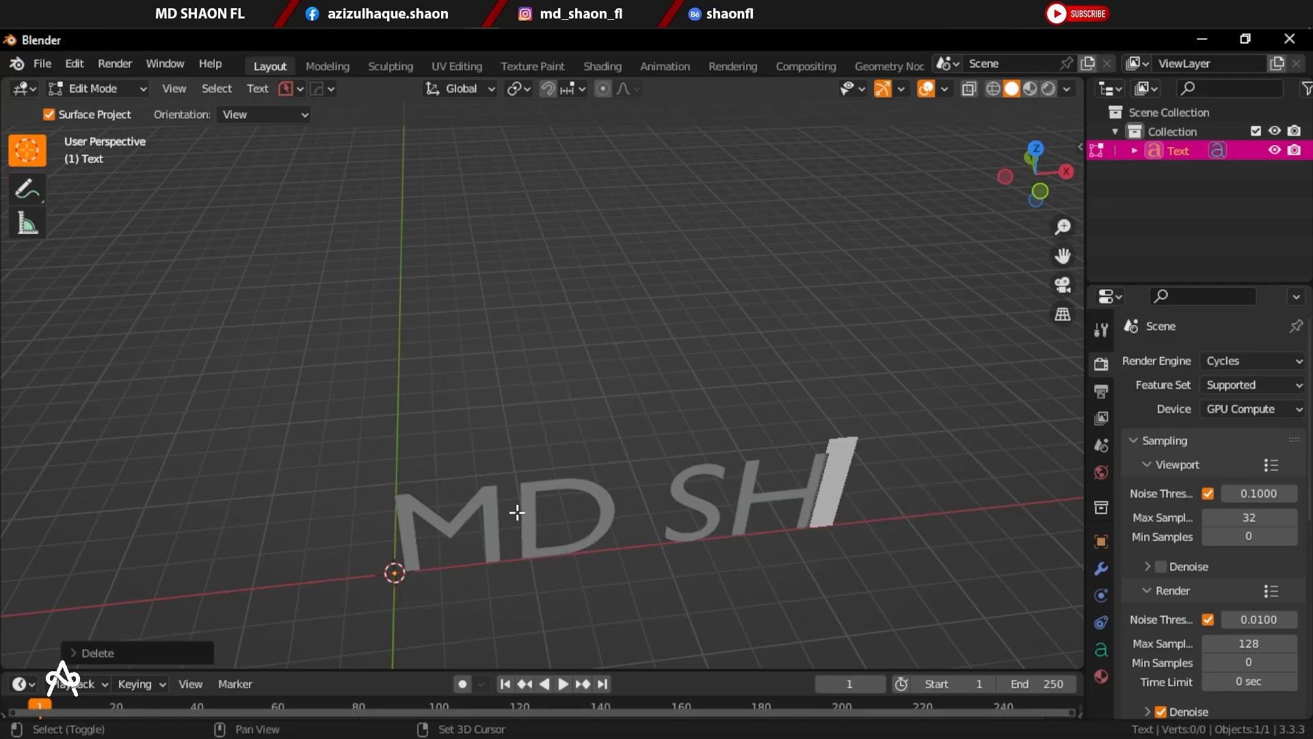
text(AON)
key(Tab)
Step: Load a heavy Arial font file as the text's Regular font and apply the object's transform
scroll(473, 508, down, 4)
scroll(465, 488, up, 3)
shift+middle_drag(609, 501, 558, 446)
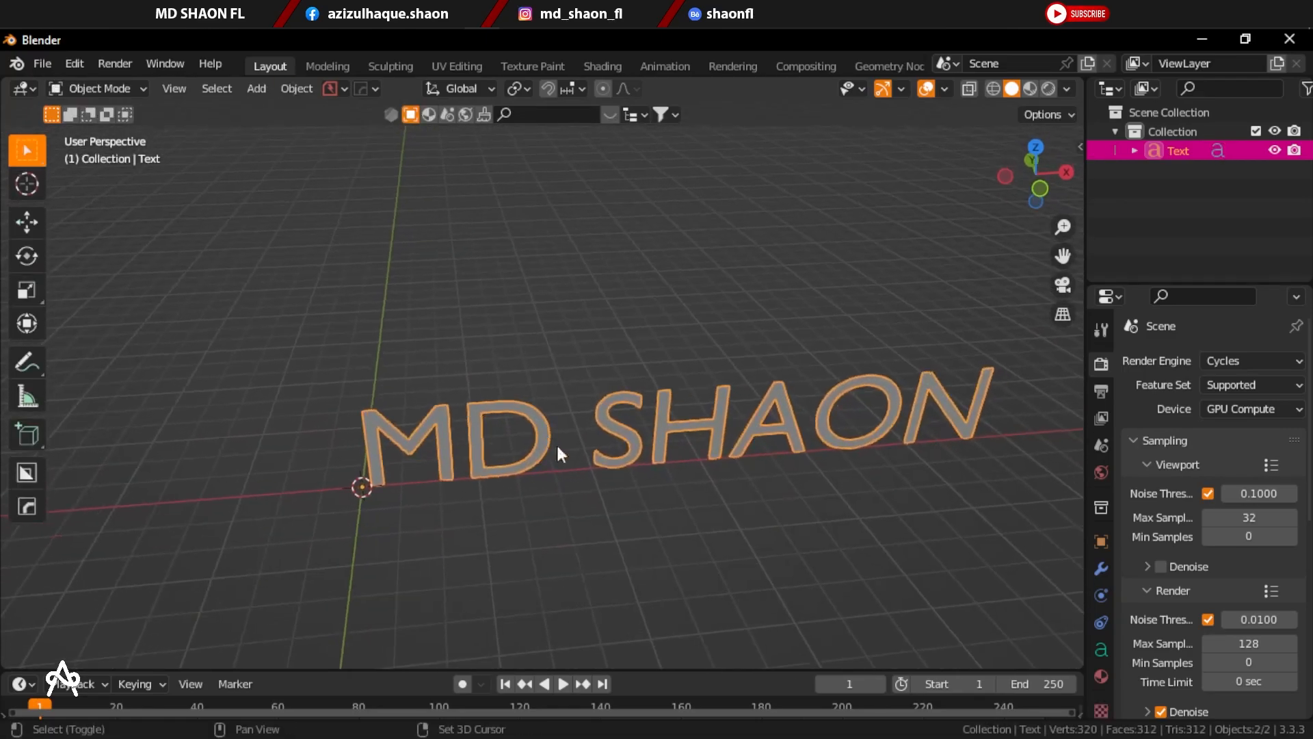
click(1102, 648)
scroll(1157, 543, down, 5)
click(1152, 433)
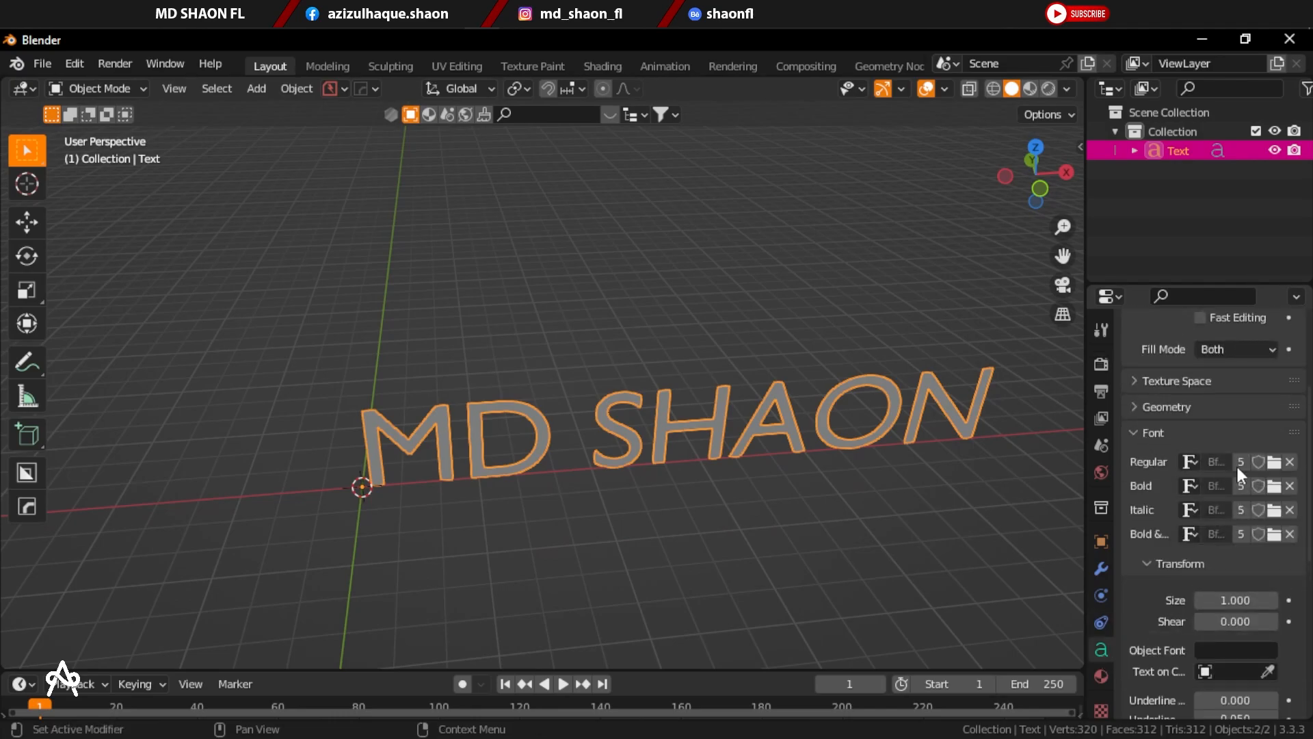
click(1274, 464)
click(461, 242)
double_click(461, 242)
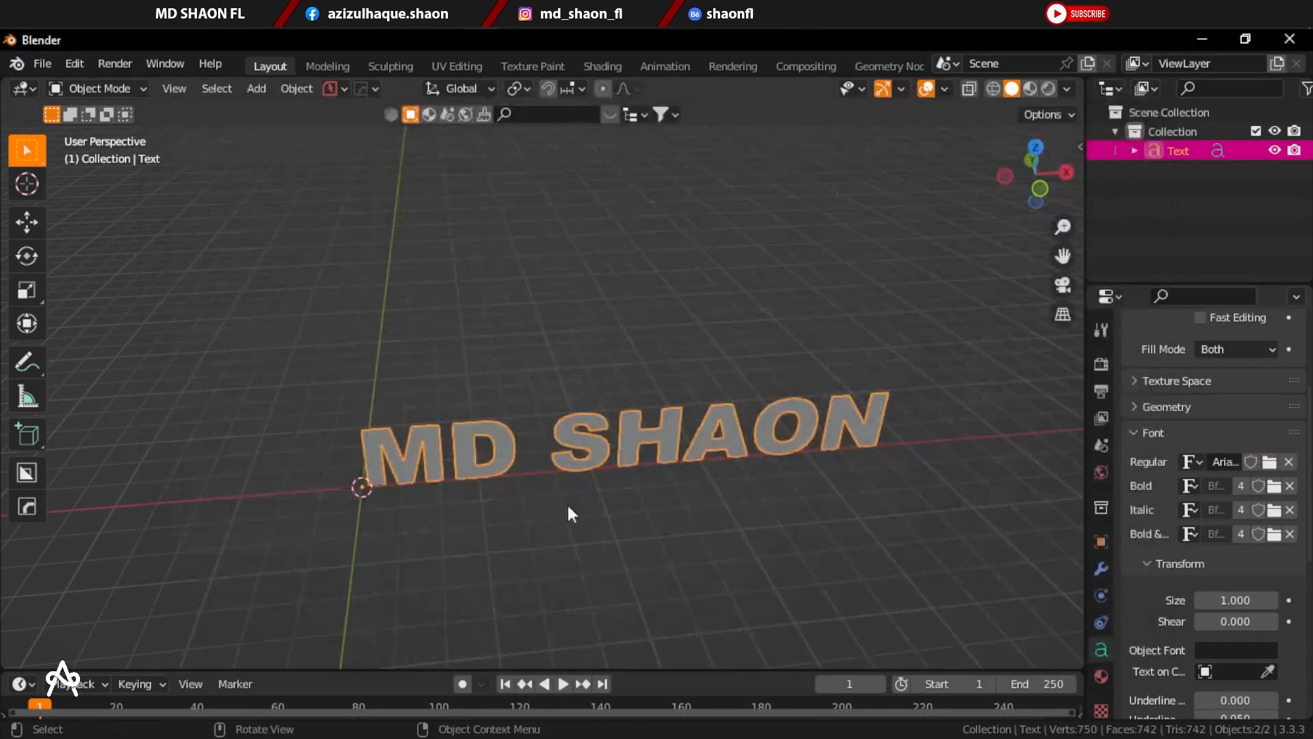
key(ctrl+a)
click(553, 485)
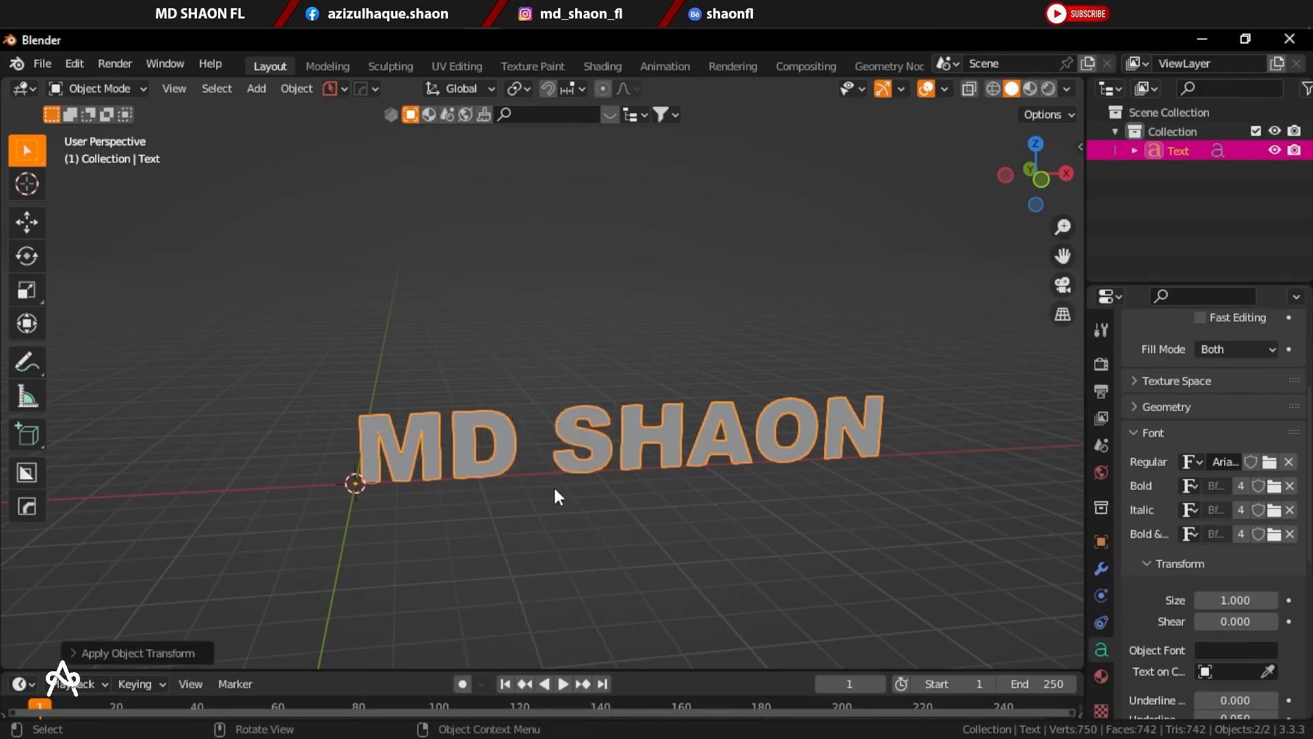
Step: Set the text's geometry Extrude value to 5"
scroll(1163, 540, down, 3)
scroll(1189, 498, up, 2)
click(1156, 370)
drag(1236, 418, 1265, 418)
middle_drag(580, 469, 536, 667)
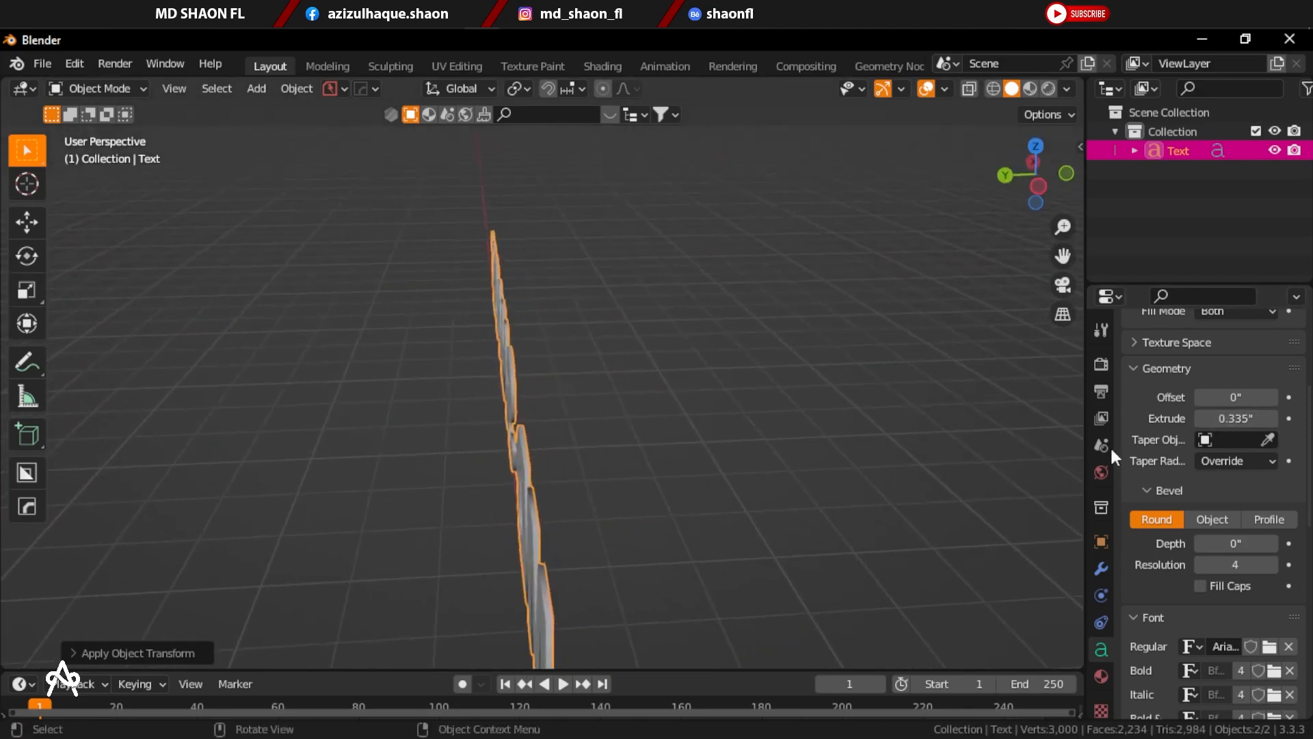
click(1236, 418)
text(5)
key(Return)
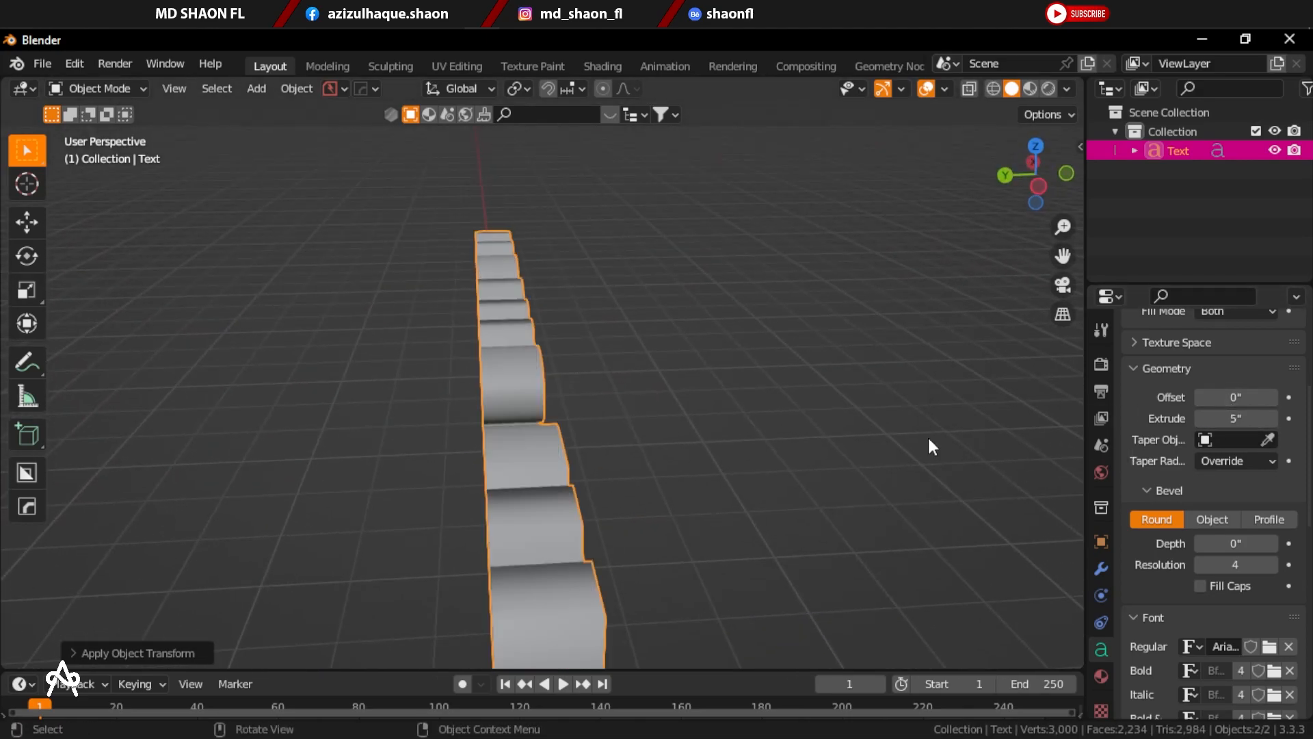
Step: Give the extruded text a round bevel with a depth of 0.425"
scroll(860, 469, down, 4)
middle_drag(860, 468, 766, 457)
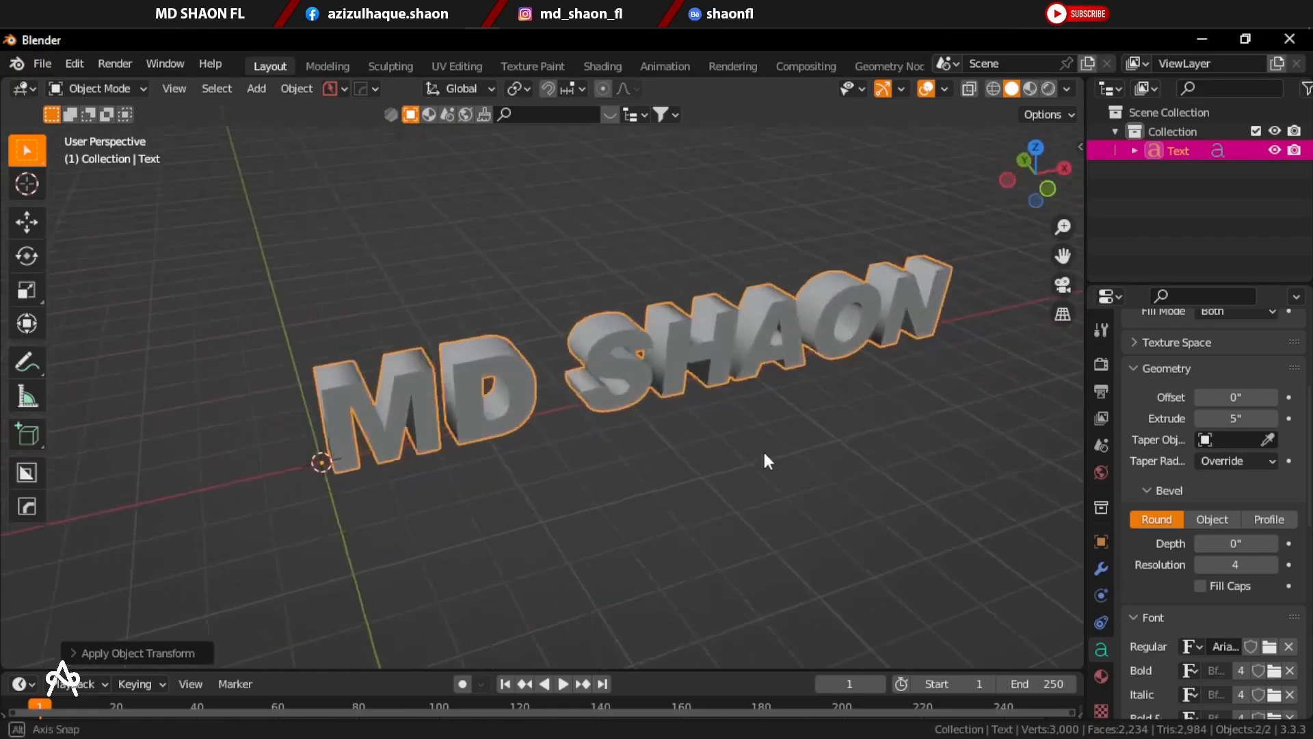
scroll(800, 465, up, 3)
scroll(833, 472, up, 2)
click(1274, 545)
click(1274, 544)
drag(1235, 543, 1297, 543)
Step: Move the text in the negative direction along the X axis so it straddles the world origin
scroll(885, 544, down, 8)
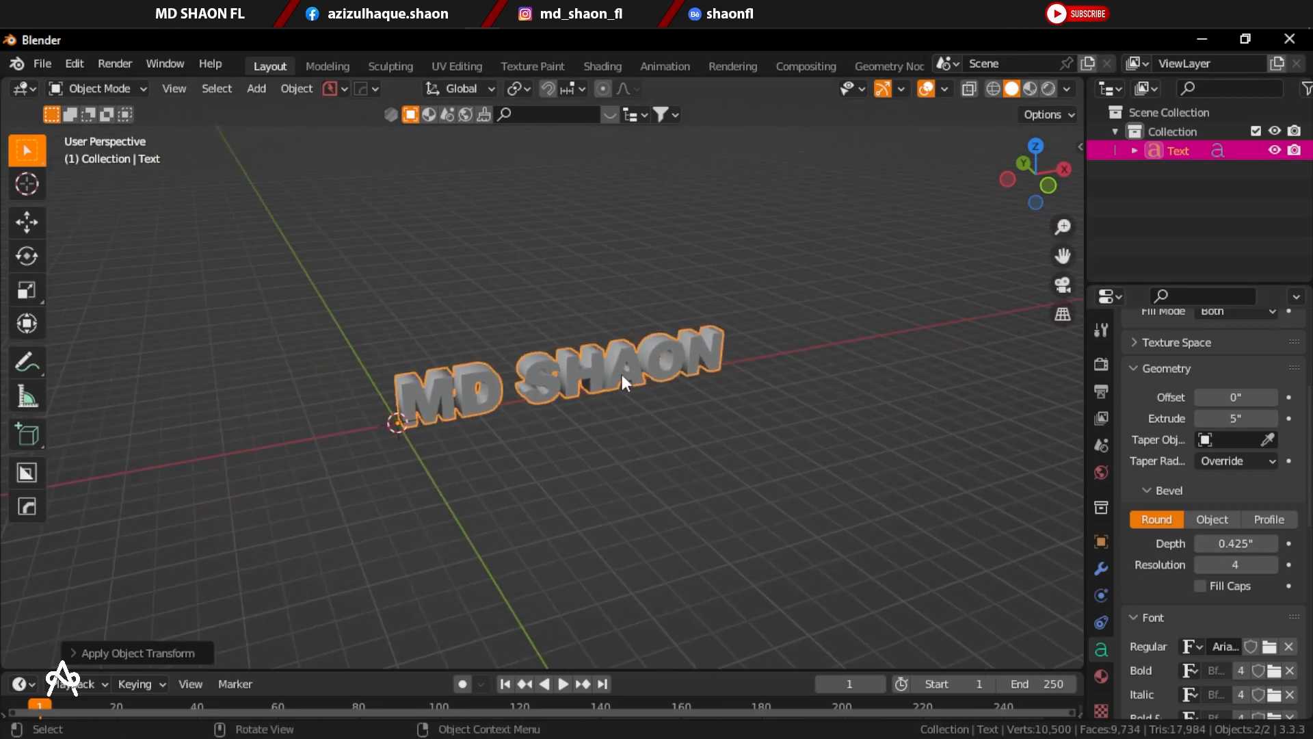
key(g)
key(y)
key(x)
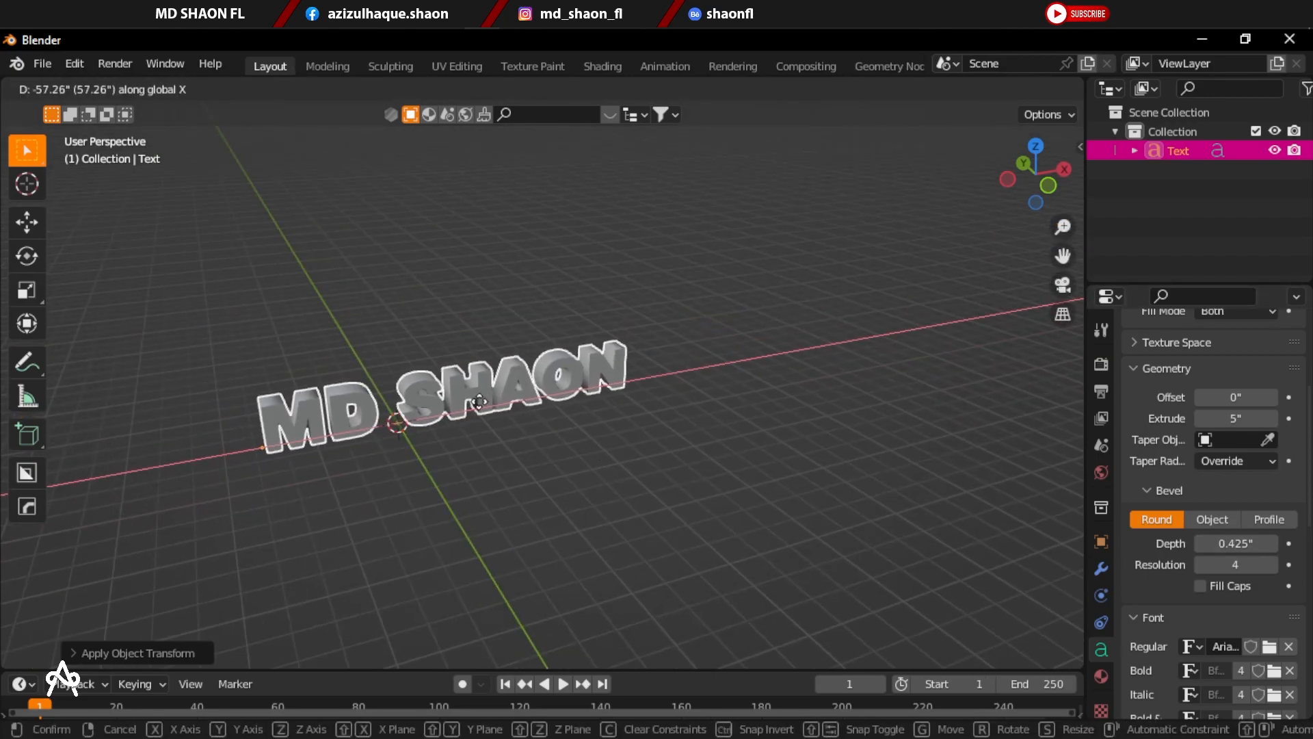
click(435, 404)
middle_drag(435, 404, 405, 398)
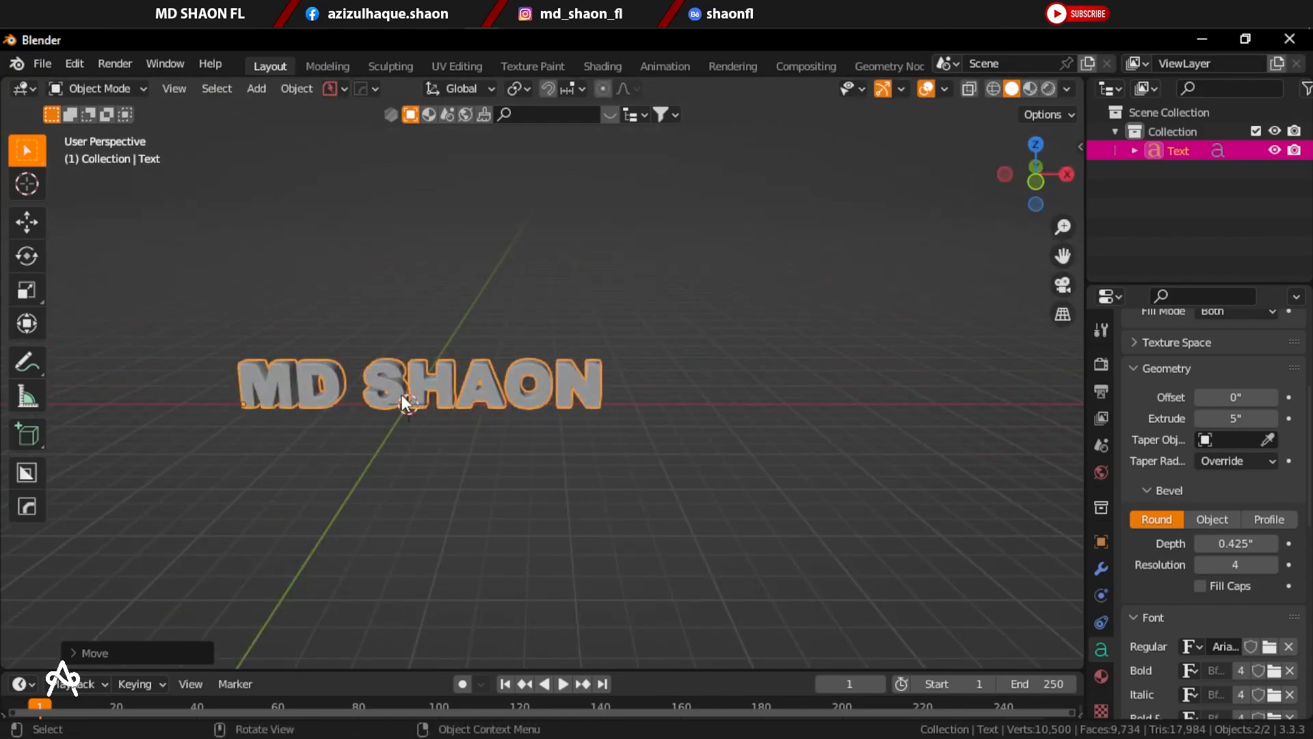
Step: Adjust the text's X position in front view to centre it on the world origin
key(KP_1)
key(shift+c)
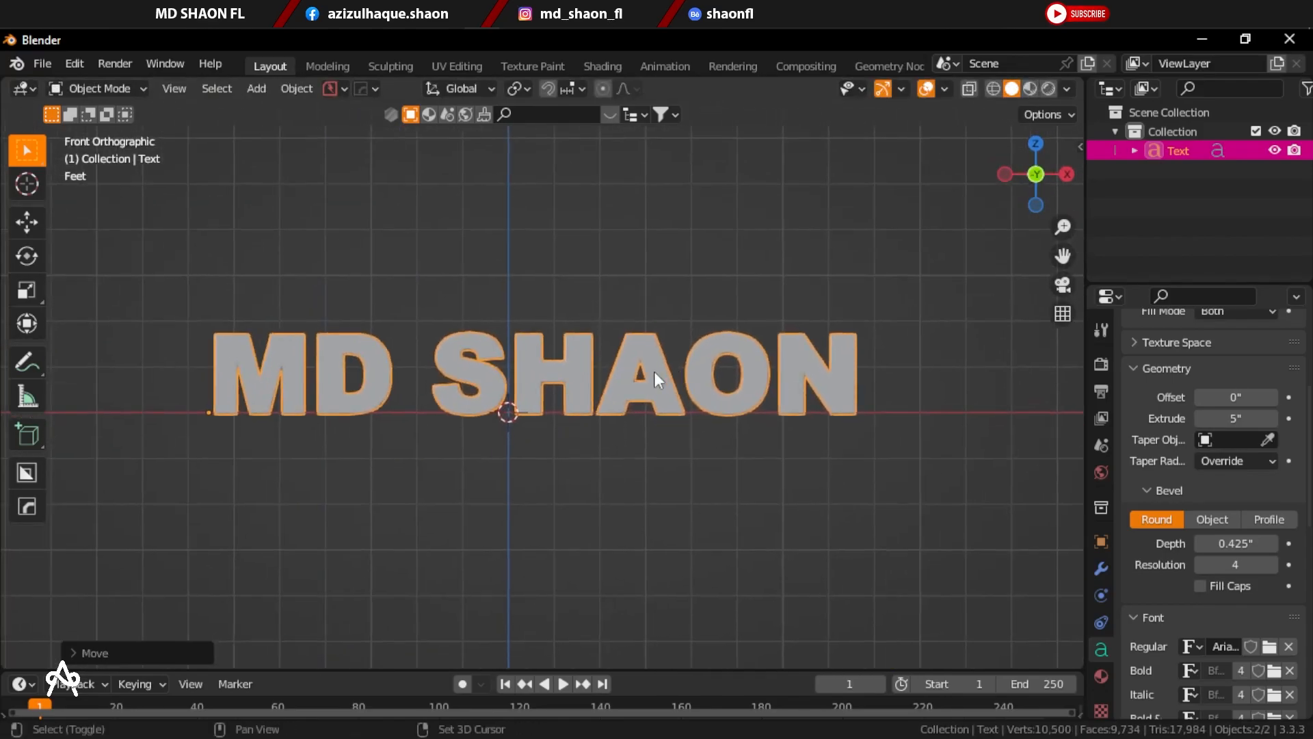
key(g)
key(x)
click(626, 375)
click(454, 291)
mouse_move(506, 342)
middle_down()
mouse_move(564, 379)
mouse_move(490, 358)
middle_up()
key(a)
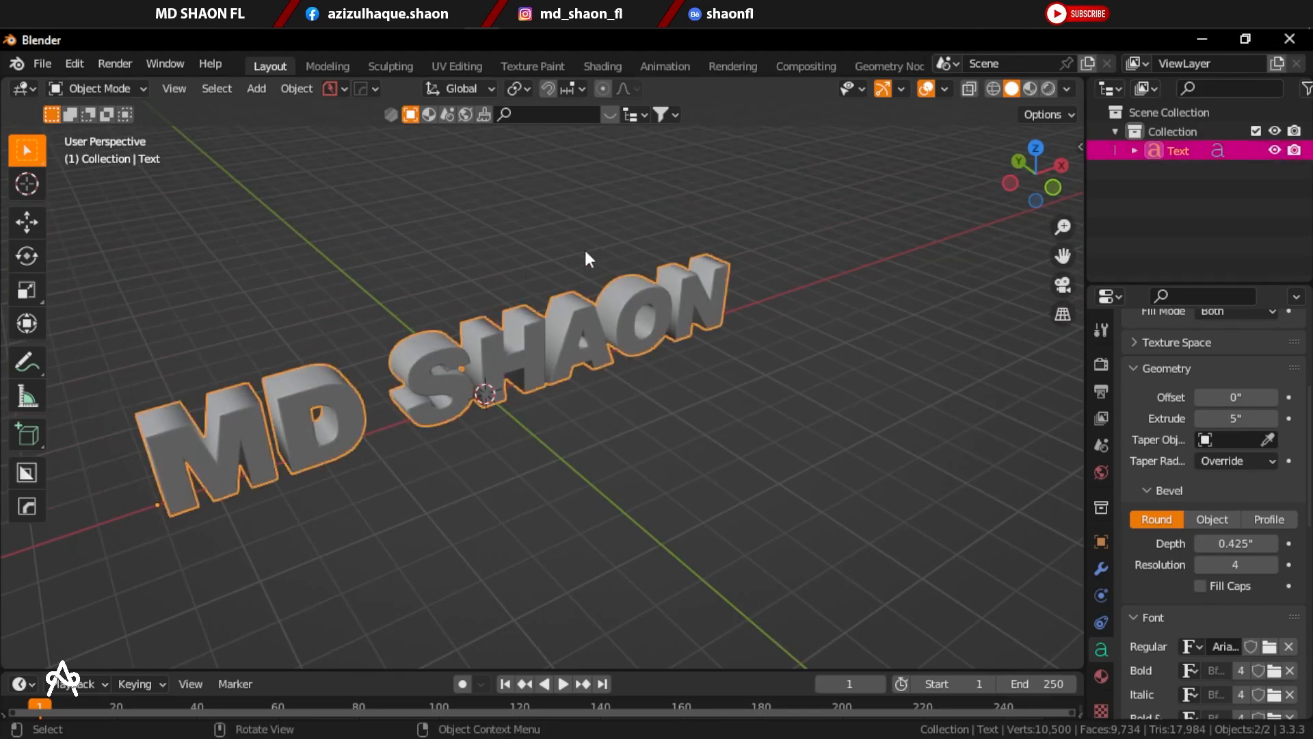
Step: Save the file as untitled.blend in a new Desktop folder named New Folder
key(ctrl+s)
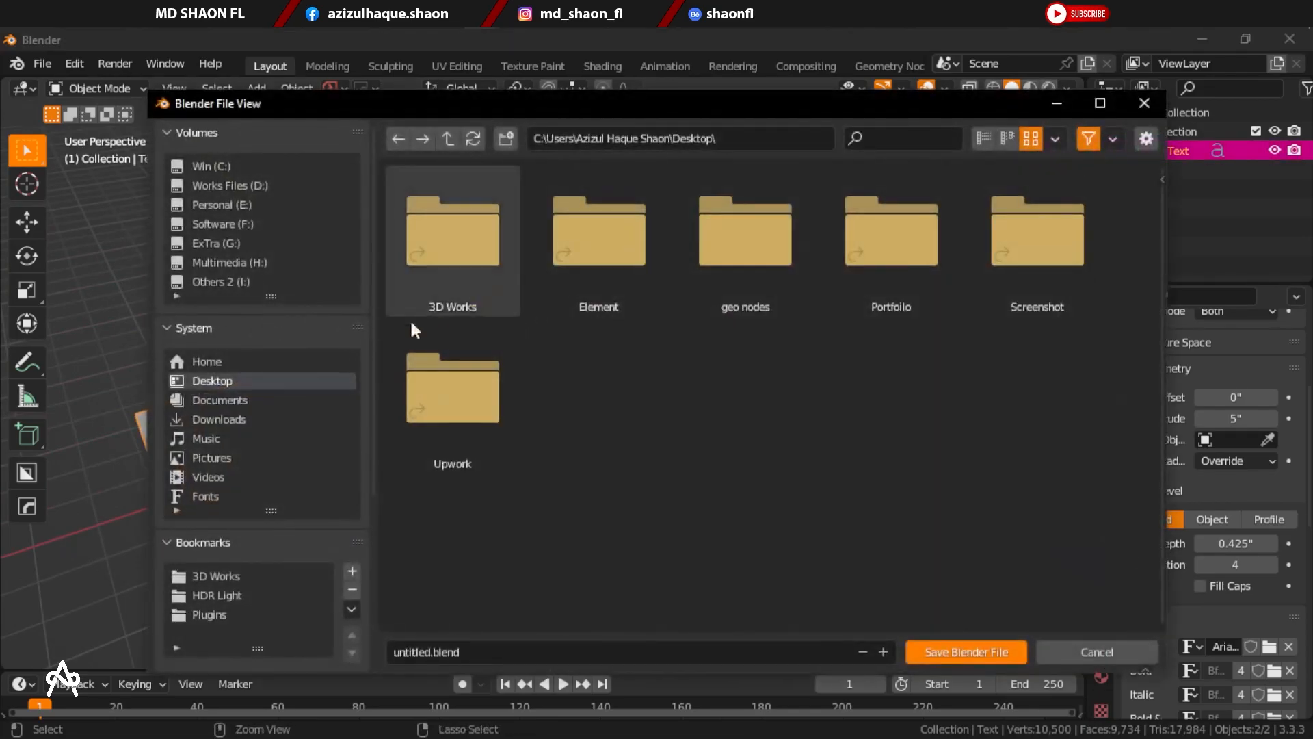
click(506, 138)
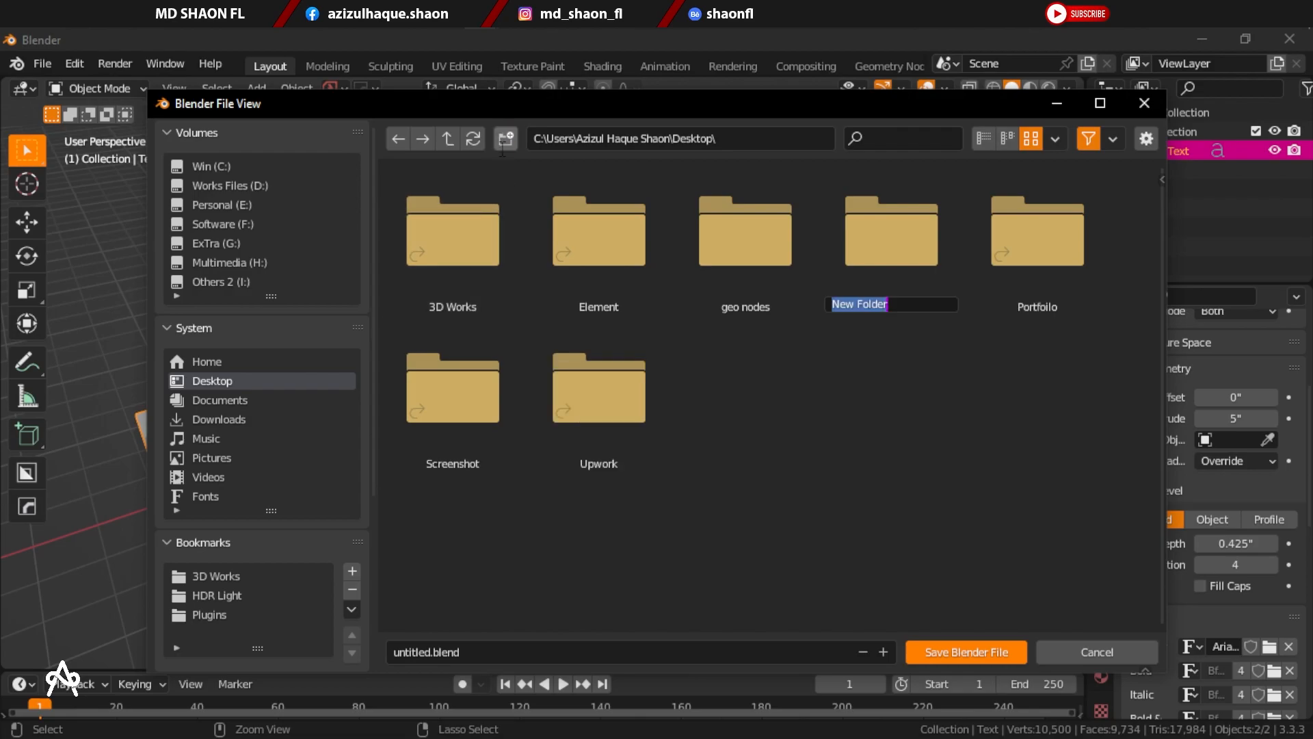
click(852, 248)
double_click(855, 248)
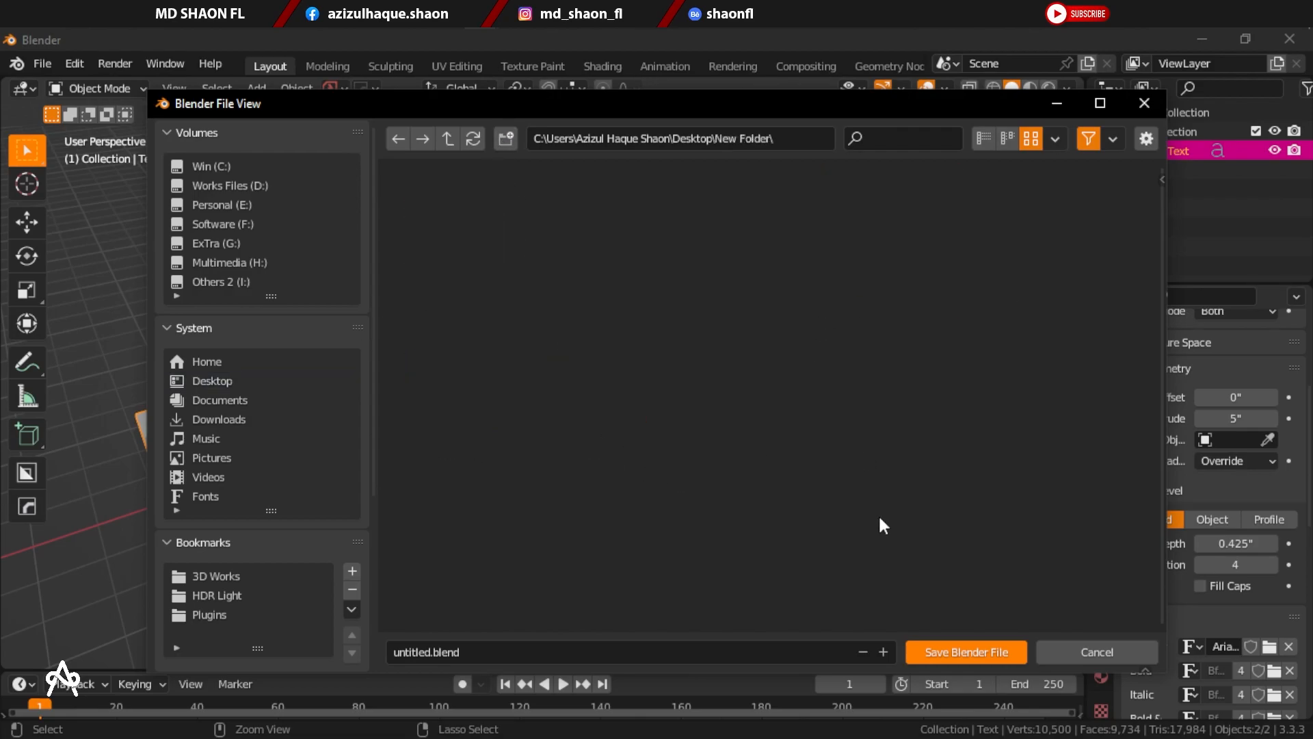
click(937, 652)
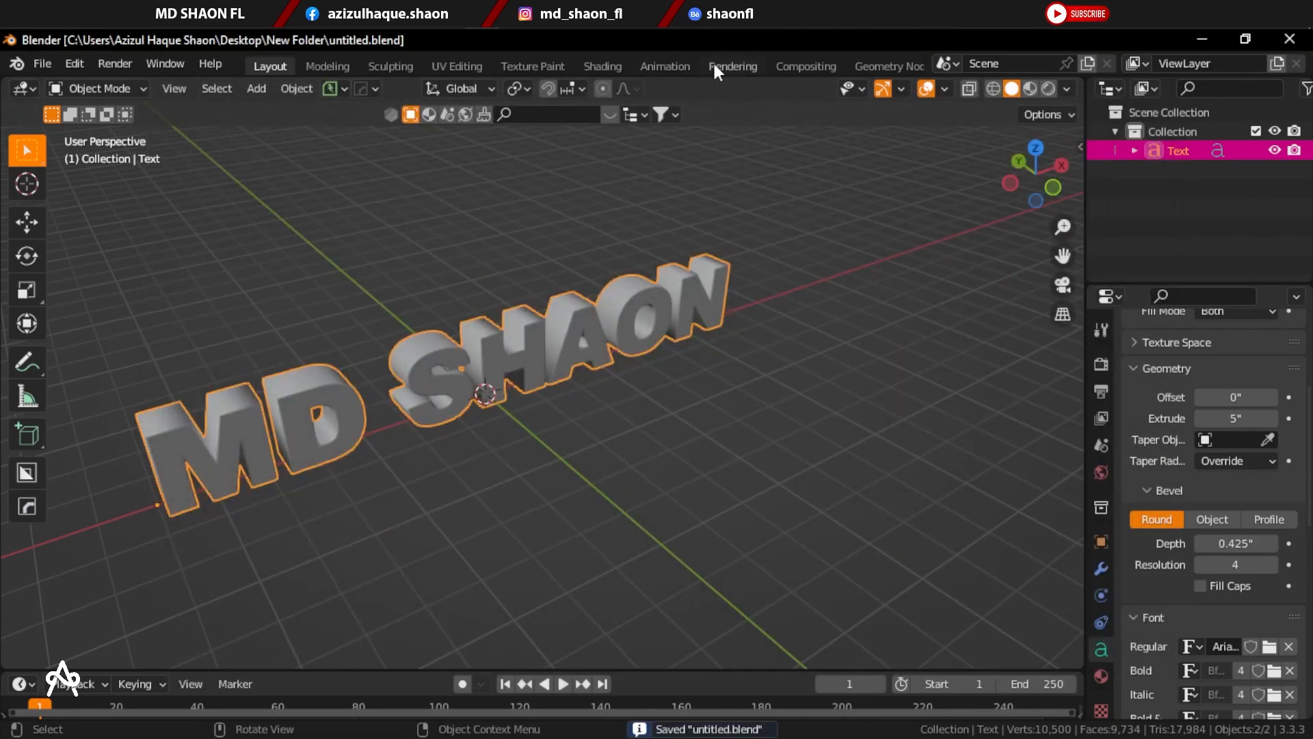
Step: Switch to the Shading workspace and set the render engine to Eevee
click(602, 66)
scroll(276, 461, up, 6)
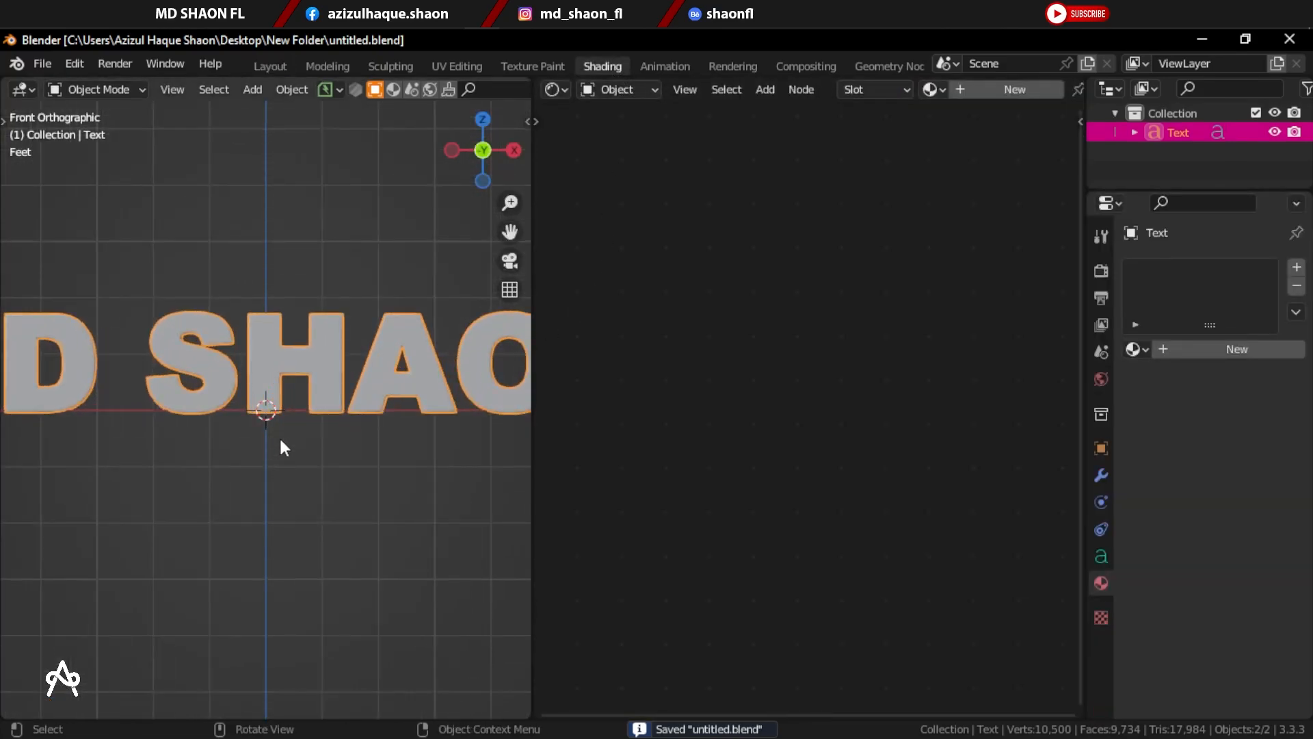
scroll(277, 439, down, 4)
shift+middle_drag(308, 336, 312, 346)
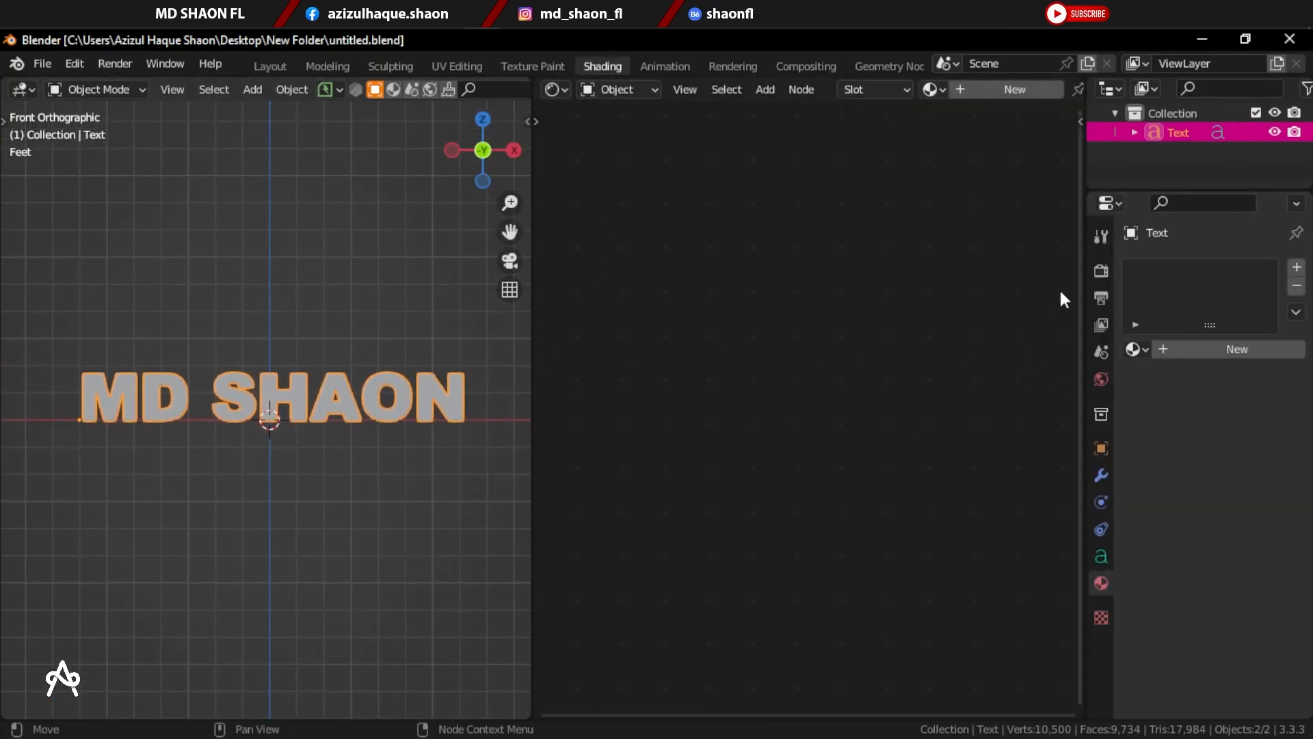
click(1100, 269)
click(1226, 272)
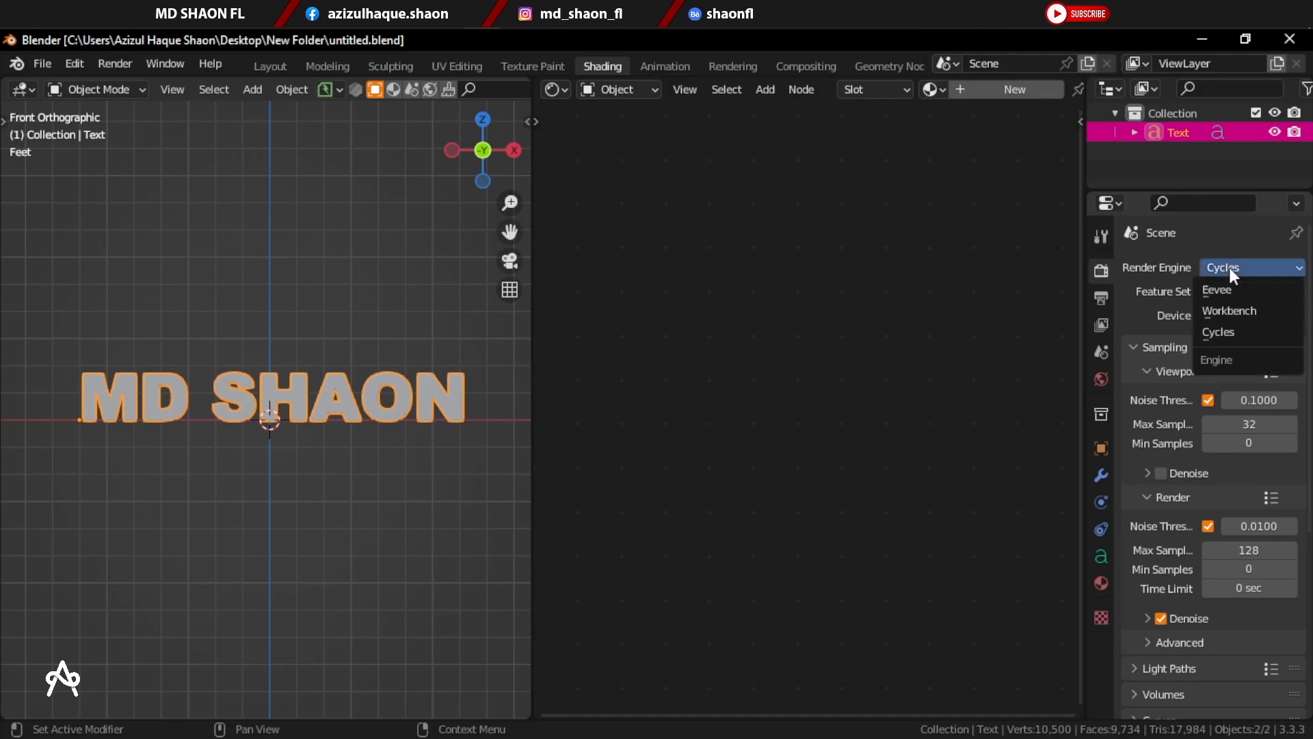
click(1212, 289)
scroll(241, 350, up, 4)
scroll(240, 350, down, 4)
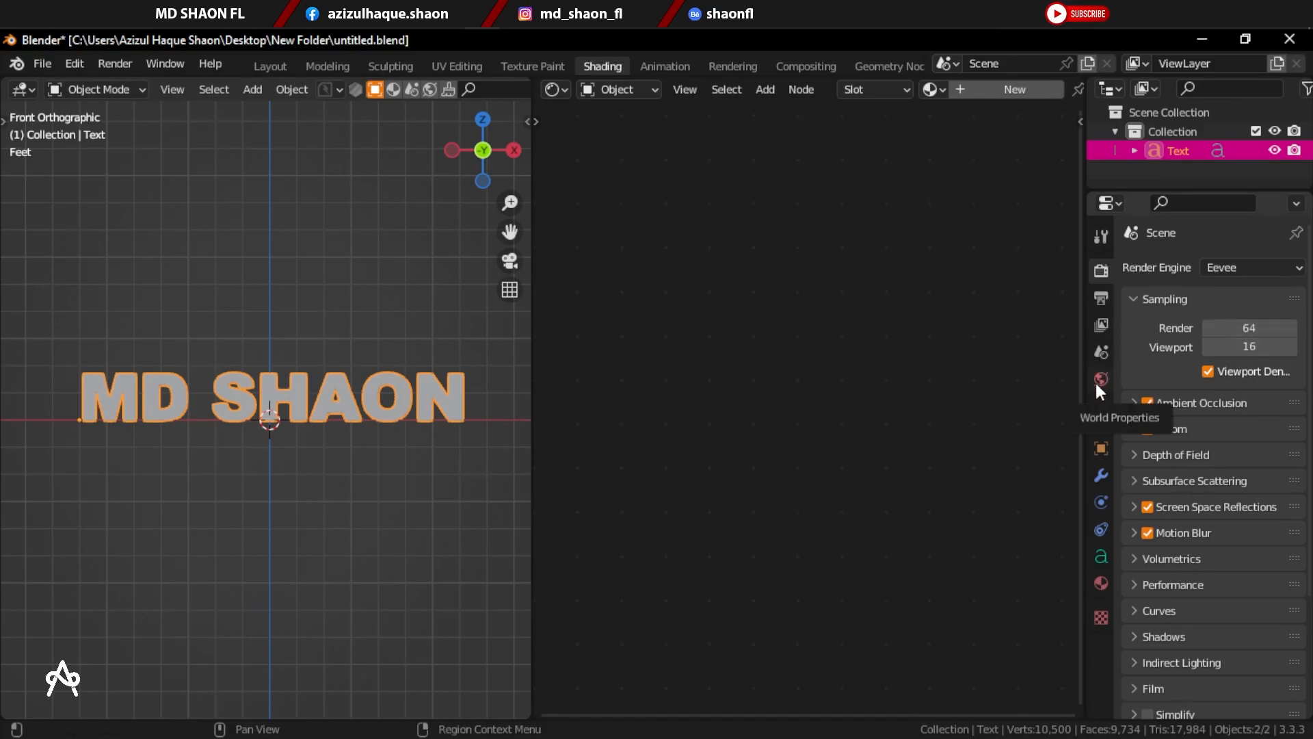
Step: Create a new material for the text and spread the Principled BSDF and Material Output nodes apart
click(1102, 584)
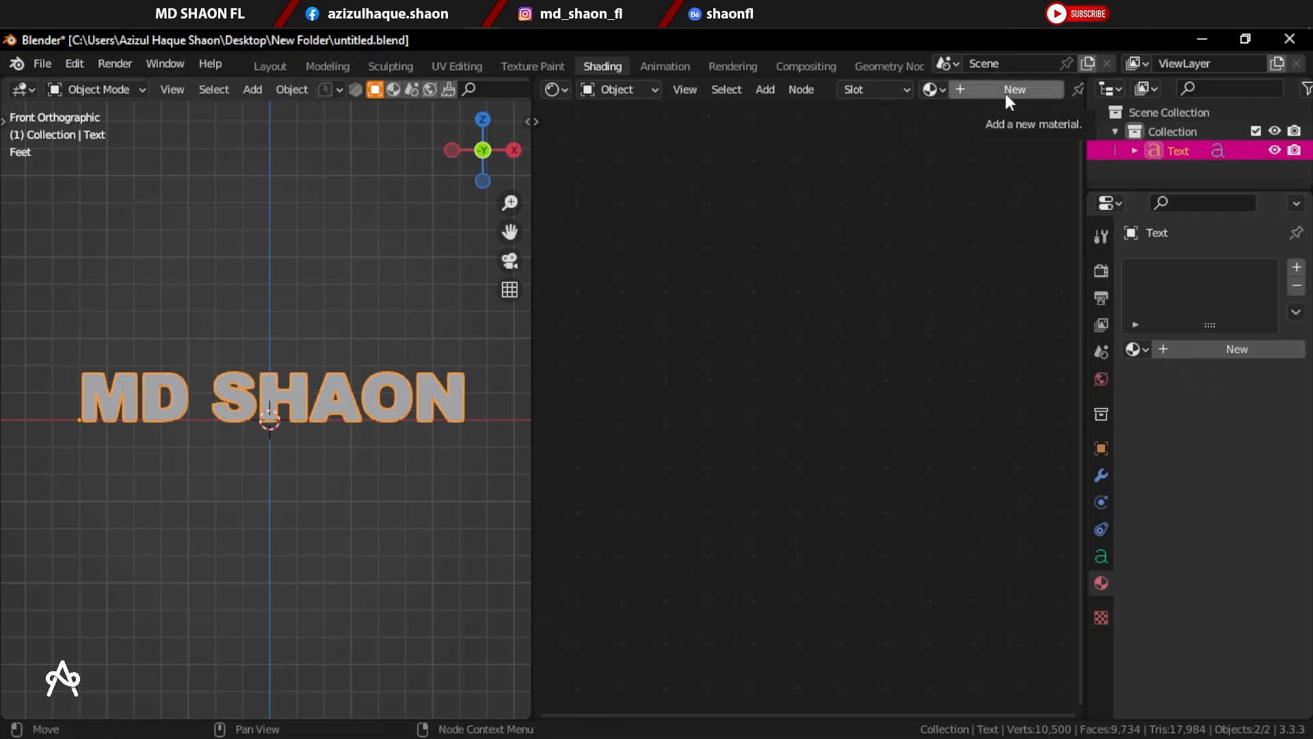
click(1225, 350)
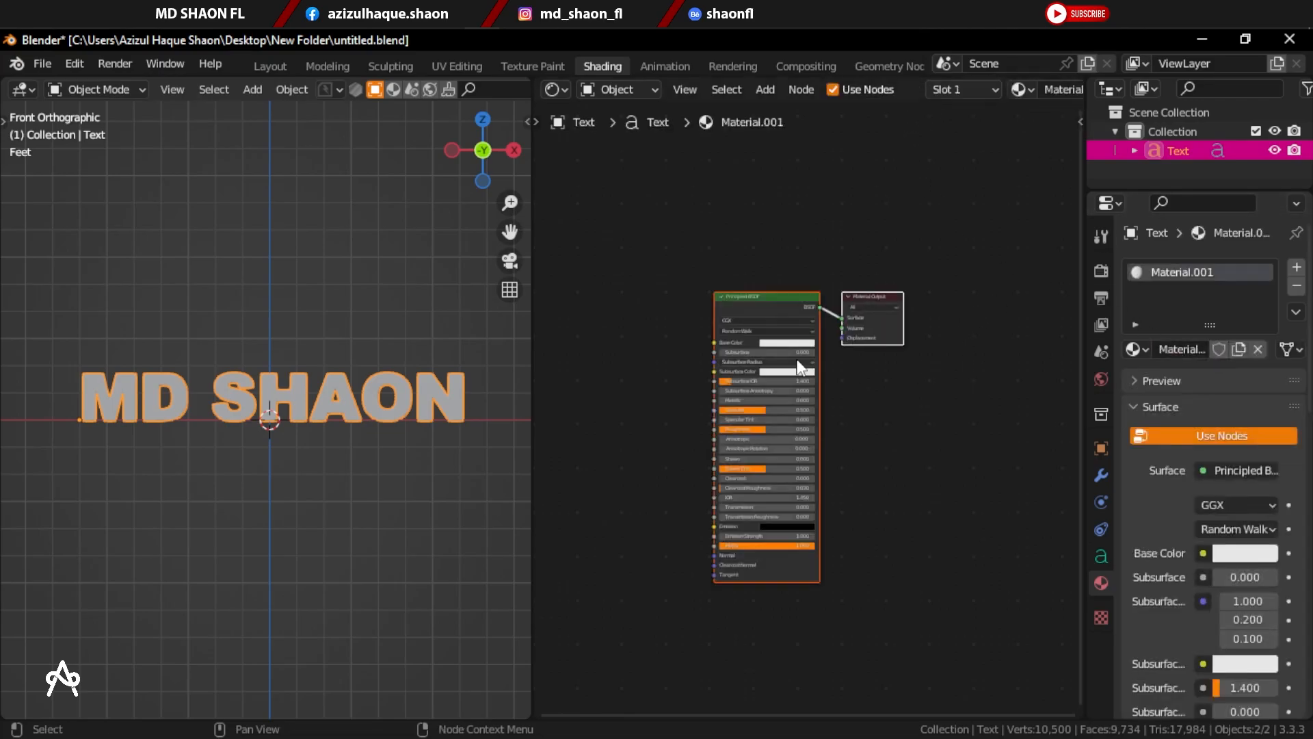
click(642, 270)
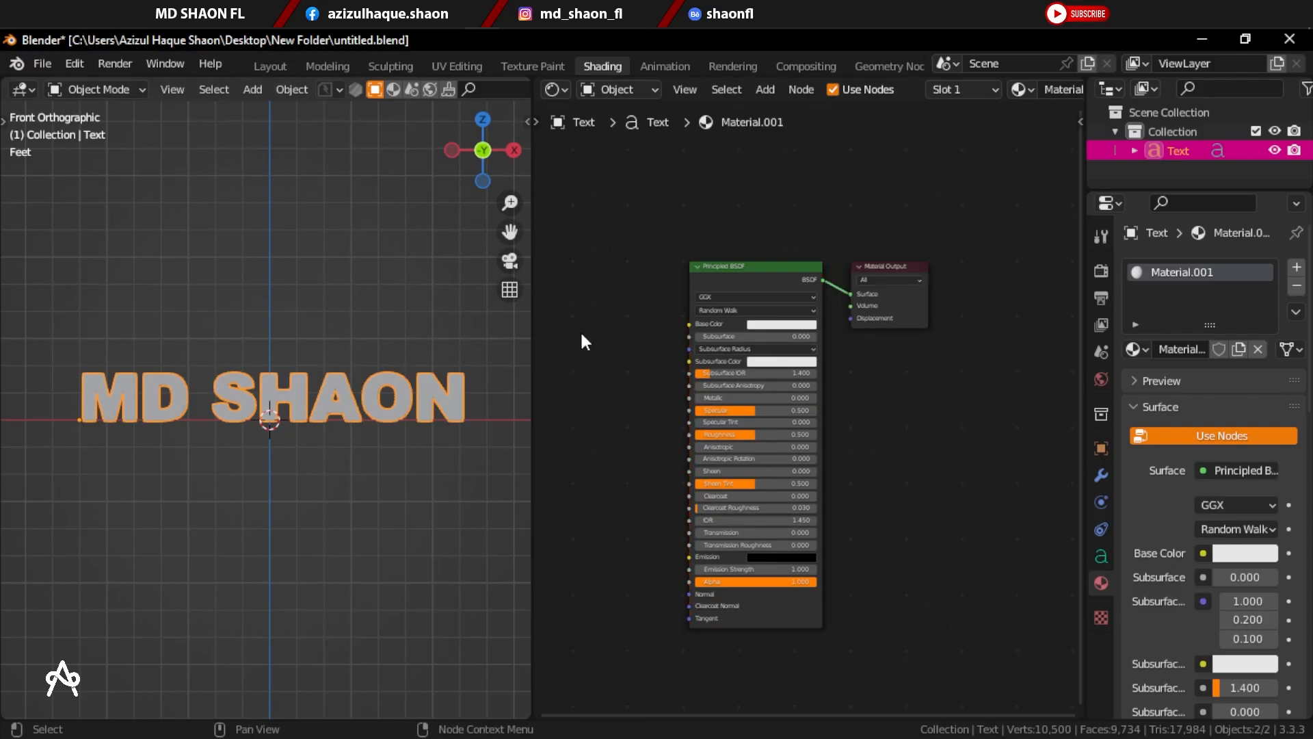
drag(737, 278, 609, 288)
drag(876, 267, 961, 272)
drag(621, 278, 705, 275)
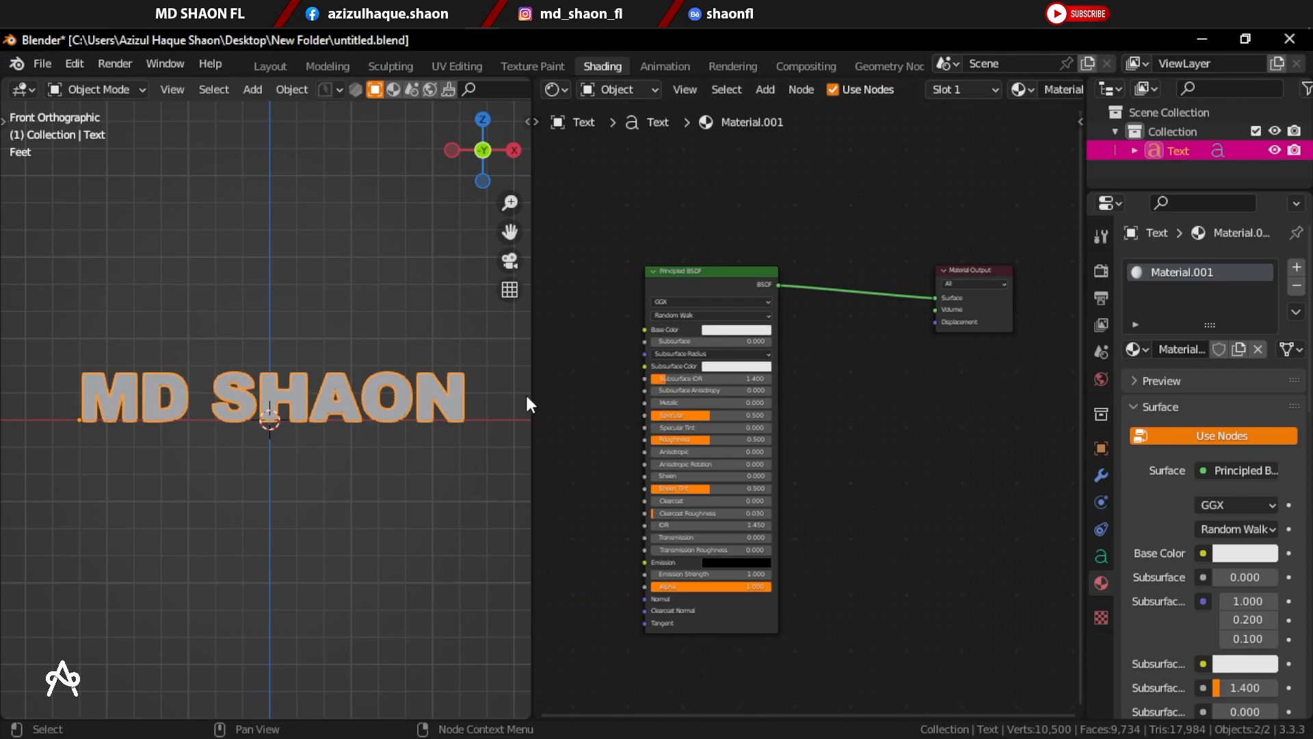
Step: Add a Mix Shader node on the link between the Principled BSDF and the Material Output
key(shift+a)
click(834, 413)
text(mix)
click(893, 468)
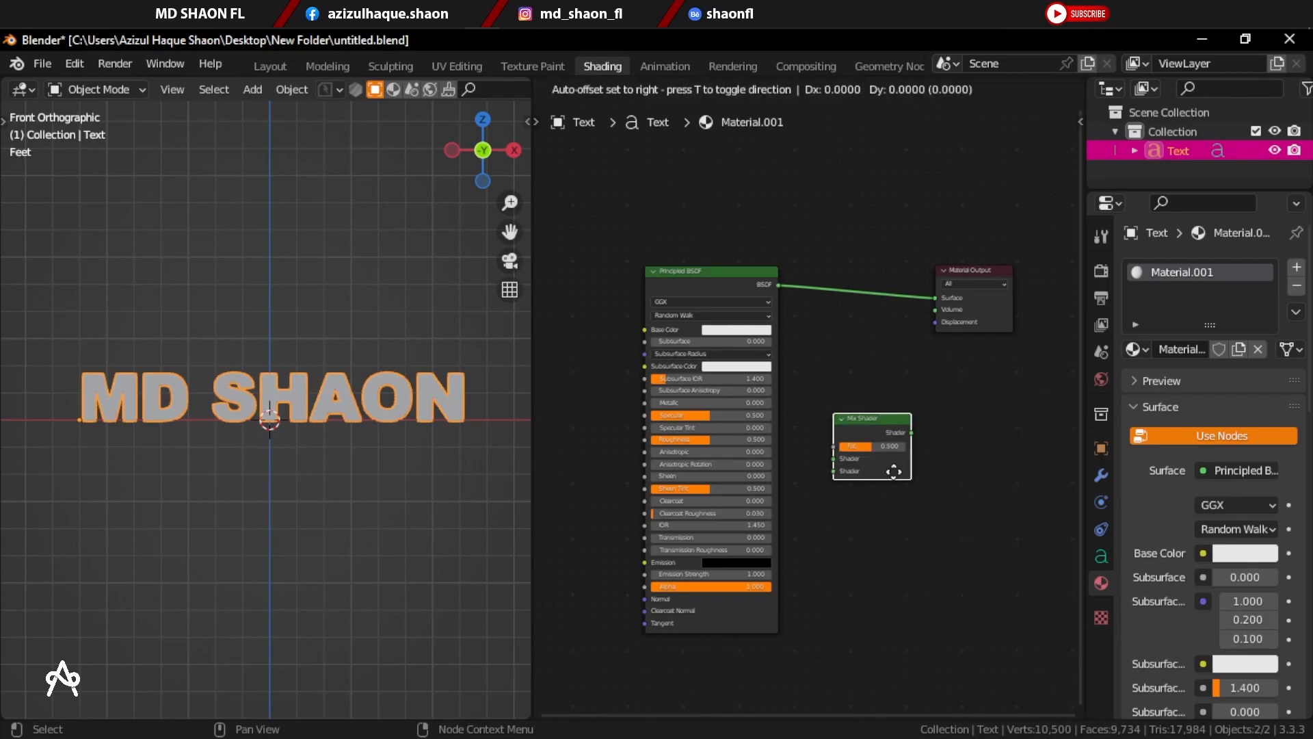
click(909, 341)
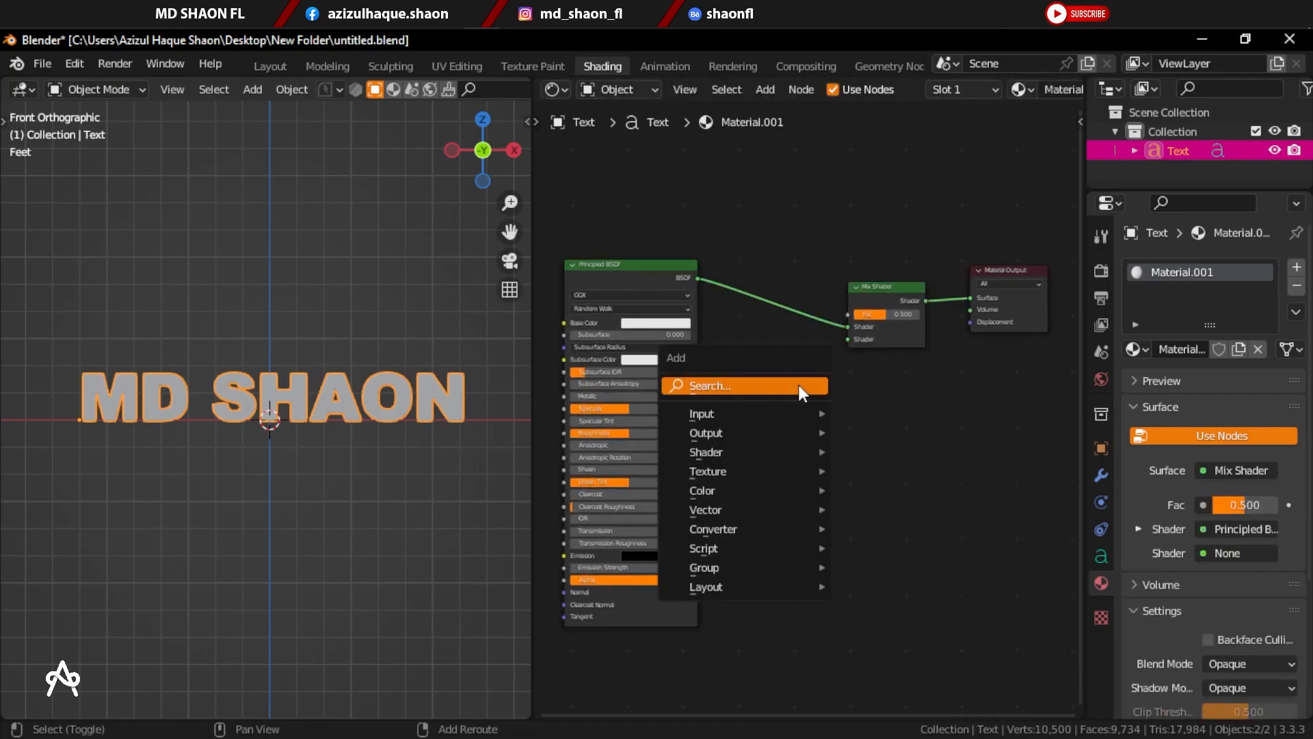
Step: Add a Transparent BSDF node below the Principled BSDF link and connect it to the Mix Shader's second Shader input
key(shift+a)
click(800, 385)
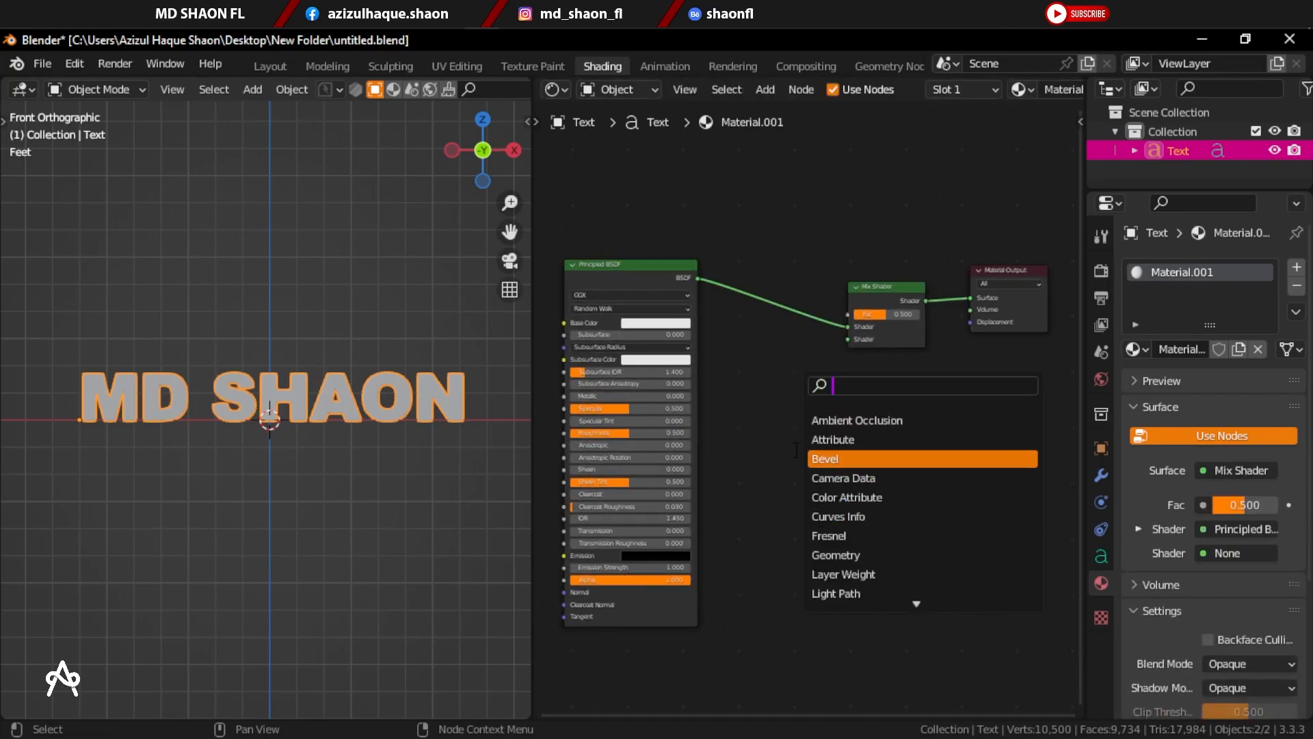
text(st)
key(BackSpace)
key(BackSpace)
text(tran)
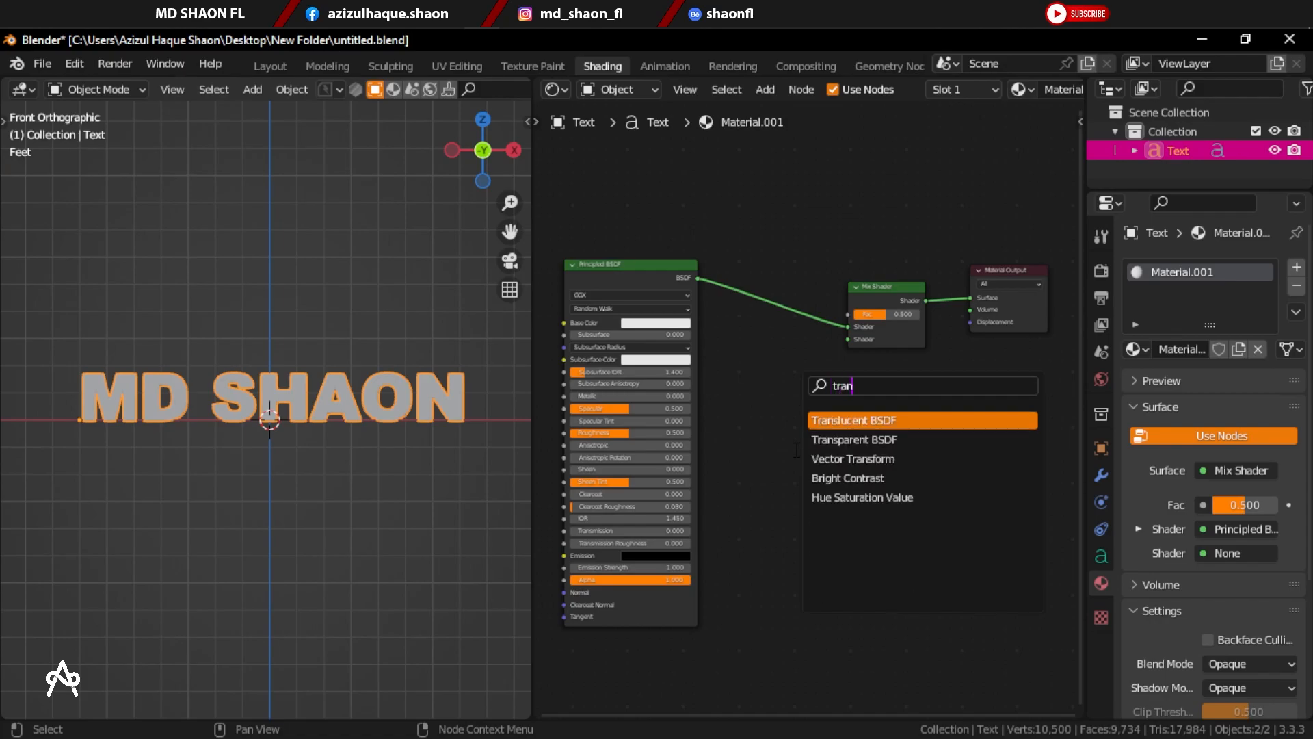
click(846, 440)
click(802, 393)
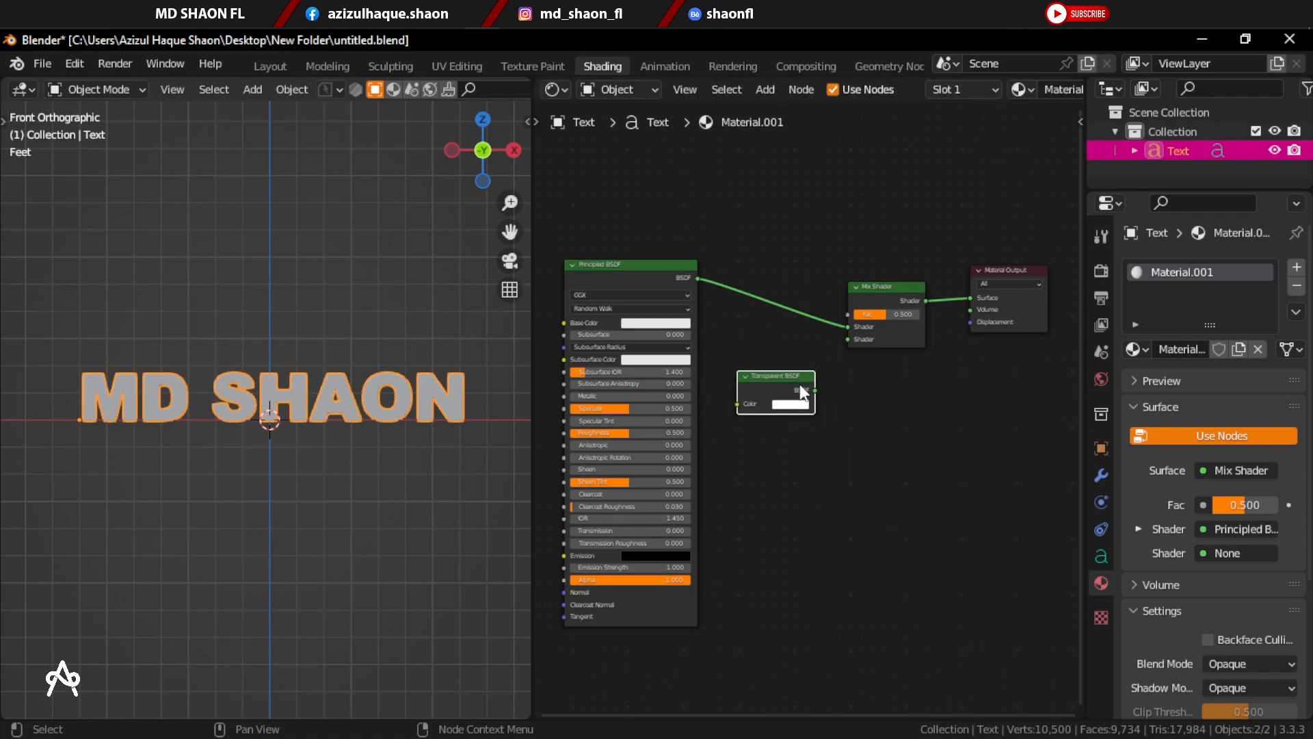
drag(815, 391, 849, 339)
Step: Switch the 3D viewport to rendered shading and view the text at an angle
middle_drag(409, 459, 346, 498)
mouse_move(329, 431)
middle_down()
mouse_move(335, 409)
mouse_move(198, 390)
mouse_move(348, 480)
mouse_move(339, 372)
mouse_move(318, 431)
mouse_move(409, 417)
mouse_move(228, 424)
mouse_move(308, 468)
middle_up()
scroll(359, 427, up, 3)
scroll(359, 427, down, 3)
key(z)
click(328, 342)
scroll(308, 469, up, 4)
scroll(308, 470, down, 4)
middle_drag(308, 421, 322, 451)
Step: Assign an Environment Texture to the world background's Color
click(1101, 378)
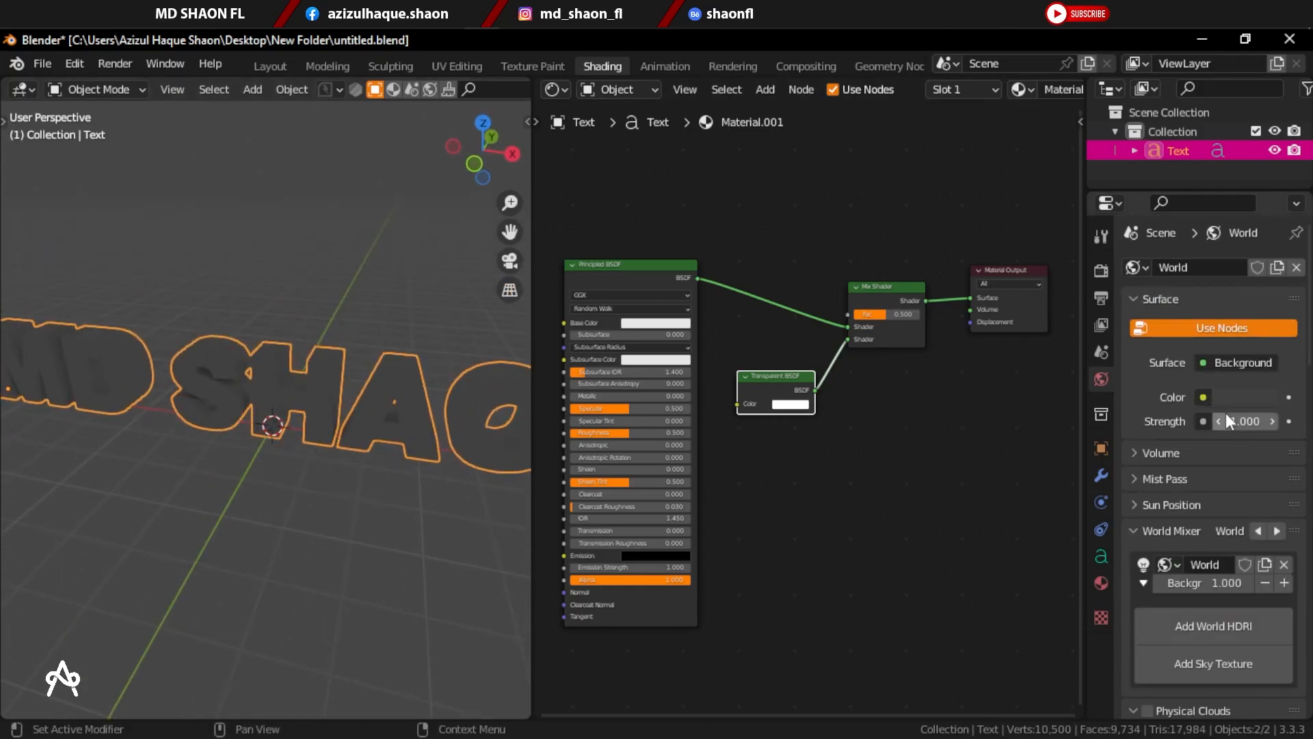
click(1203, 398)
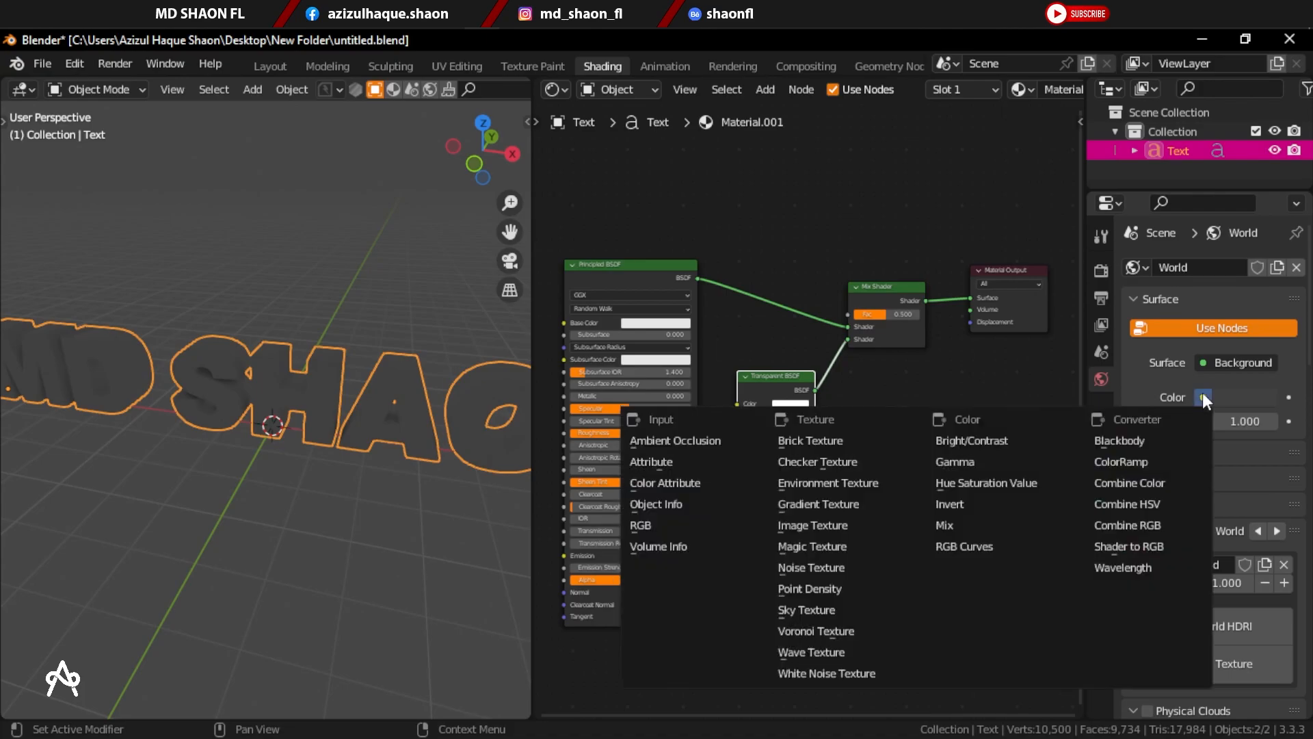
click(816, 483)
Step: Load blue_lagoon_night_4k.hdr from the bookmarked HDR Light folder as the world environment image and view the text from the front
click(1267, 423)
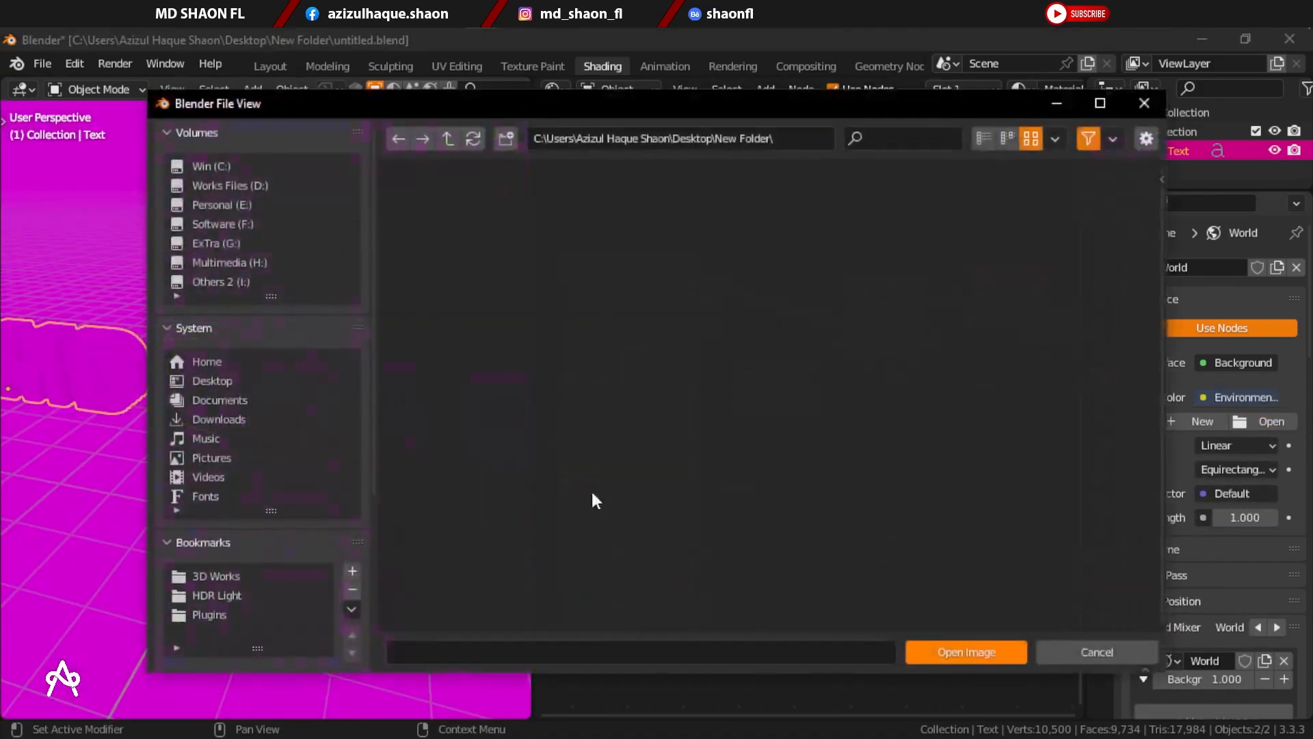
click(214, 580)
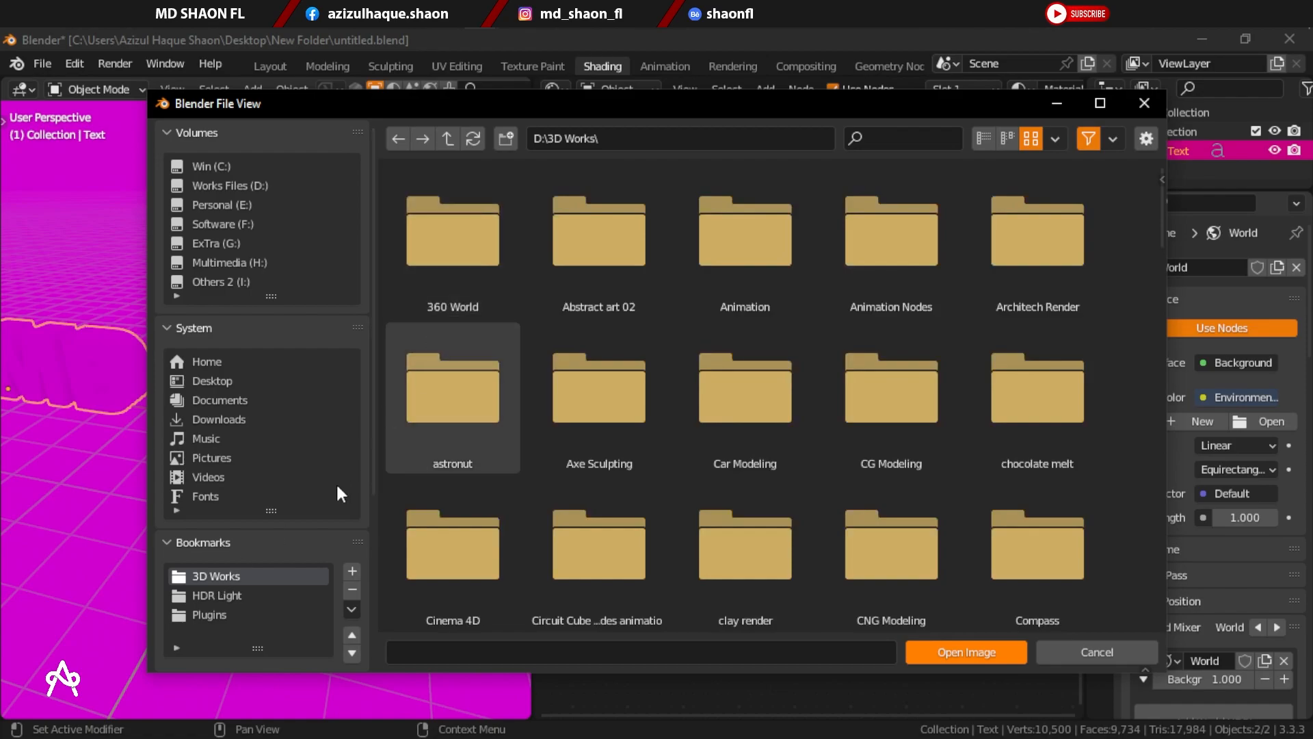
click(214, 598)
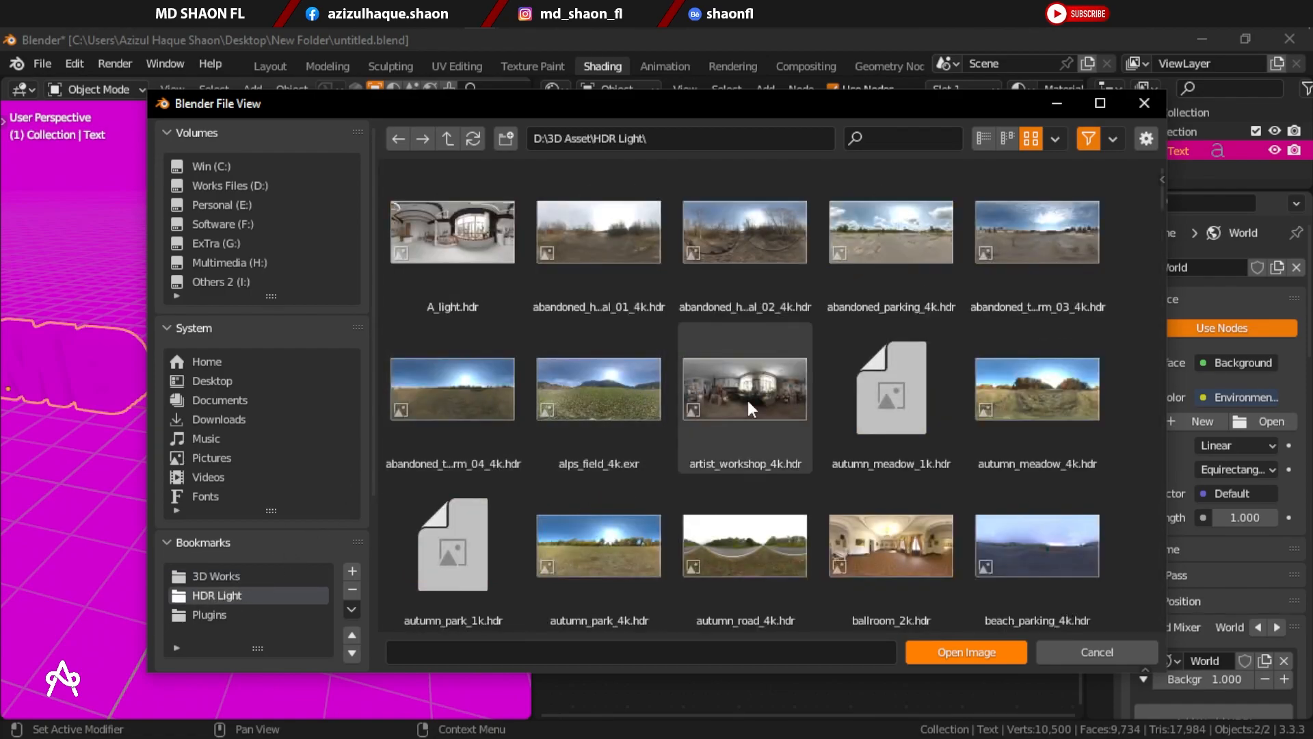
scroll(889, 472, down, 4)
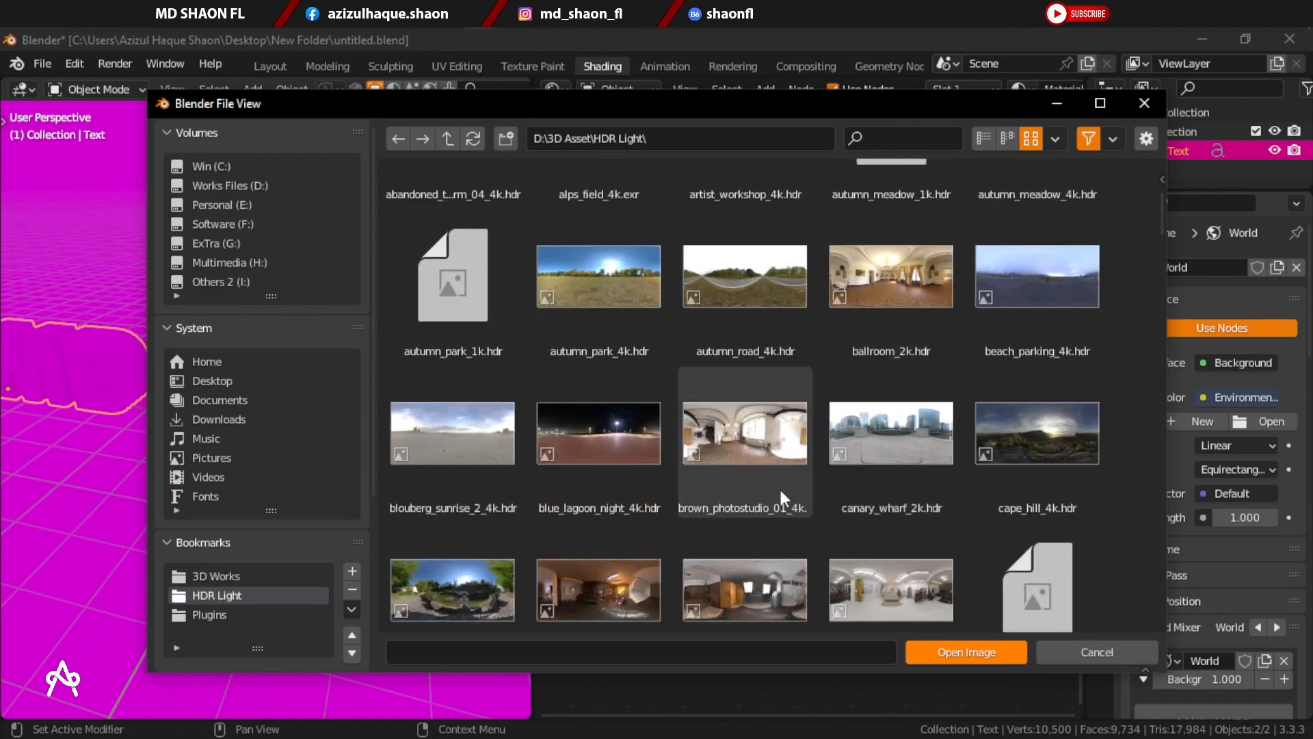
click(613, 450)
double_click(623, 438)
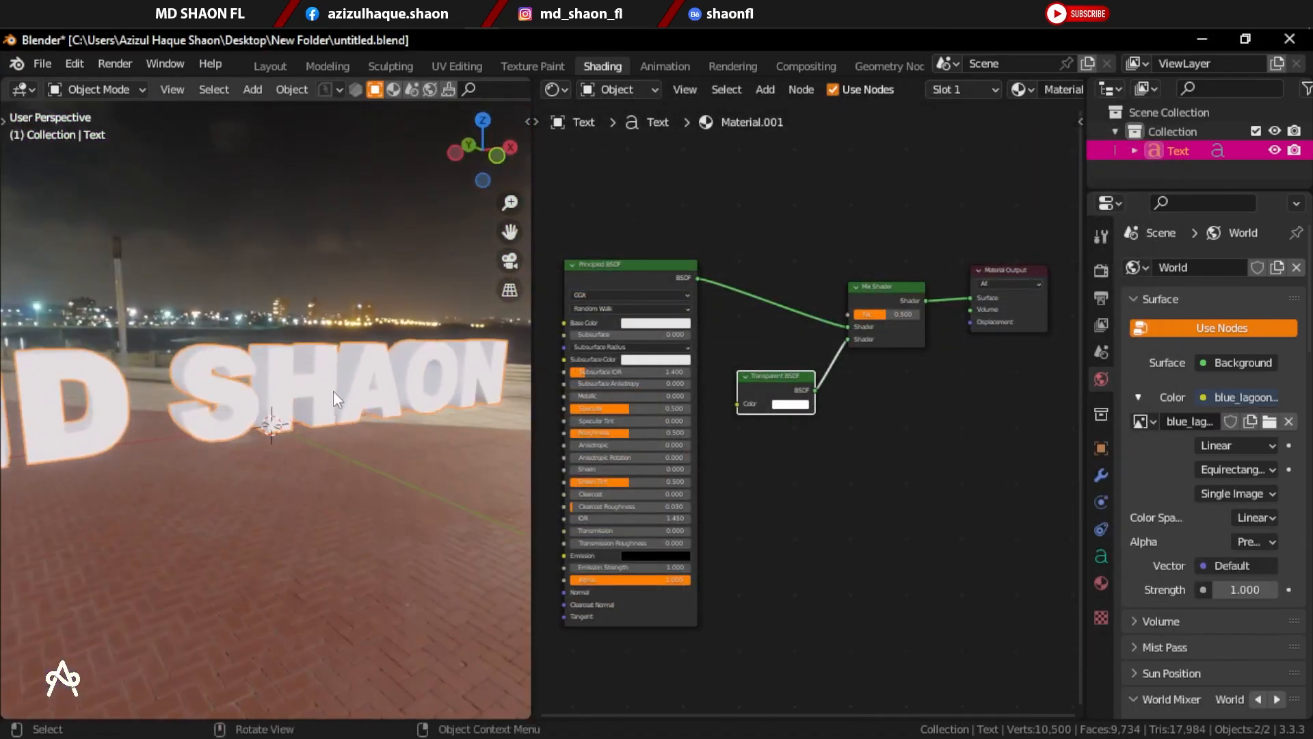
key(KP_1)
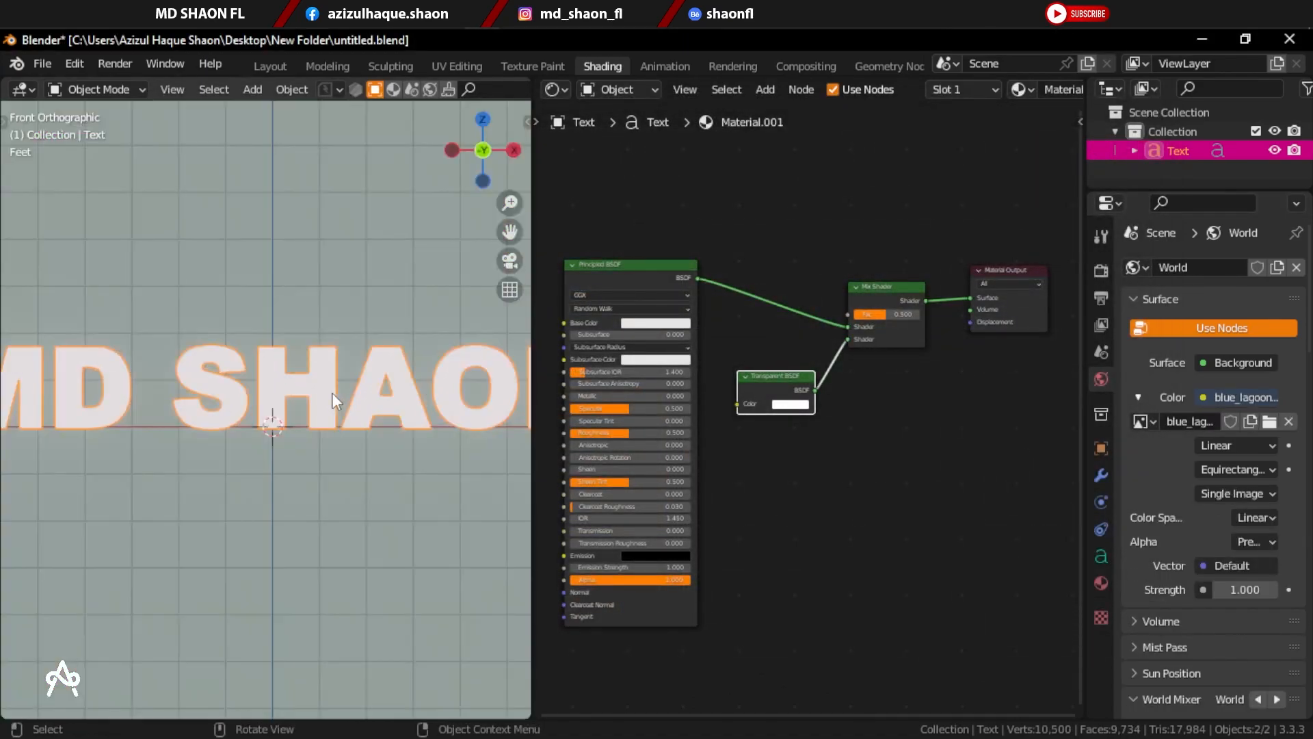
Step: Replace the world environment image with cape_hill_4k.hdr from the HDR Light folder
click(1269, 421)
scroll(1013, 568, down, 3)
click(1017, 582)
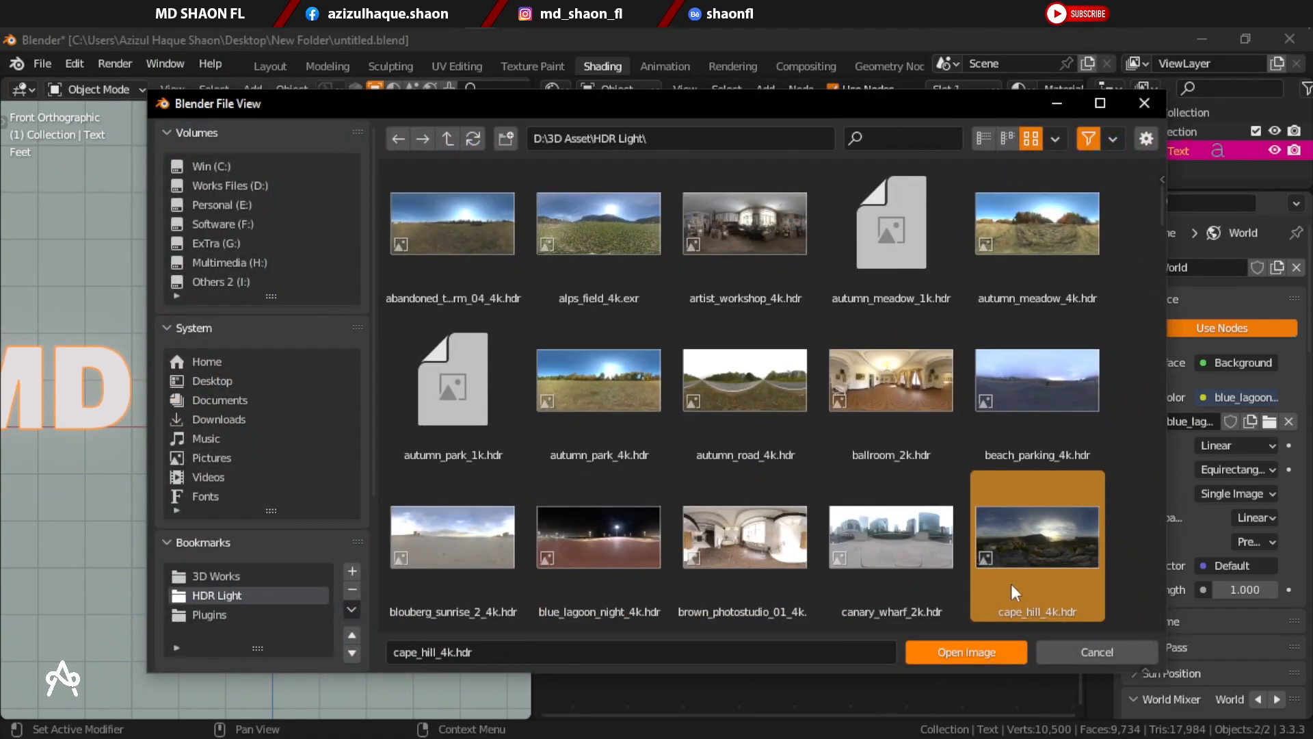
double_click(1035, 576)
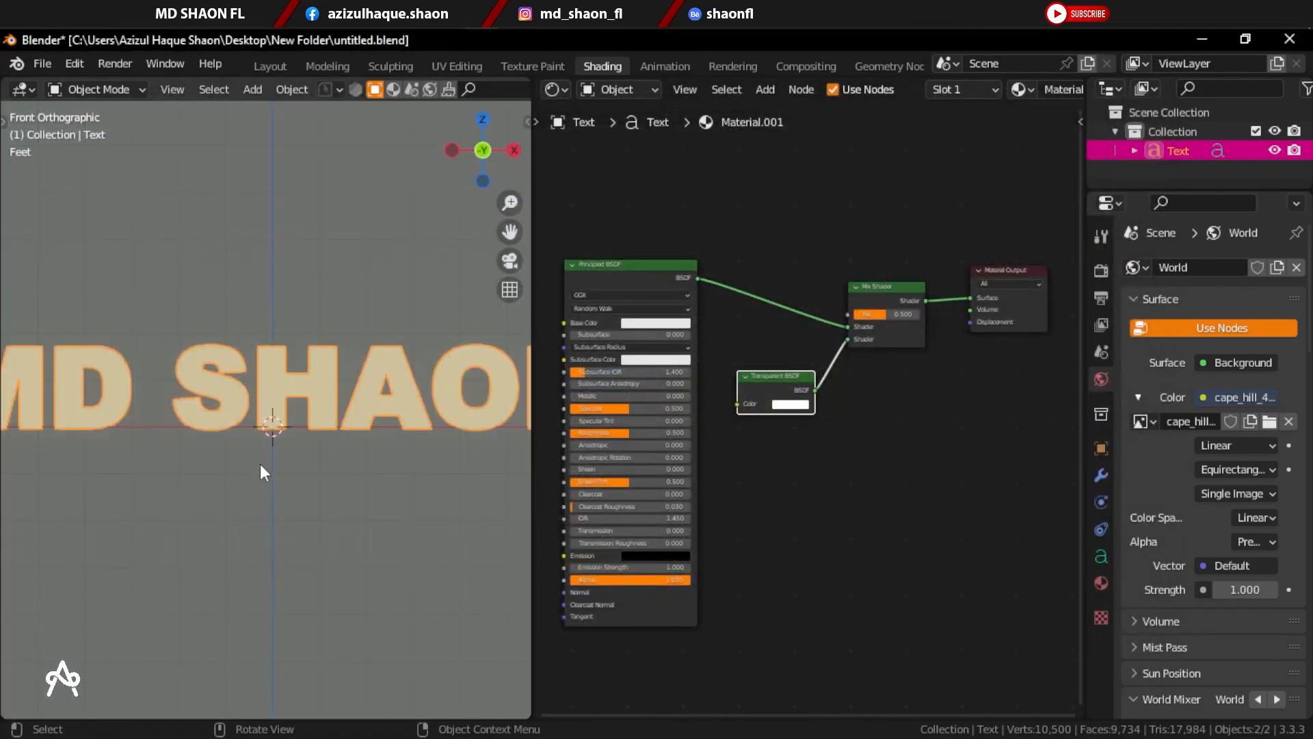
middle_drag(258, 463, 390, 455)
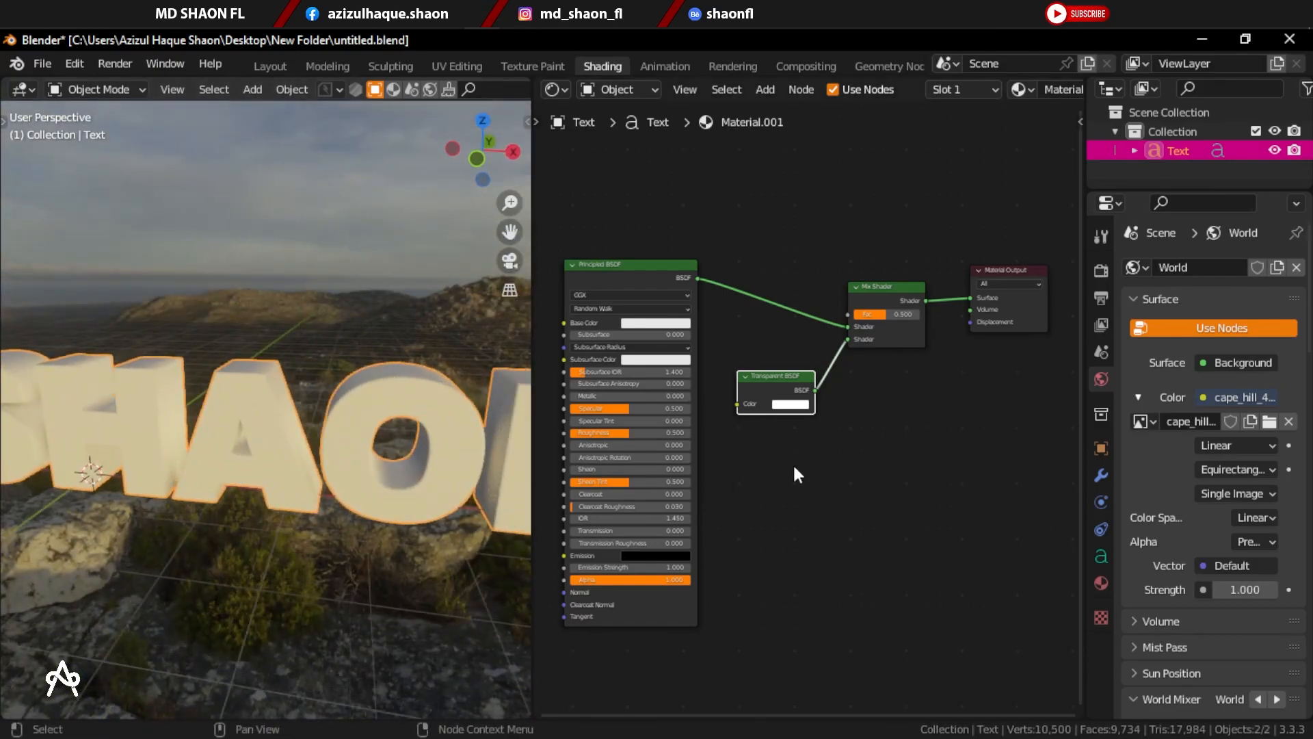
Step: Try the Mix Shader's Fac at 1.000 and at 0.000, and return it to 0.500
middle_drag(977, 378, 852, 411)
scroll(848, 408, up, 3)
click(727, 343)
middle_drag(806, 372, 803, 416)
scroll(802, 416, up, 1)
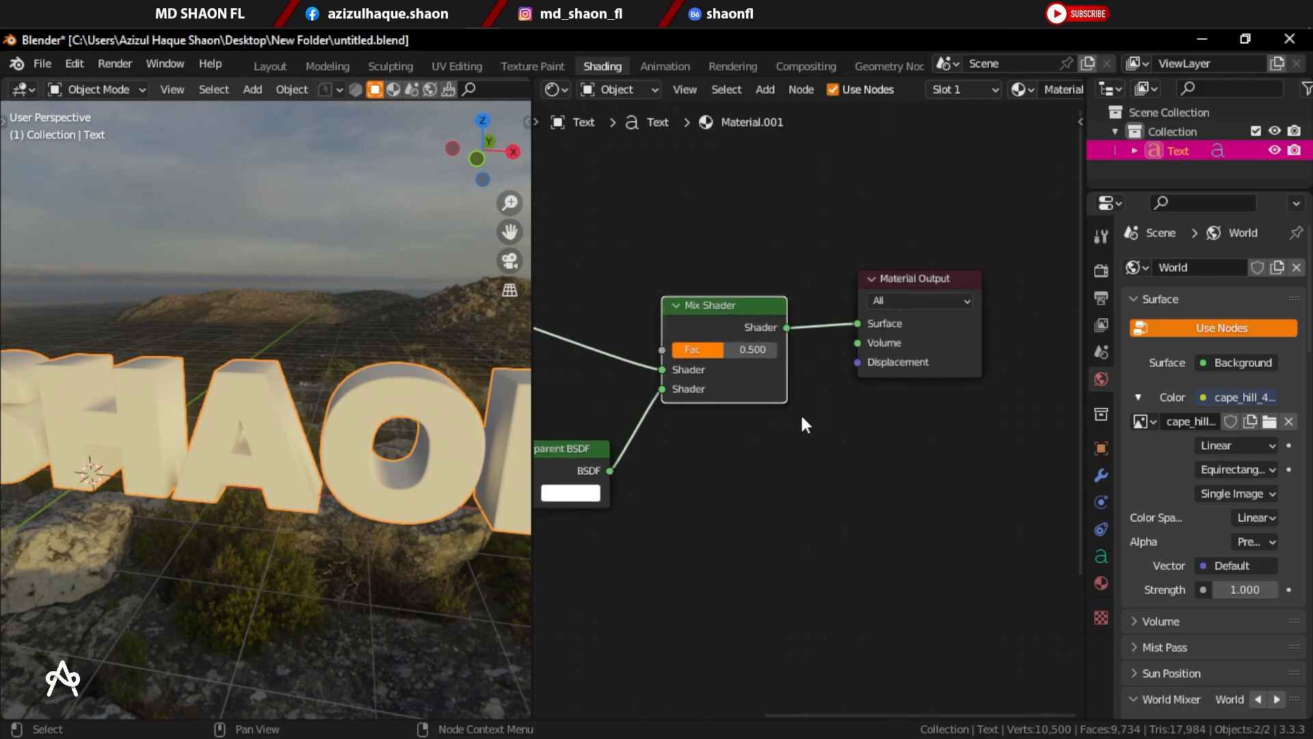
scroll(804, 414, up, 1)
drag(751, 333, 769, 333)
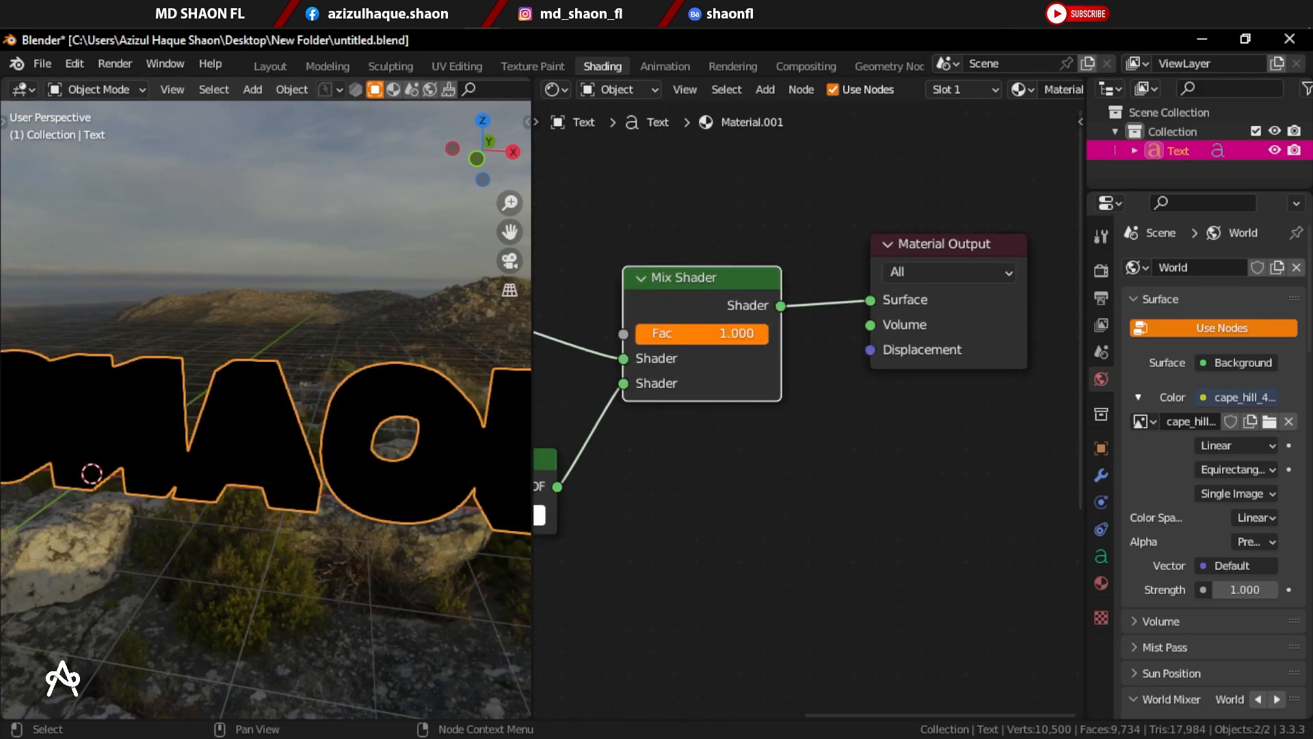
middle_drag(748, 374, 990, 399)
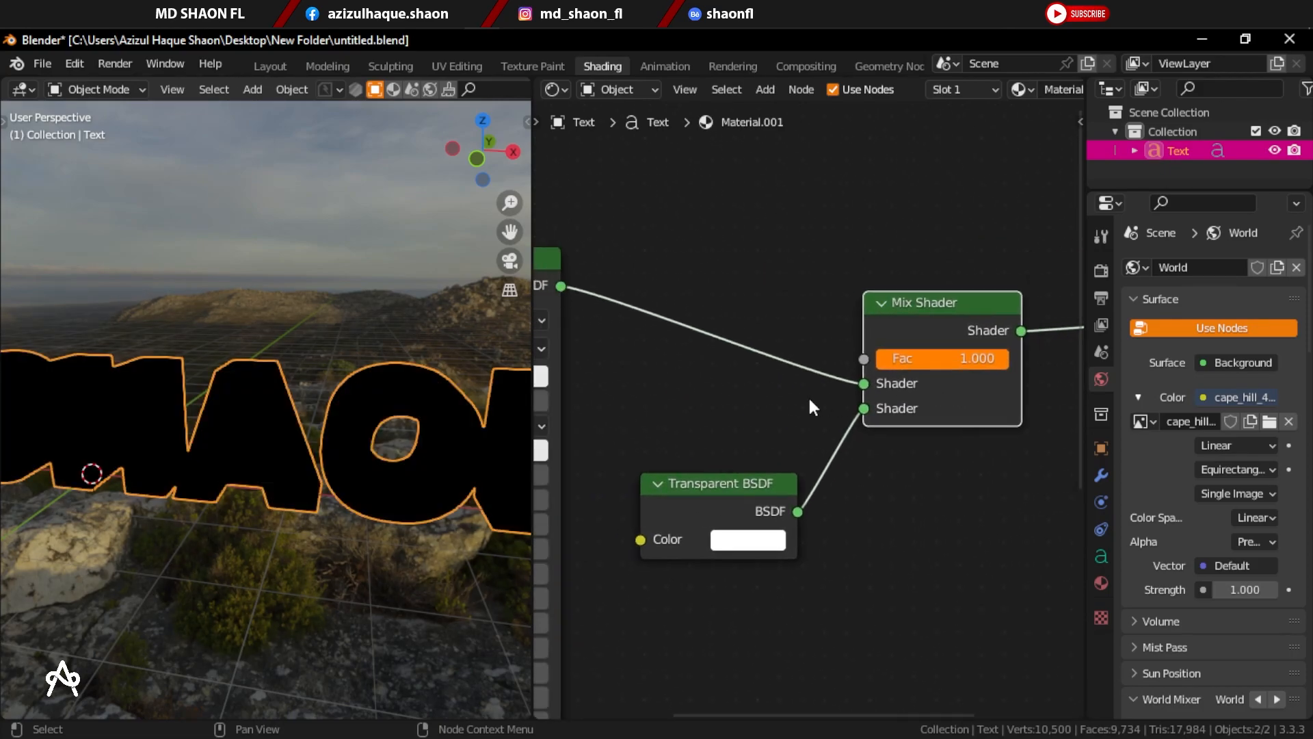
scroll(766, 471, down, 1)
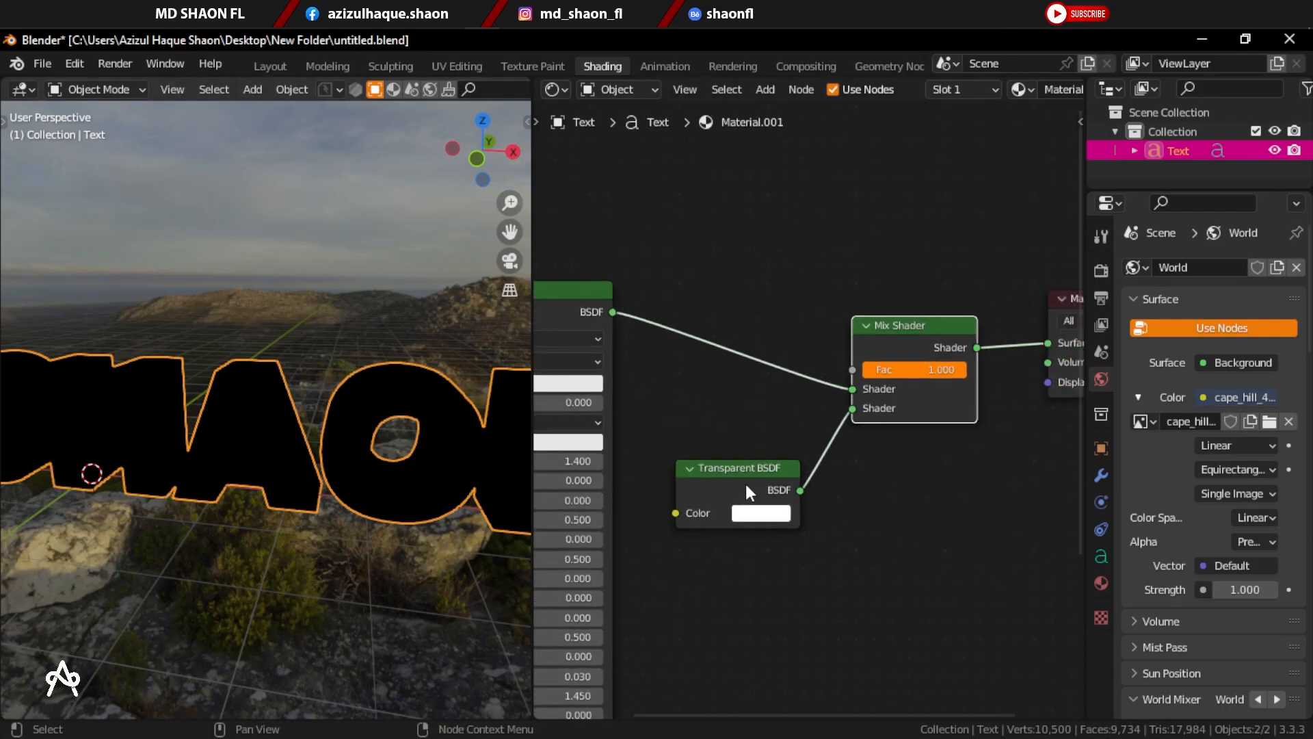
drag(938, 362, 863, 370)
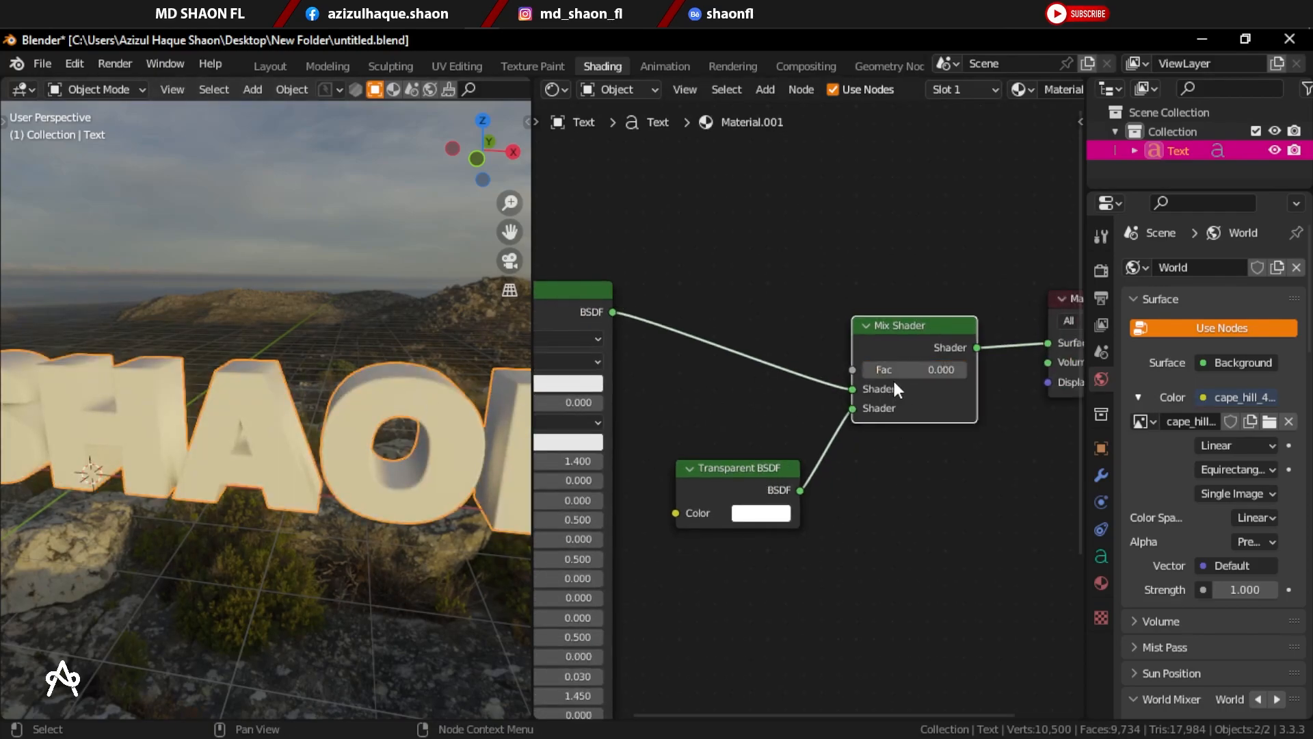
key(Return)
Step: Enable Backface Culling and set the Blend Mode to Alpha Blend in the text material's settings
scroll(331, 456, down, 5)
middle_drag(331, 455, 357, 451)
scroll(358, 450, up, 3)
middle_drag(866, 619, 797, 564)
click(1102, 586)
scroll(1135, 552, down, 5)
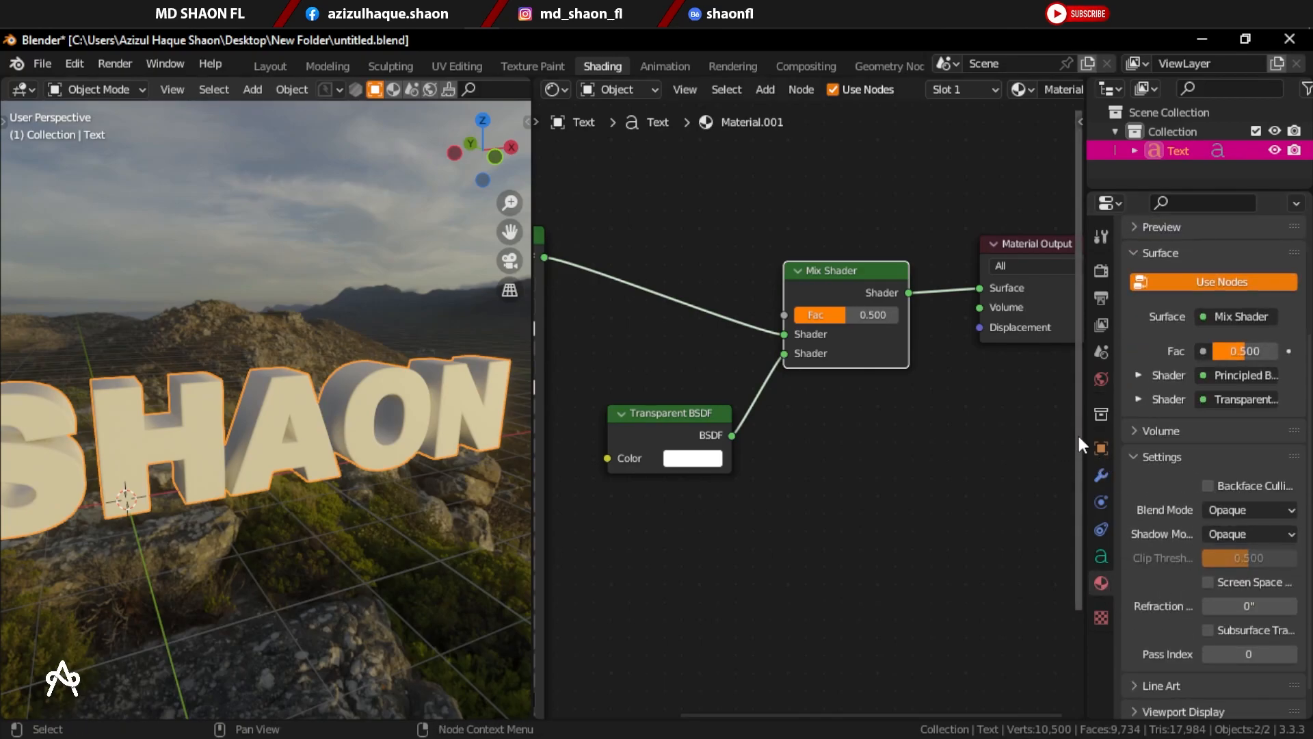
drag(1082, 433, 989, 434)
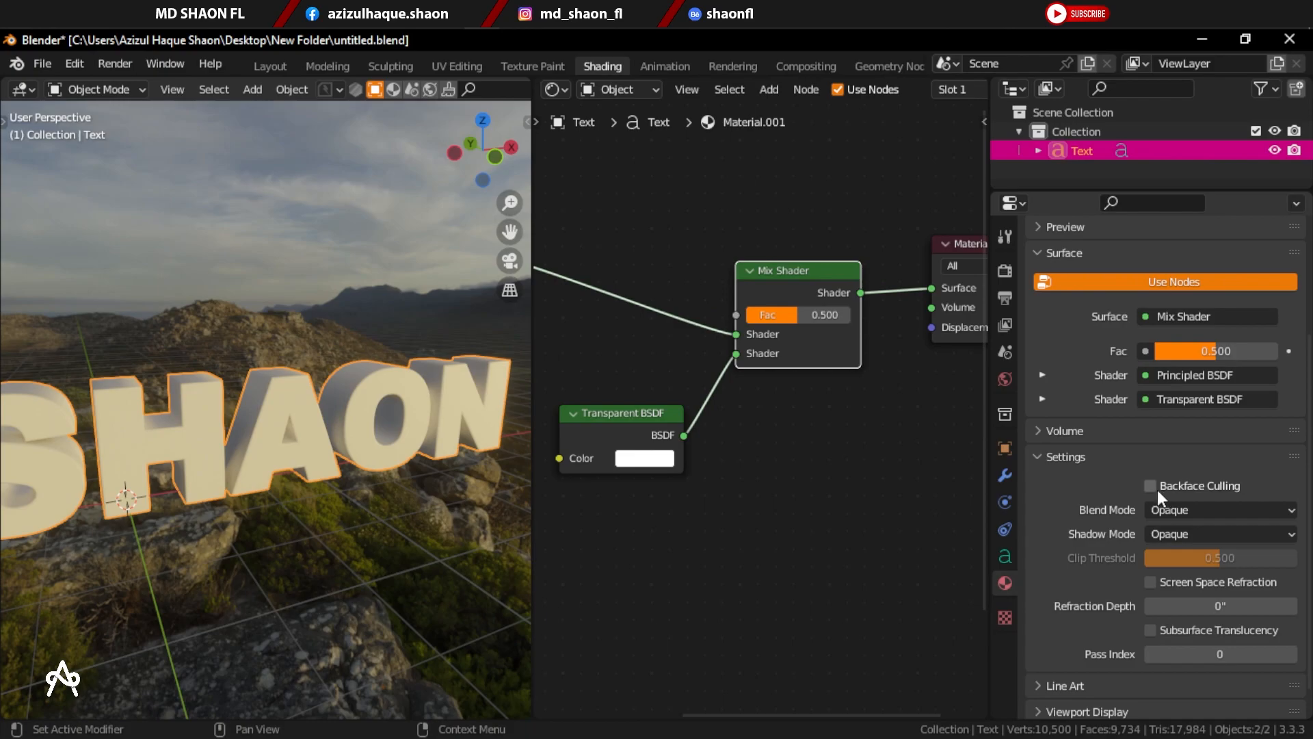
click(1152, 488)
click(1176, 511)
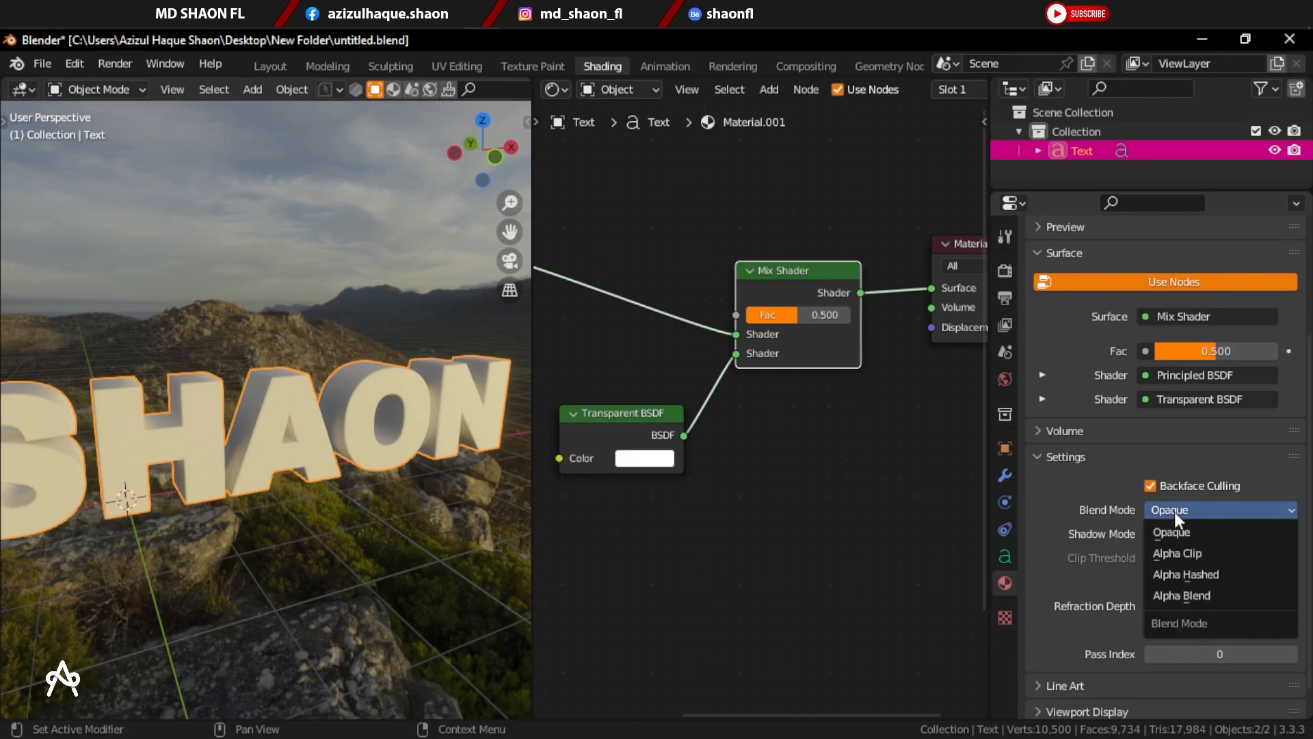
click(1174, 593)
middle_drag(772, 495, 708, 477)
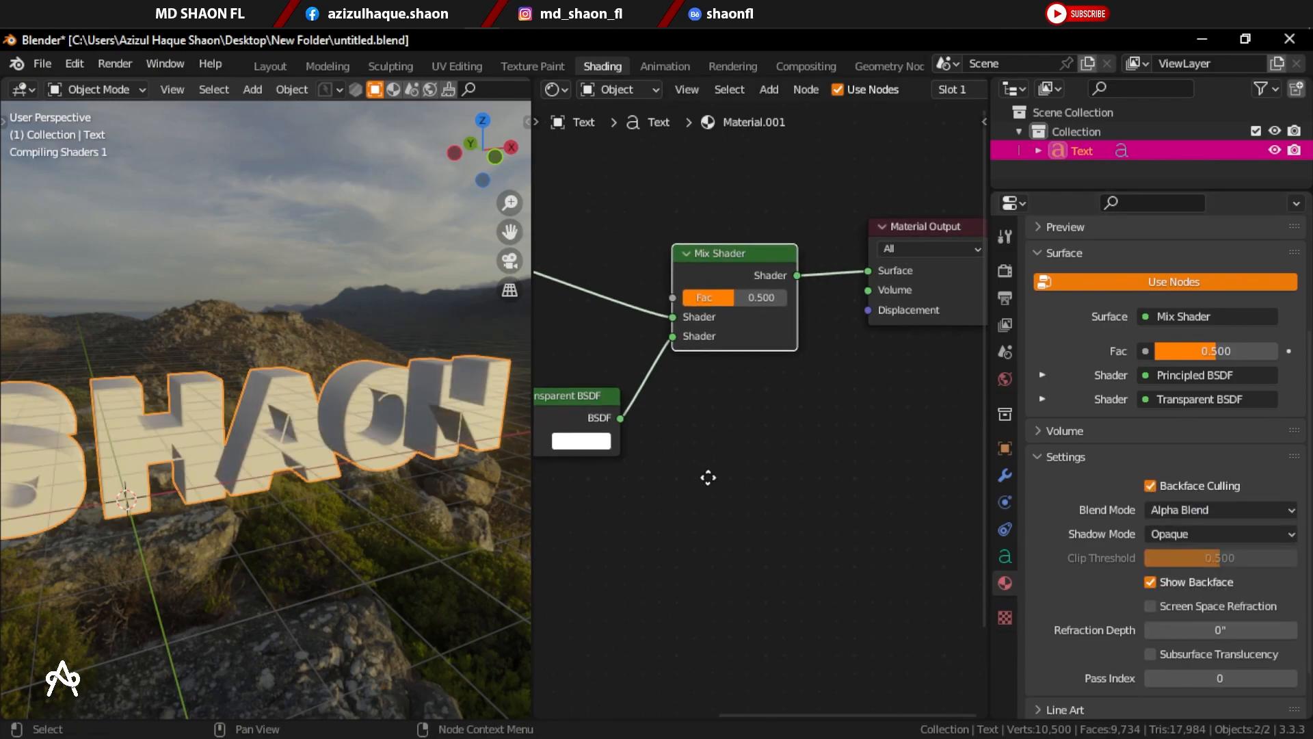
Step: Test the text's transparency with the Mix Shader's Fac at 1.000 and 0.000, and set it back to 0.5
middle_drag(317, 452, 383, 486)
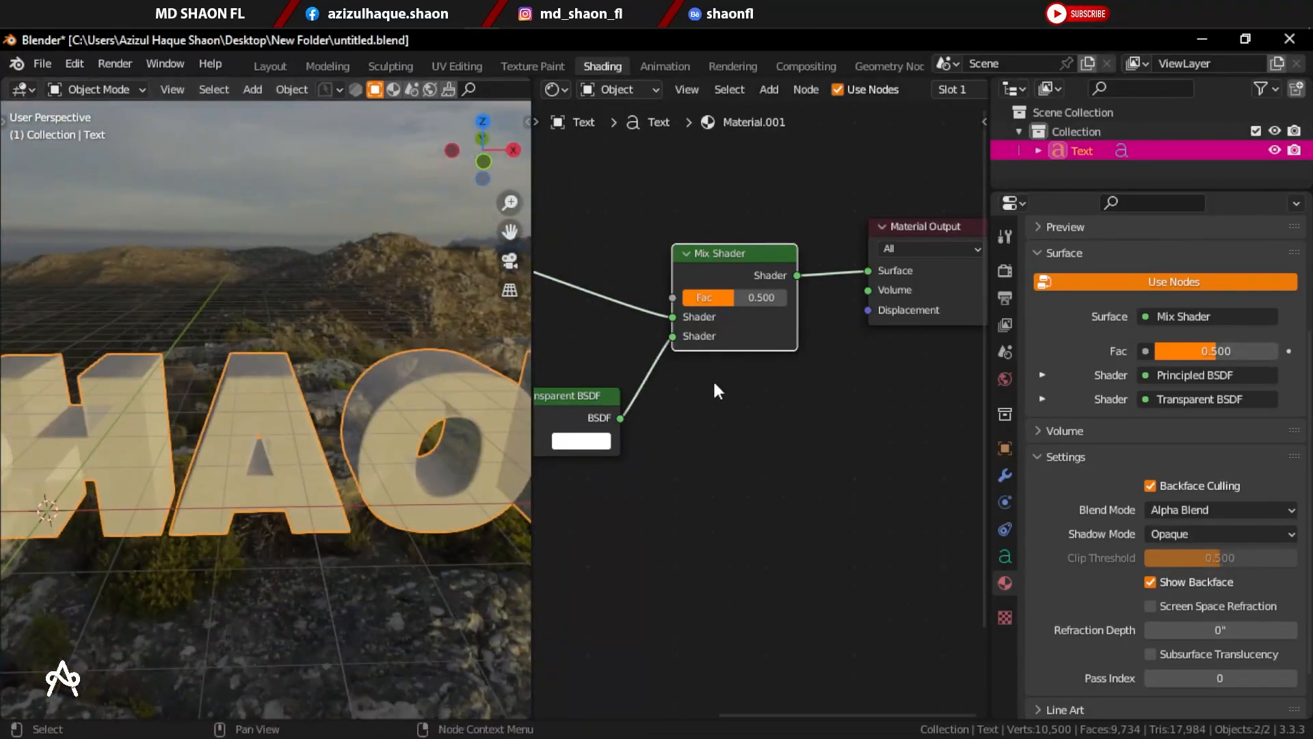
drag(721, 298, 773, 298)
middle_drag(369, 363, 297, 393)
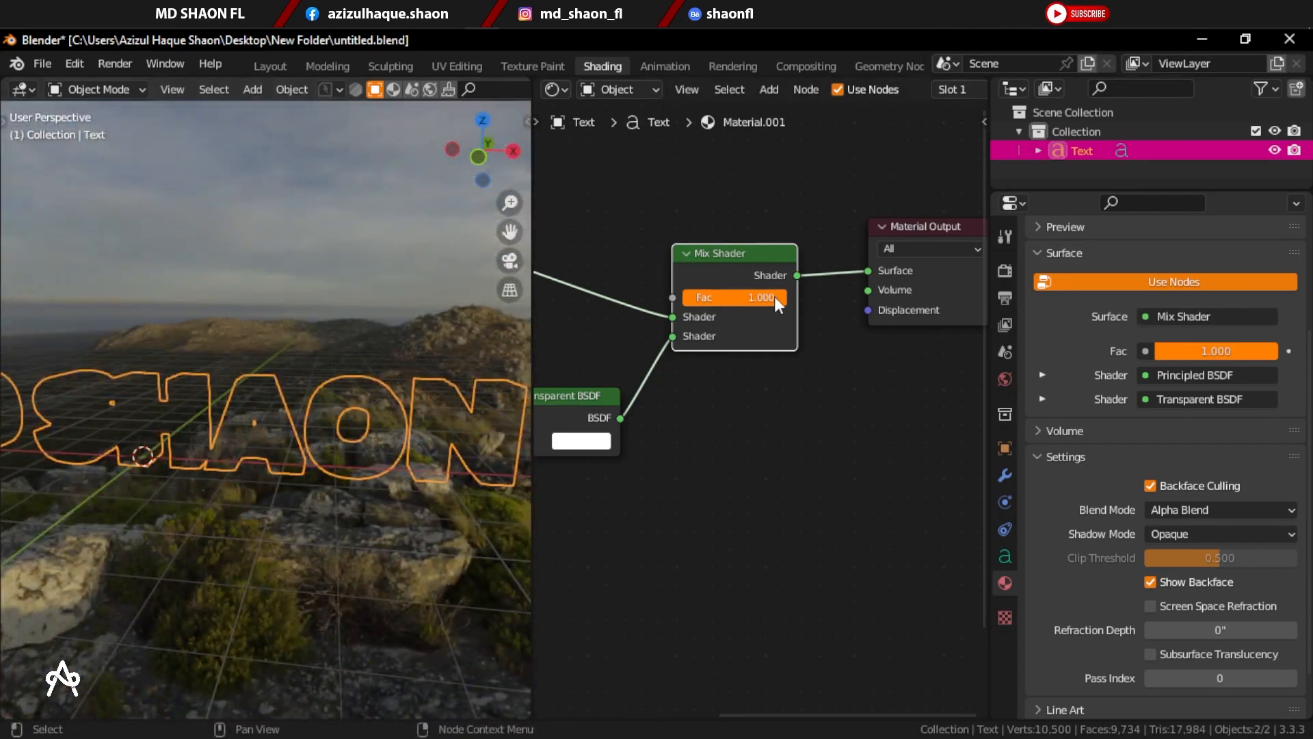
drag(775, 298, 674, 299)
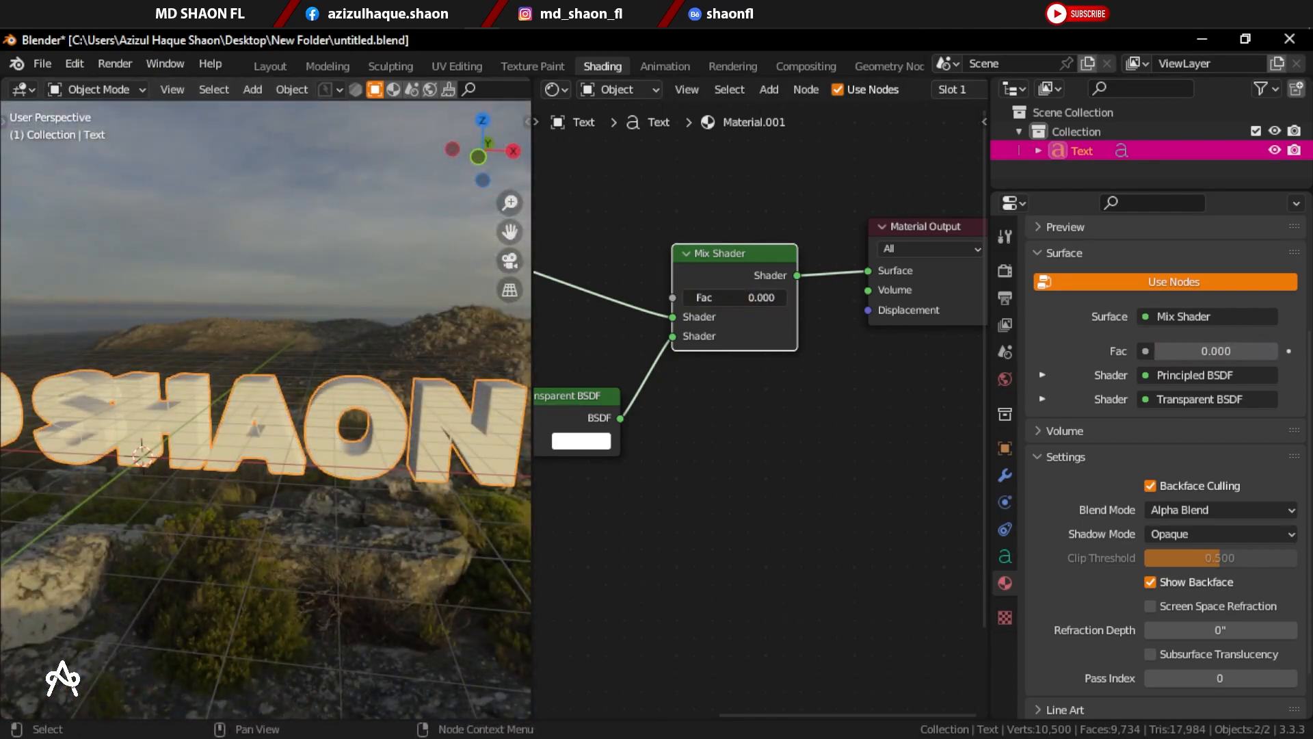
scroll(335, 431, up, 3)
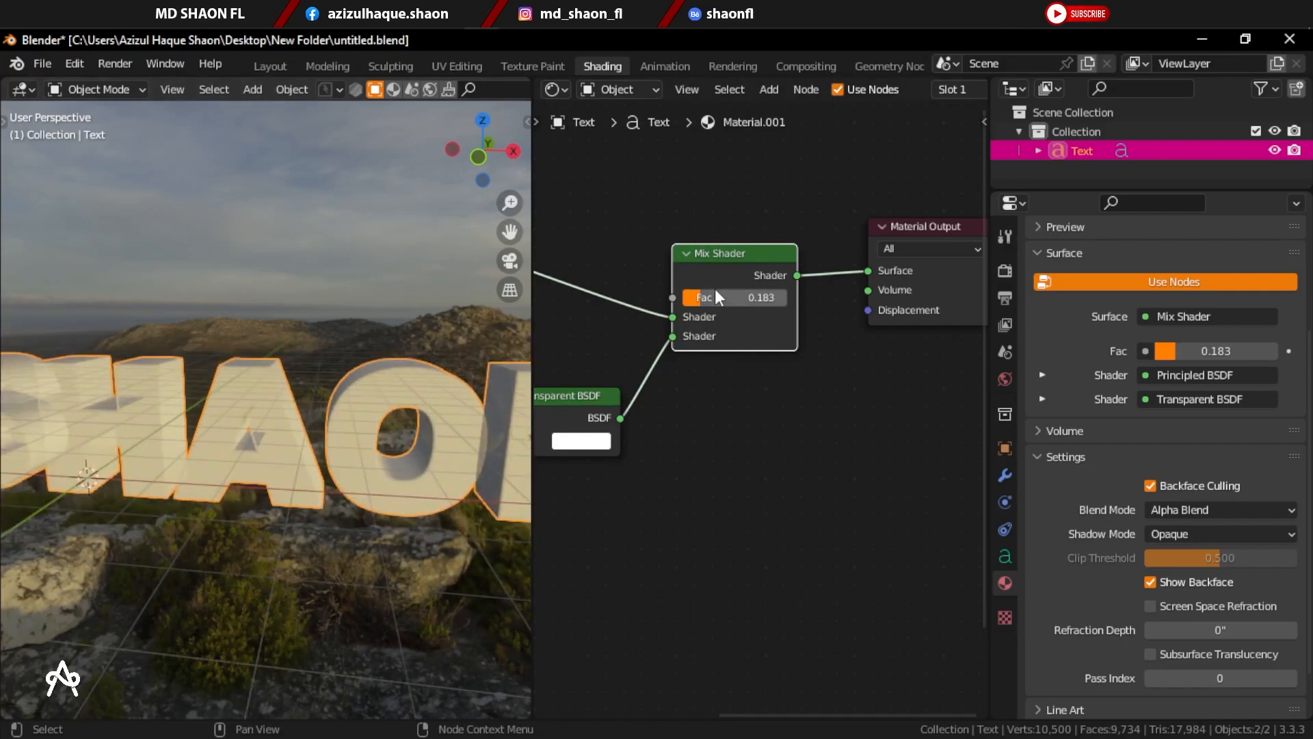
click(742, 298)
text(.5)
key(Return)
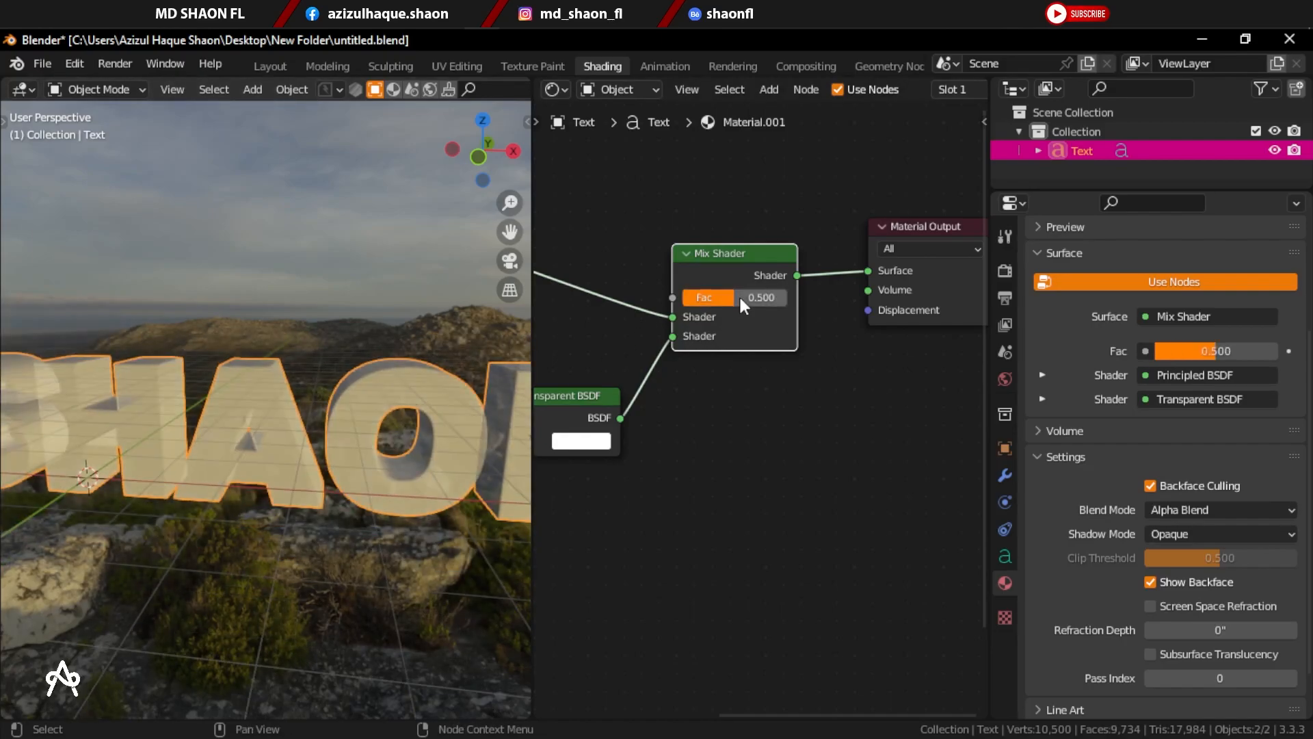
Step: Add a Gradient Texture node with its Color output linked to the Mix Shader's Fac, and place it above the Principled BSDF
scroll(743, 411, down, 3)
middle_drag(742, 409, 873, 498)
scroll(869, 487, up, 2)
drag(849, 424, 823, 399)
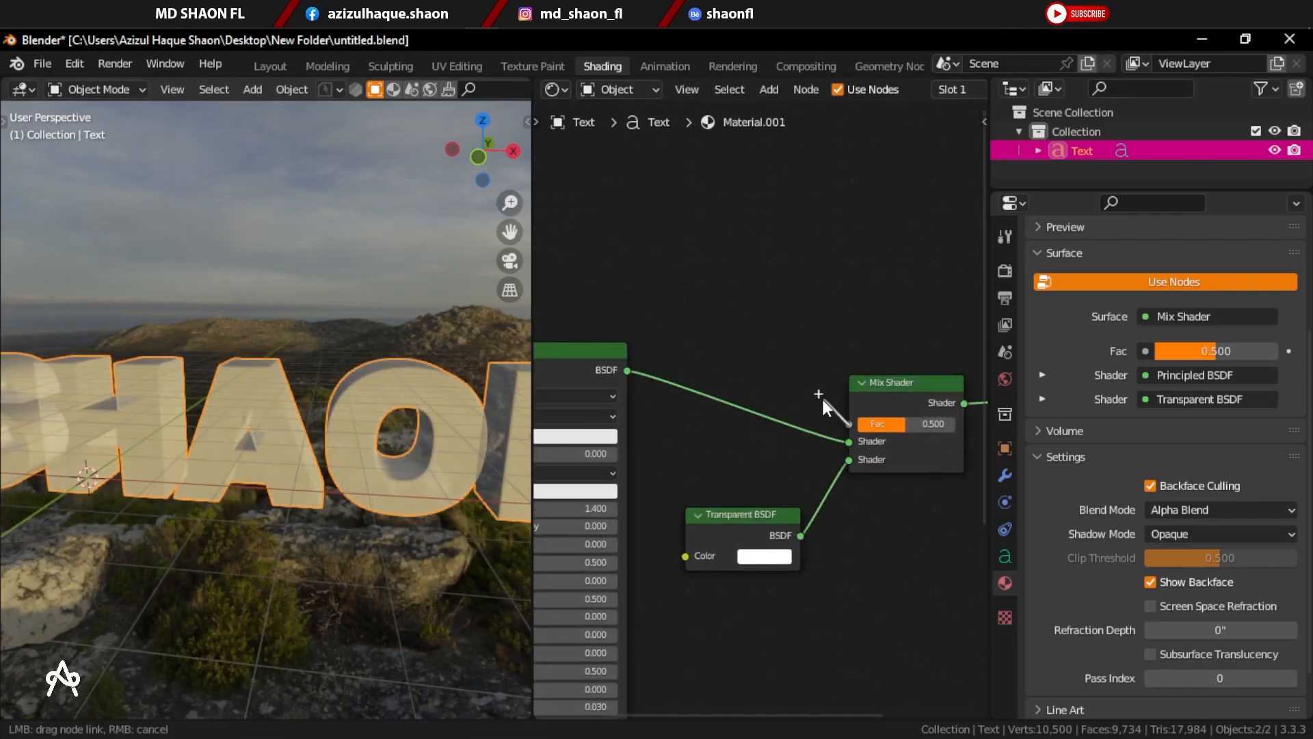
drag(778, 351, 775, 343)
text(gra)
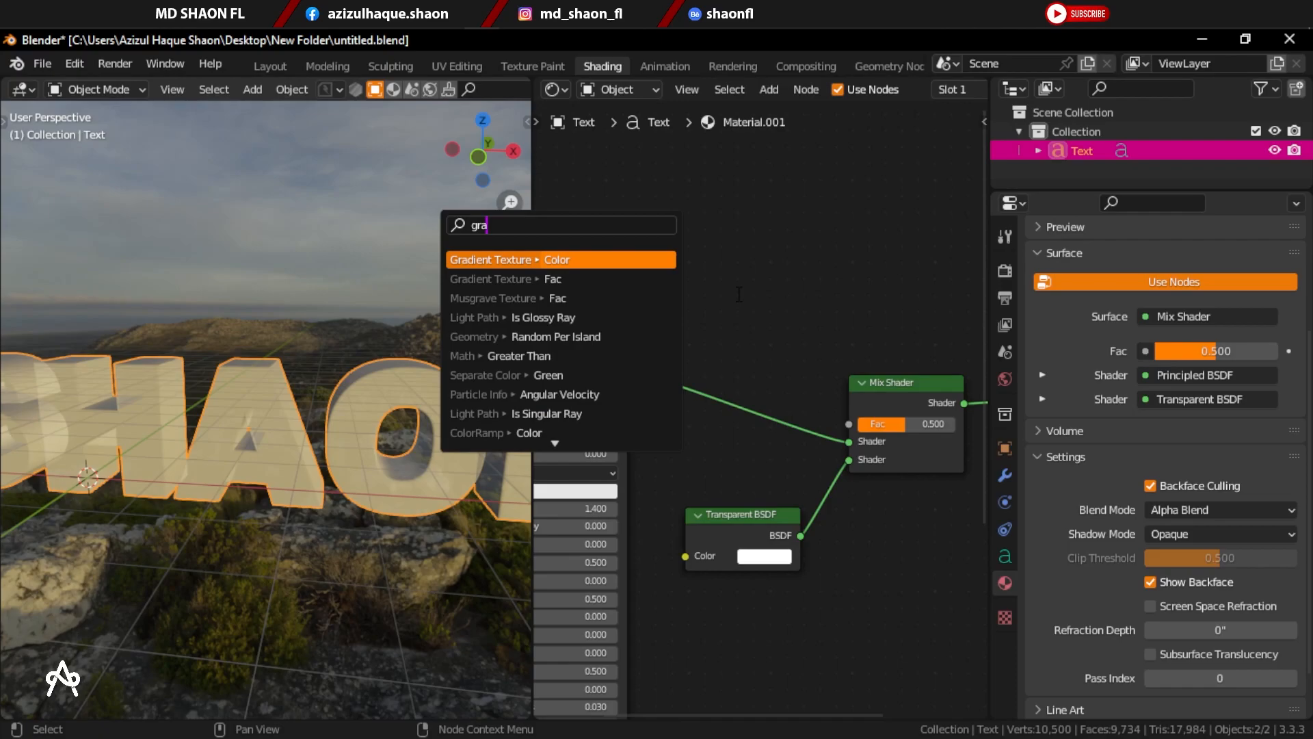
click(544, 262)
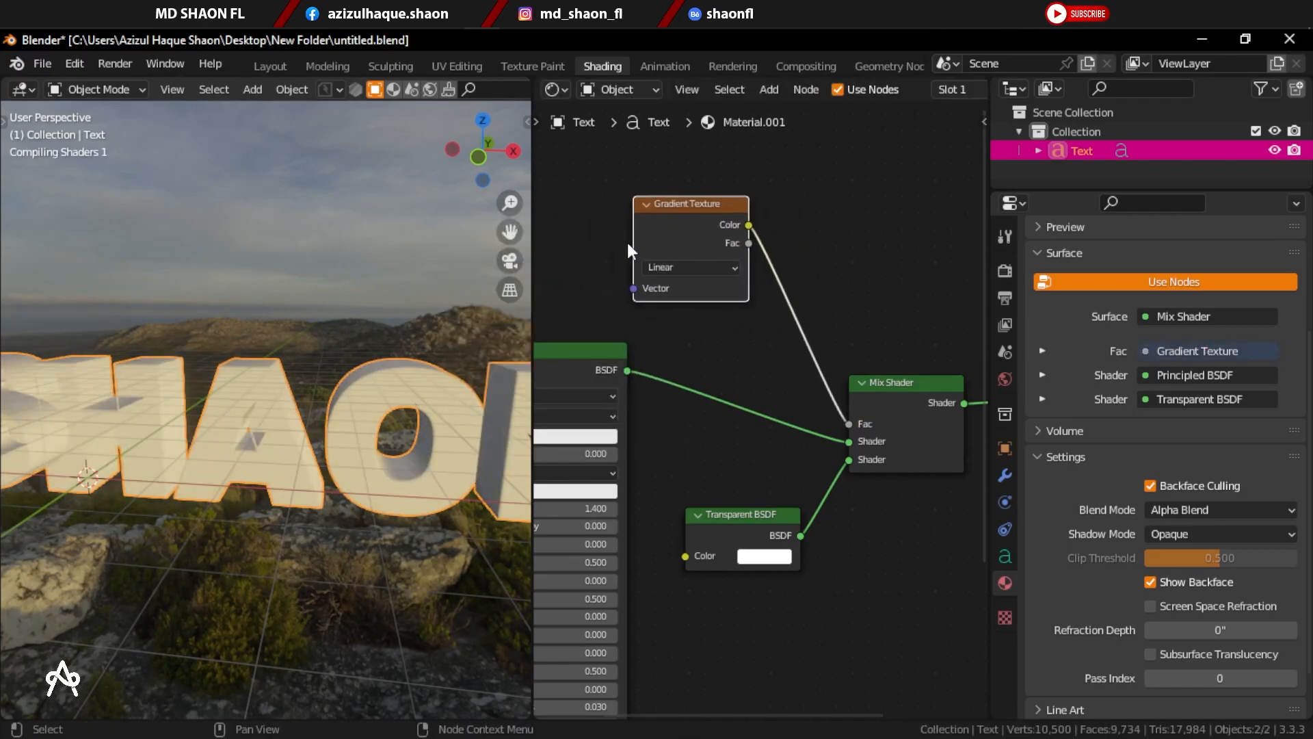
scroll(625, 240, down, 2)
click(669, 248)
drag(691, 286, 568, 251)
scroll(598, 260, down, 4)
scroll(201, 483, down, 3)
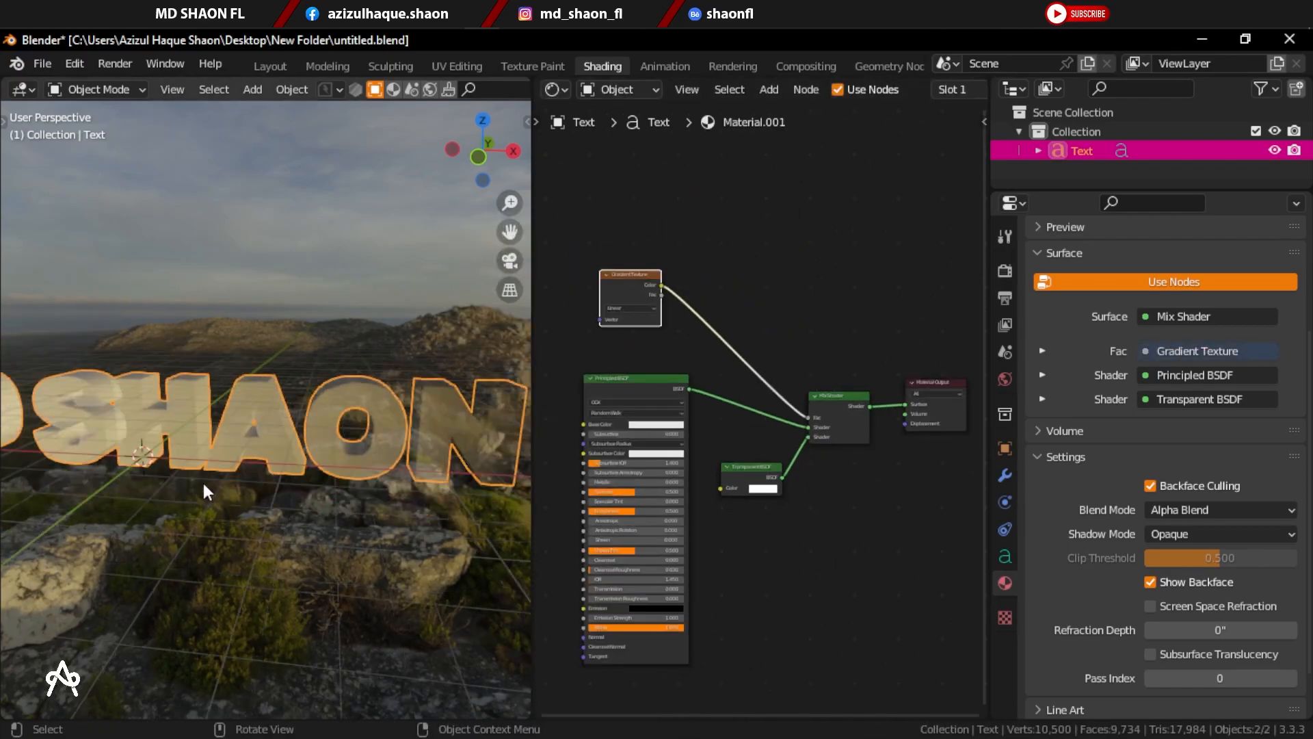
Step: Examine the gradient transparency across the text from the front and in perspective
key(KP_1)
middle_drag(211, 490, 324, 471)
key(KP_1)
scroll(320, 461, up, 2)
scroll(327, 461, down, 4)
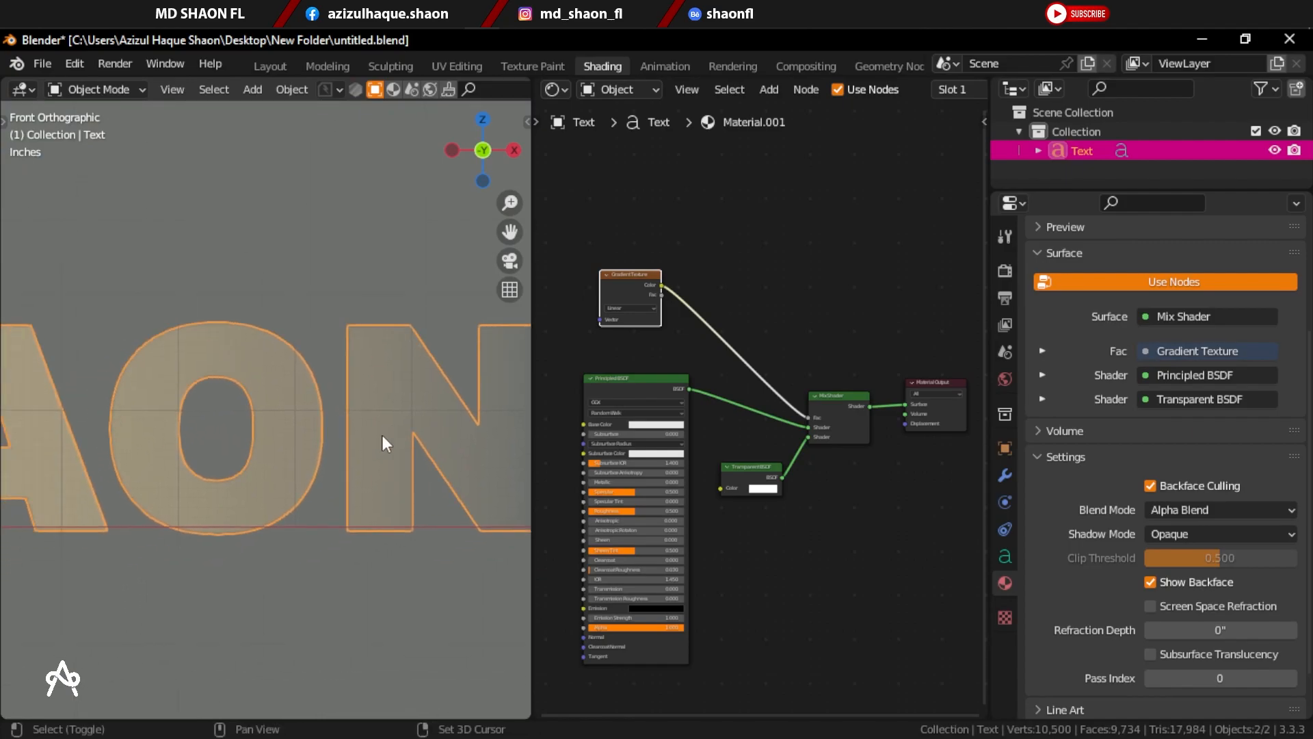
mouse_move(353, 483)
middle_down()
mouse_move(364, 494)
mouse_move(352, 477)
middle_up()
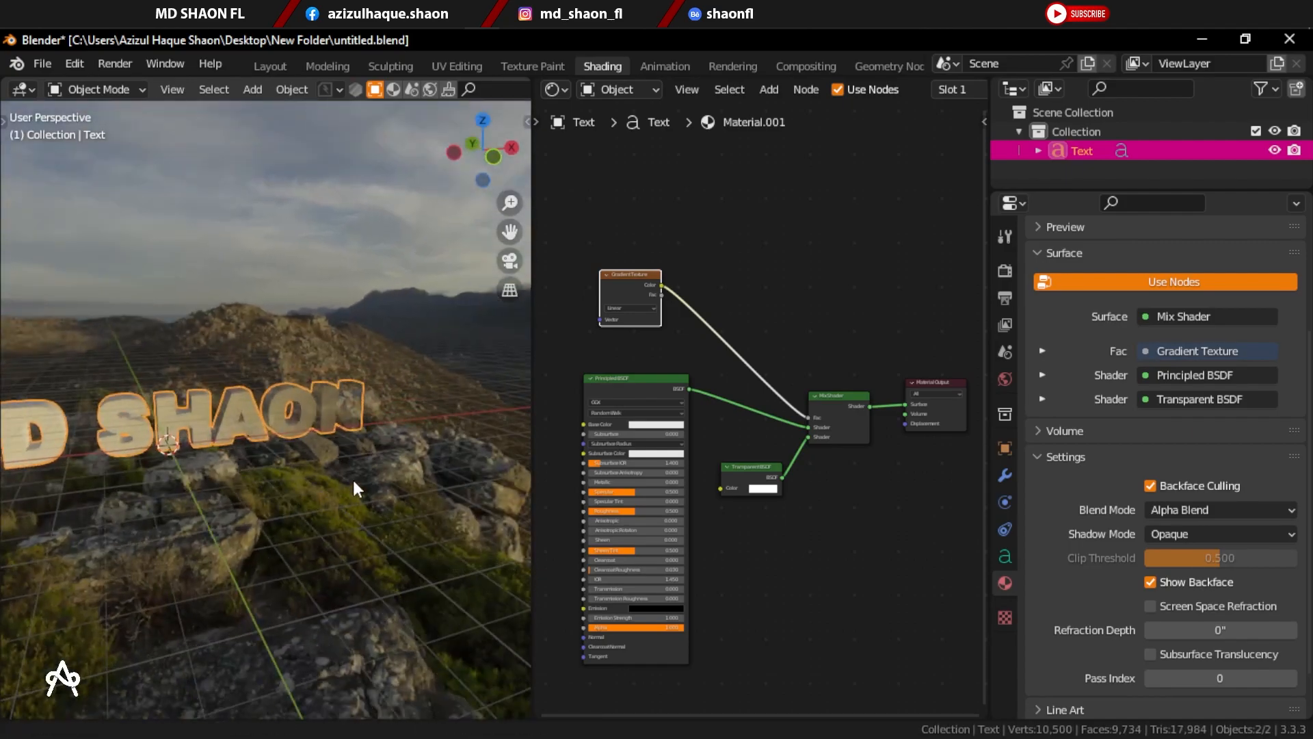
Step: Set the world background's Strength to 0
click(1005, 378)
click(1223, 436)
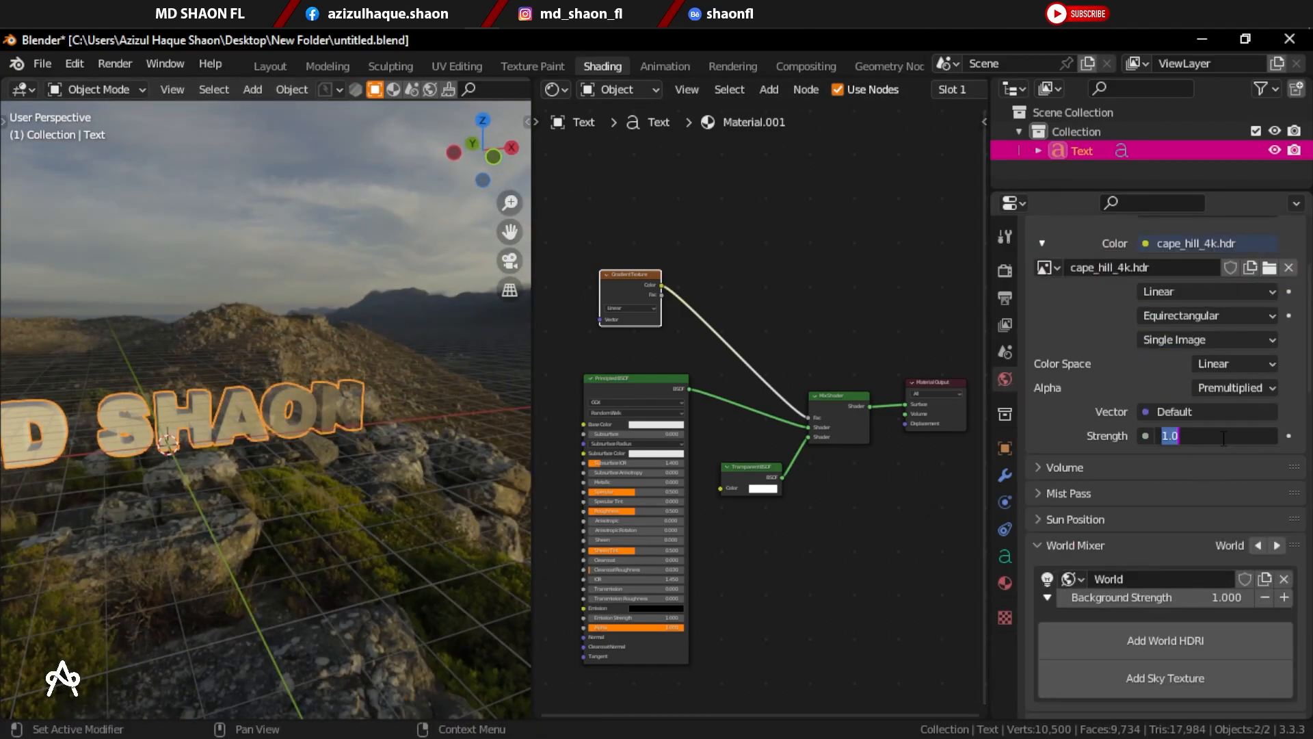
text(0)
key(Return)
Step: Add an area light, raise it along Z above the text, and enlarge it
key(KP_1)
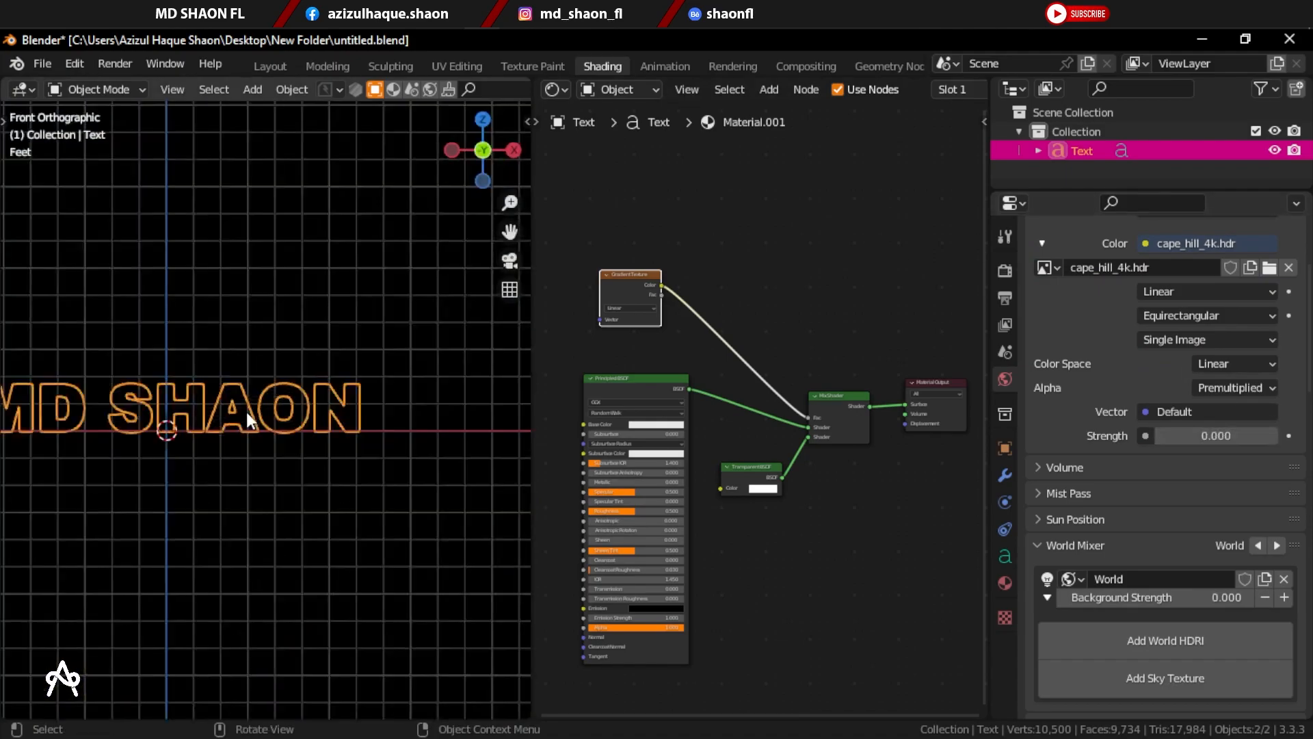
key(shift+a)
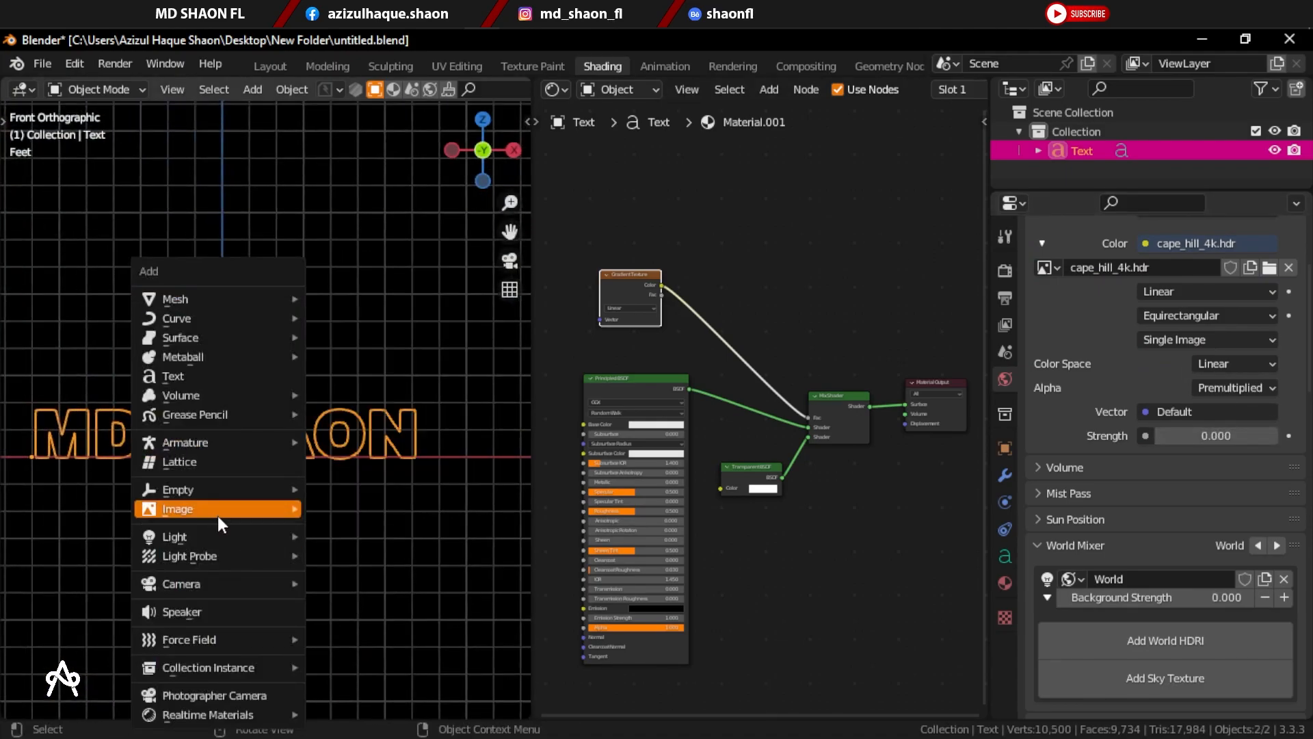
mouse_move(185, 538)
click(346, 353)
key(g)
key(z)
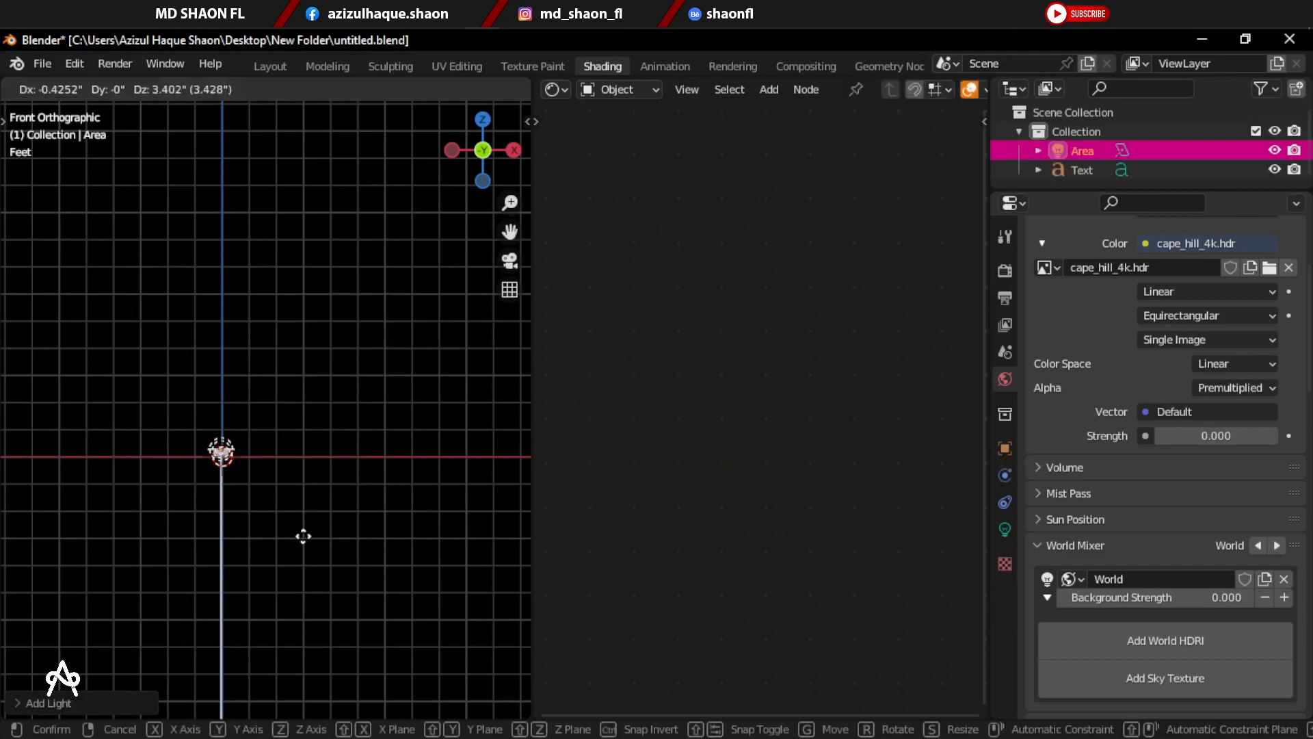
key(s)
click(487, 605)
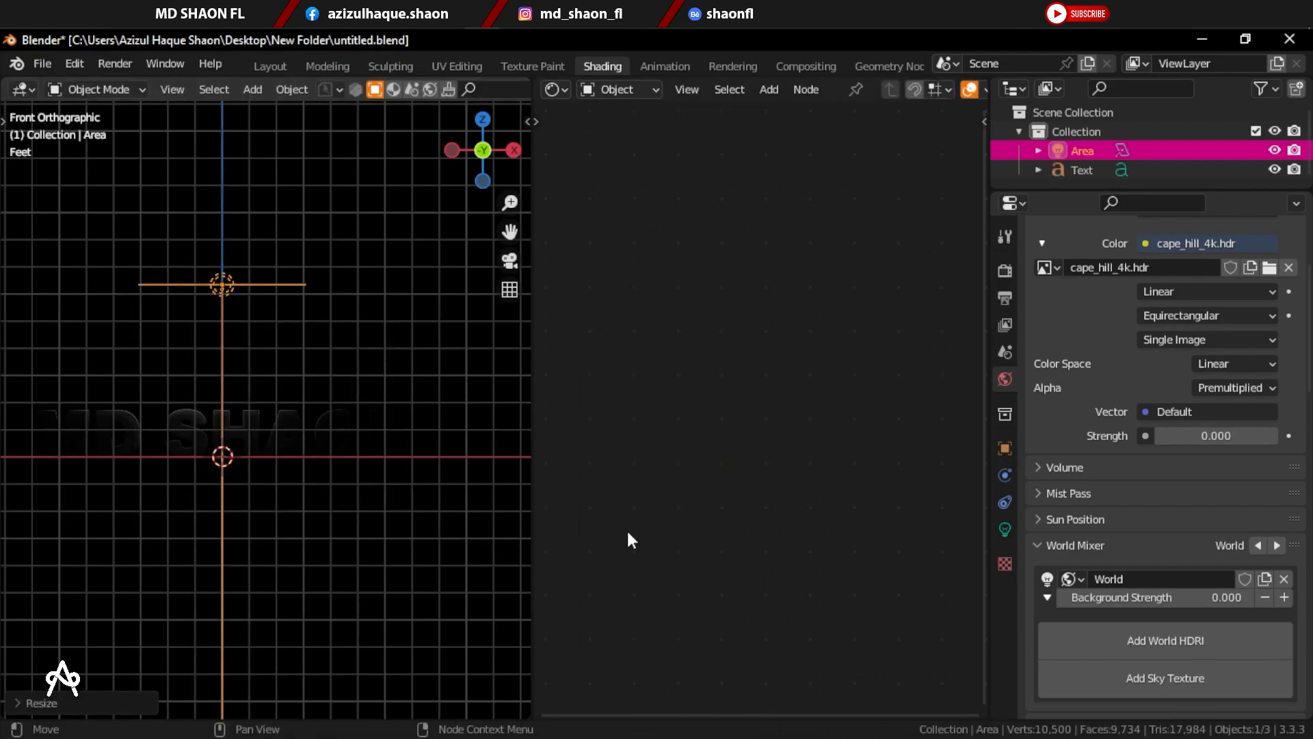
Step: Set the area light's Power to 500 W and move it higher above the text
click(1005, 529)
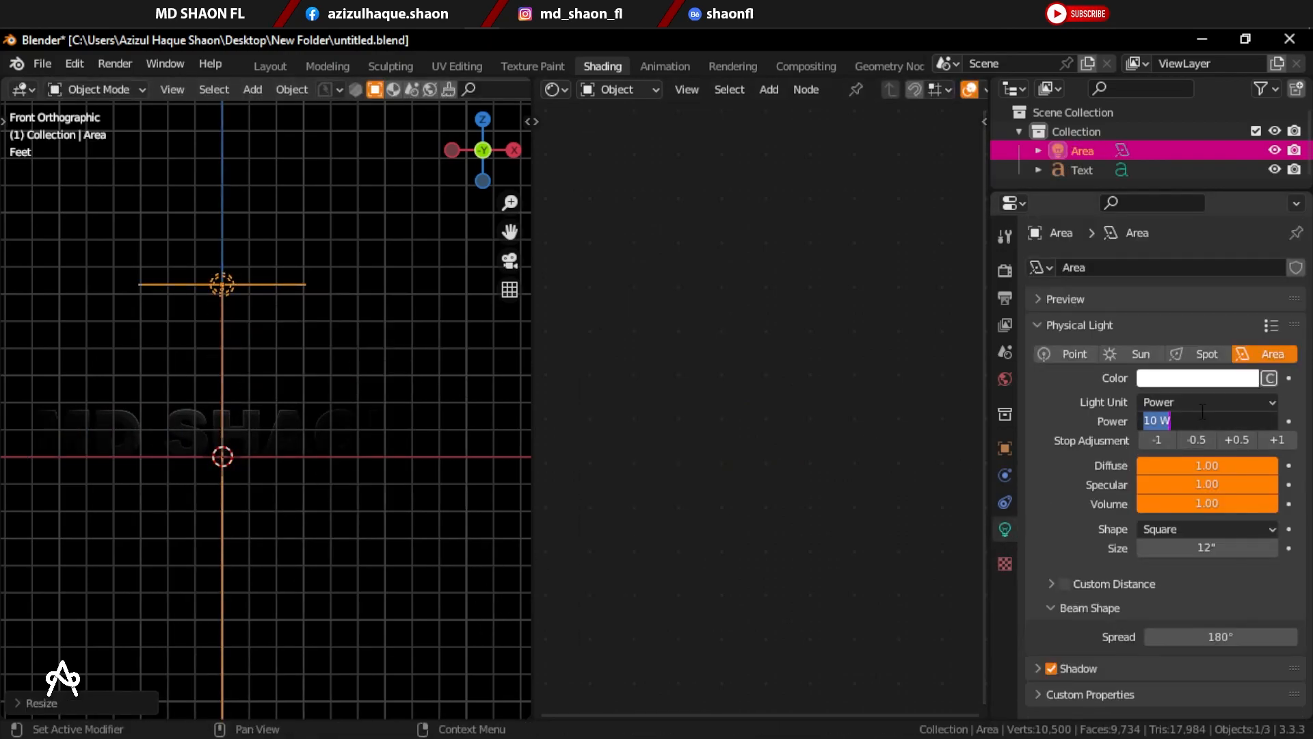
key(Return)
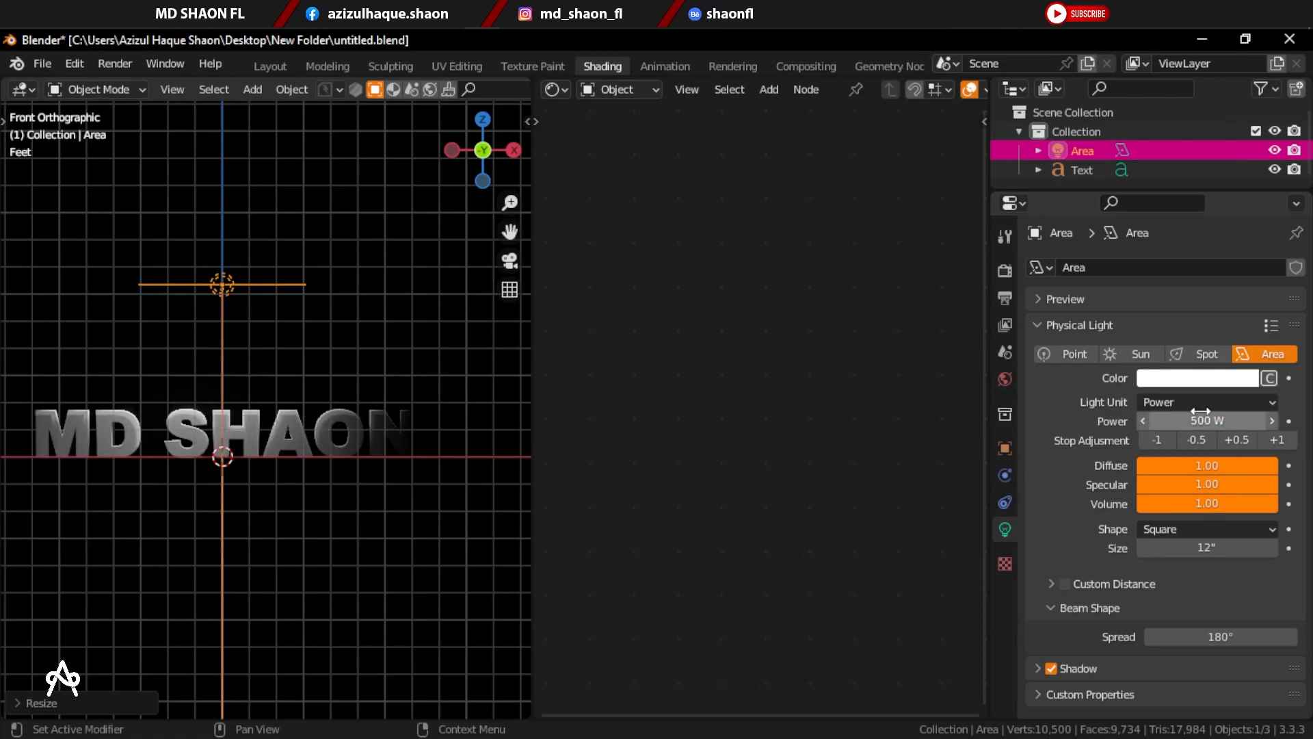
key(g)
click(240, 350)
Step: Duplicate the area light beyond the end of the text and rotate the copy toward the letters
key(shift+d)
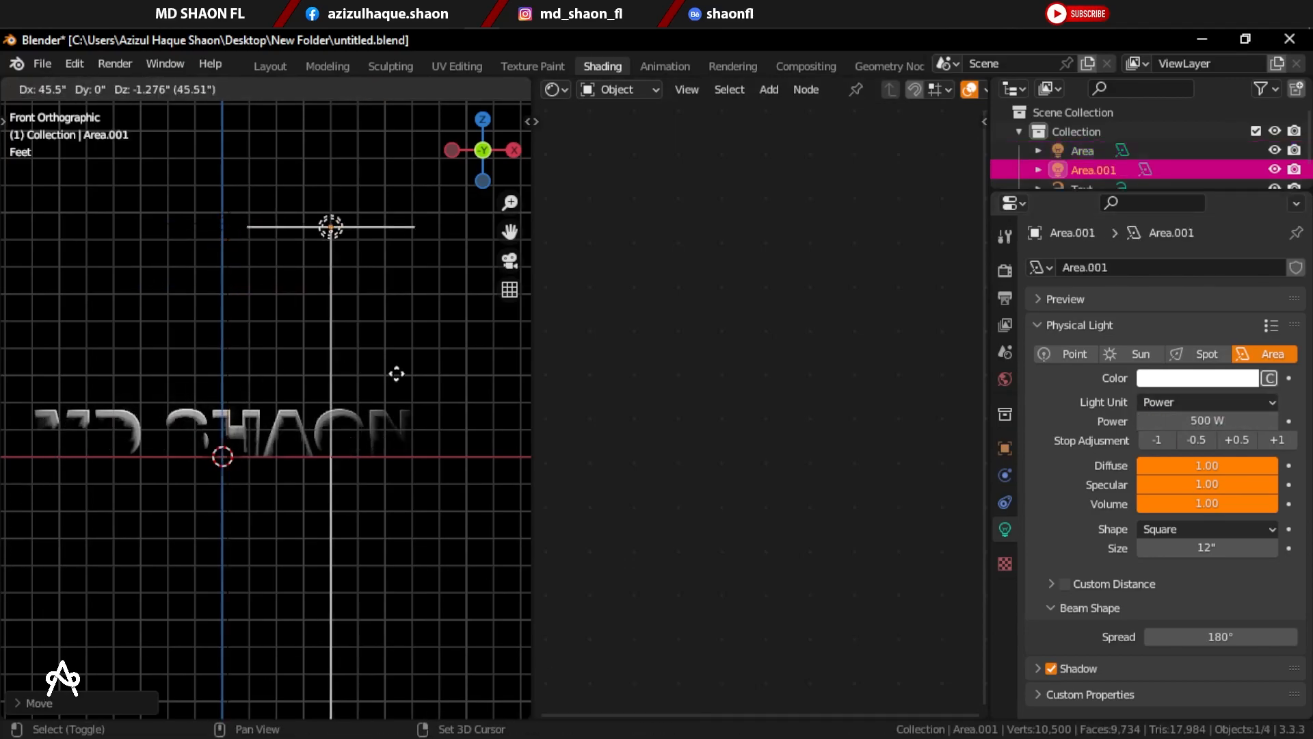
click(471, 375)
key(r)
click(328, 418)
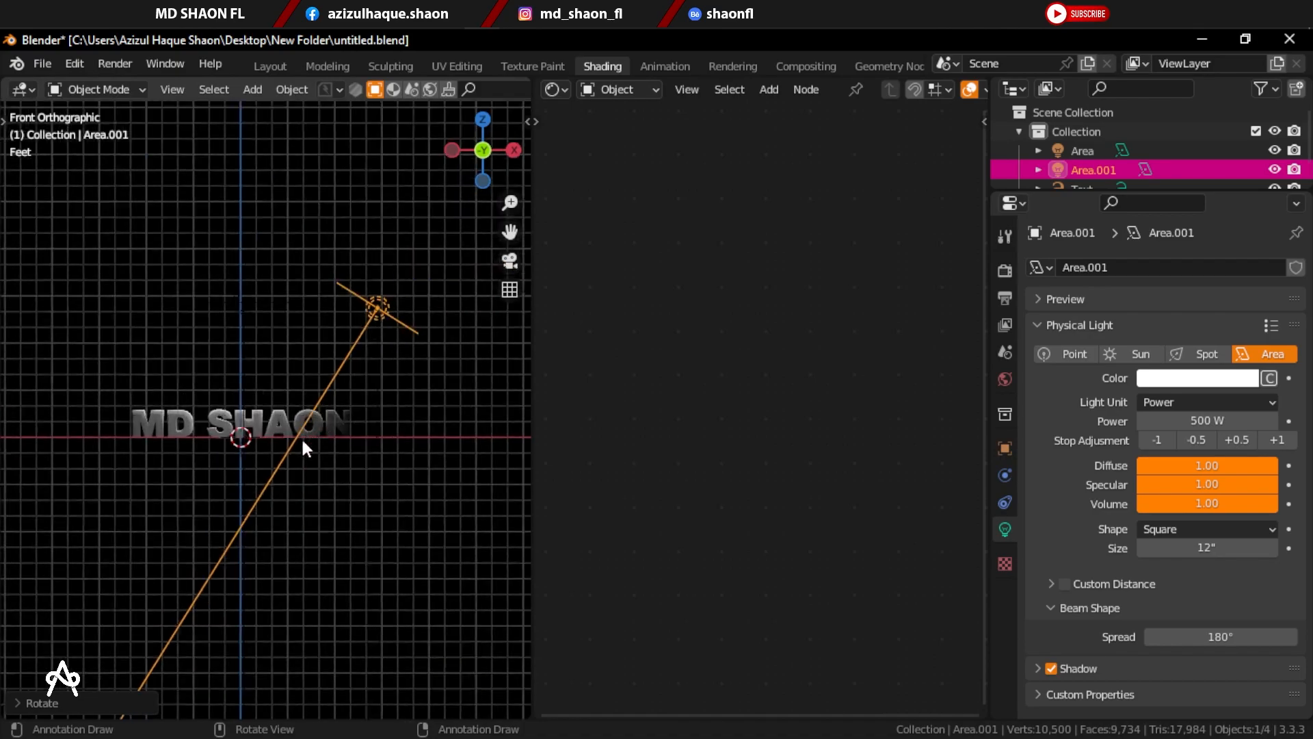
Step: Duplicate the tilted area light to the beginning of the text and rotate the copy toward the letters
scroll(363, 388, down, 3)
key(shift+d)
key(r)
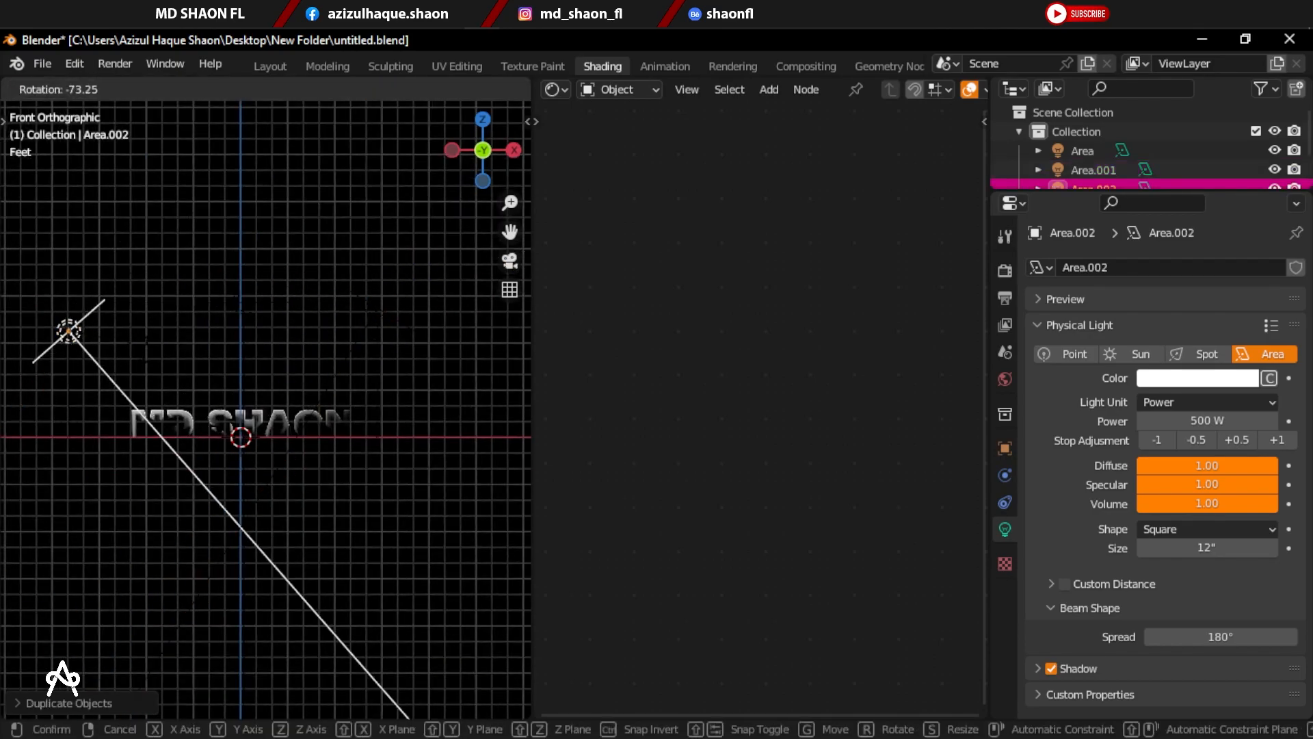
click(188, 475)
Step: Undo the three area lights and the world strength change
middle_drag(188, 476, 310, 511)
key(ctrl+z)
key(ctrl+z)
key(ctrl+z)
key(ctrl+z)
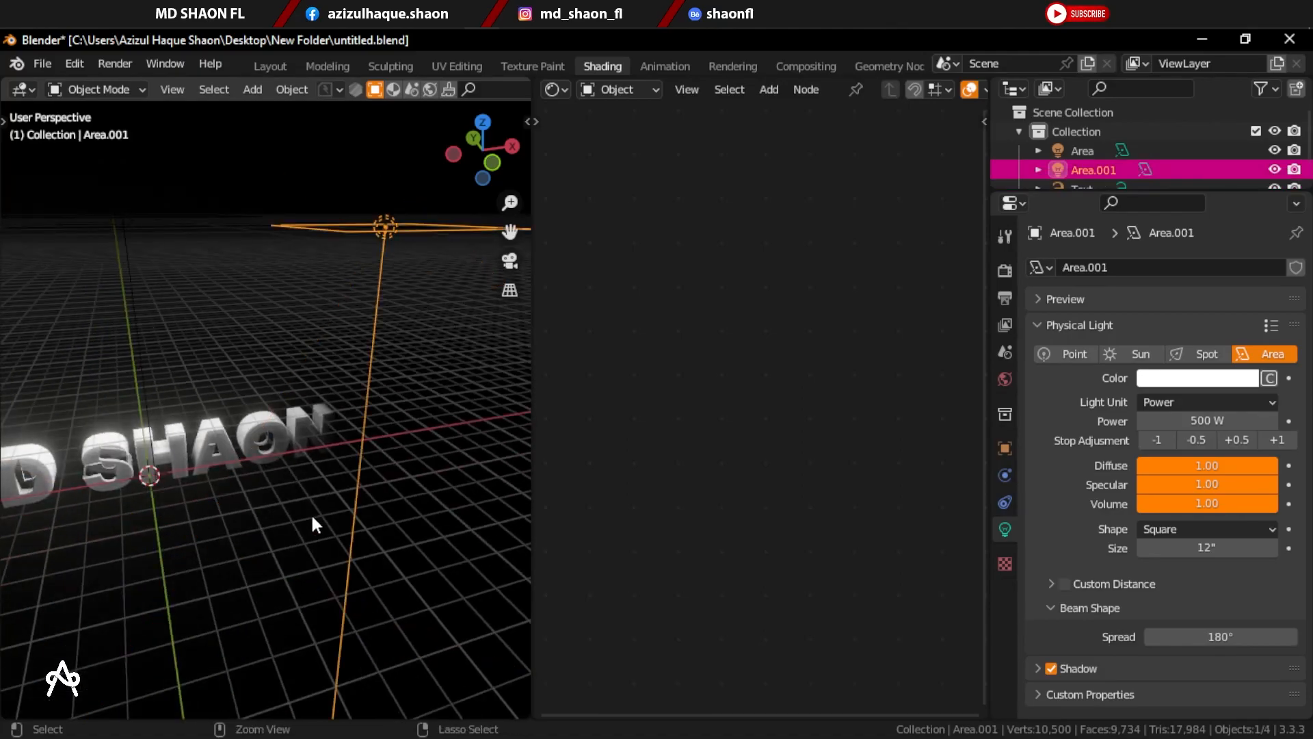
key(ctrl+z)
key(ctrl+z)
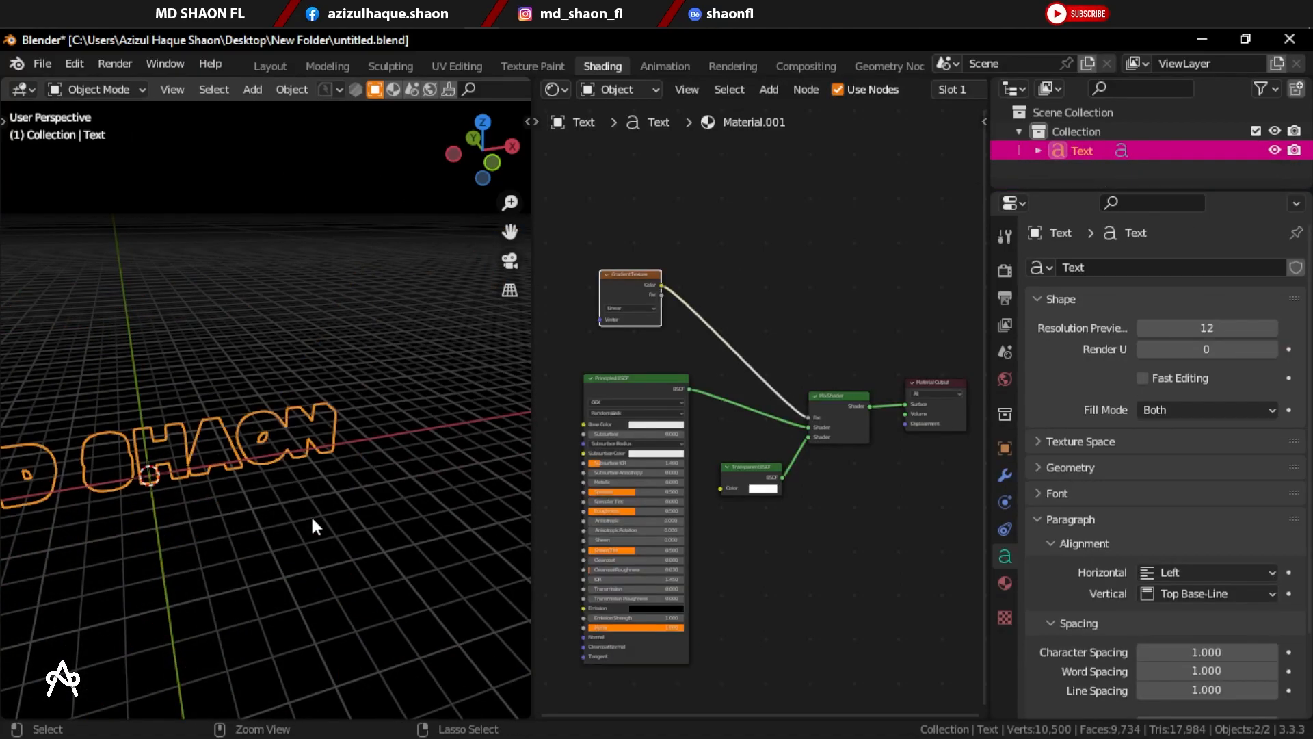
middle_drag(311, 518, 345, 454)
scroll(405, 505, up, 5)
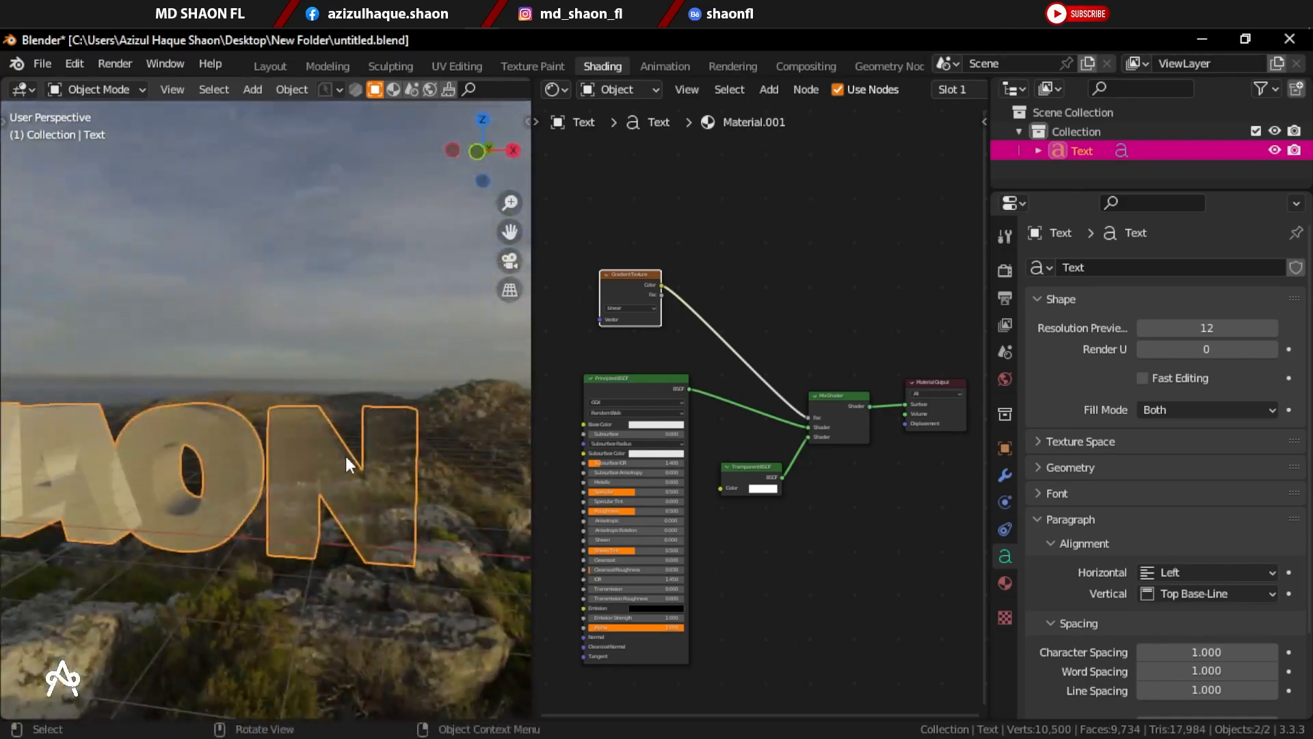
Step: Add Texture Coordinate and Mapping nodes connected to the Gradient Texture's Vector input
scroll(651, 330, up, 4)
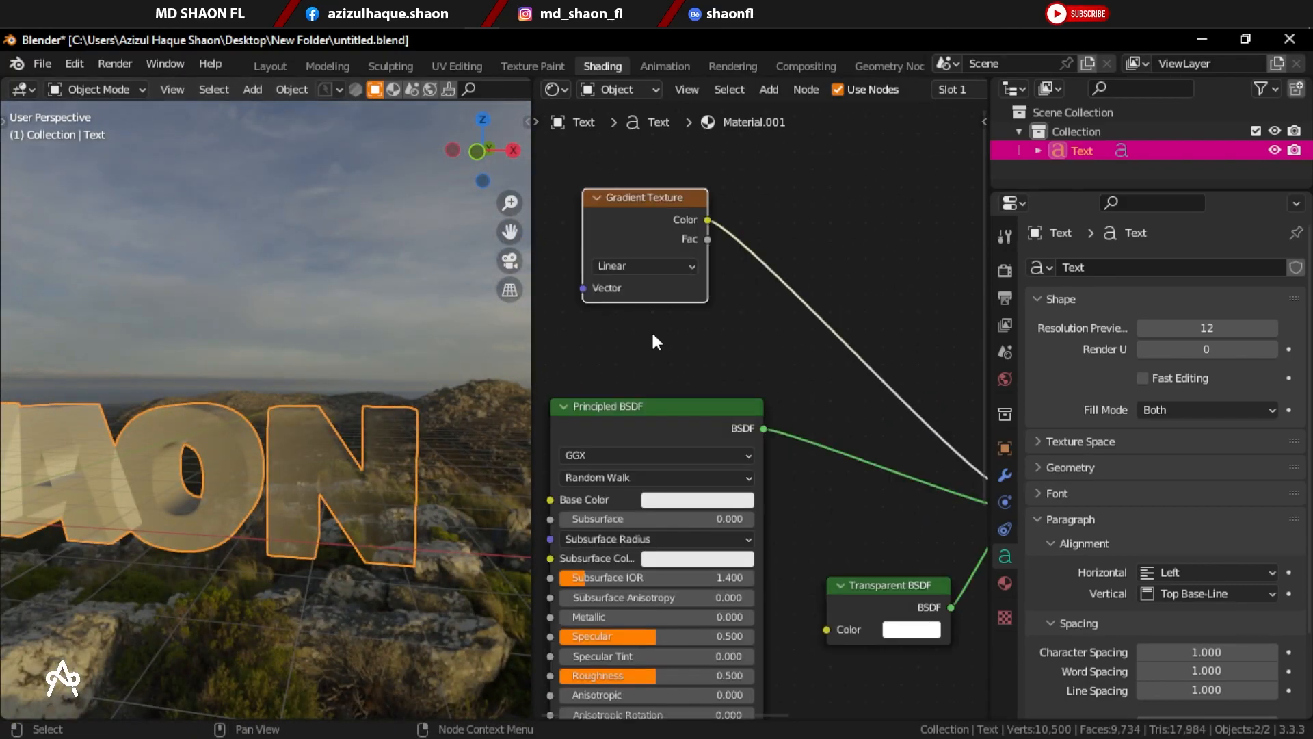
middle_drag(651, 332, 700, 306)
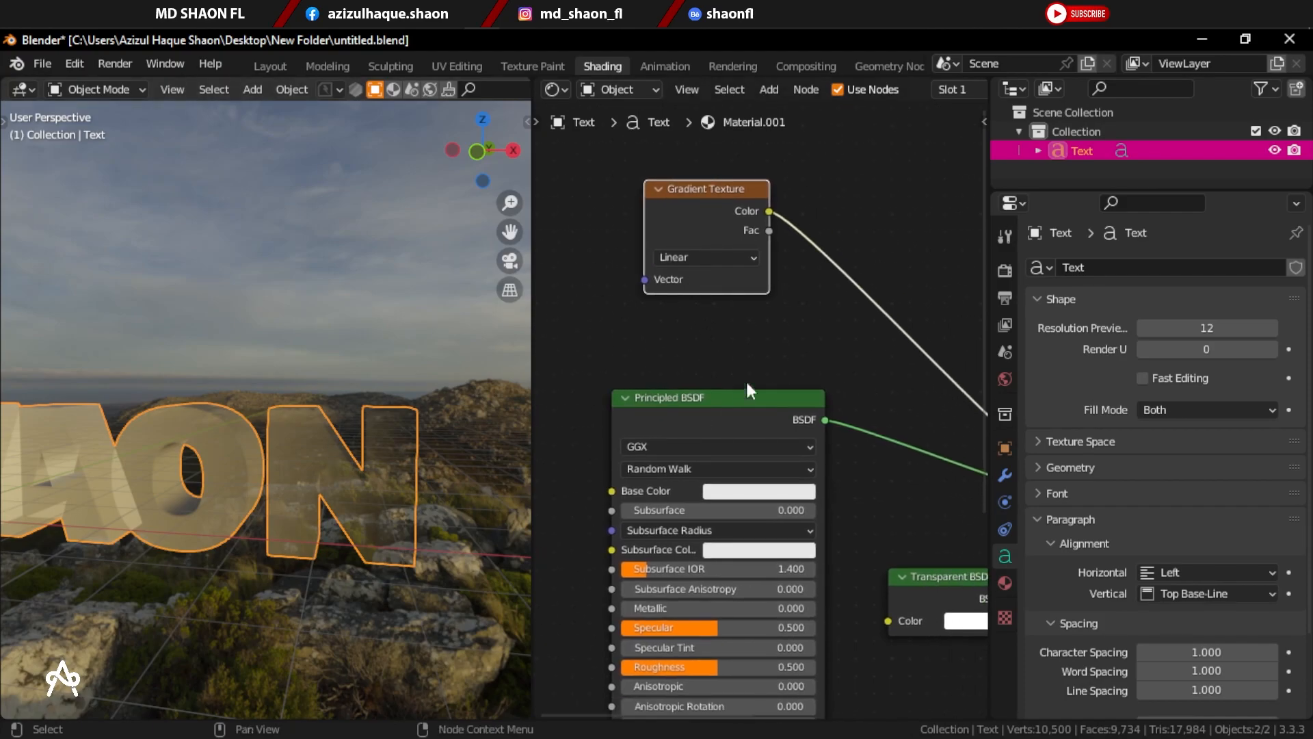
scroll(739, 389, down, 2)
scroll(701, 251, down, 2)
middle_drag(701, 252, 761, 277)
key(ctrl+t)
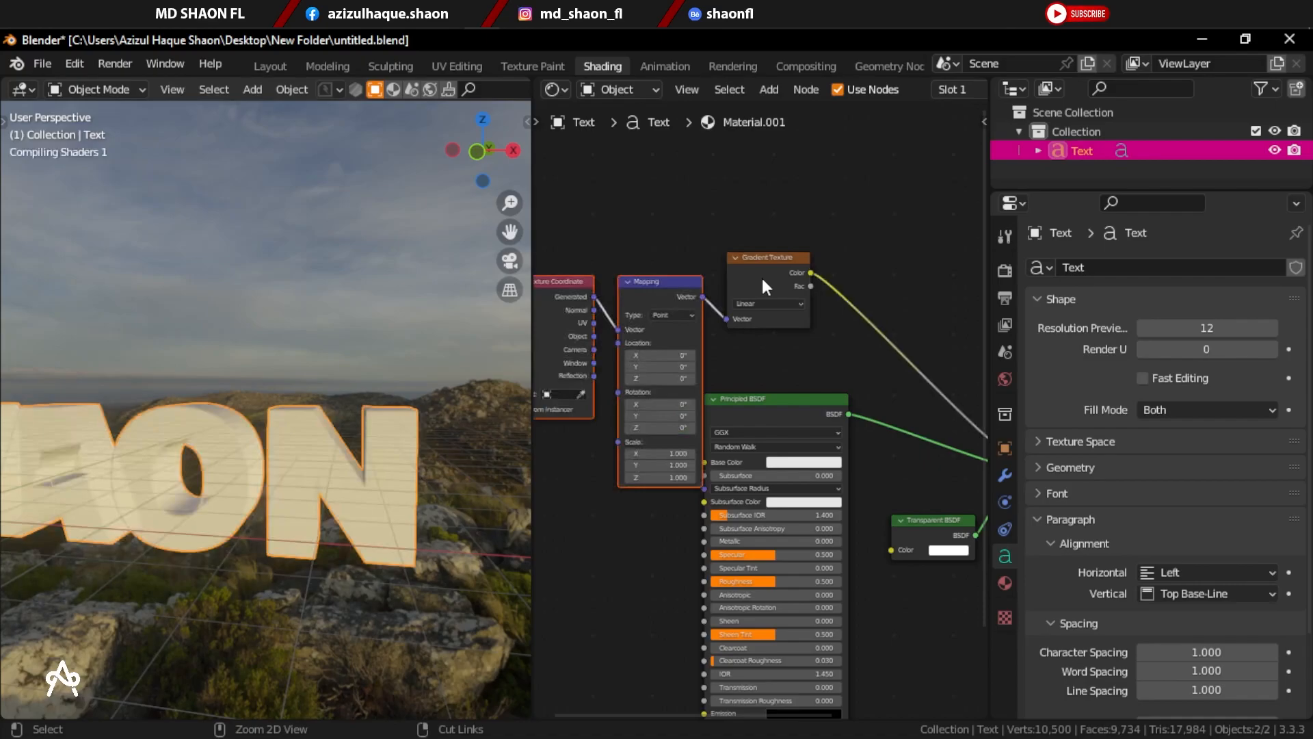
Step: Move the Texture Coordinate and Mapping nodes together farther away from the Gradient Texture node
ctrl+scroll(732, 314, up, 4)
drag(592, 241, 767, 402)
drag(767, 282, 649, 304)
scroll(762, 369, up, 4)
middle_drag(760, 342, 810, 342)
scroll(808, 347, up, 2)
Step: Shift the gradient along the text by setting the Mapping node's Location X to -9.6"
click(807, 354)
mouse_move(661, 349)
mouse_down()
mouse_move(691, 349)
mouse_move(661, 349)
mouse_up()
middle_drag(335, 409, 367, 435)
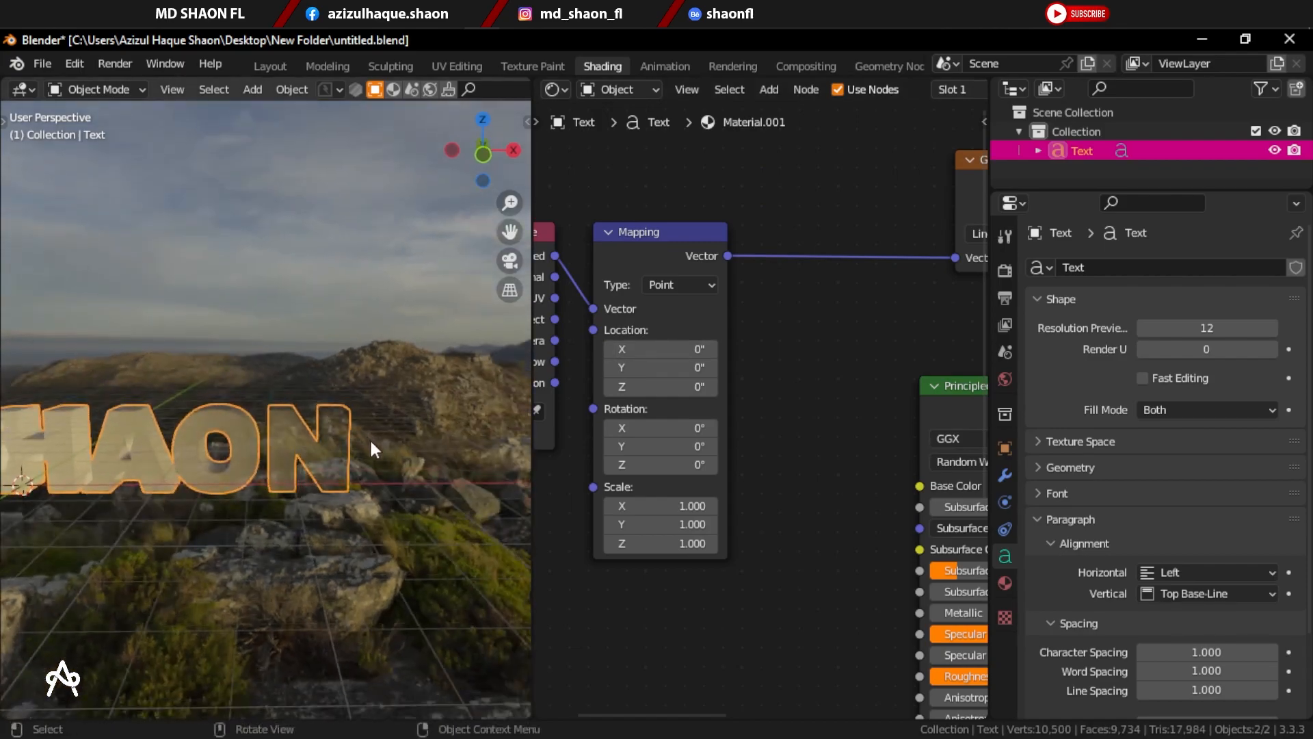
scroll(345, 396, down, 4)
drag(684, 350, 783, 361)
middle_drag(782, 360, 897, 371)
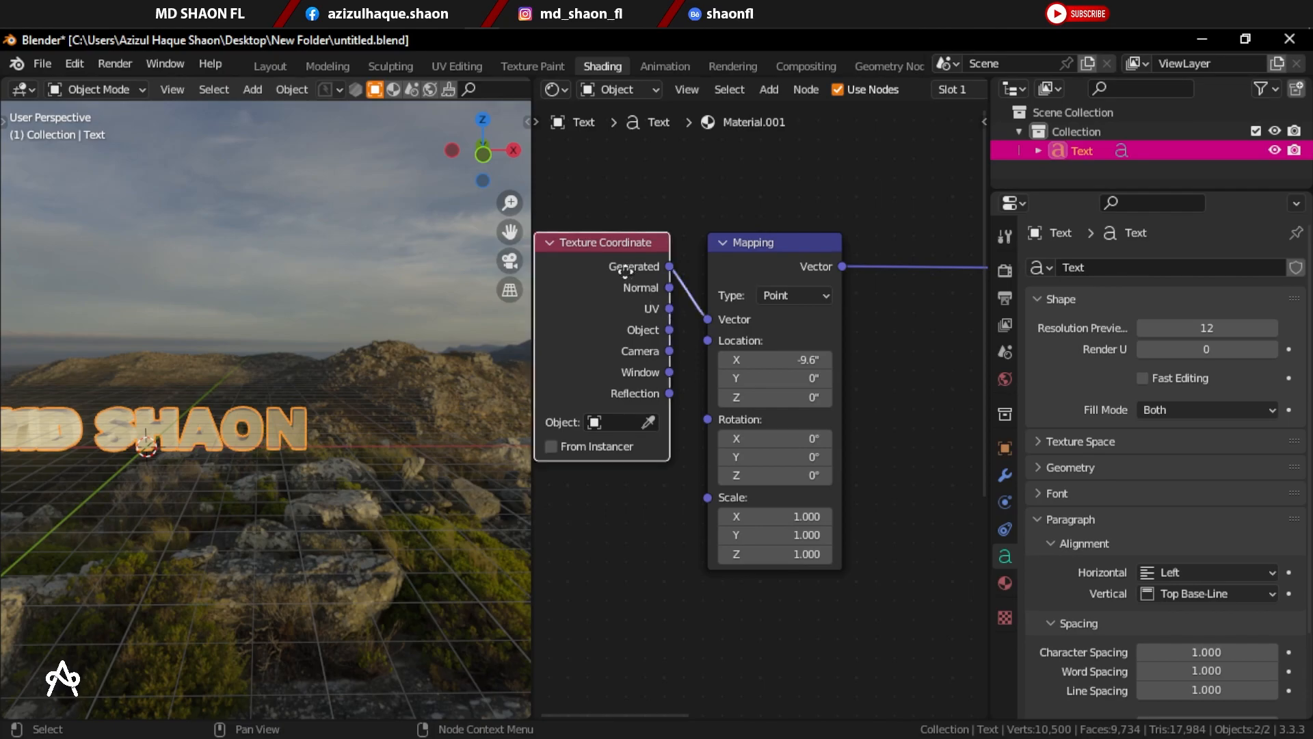
Step: Move the Texture Coordinate node away from the Mapping node and link its Object output to the Mapping's Vector input
drag(629, 269, 592, 309)
drag(638, 356, 710, 320)
scroll(758, 512, down, 2)
middle_drag(758, 512, 753, 466)
scroll(659, 494, down, 4)
Step: Move the Texture Coordinate, Mapping and Gradient Texture nodes away from the shaders to free space before the Mix Shader
drag(571, 237, 751, 490)
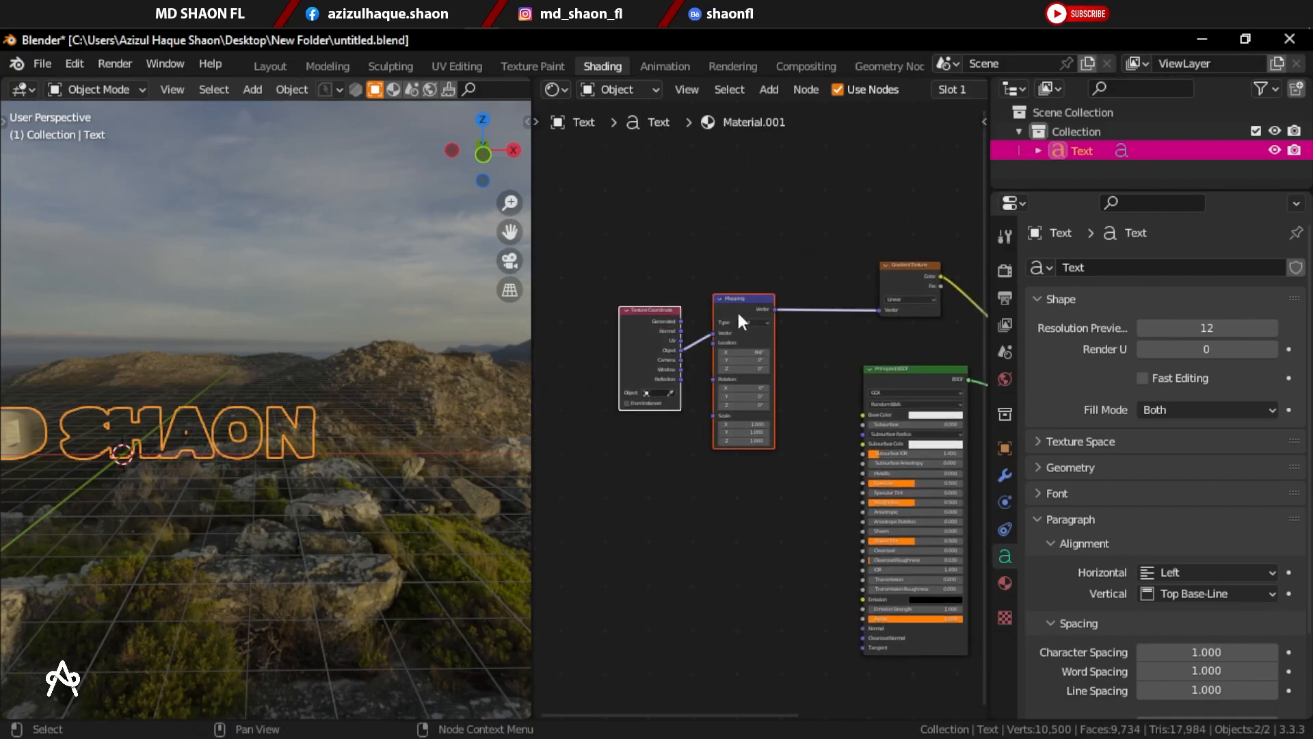
drag(737, 307, 630, 328)
middle_drag(764, 361, 522, 409)
drag(663, 313, 545, 322)
middle_drag(613, 358, 718, 353)
drag(666, 307, 616, 271)
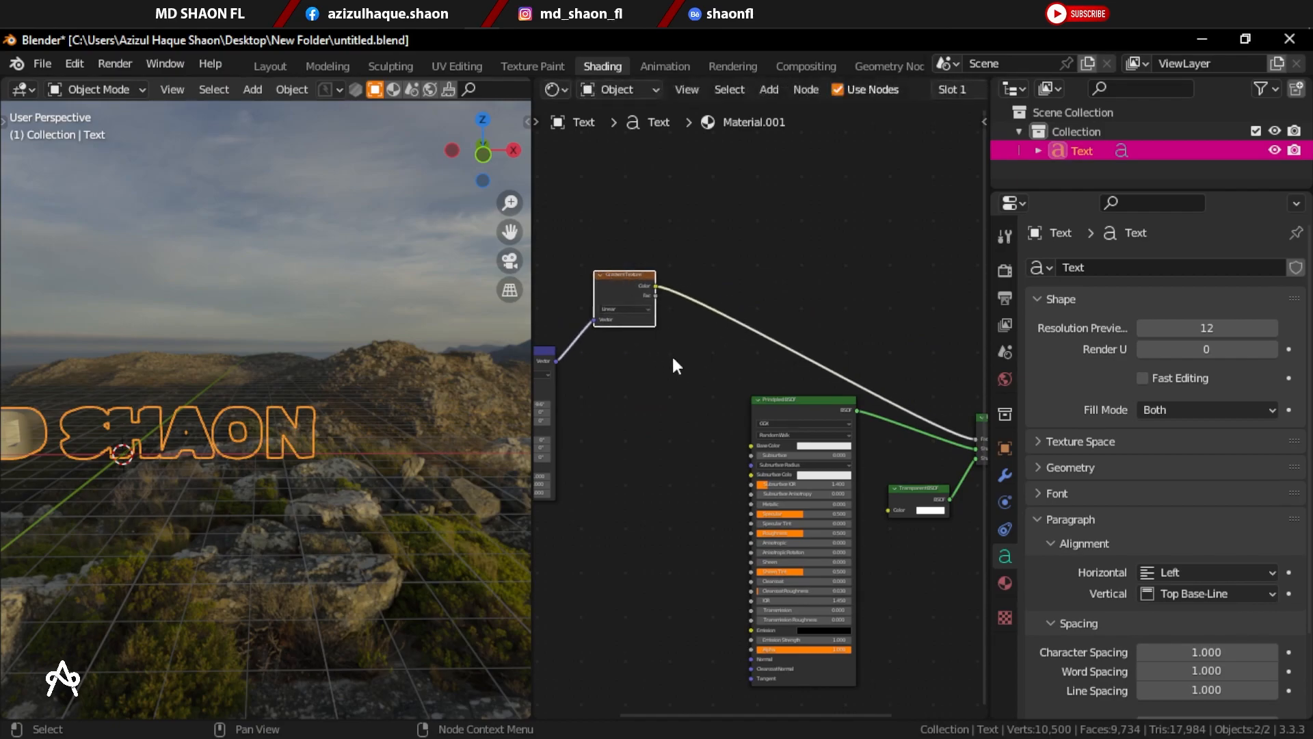
Step: Insert a ColorRamp node on the link between the Gradient Texture and the Mix Shader's Fac
scroll(753, 326, down, 1)
key(shift+a)
click(761, 319)
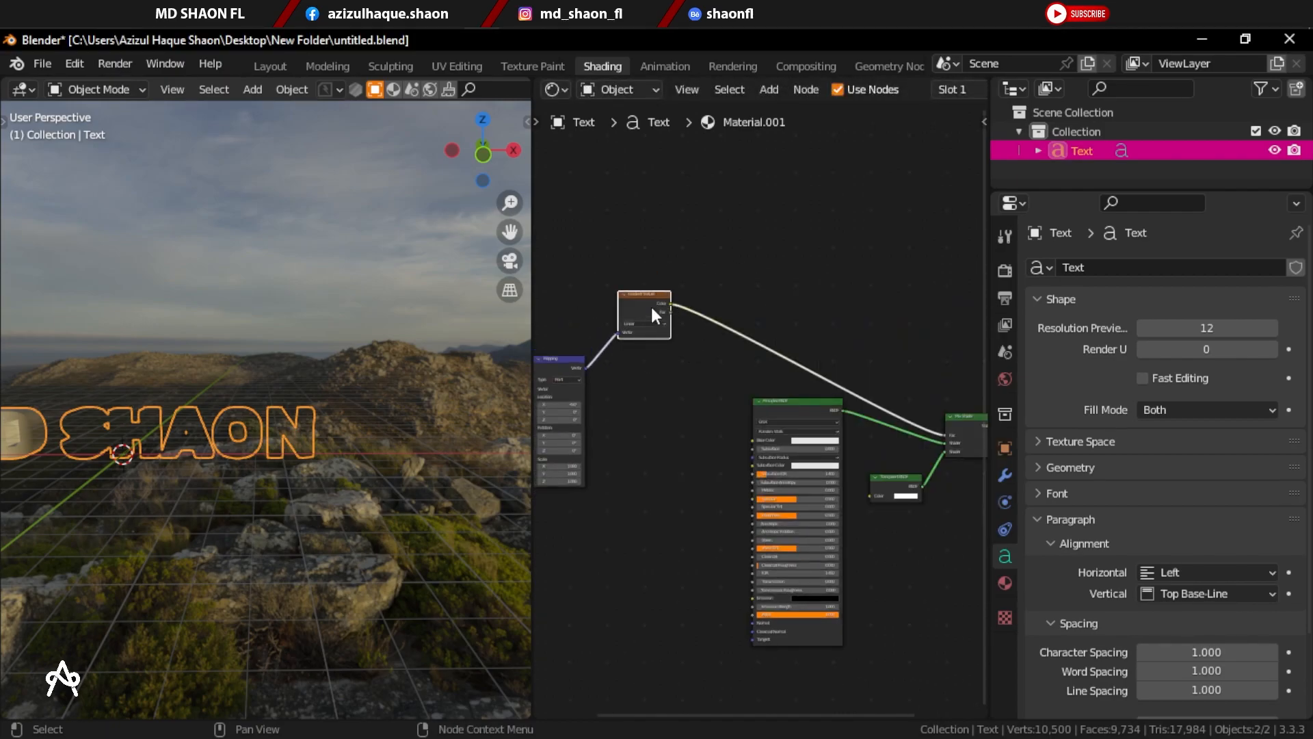
click(705, 344)
key(shift+a)
click(704, 336)
text(c)
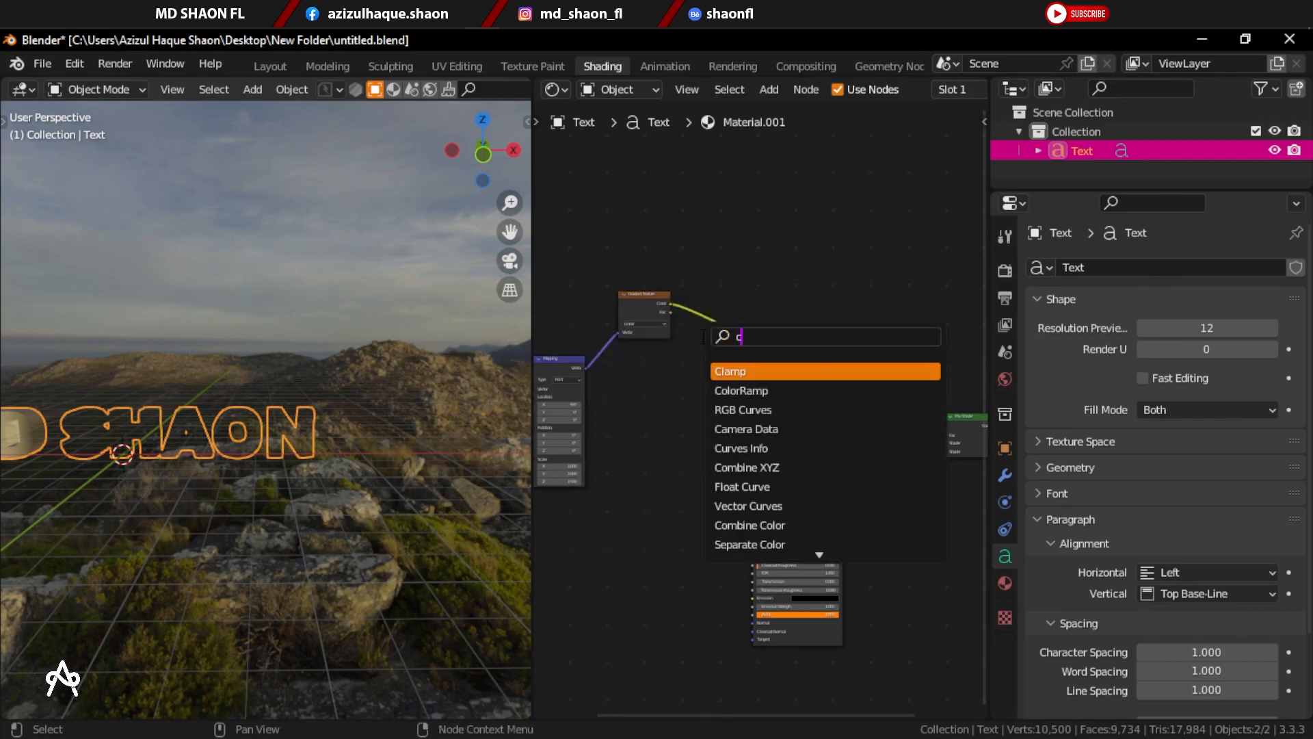
text(olor)
key(Return)
click(717, 331)
Step: Bring the ColorRamp's black and white stops close together, with the white stop at position 0.427
scroll(717, 331, up, 2)
middle_drag(233, 446, 189, 477)
scroll(656, 357, up, 2)
drag(652, 275, 704, 282)
drag(817, 277, 713, 285)
Step: Set the text's origin to its geometry
middle_drag(169, 486, 380, 437)
key(KP_1)
scroll(277, 454, up, 3)
scroll(305, 405, up, 2)
scroll(306, 403, down, 2)
right_click(307, 403)
mouse_move(317, 446)
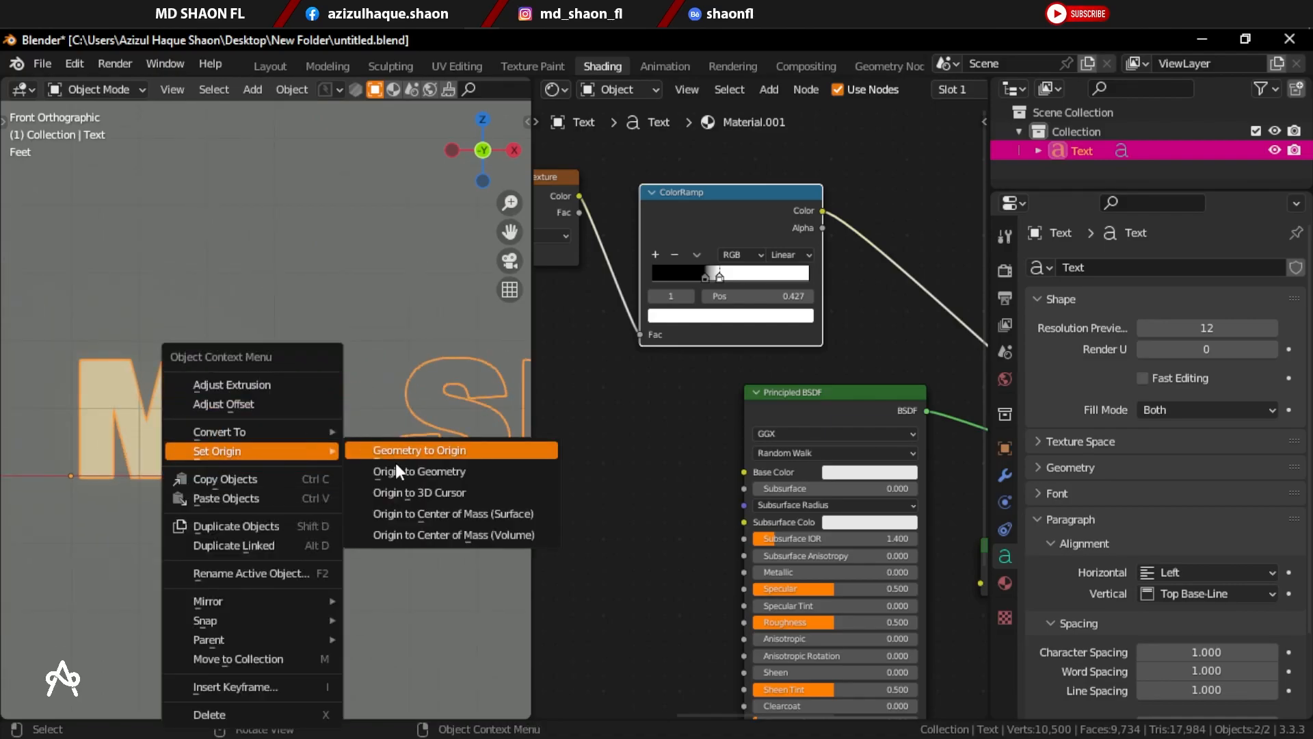
click(410, 478)
scroll(298, 421, down, 3)
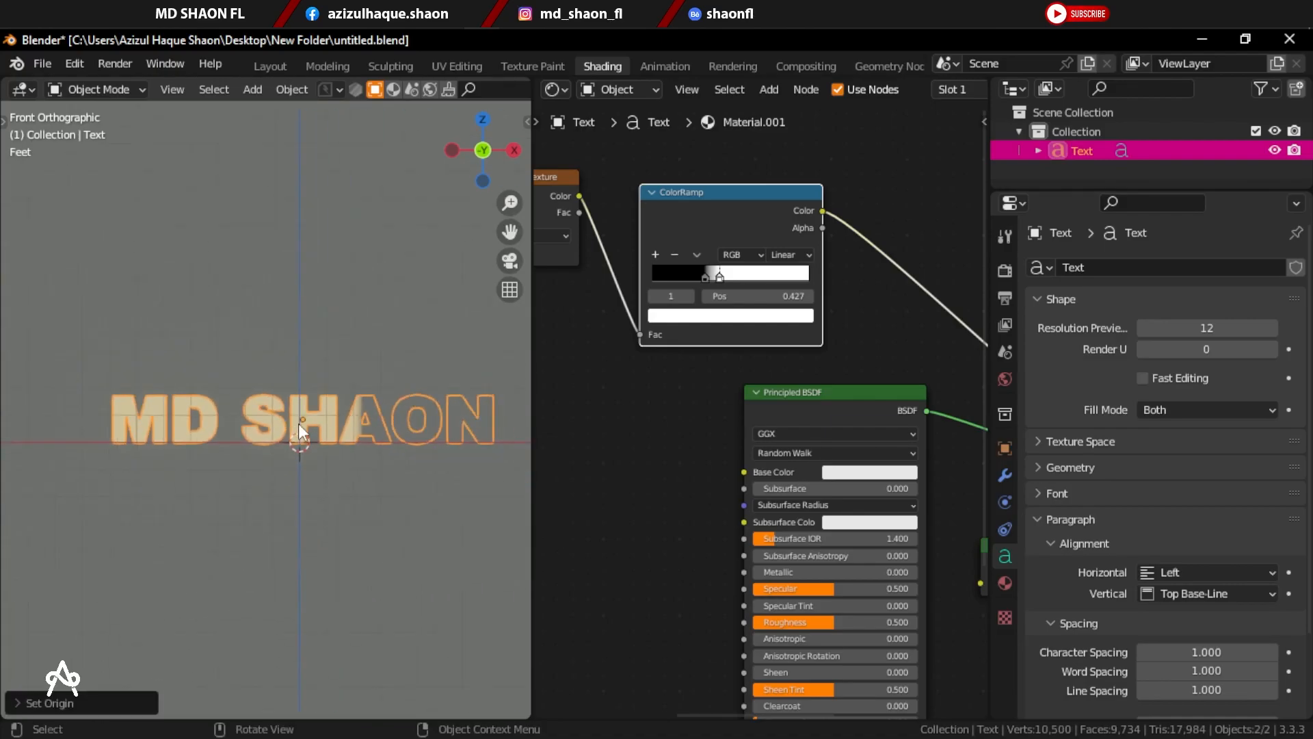
Step: Sharpen the transparency edge by moving the ColorRamp's white stop to position 0.377
scroll(286, 448, up, 5)
scroll(294, 441, up, 2)
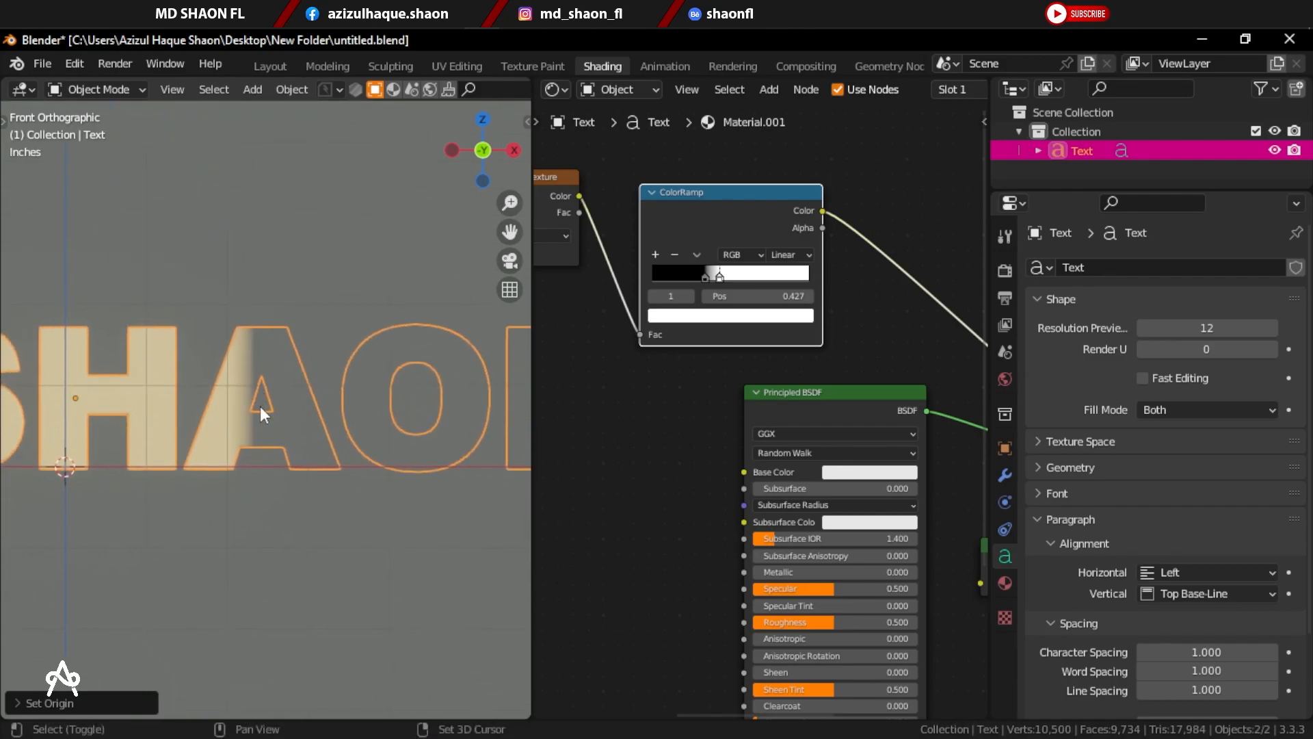
scroll(691, 331, up, 2)
mouse_move(709, 256)
mouse_down()
mouse_move(723, 244)
mouse_move(697, 249)
mouse_up()
scroll(688, 293, down, 1)
scroll(686, 294, down, 3)
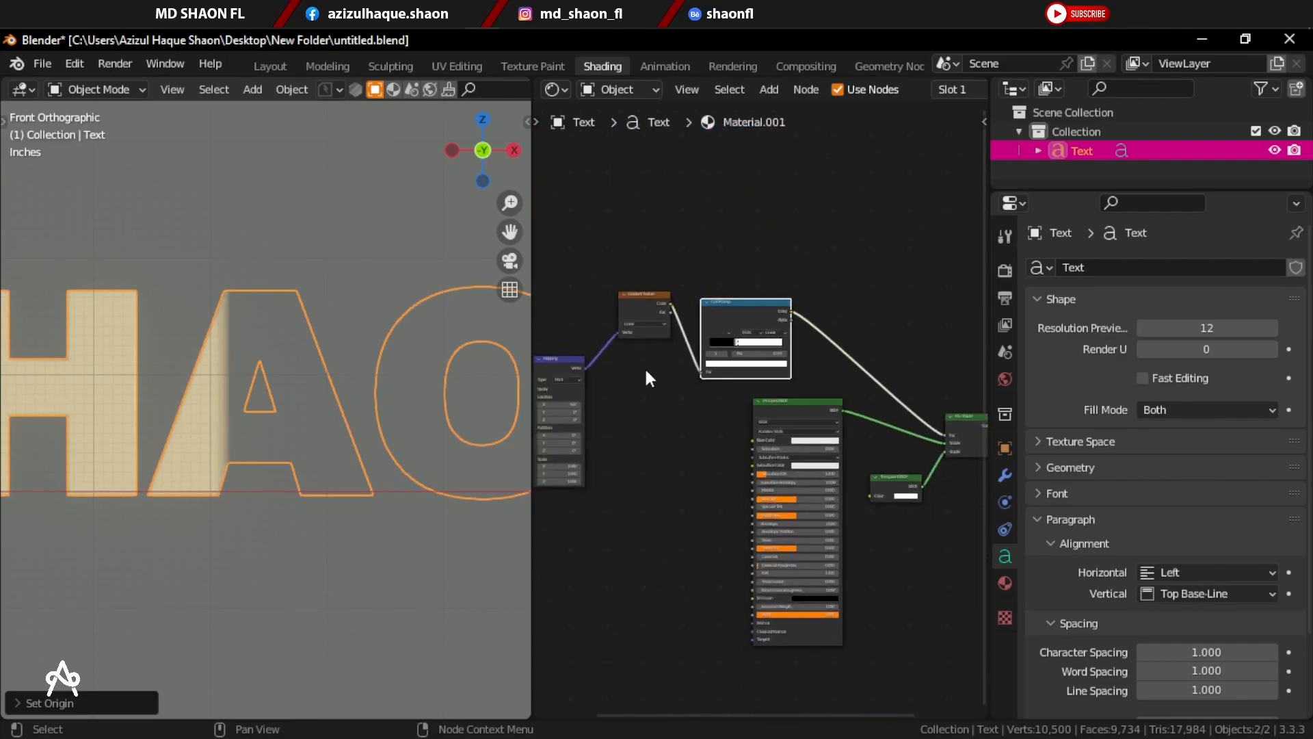
Step: Slide the transparency edge along the text to the letter H with the Mapping node's Location X
middle_drag(648, 374, 713, 366)
scroll(725, 373, up, 1)
middle_drag(683, 418, 857, 407)
drag(766, 381, 712, 381)
scroll(258, 391, down, 4)
middle_drag(258, 392, 553, 446)
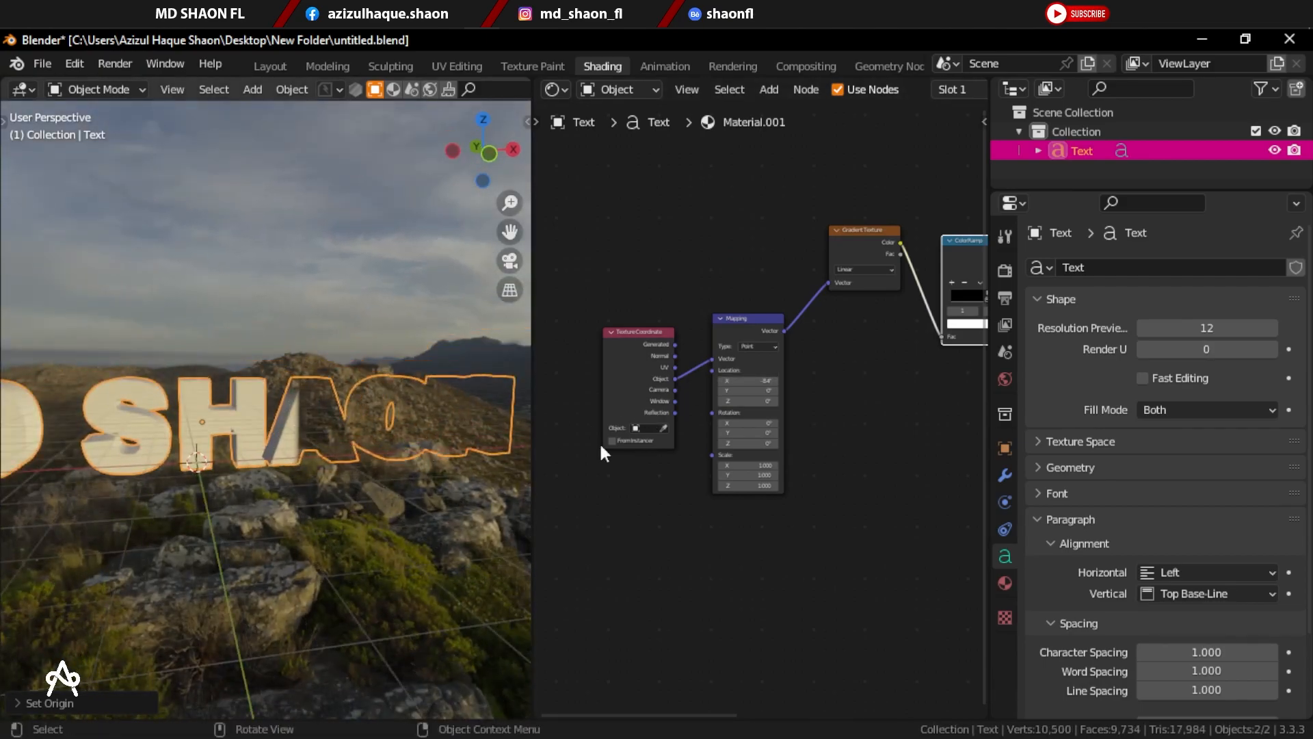
middle_drag(250, 411, 357, 438)
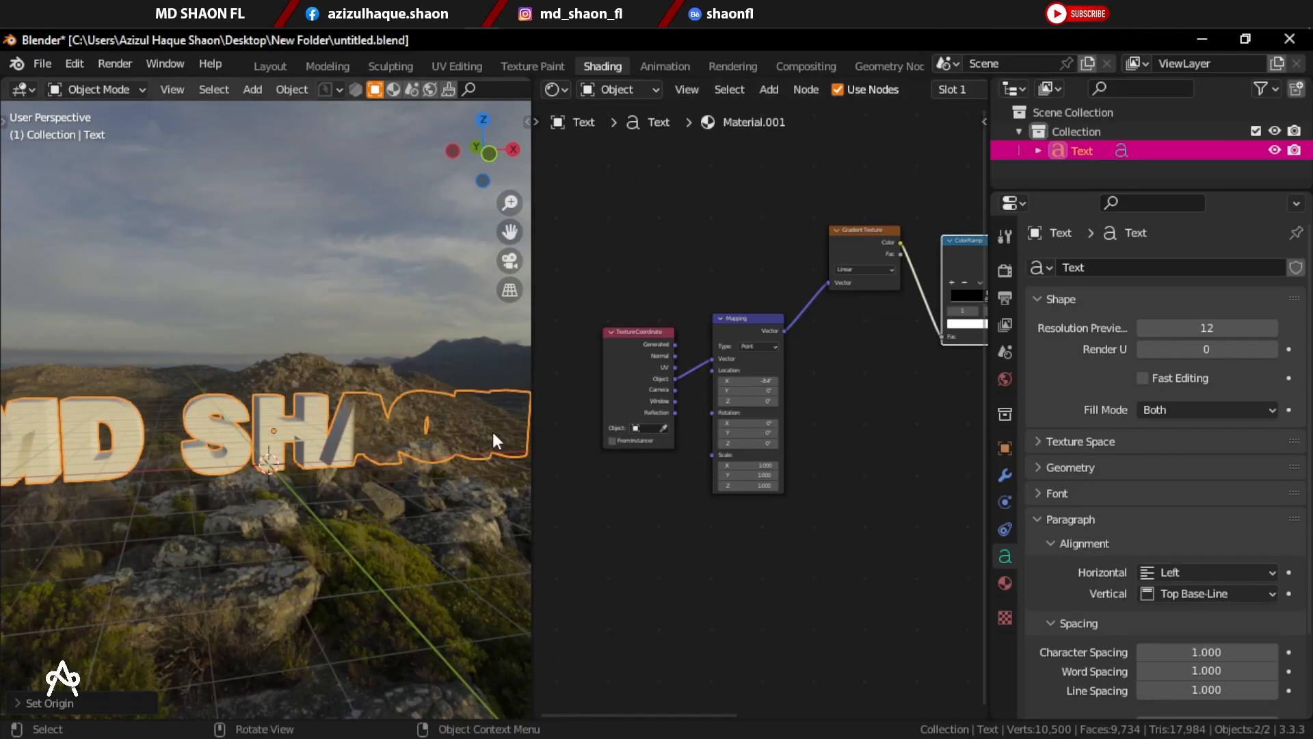
scroll(745, 389, up, 2)
mouse_move(746, 373)
mouse_down()
mouse_move(828, 372)
mouse_move(755, 374)
mouse_up()
scroll(745, 424, down, 6)
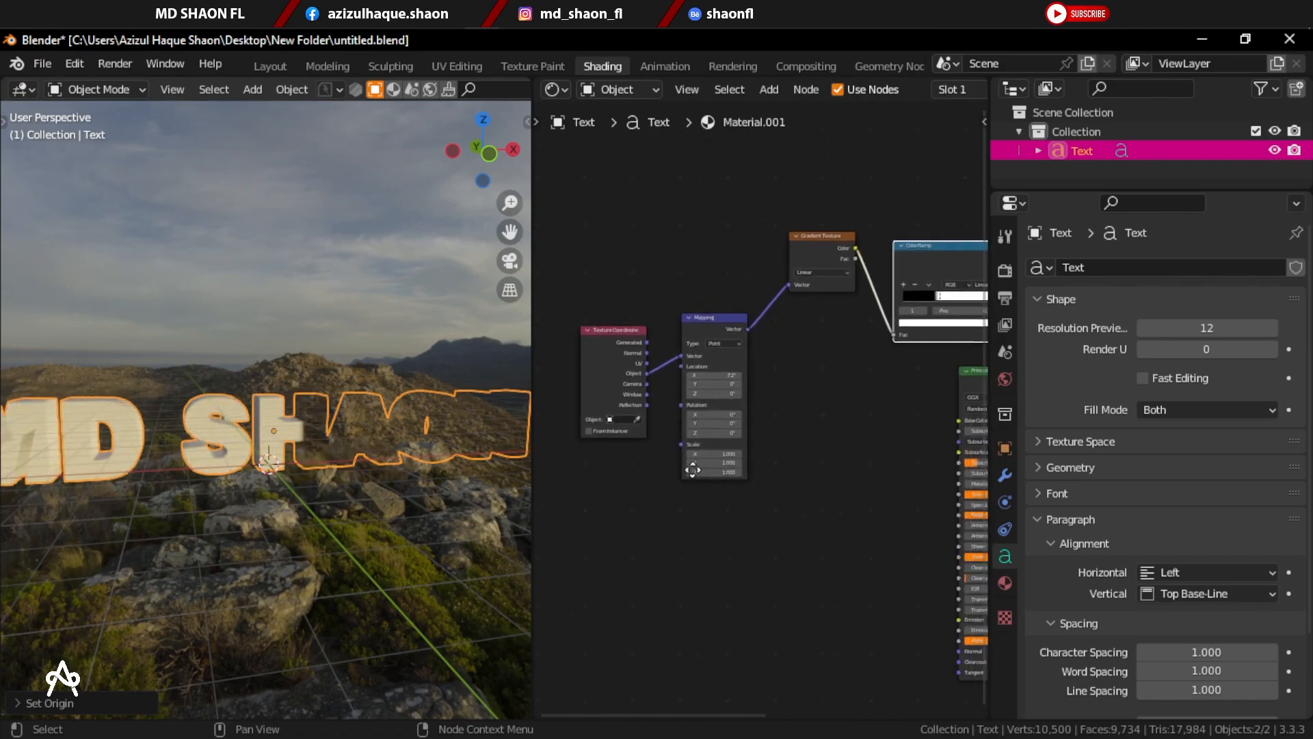
Step: Move the texture and ColorRamp nodes away from the shaders, and raise the Principled BSDF node
middle_drag(699, 462, 778, 467)
scroll(753, 424, down, 2)
drag(645, 248, 817, 491)
drag(840, 315, 711, 350)
middle_drag(717, 380, 611, 360)
mouse_move(783, 369)
mouse_down()
mouse_move(801, 274)
mouse_move(785, 207)
mouse_move(784, 353)
mouse_up()
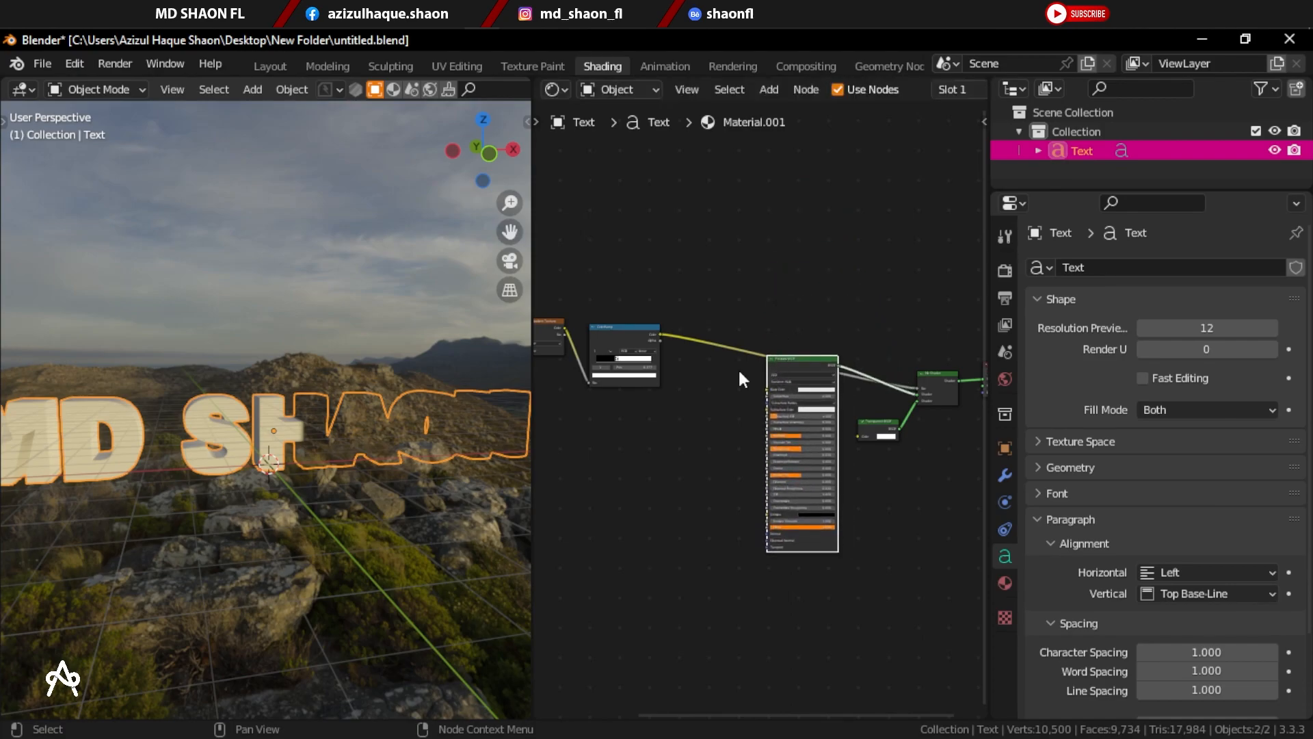
Step: Lower the Gradient Texture and ColorRamp nodes together, and place the Gradient Texture lower than the ColorRamp
scroll(761, 406, up, 4)
click(593, 332)
shift+middle_drag(631, 325, 814, 326)
drag(635, 246, 766, 435)
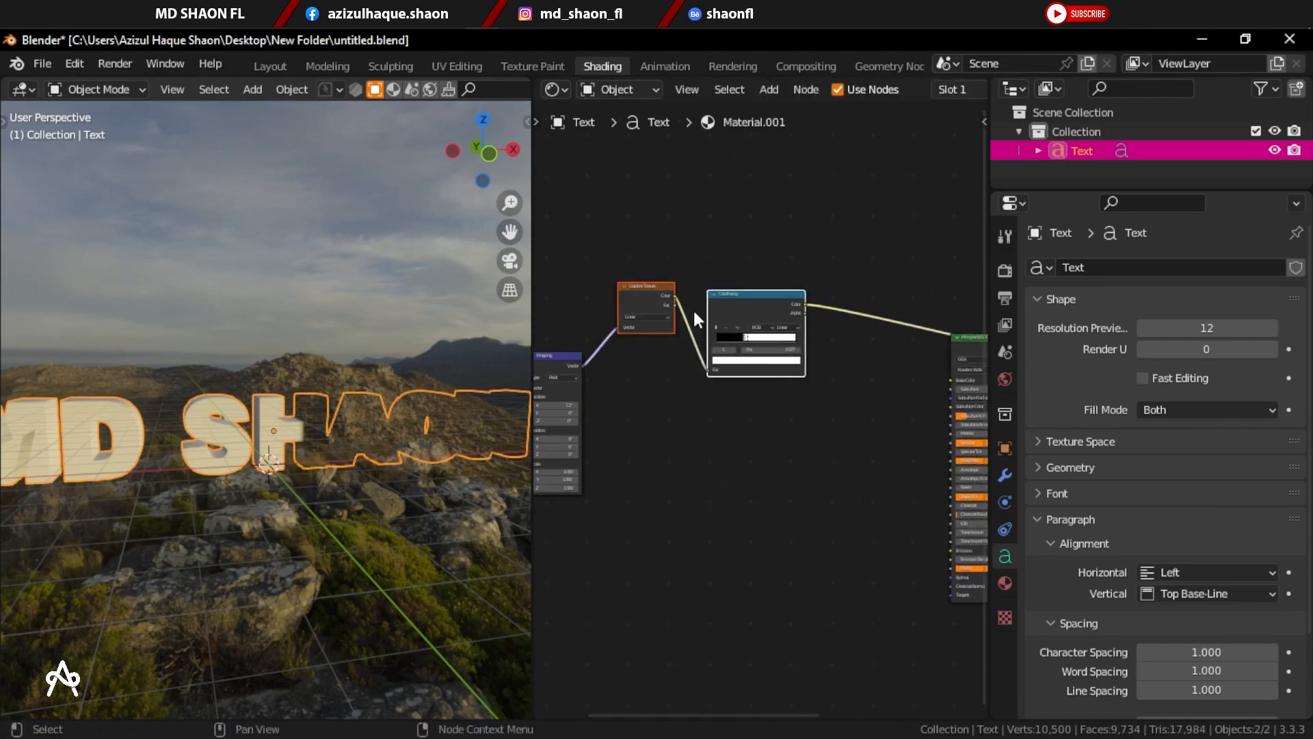
drag(660, 313, 677, 397)
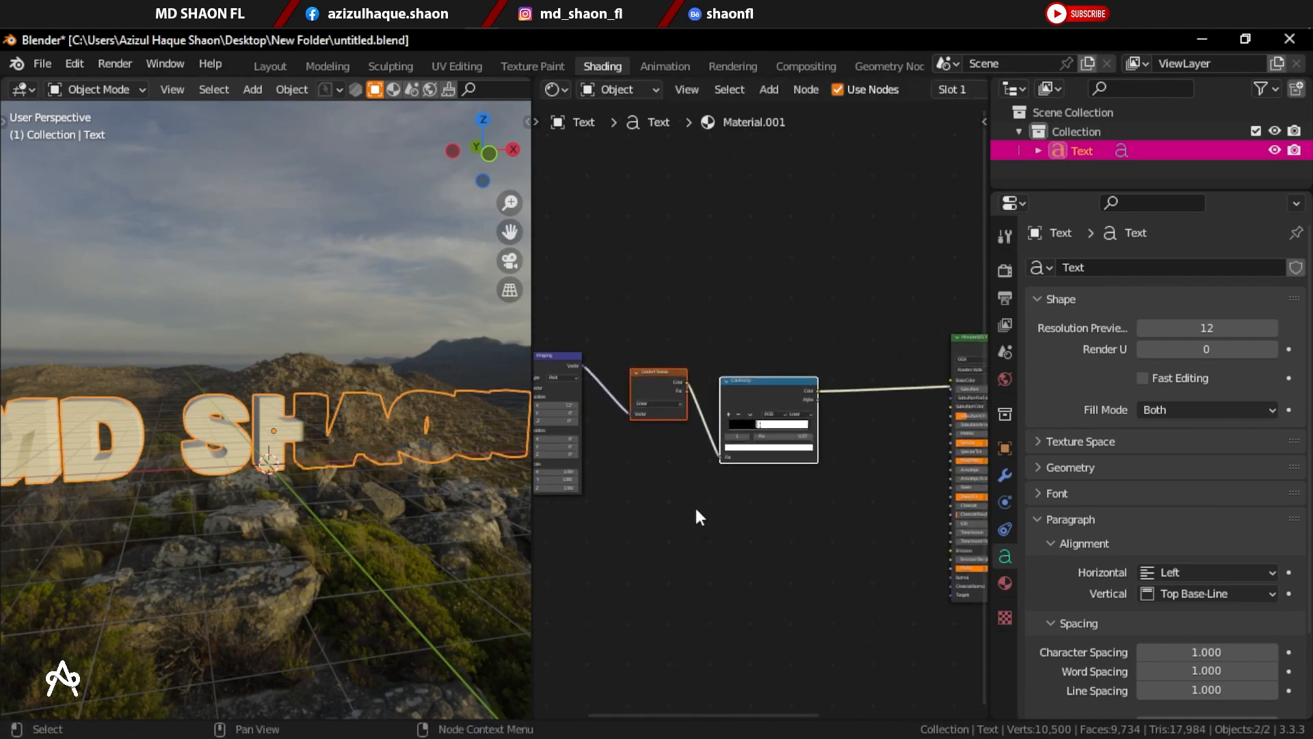
middle_drag(695, 506, 669, 412)
drag(627, 270, 628, 352)
Step: Duplicate the ColorRamp node below the original and link the Gradient Texture's Color output to the copy's Fac
click(750, 294)
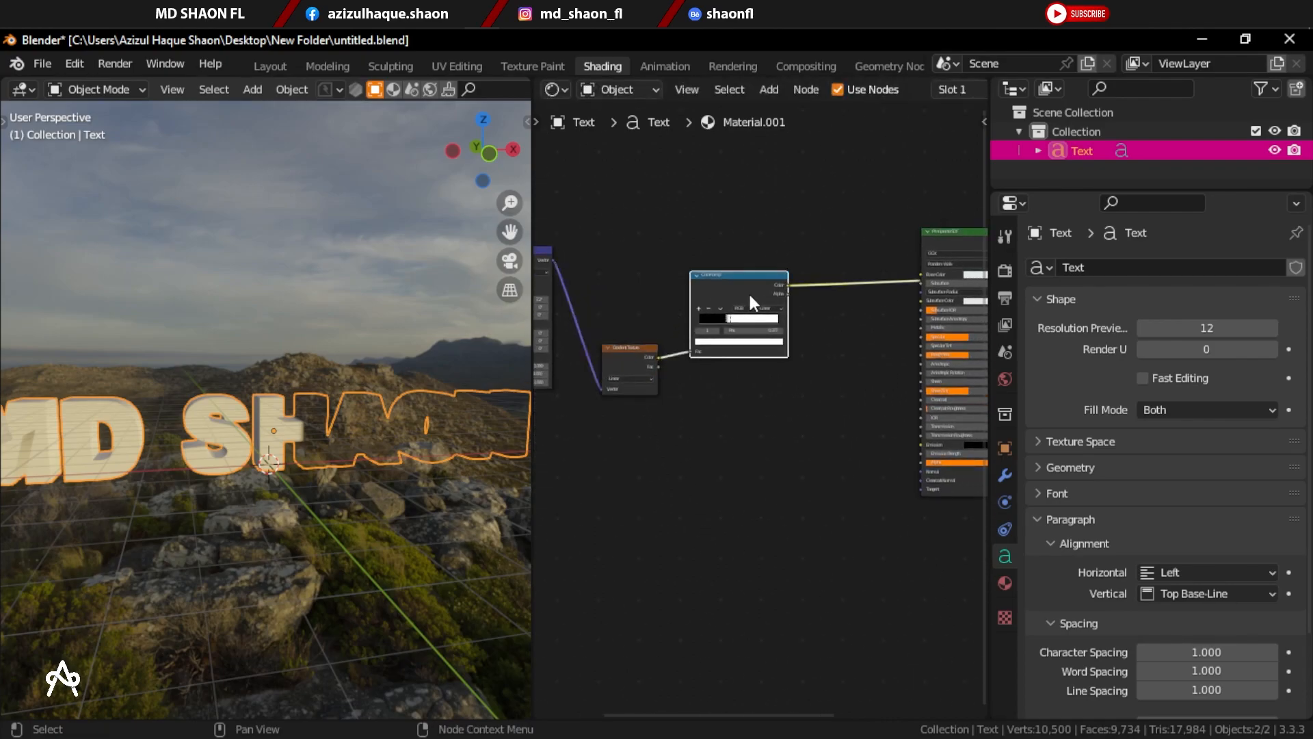
key(shift+d)
click(737, 428)
scroll(667, 405, up, 2)
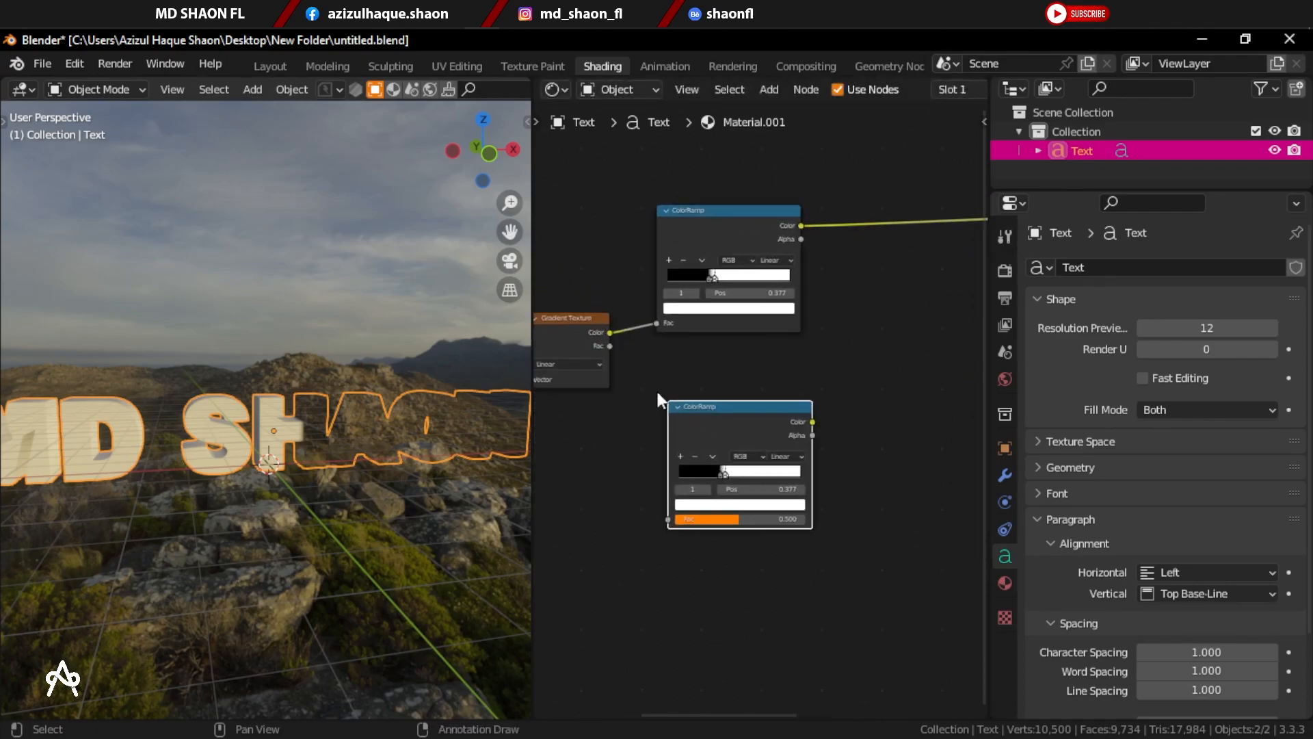
drag(610, 332, 669, 519)
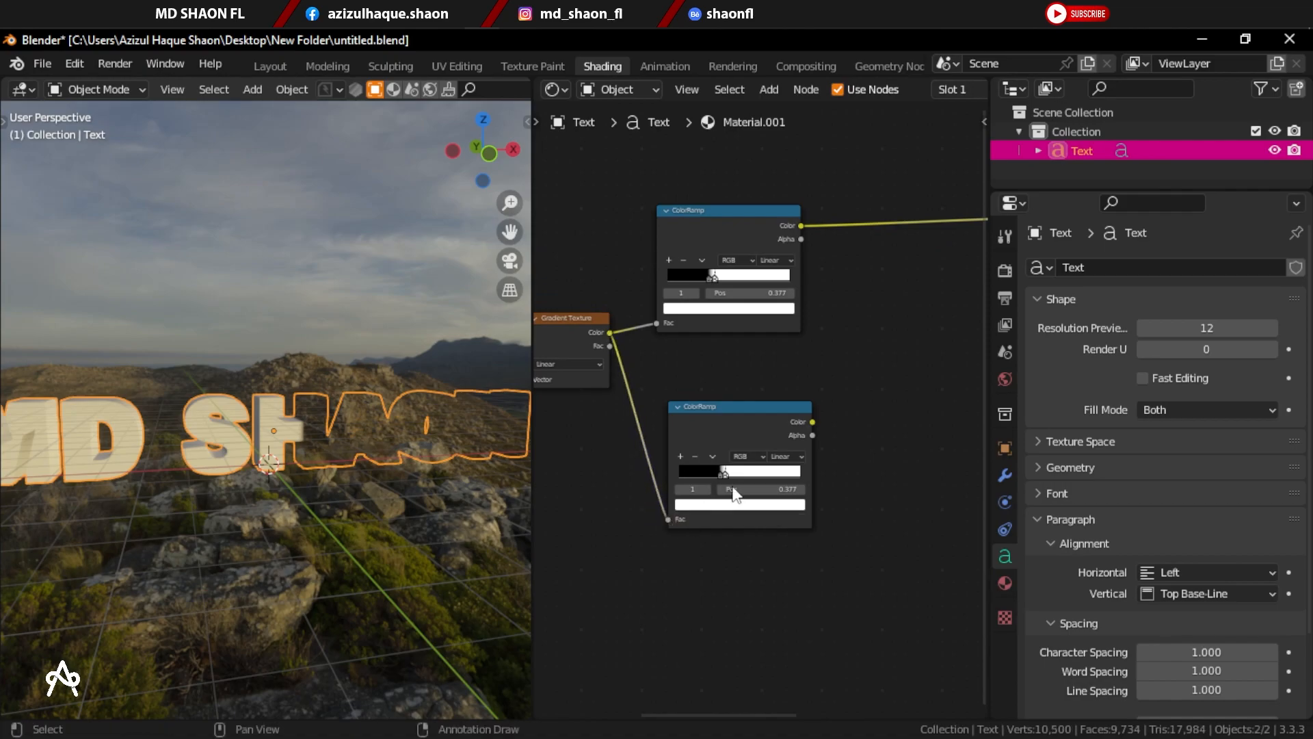
Step: Link the duplicated ColorRamp's Color output to the Principled BSDF's Emission input
middle_drag(849, 409, 712, 404)
drag(678, 417, 772, 416)
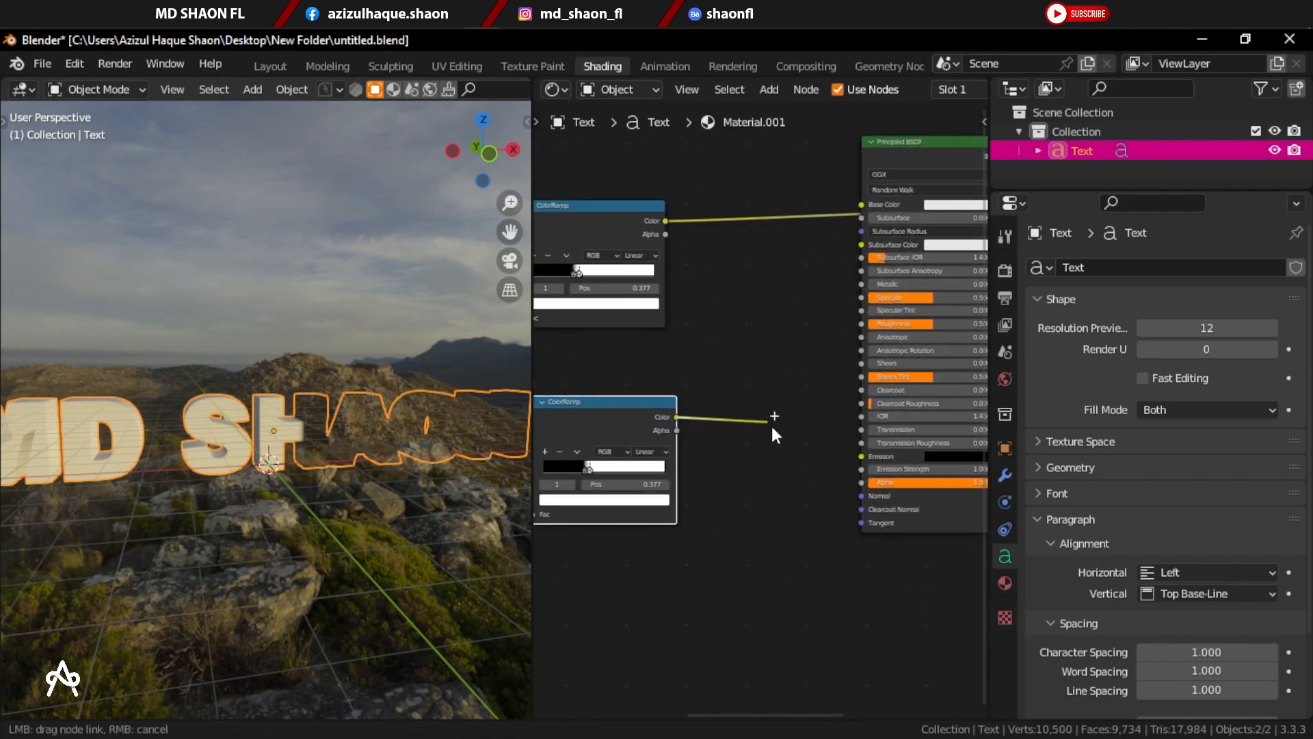
drag(871, 451, 864, 457)
Step: Change the duplicated ColorRamp's white stop to red and move it to position 0.359
scroll(738, 498, up, 5)
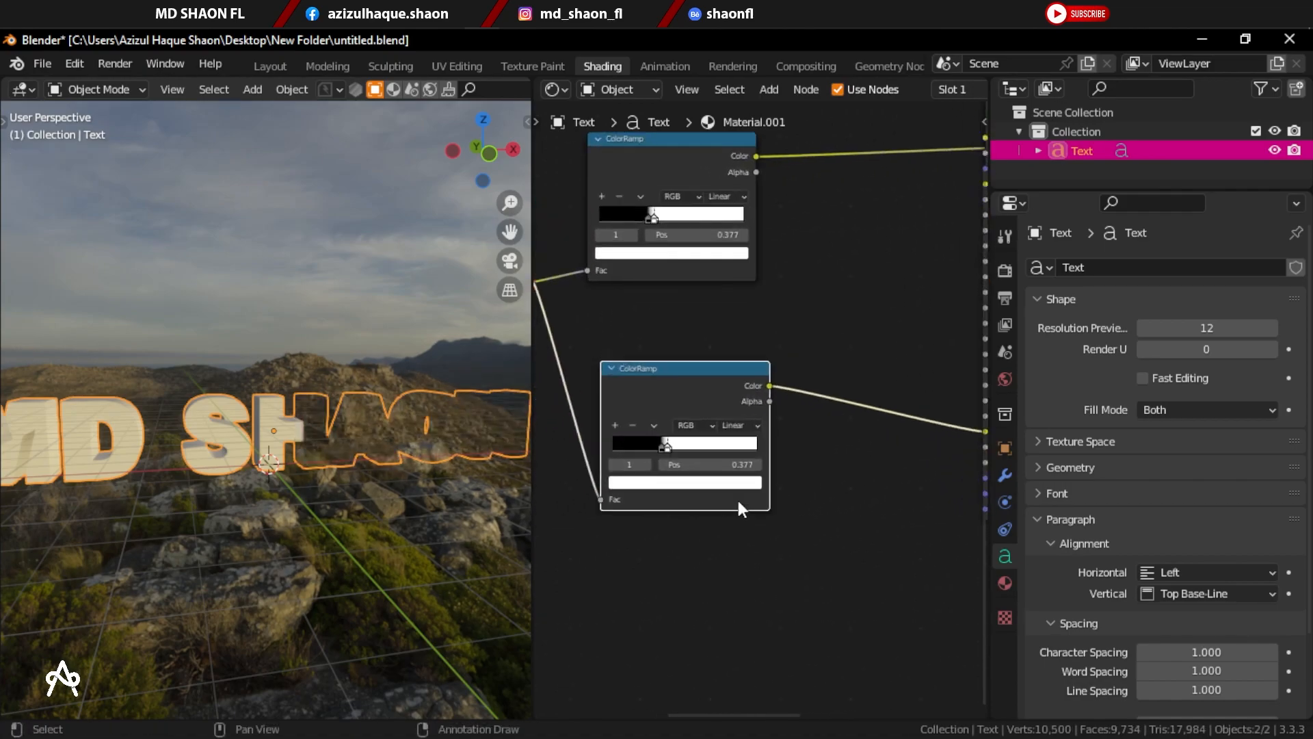
click(587, 550)
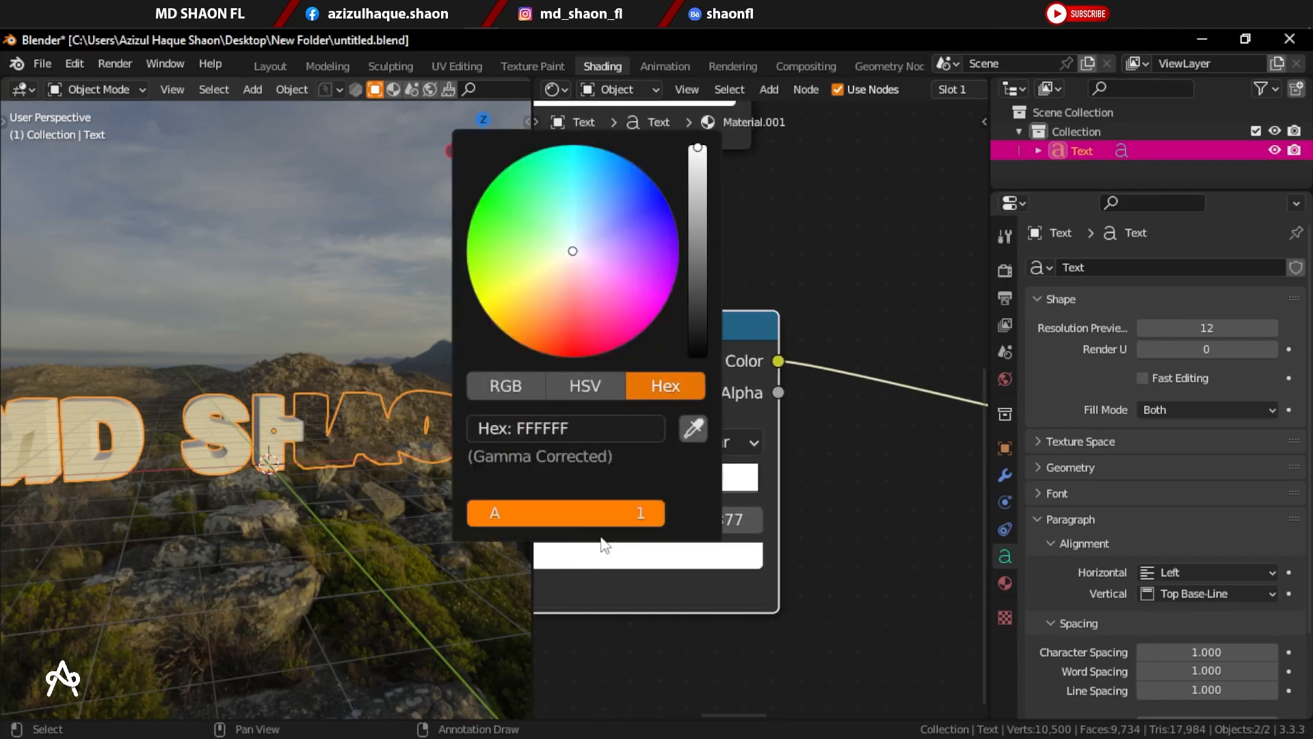
click(579, 353)
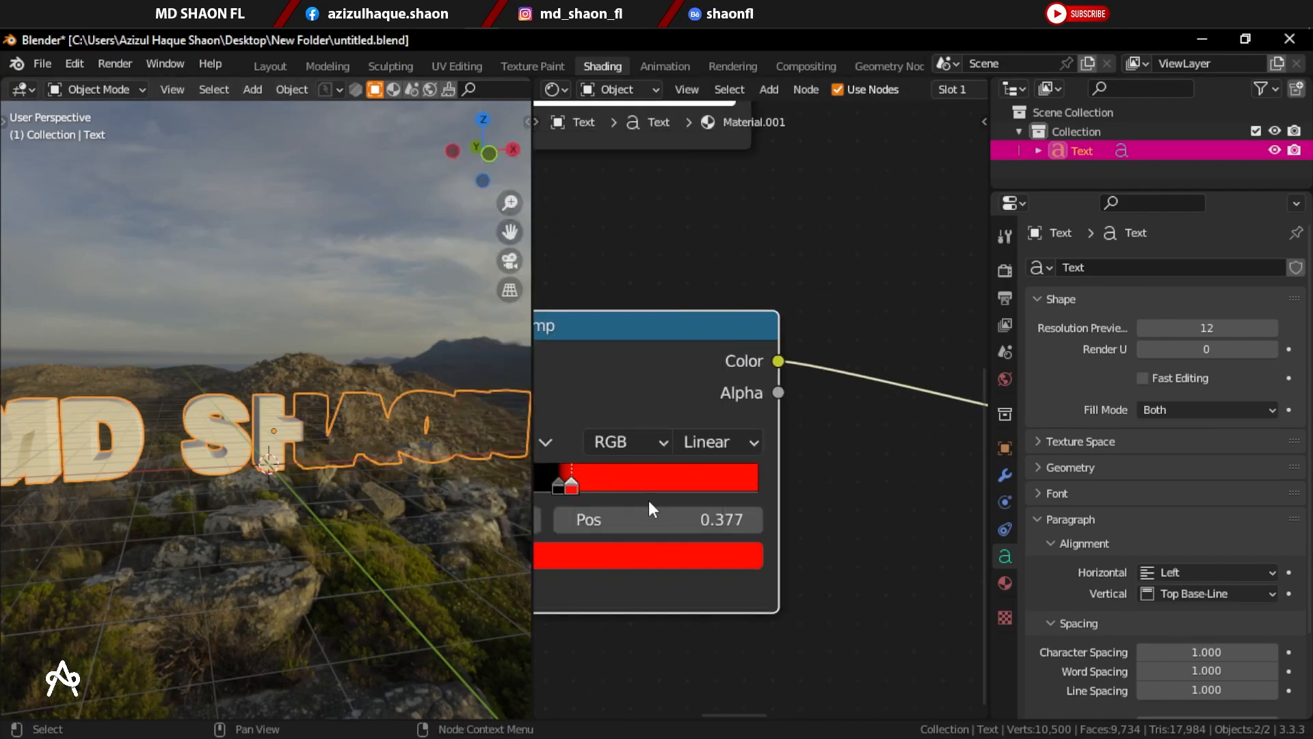
middle_drag(620, 489, 758, 466)
scroll(757, 472, up, 4)
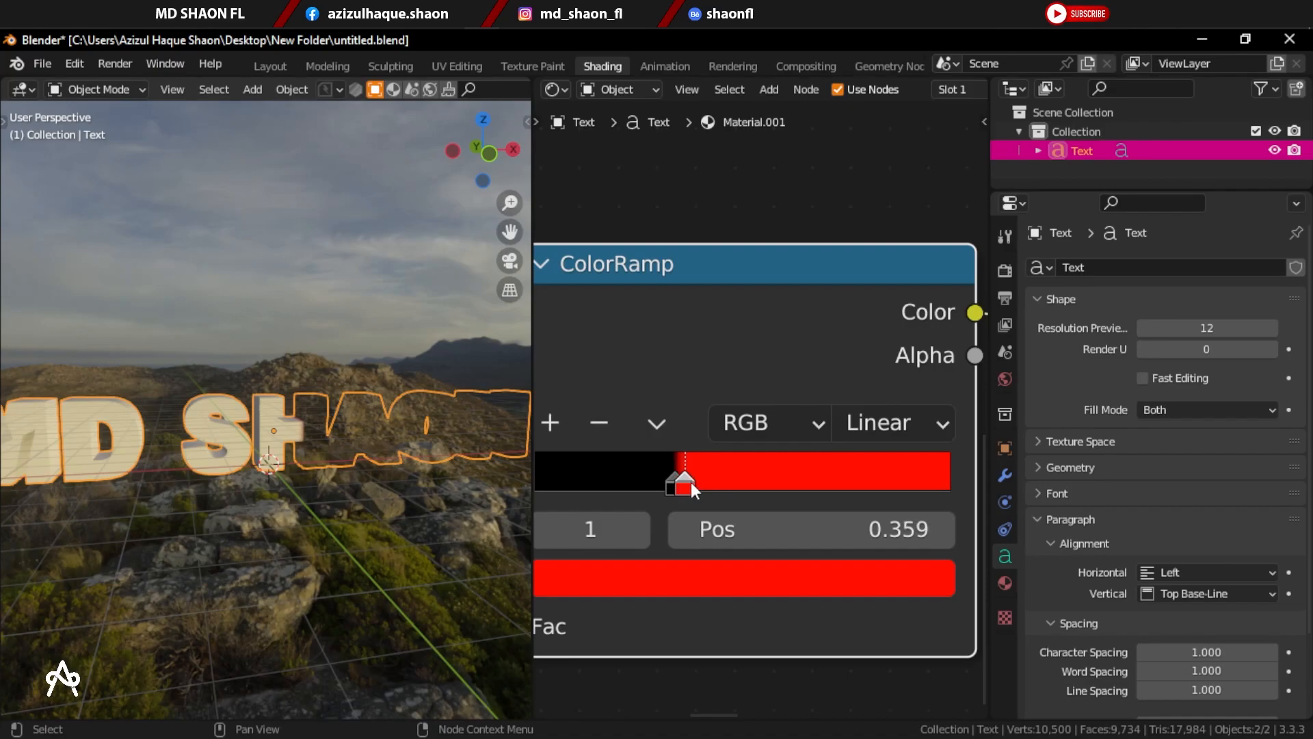
Step: Set the Principled BSDF's Emission Strength to 50
scroll(688, 484, down, 5)
middle_drag(779, 515, 572, 529)
click(746, 438)
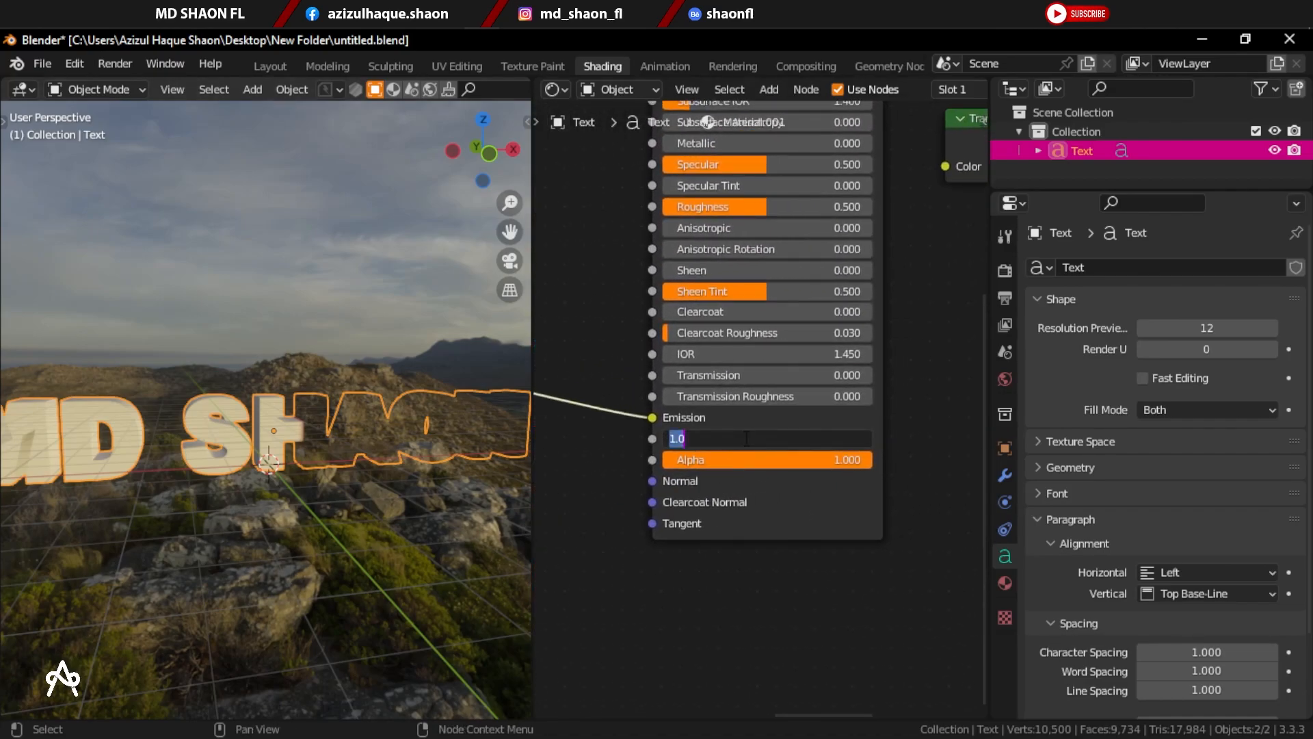
text(50)
key(Return)
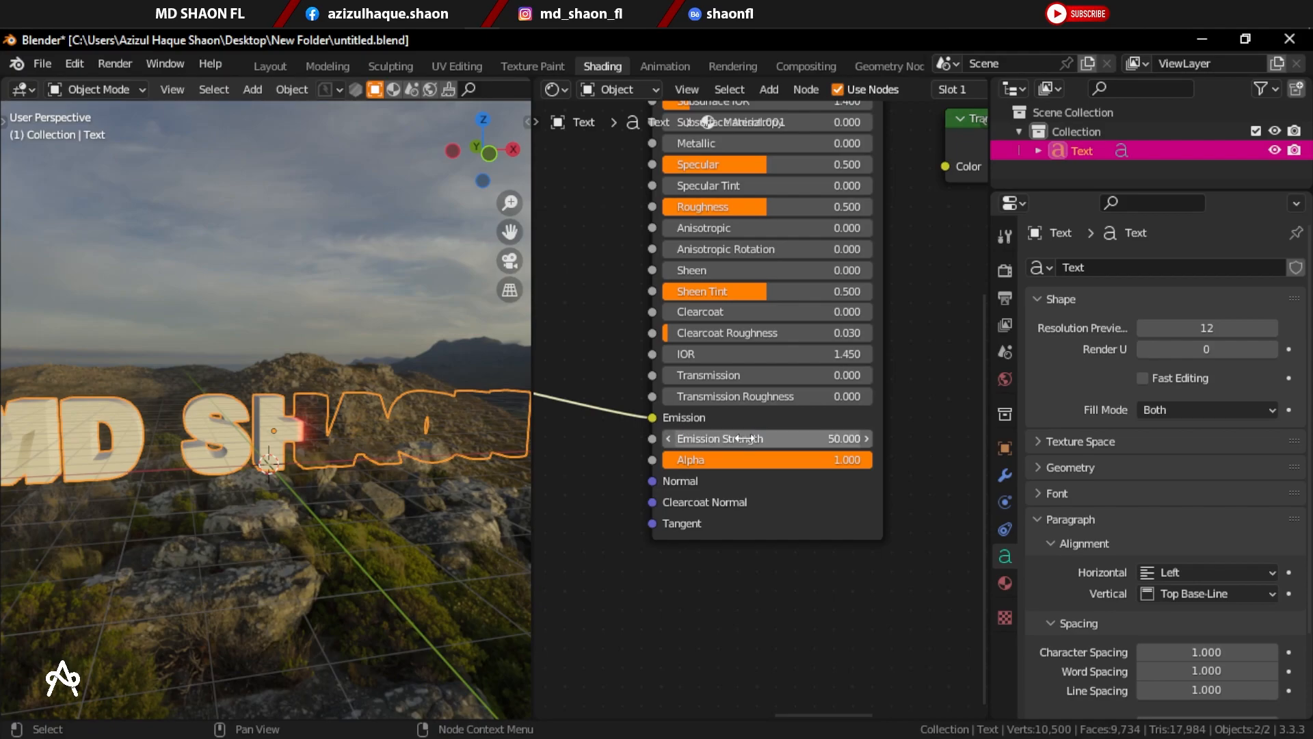
Step: Lower the world background's Strength to 0.3 and deselect the text
scroll(229, 469, up, 3)
key(KP_1)
scroll(327, 461, down, 3)
middle_drag(310, 443, 361, 515)
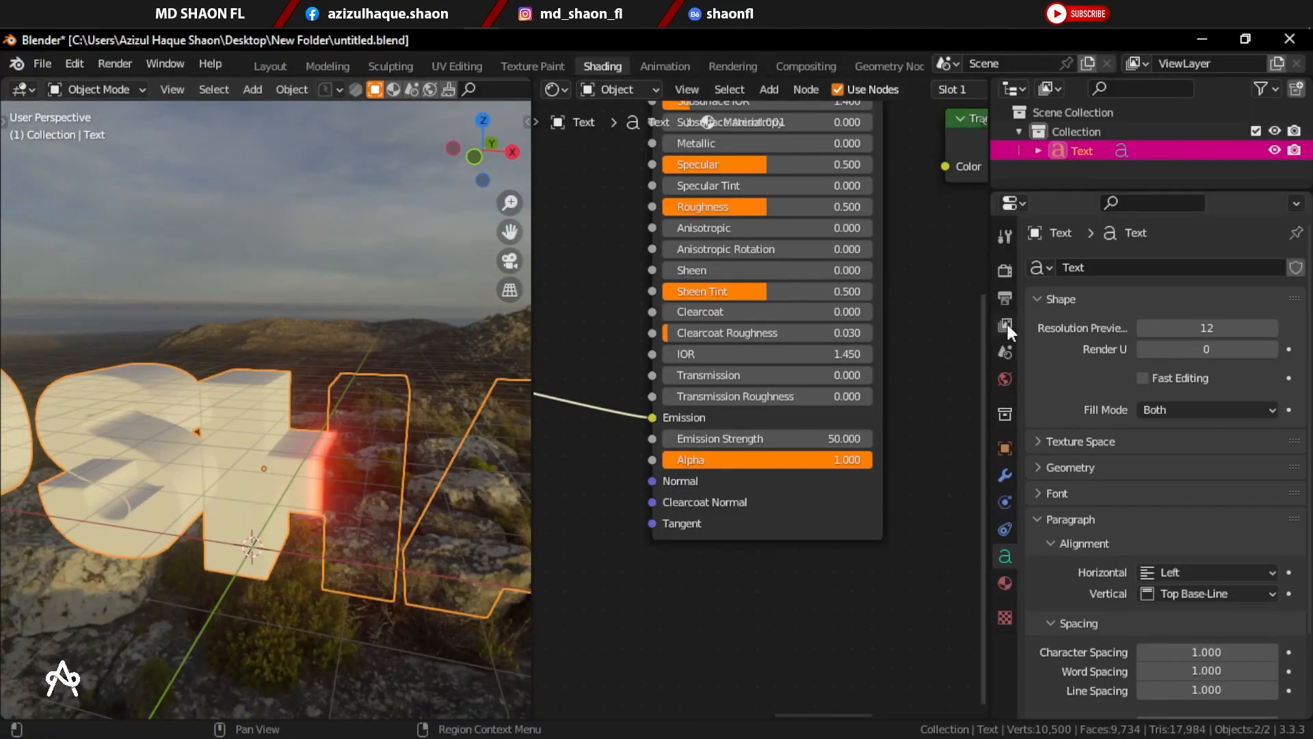
click(1005, 378)
drag(1212, 589, 1171, 590)
click(347, 285)
scroll(349, 287, down, 4)
middle_drag(350, 294, 364, 346)
key(KP_1)
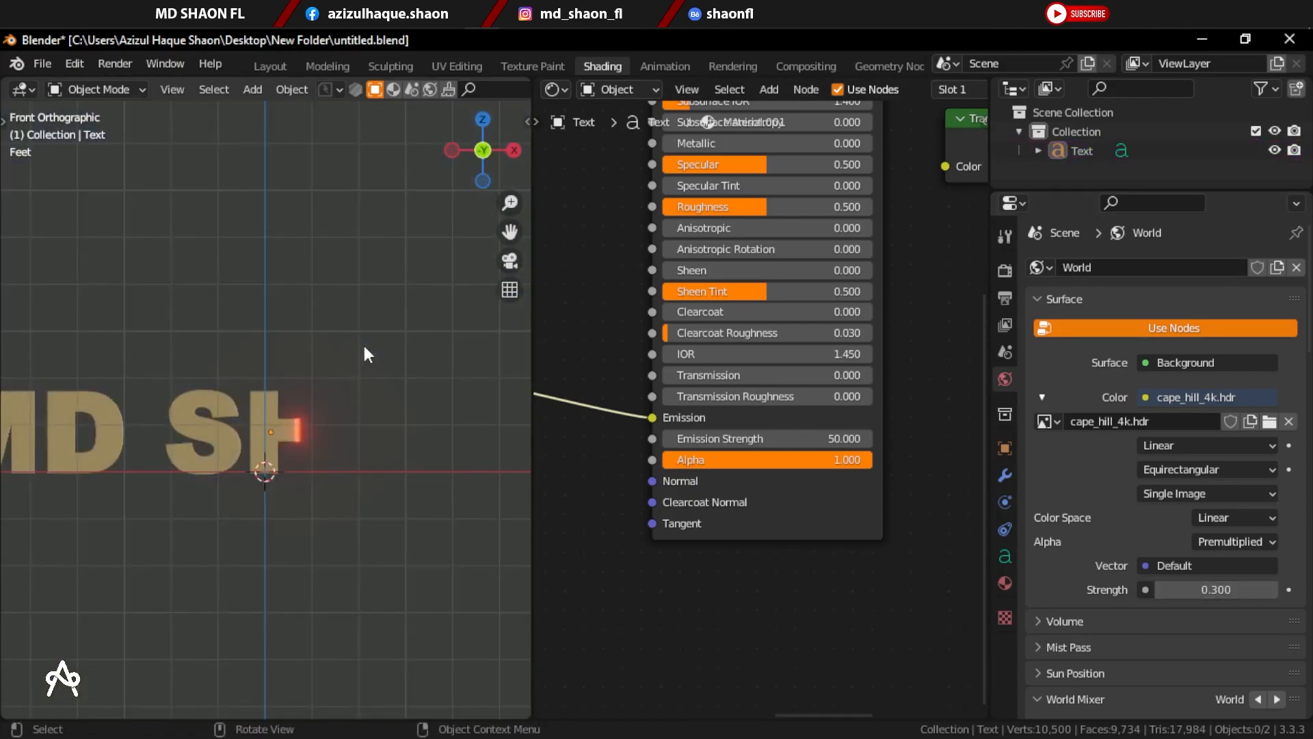
scroll(349, 410, up, 6)
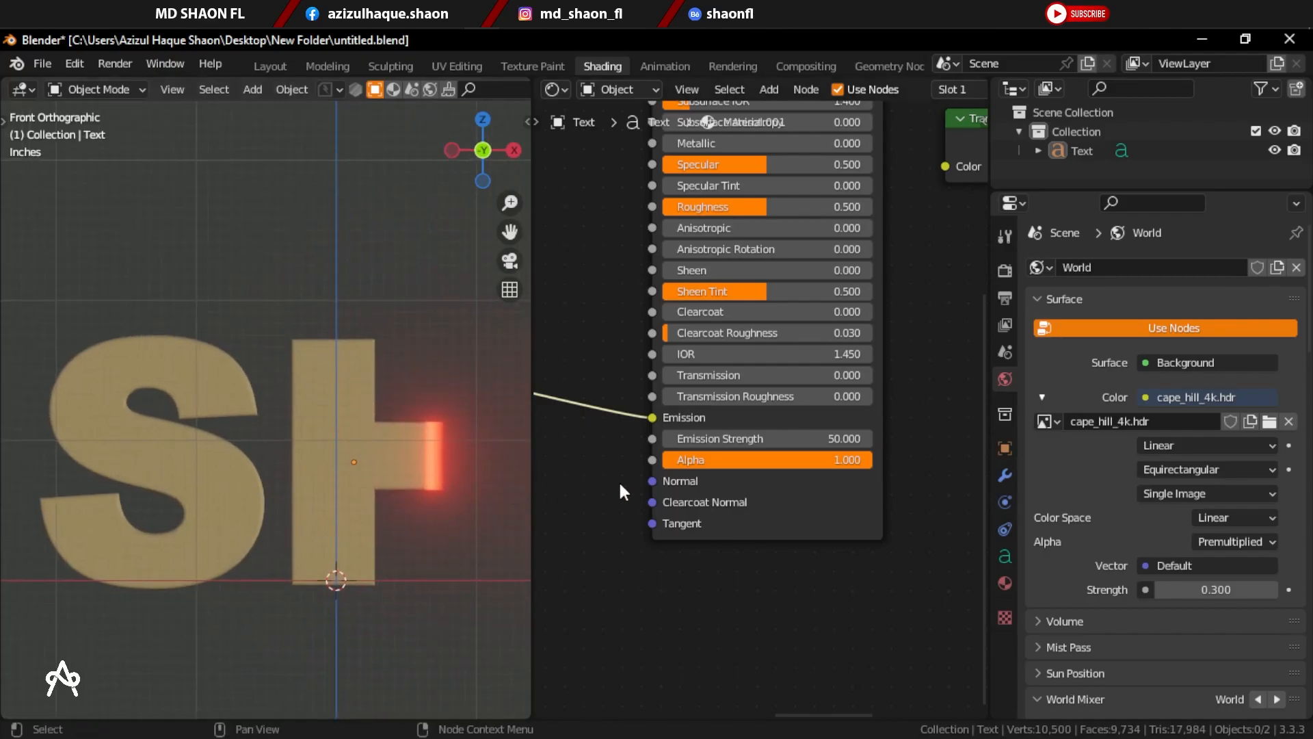
Step: Slide the glowing edge along the text to the letter S with the Mapping node's Location X at 28.8 inches
scroll(757, 464, down, 2)
scroll(739, 428, down, 5)
middle_drag(720, 338, 809, 376)
middle_drag(663, 392, 978, 402)
scroll(713, 389, up, 7)
mouse_move(710, 276)
mouse_down()
mouse_move(749, 276)
mouse_move(673, 276)
mouse_move(704, 276)
mouse_up()
scroll(369, 404, down, 5)
middle_drag(331, 414, 337, 434)
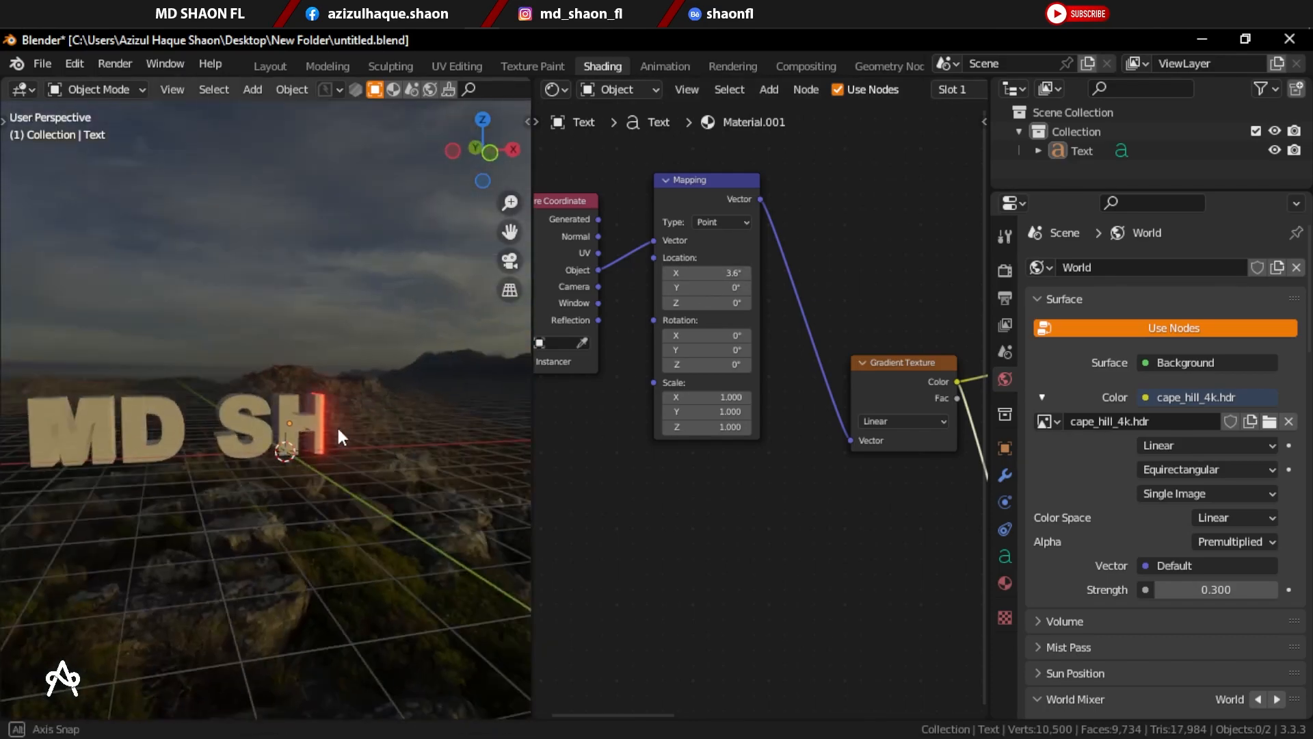
mouse_move(712, 272)
mouse_down()
mouse_move(814, 272)
mouse_move(656, 272)
mouse_move(763, 272)
mouse_move(667, 272)
mouse_move(715, 274)
mouse_up()
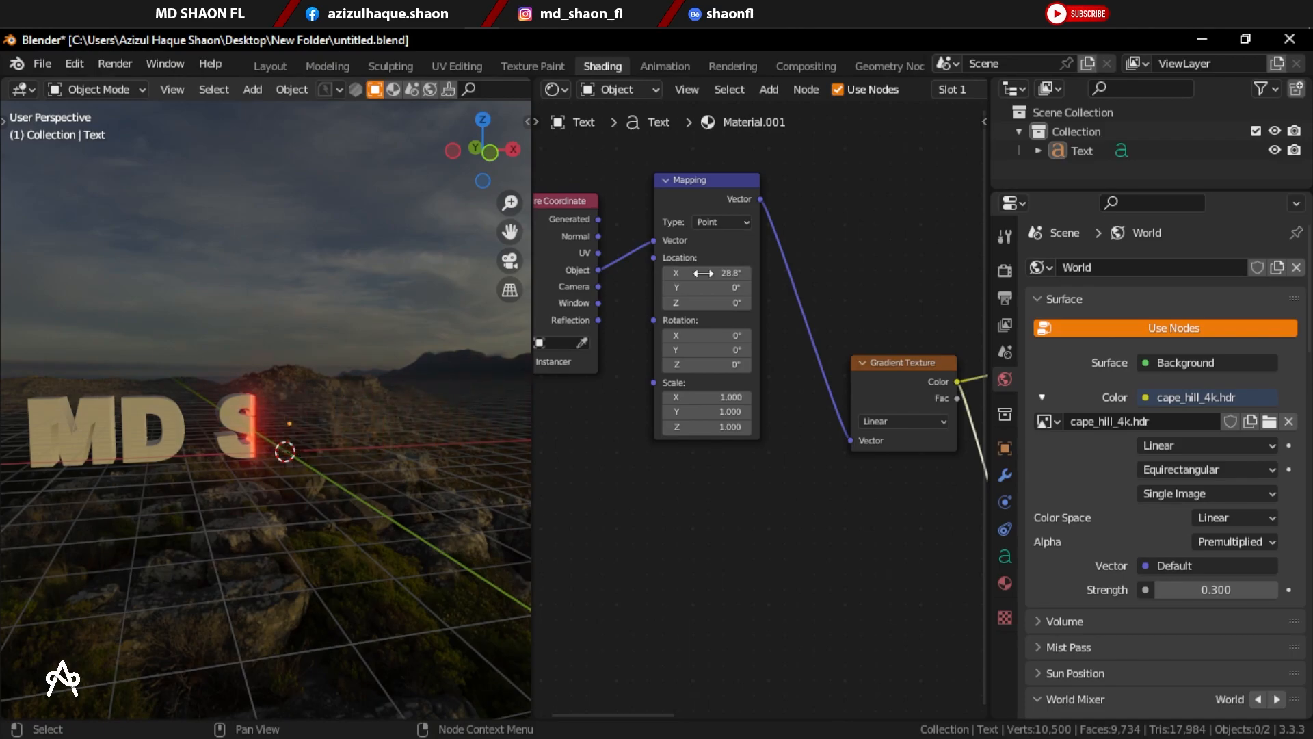
key(KP_1)
scroll(256, 436, up, 6)
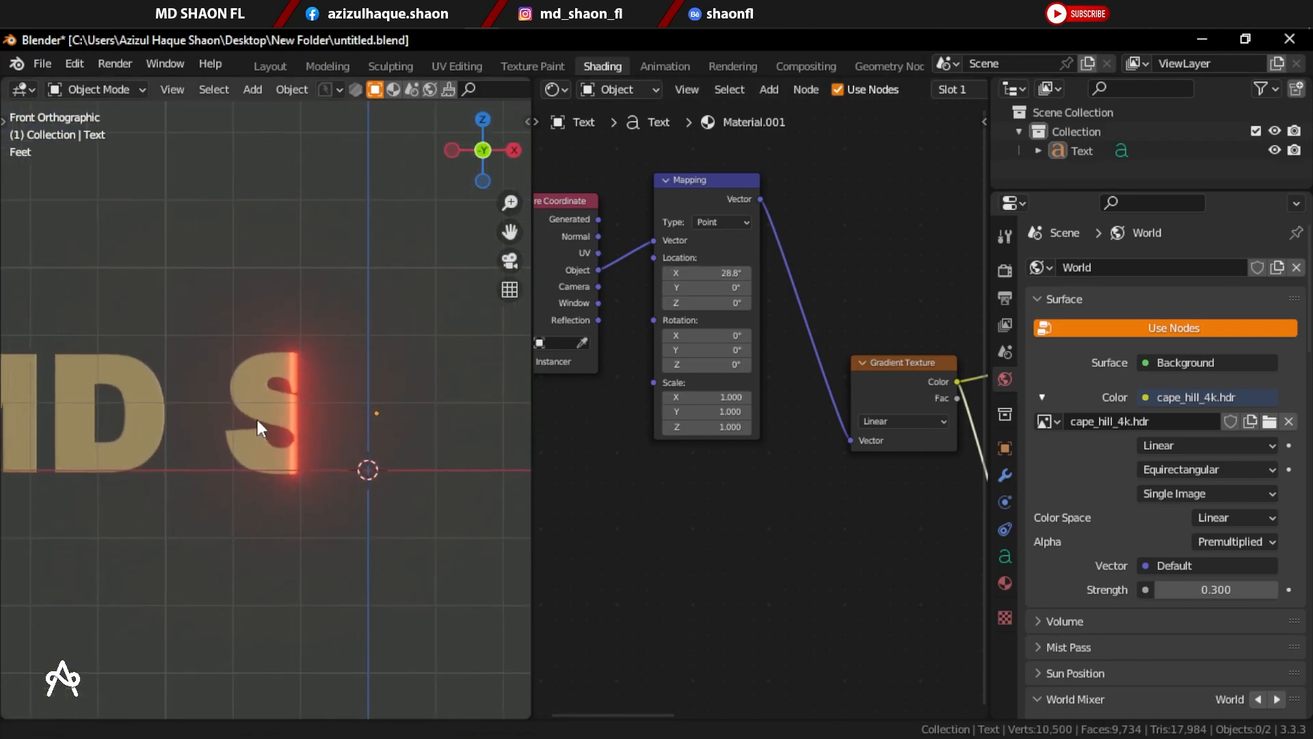
scroll(359, 372, up, 1)
scroll(363, 373, up, 2)
scroll(363, 372, down, 2)
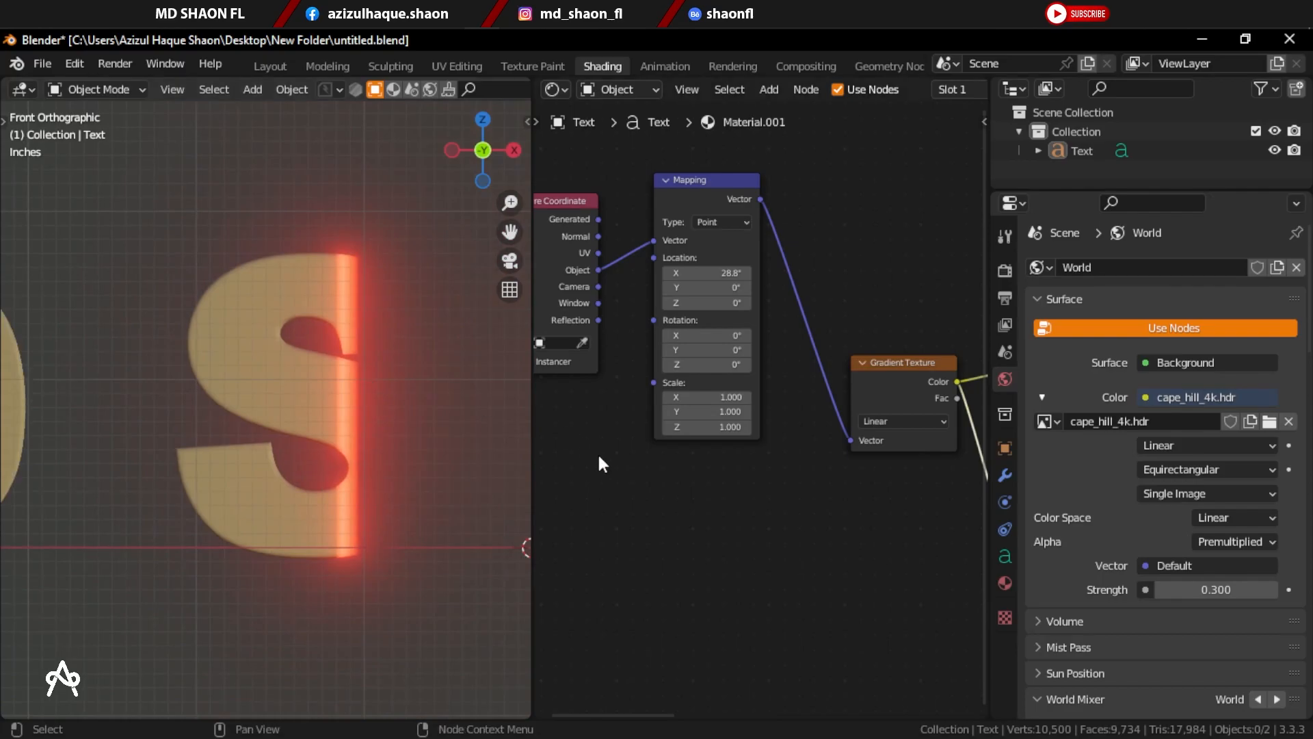
Step: Move the Texture Coordinate node away from the Mapping node to make room between them
scroll(695, 471, down, 2)
scroll(691, 451, down, 1)
drag(627, 301, 566, 346)
middle_drag(559, 351, 620, 357)
drag(596, 337, 547, 329)
scroll(671, 467, down, 2)
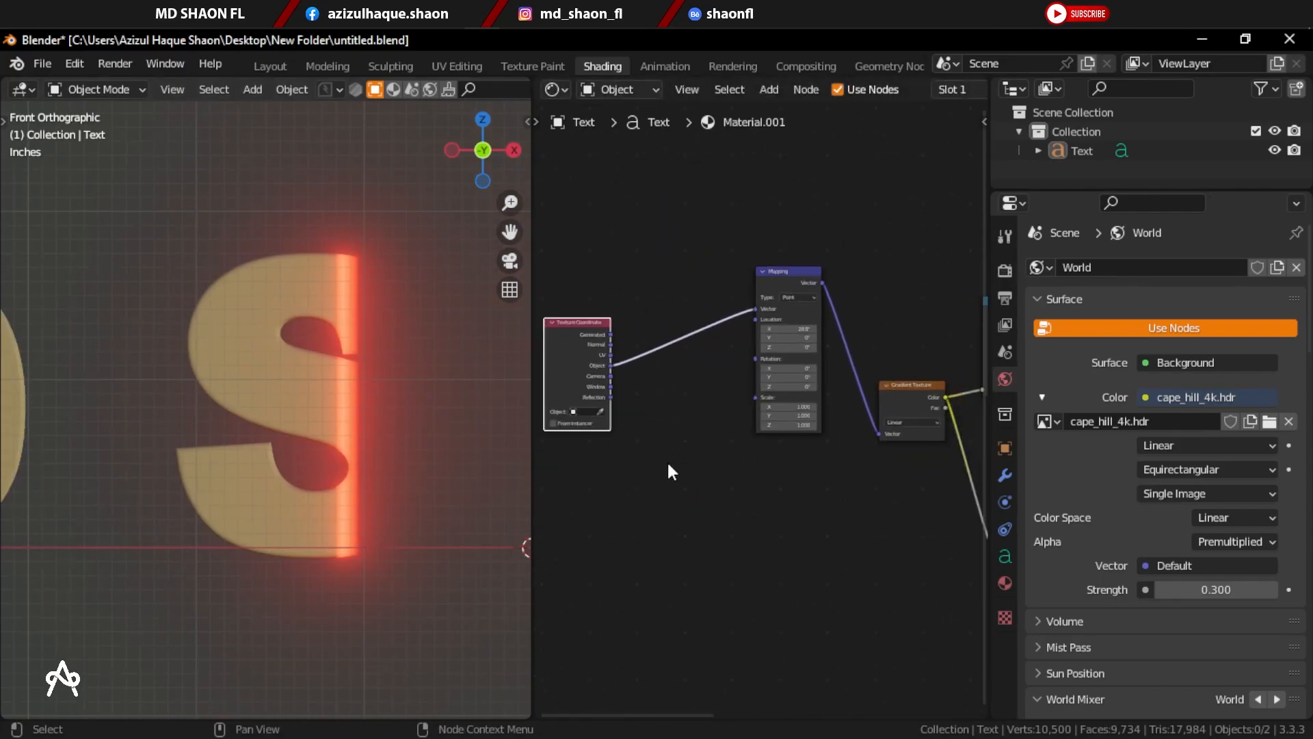
Step: Add a Noise Texture node on the link between the Texture Coordinate and Mapping nodes
key(shift+a)
click(686, 444)
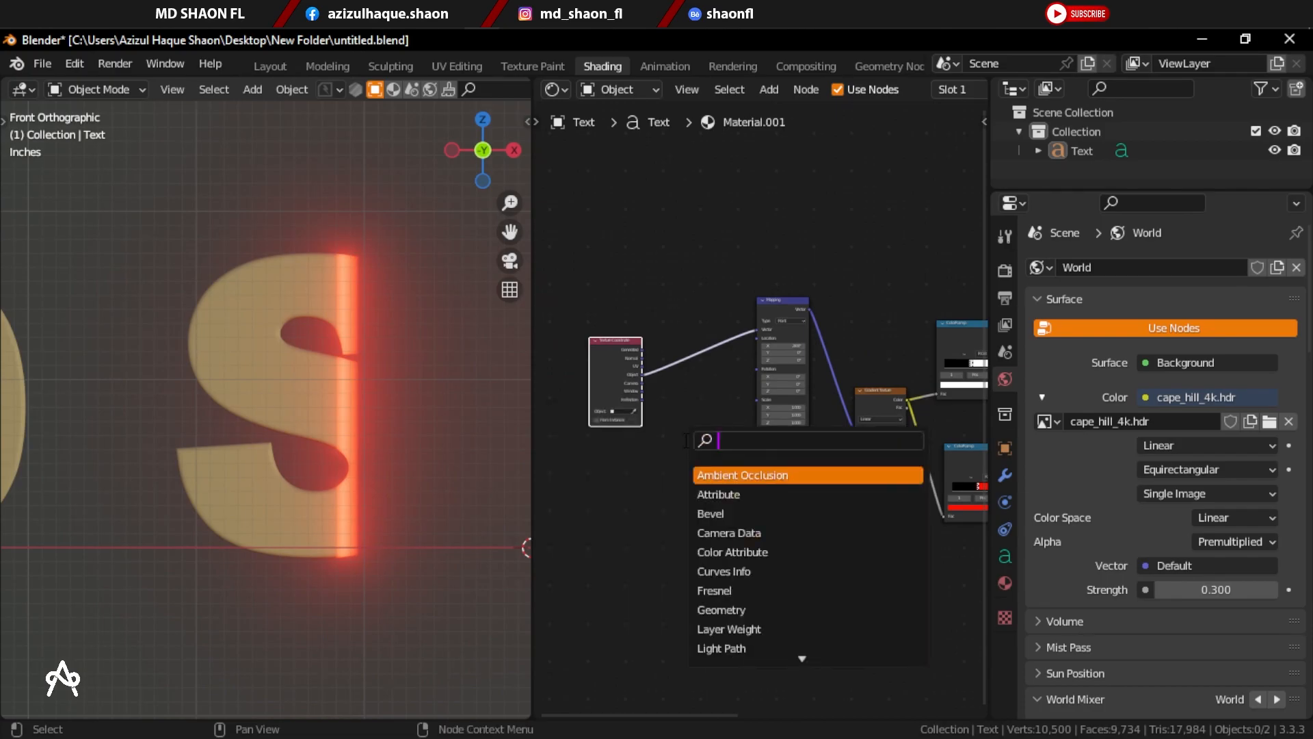
text(noi)
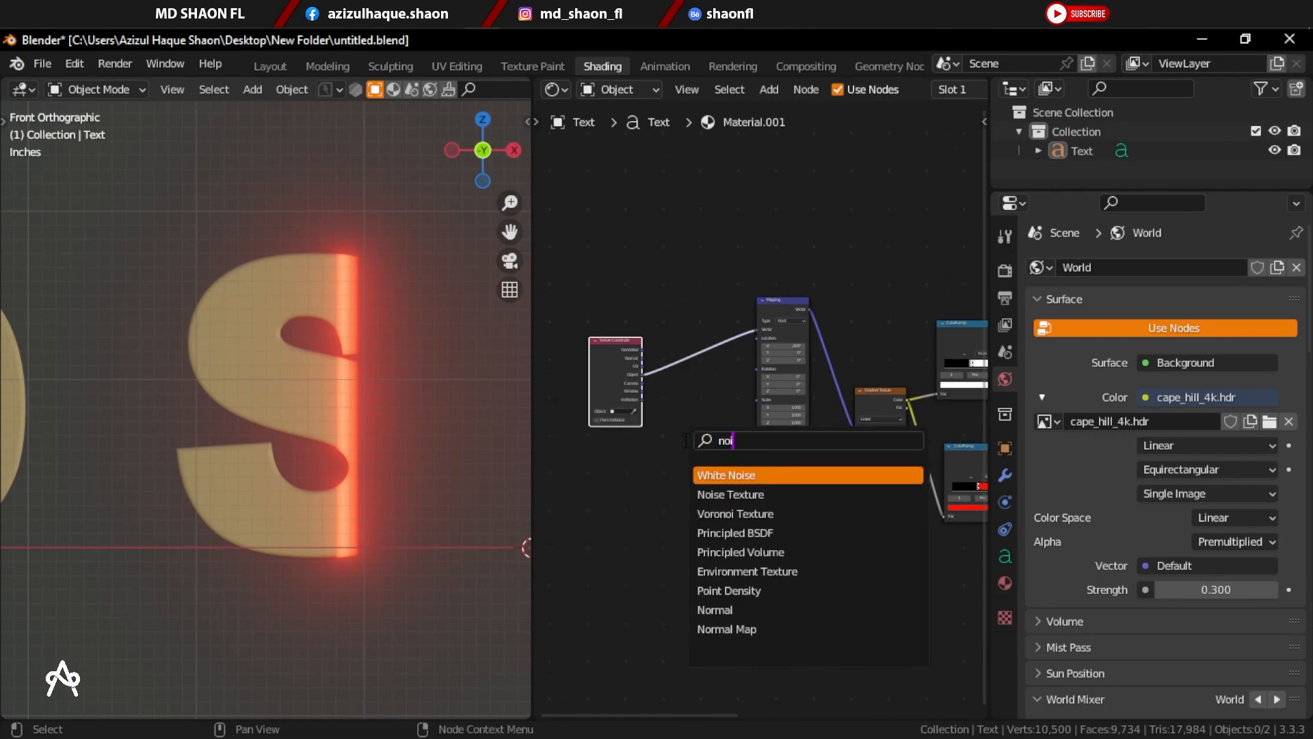
click(730, 494)
click(708, 393)
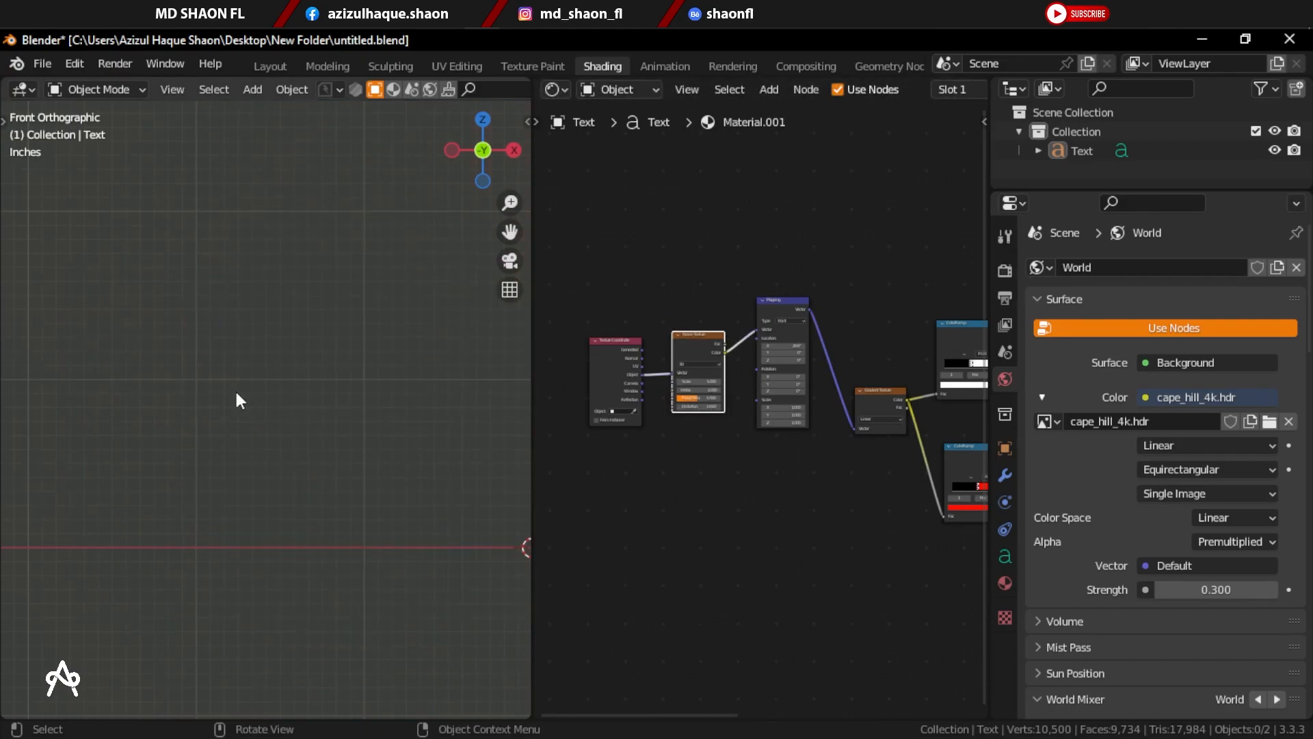
Step: Move the Texture Coordinate and Noise Texture nodes together farther from the Mapping node
click(620, 358)
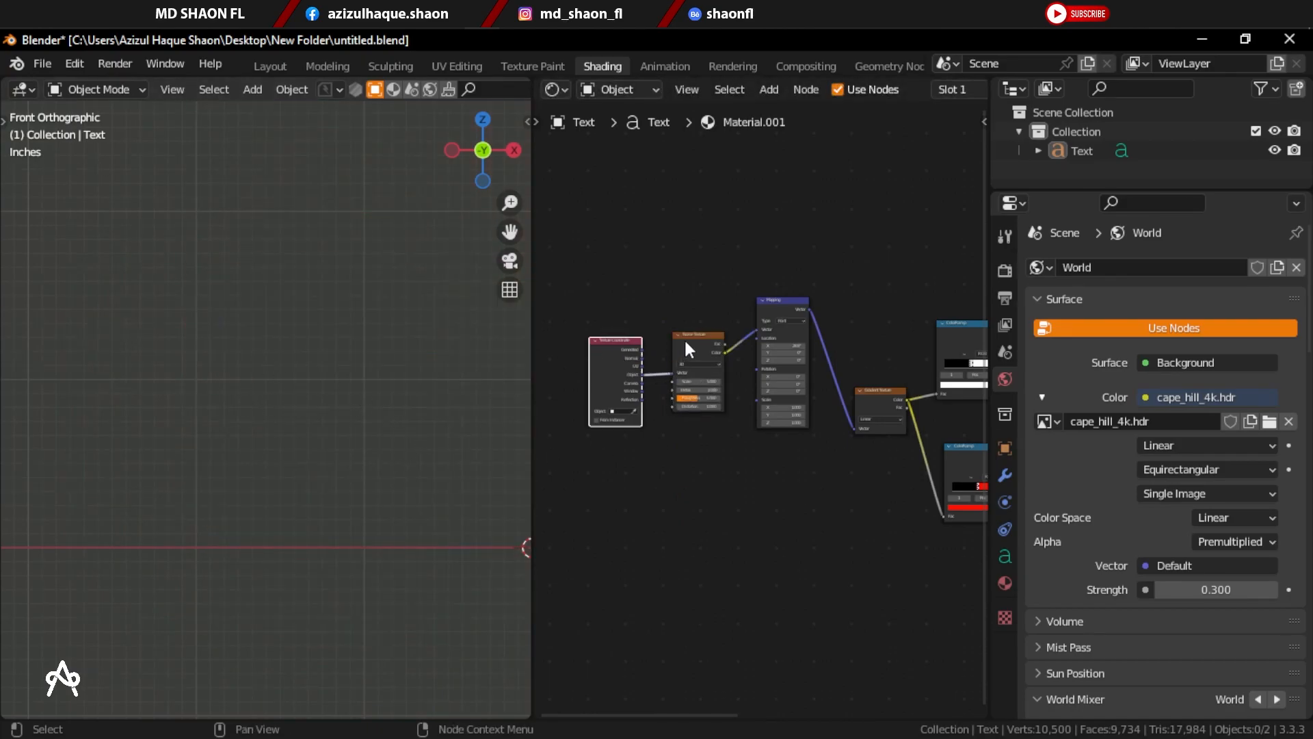
drag(586, 322, 752, 457)
drag(688, 360, 603, 360)
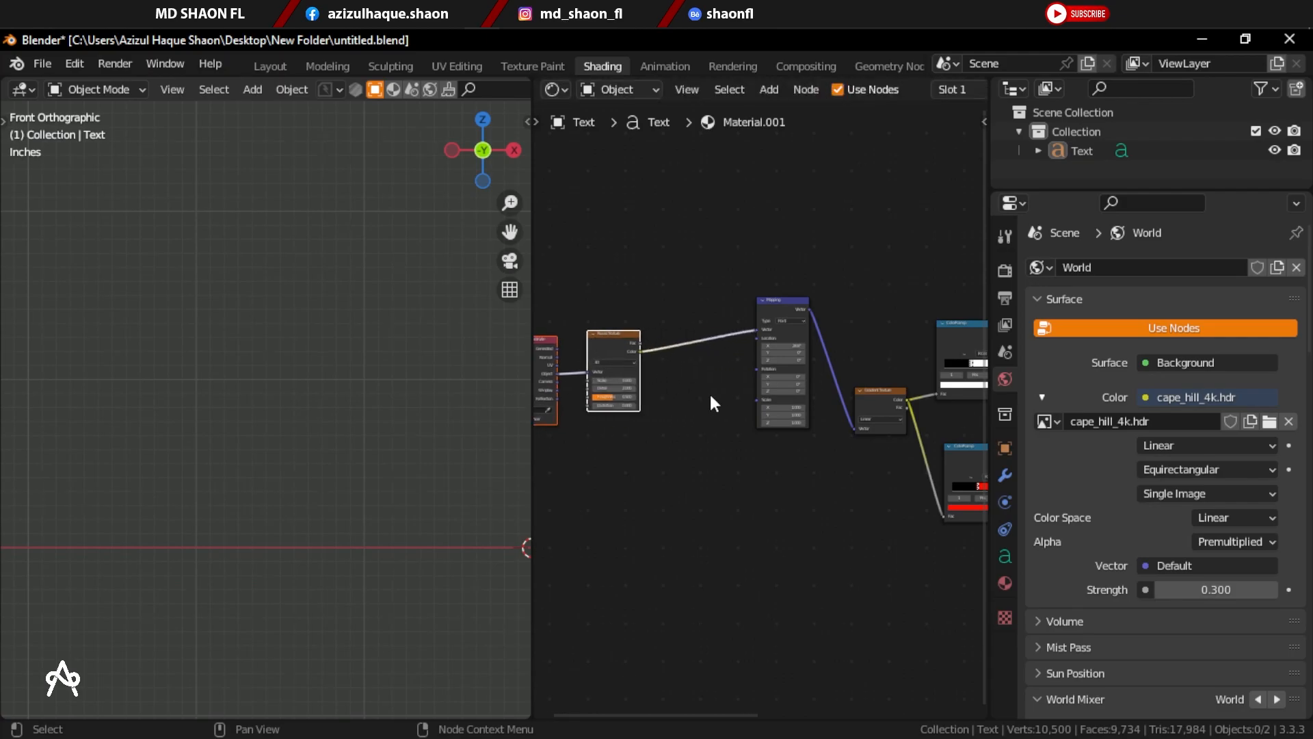
Step: Add a MixRGB node on the link between the Noise Texture and Mapping nodes
key(shift+a)
click(710, 396)
text(mix)
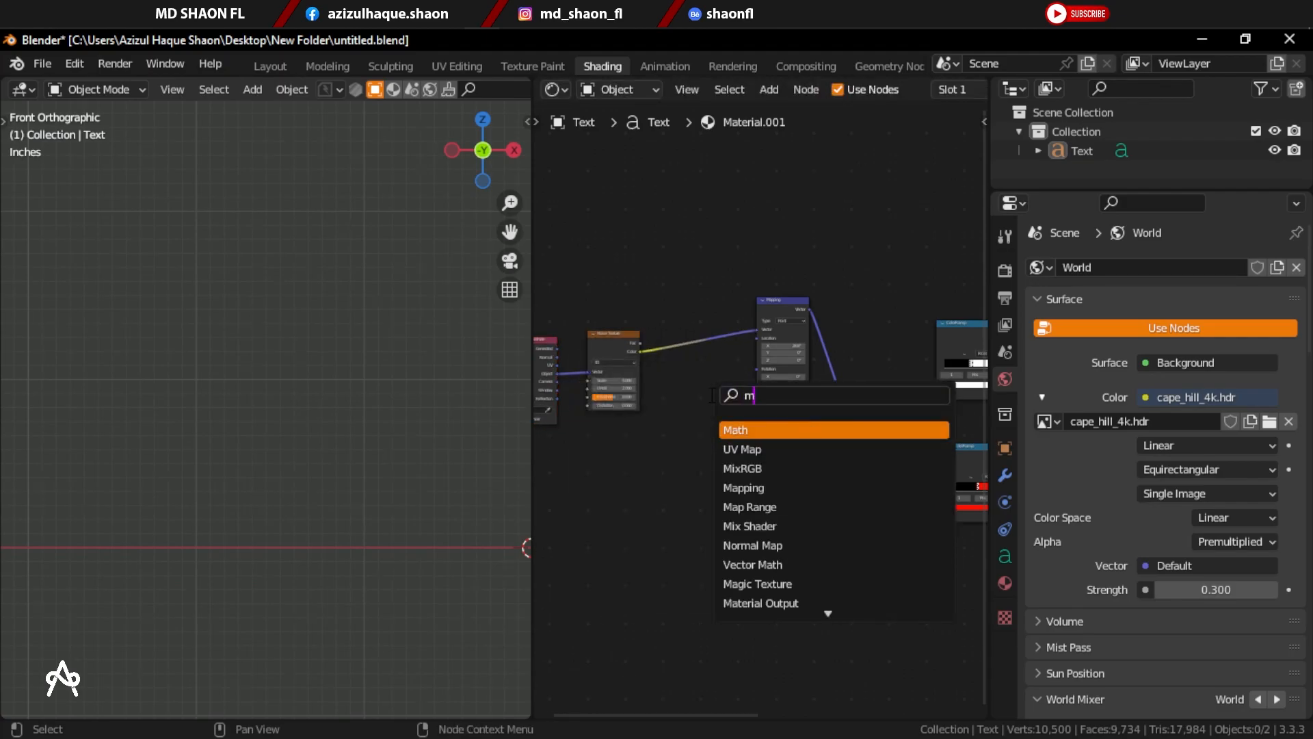
click(742, 429)
click(710, 370)
scroll(680, 420, up, 2)
middle_drag(680, 420, 821, 448)
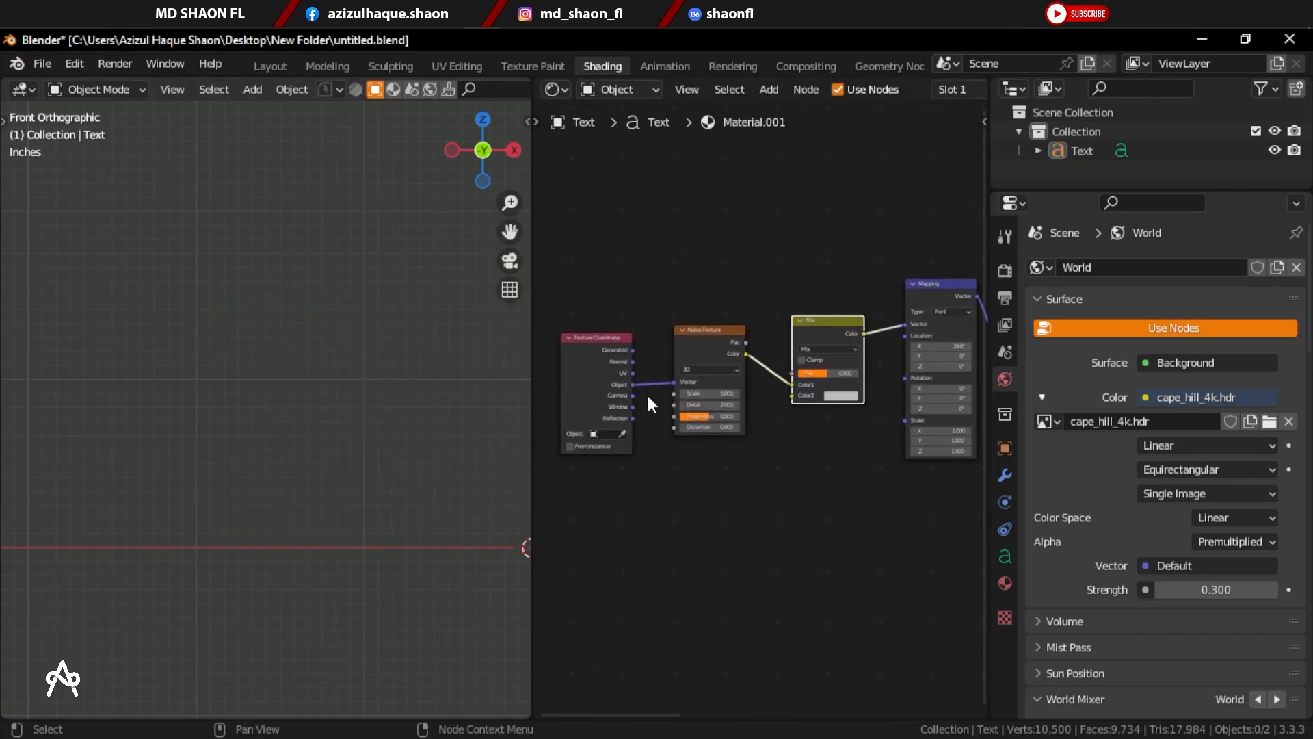
Step: Link the Texture Coordinate's Object output to the Mix node's Color2, and raise the Noise Texture node above that link
drag(634, 384, 792, 396)
scroll(310, 428, down, 3)
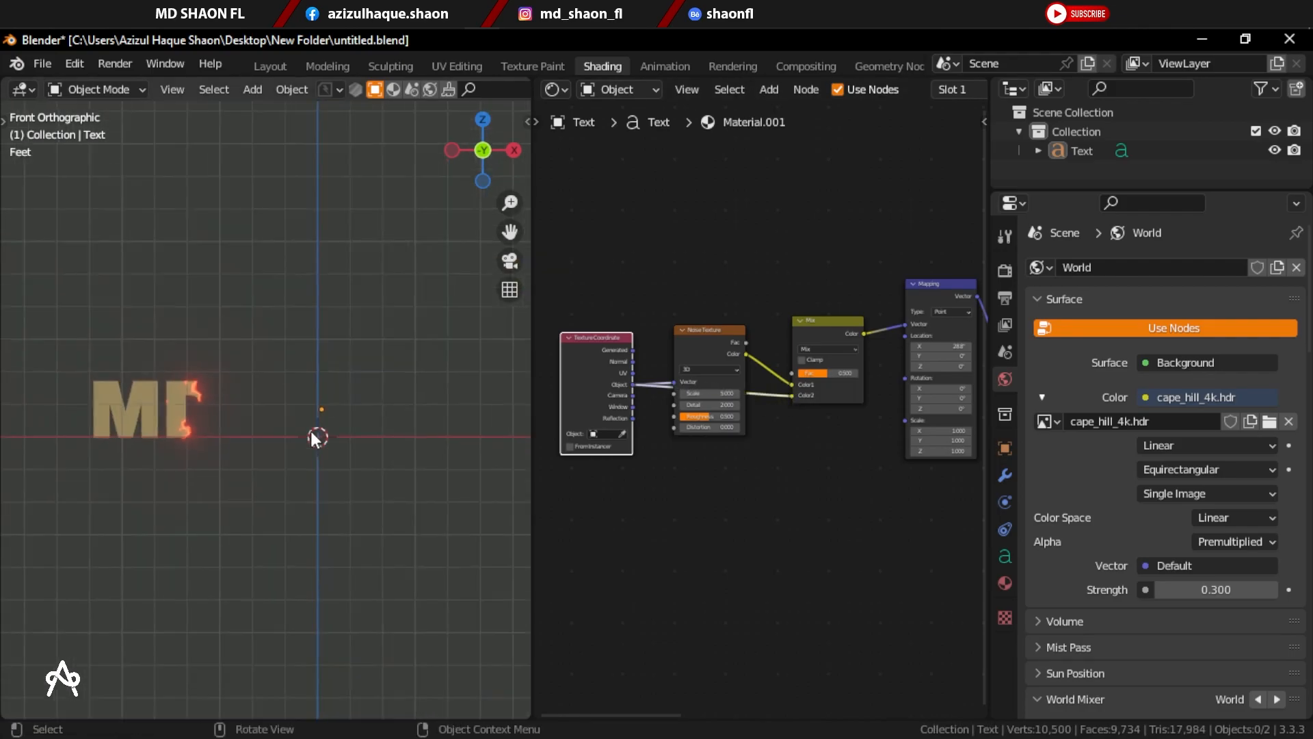
scroll(253, 430, up, 2)
shift+middle_drag(198, 424, 332, 428)
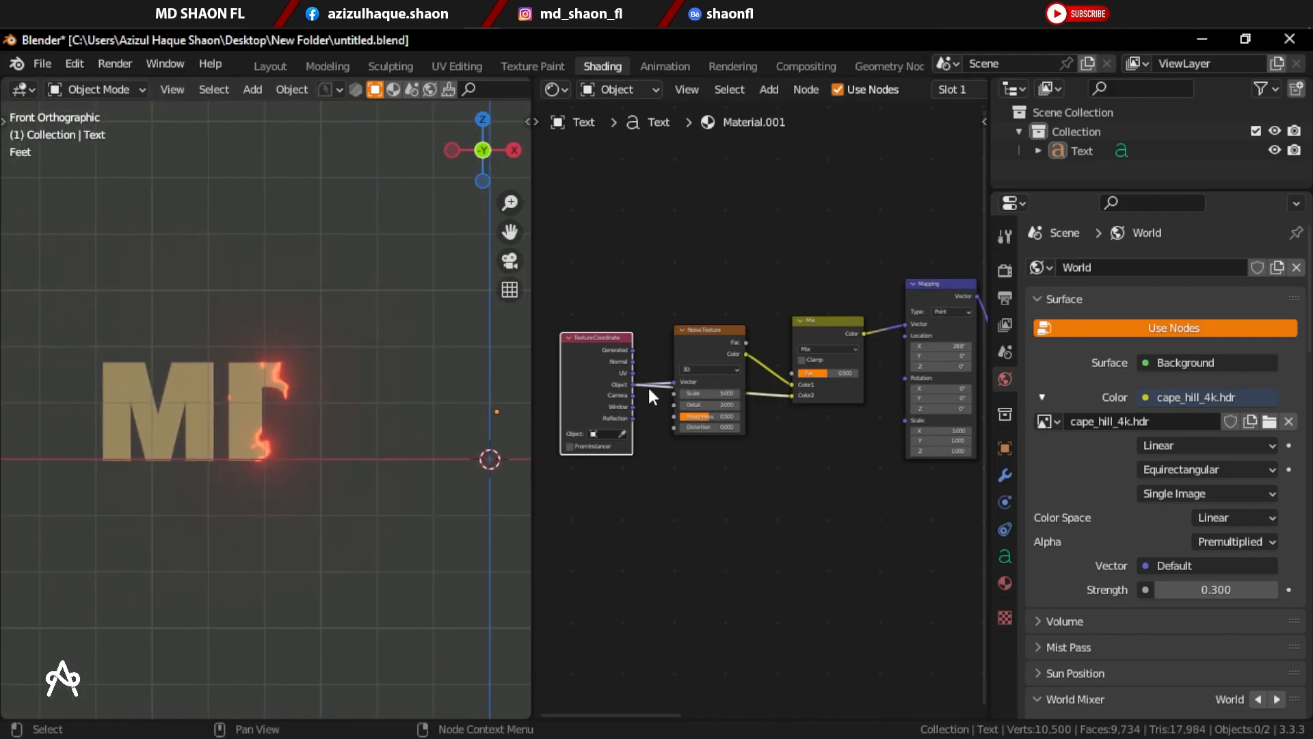
drag(701, 335, 686, 269)
drag(563, 345, 537, 348)
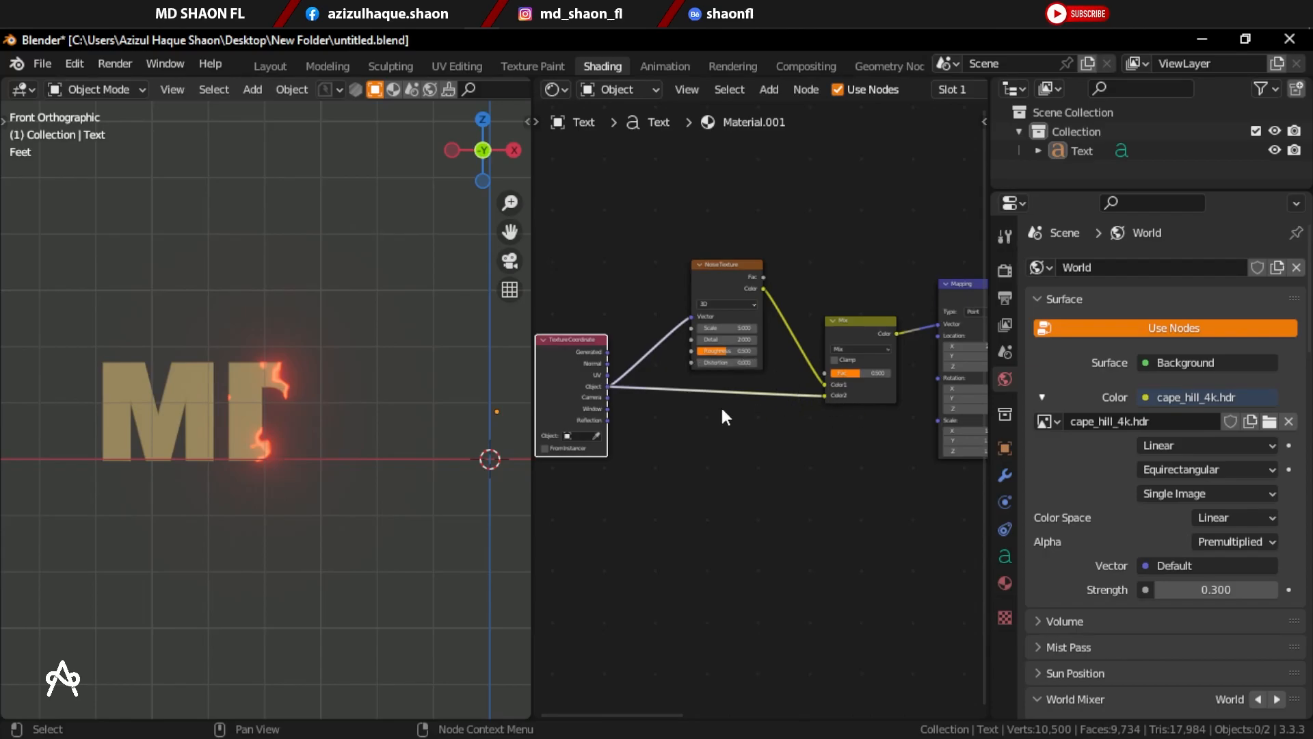
Step: Examine the Mix node's blend mode options
middle_drag(794, 384, 650, 399)
scroll(720, 380, up, 8)
click(605, 318)
click(634, 315)
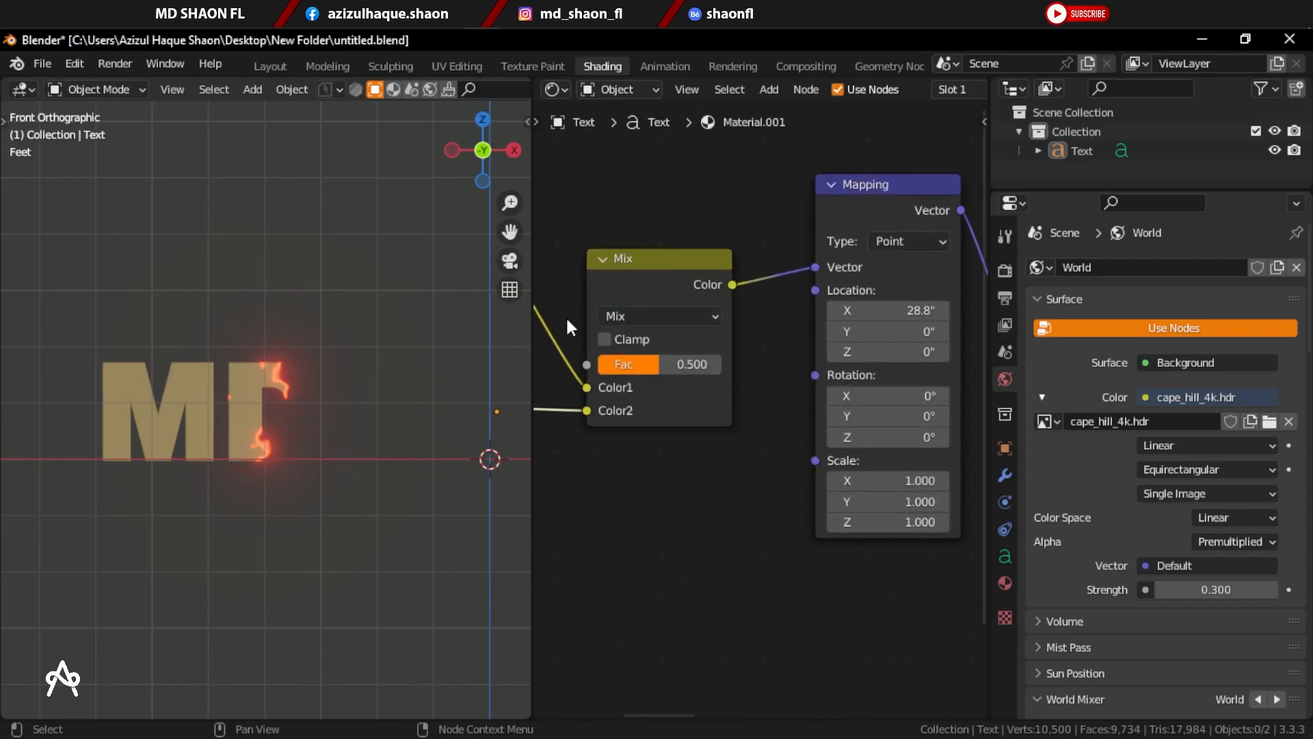
click(635, 319)
click(634, 316)
scroll(709, 479, down, 2)
scroll(704, 469, down, 2)
Step: Slide the Mapping node's Location X to 27.6 inches
click(810, 311)
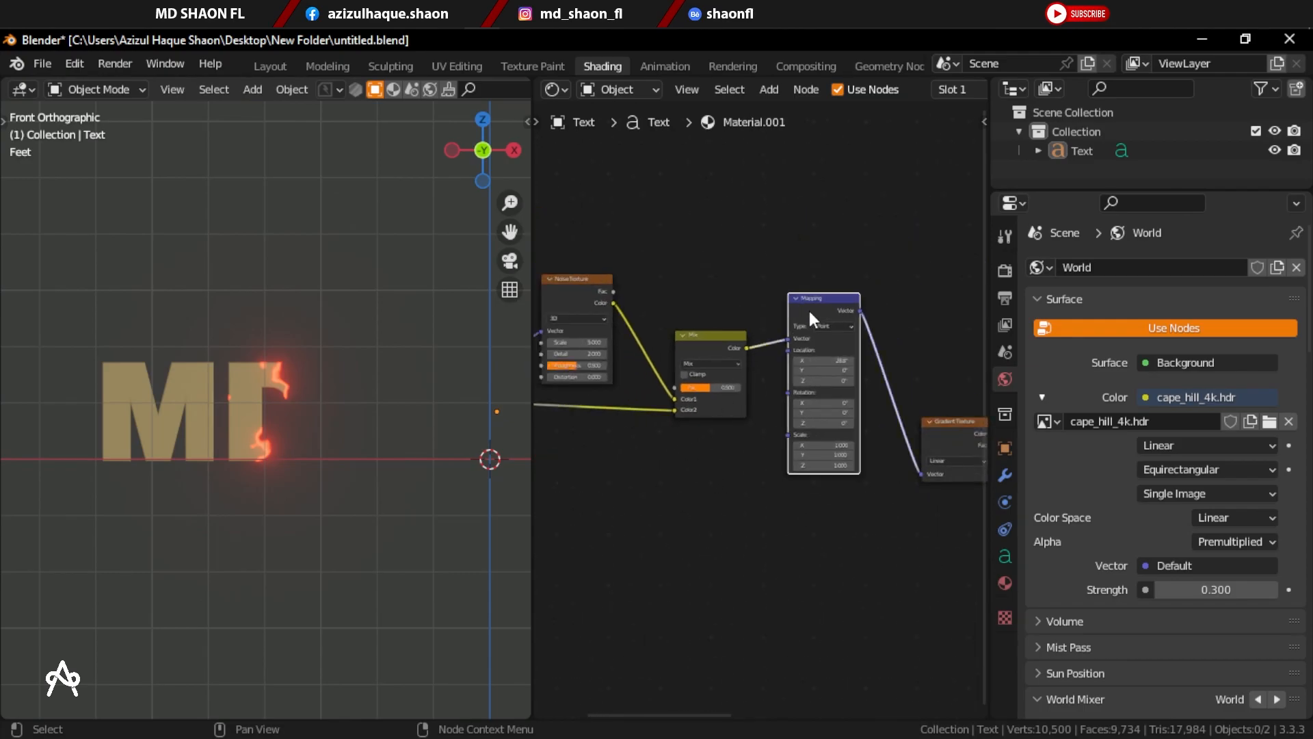
middle_drag(810, 311, 661, 375)
scroll(806, 448, down, 5)
middle_drag(688, 480, 882, 483)
scroll(746, 504, up, 1)
middle_drag(745, 504, 569, 475)
scroll(774, 482, up, 8)
scroll(615, 477, down, 3)
middle_drag(715, 467, 583, 480)
scroll(583, 489, up, 2)
mouse_move(643, 403)
mouse_down()
mouse_move(691, 404)
mouse_move(589, 404)
mouse_move(633, 403)
mouse_up()
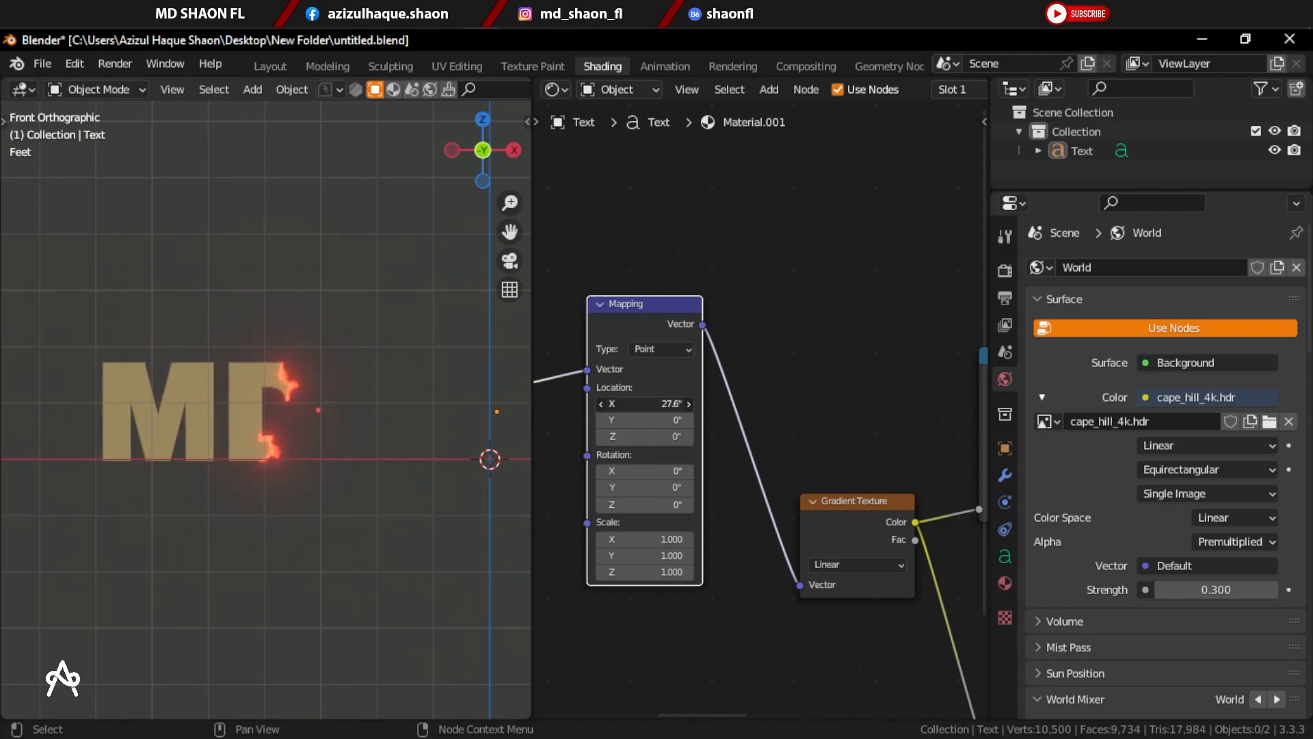
Step: Set the Noise Texture's Scale to 15 and its Distortion to 1.2
scroll(307, 431, up, 7)
middle_drag(724, 483, 915, 499)
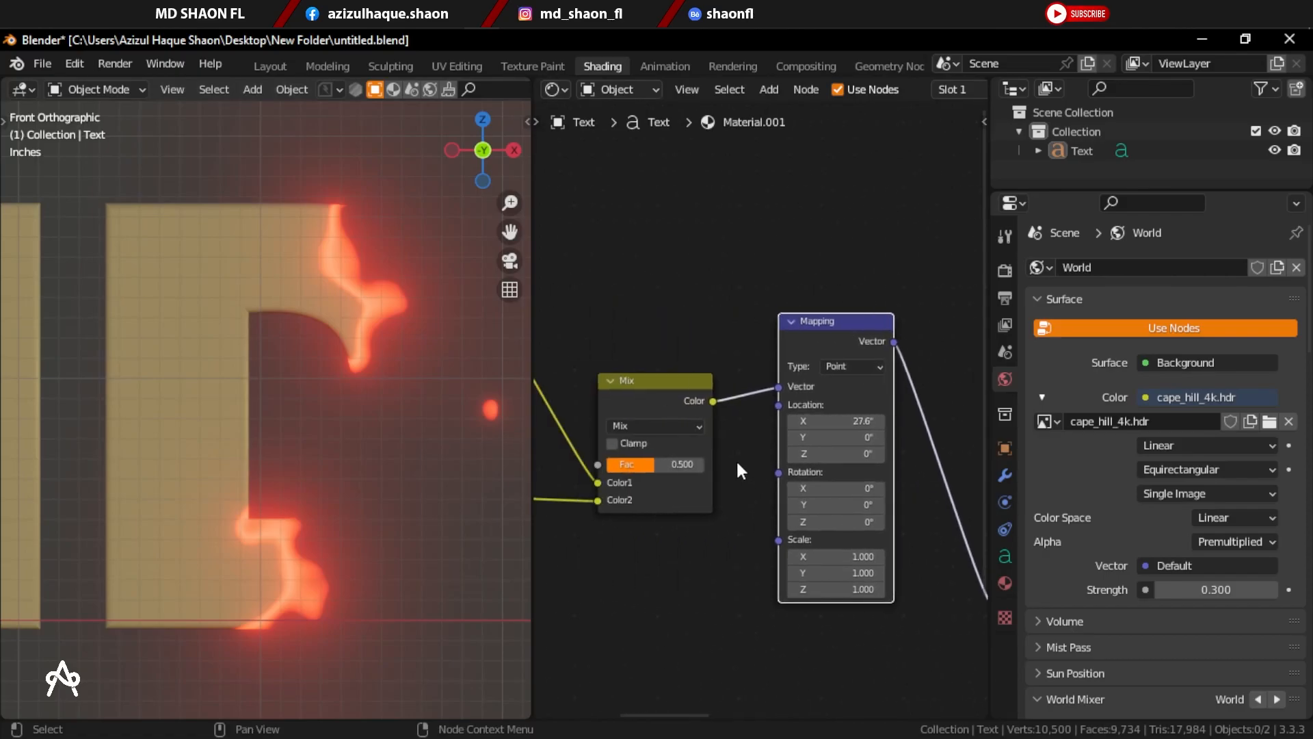
scroll(657, 476, up, 4)
middle_drag(602, 481, 915, 472)
scroll(698, 453, up, 3)
middle_drag(643, 409, 771, 428)
drag(771, 384, 925, 384)
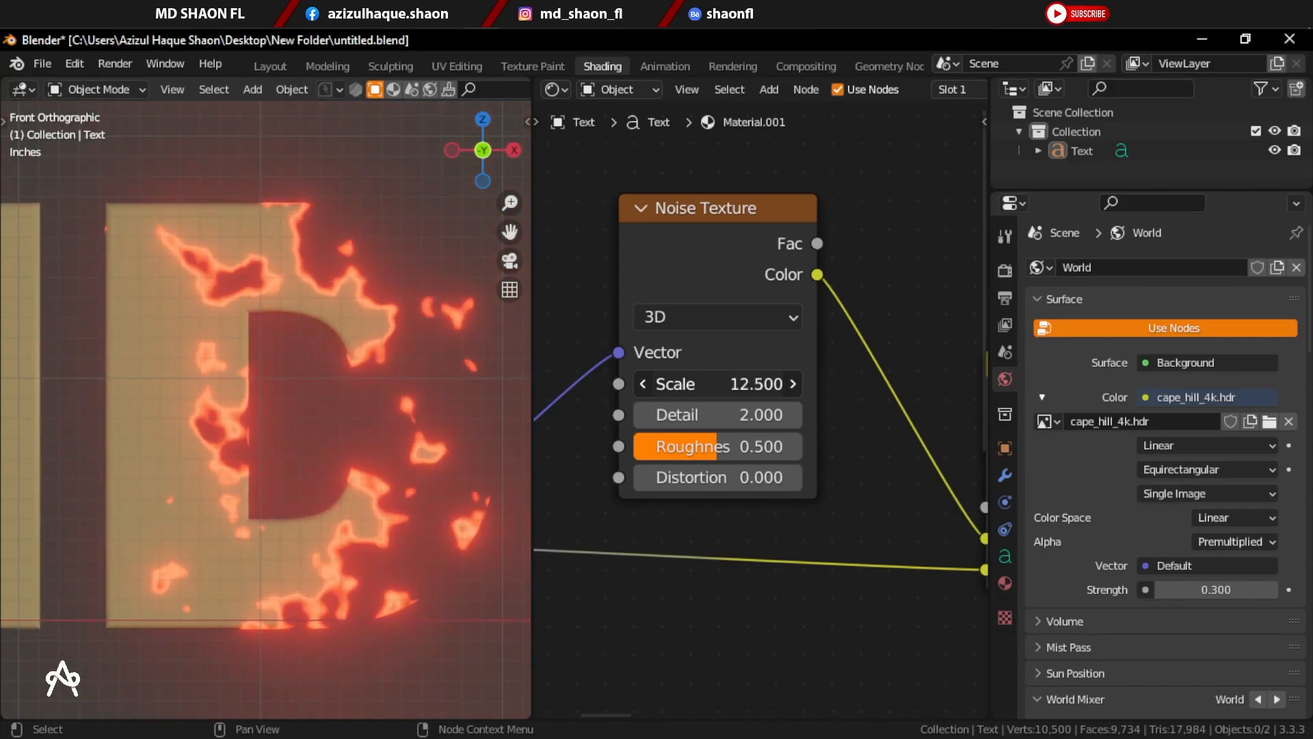
click(703, 395)
text(15)
key(Return)
drag(728, 482, 754, 483)
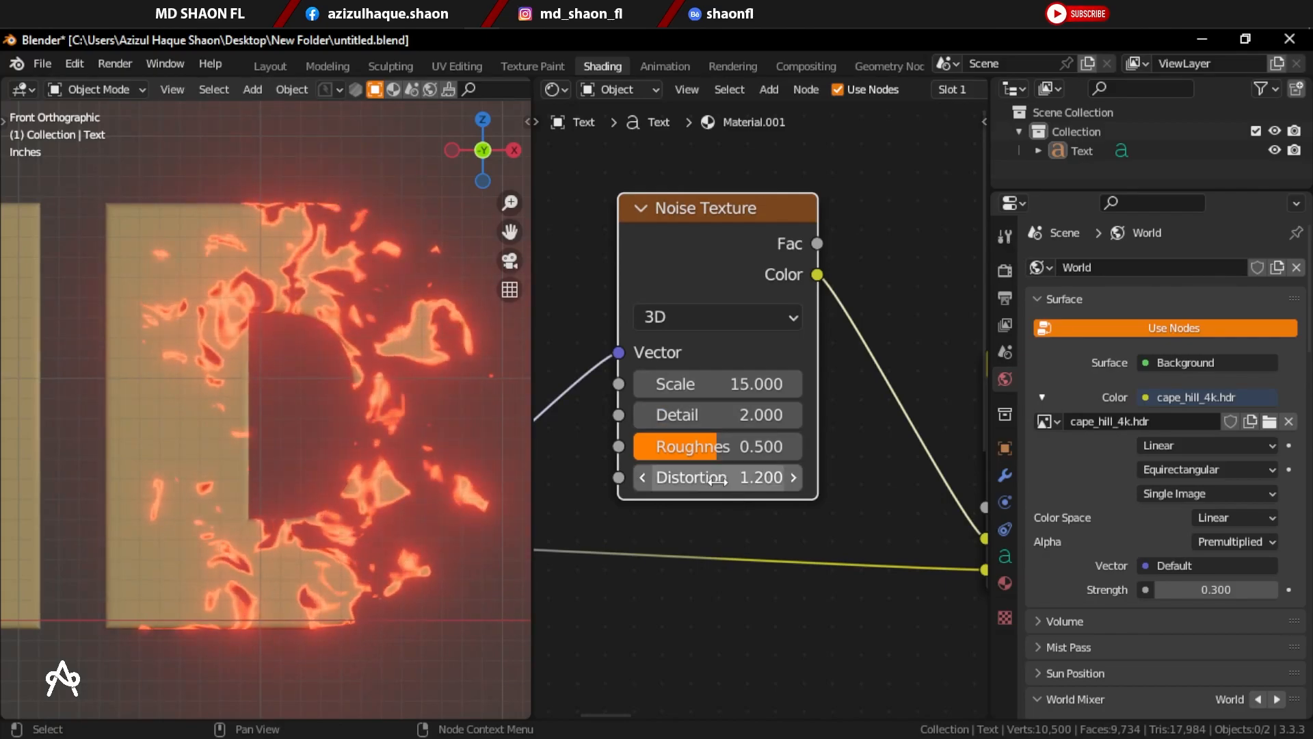
Step: Lower the world background's Strength to 0
scroll(718, 519, down, 6)
drag(1217, 589, 1160, 589)
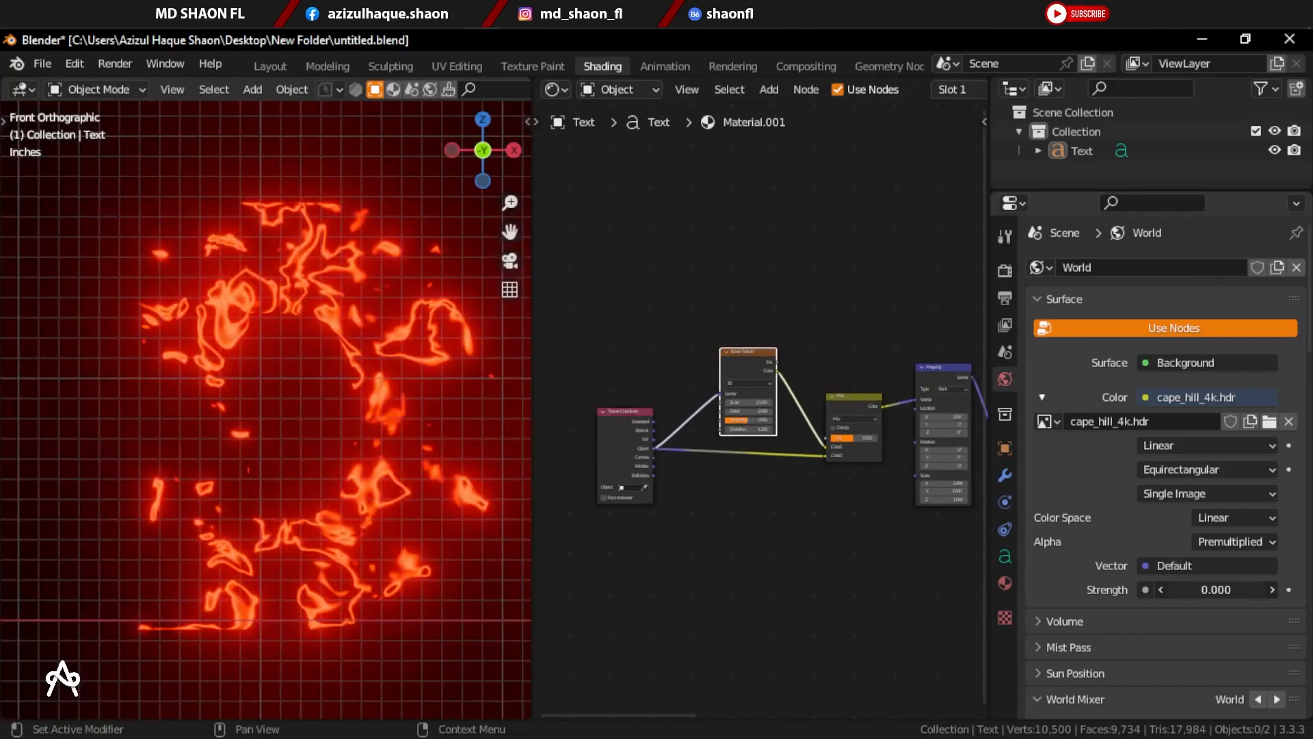
scroll(403, 448, down, 8)
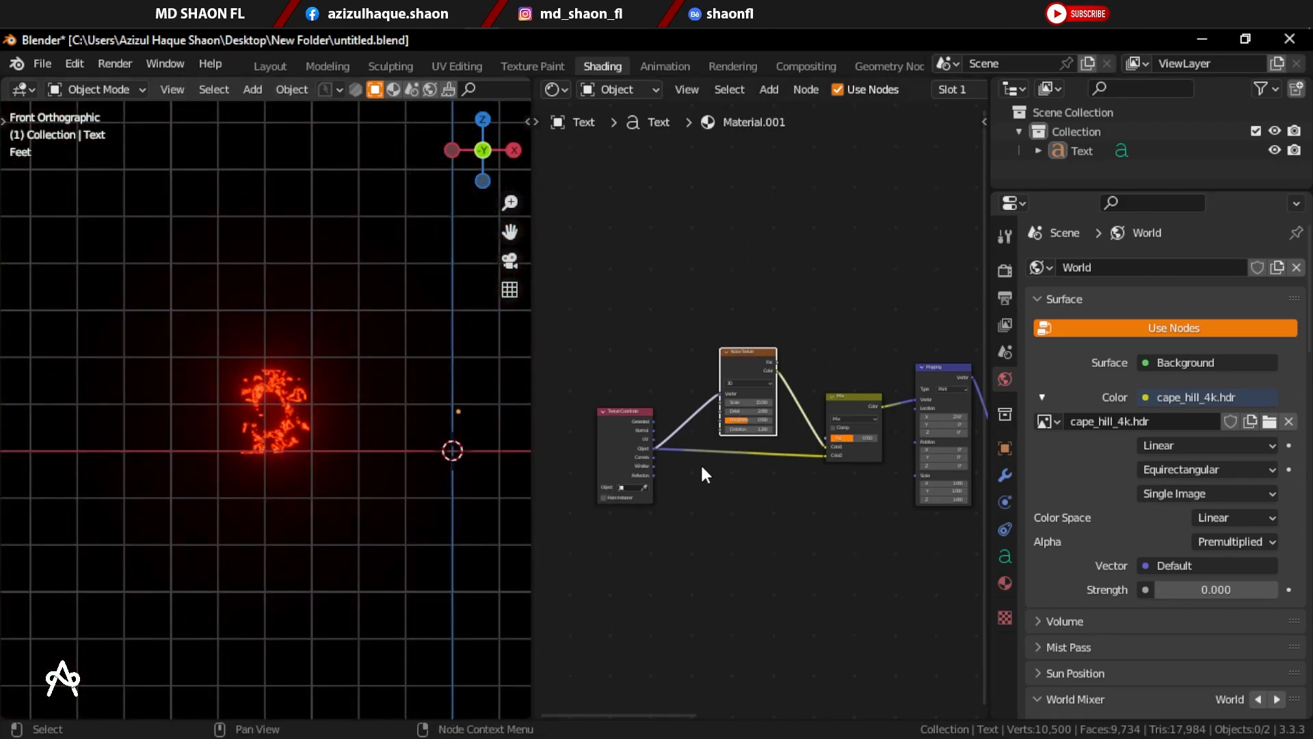
scroll(721, 498, up, 2)
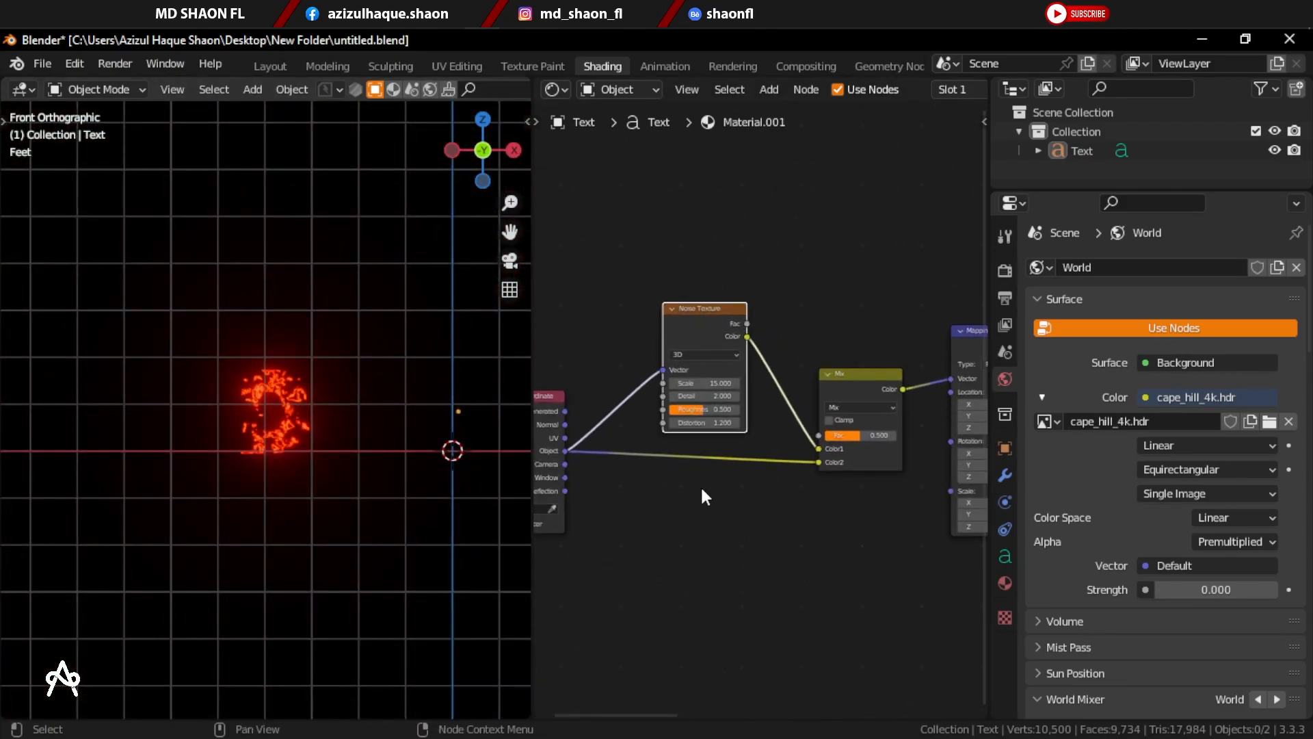
middle_drag(704, 496, 767, 499)
middle_drag(873, 421, 670, 444)
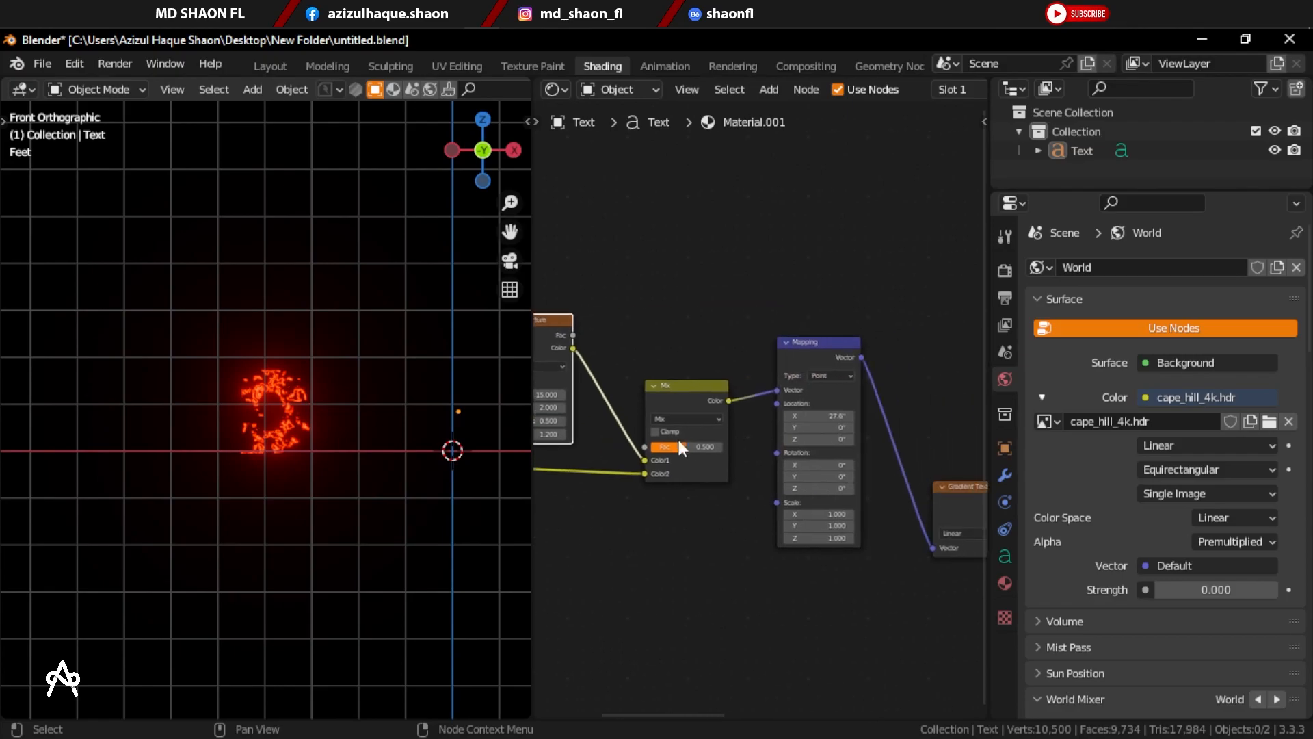
Step: Reset the Mapping node's Location X to 0, then slide it to 42 inches to preview the reveal
drag(838, 418, 879, 418)
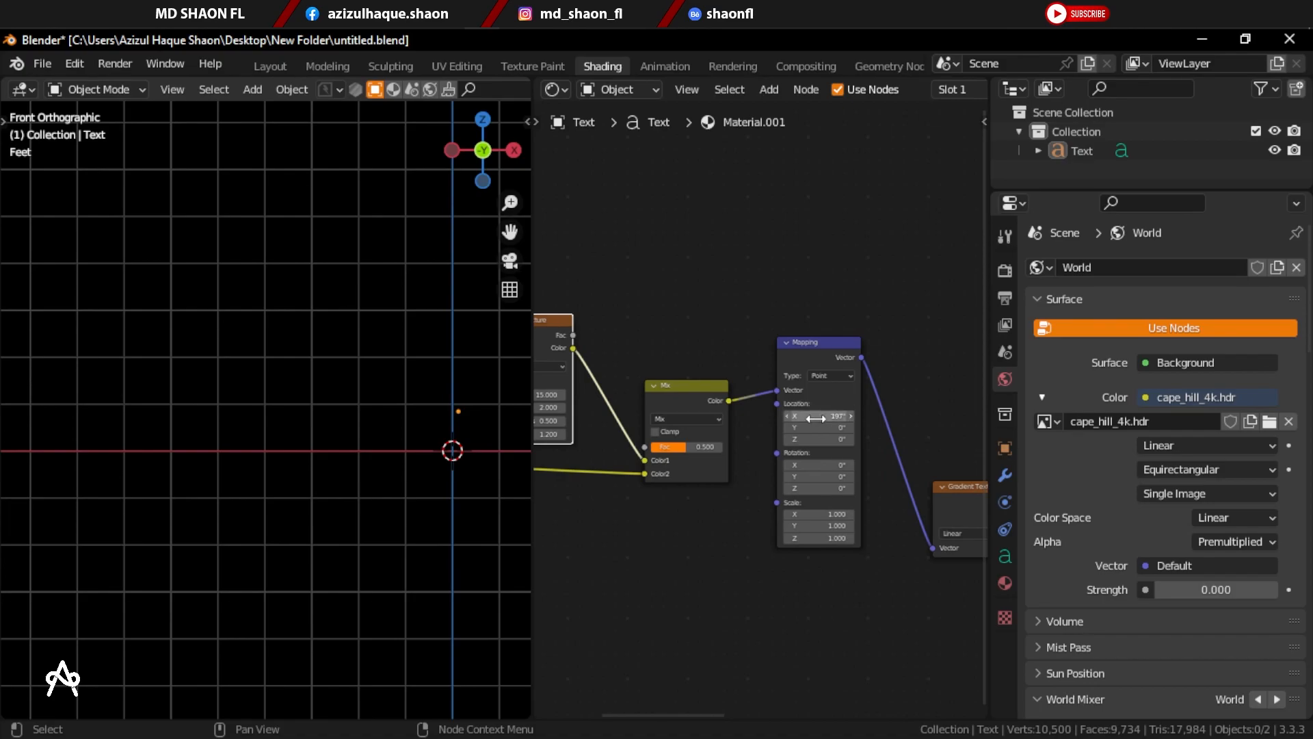
text(0)
key(Return)
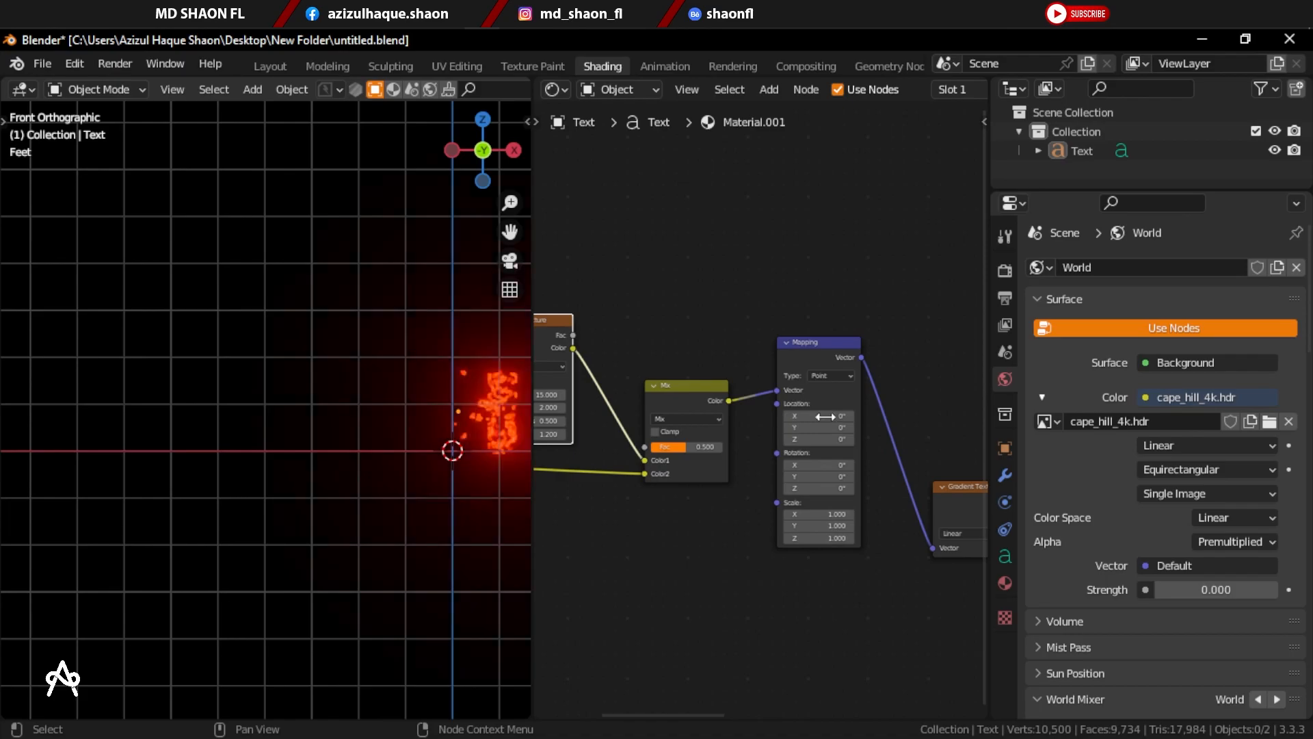
drag(828, 417, 904, 416)
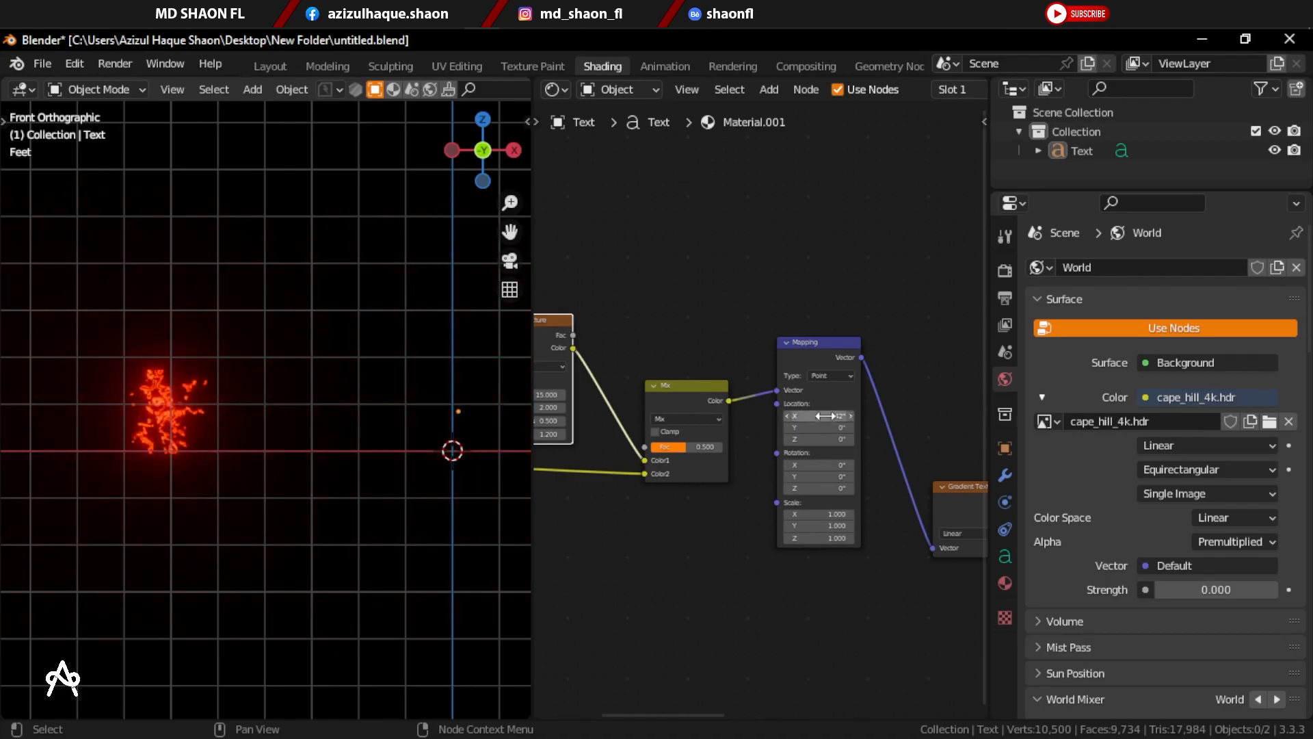
Step: Raise the world background's Strength to 0.3 and slide the Mapping node's Location X to 51.6 inches
click(1273, 592)
click(1274, 593)
click(1273, 592)
scroll(868, 617, up, 2)
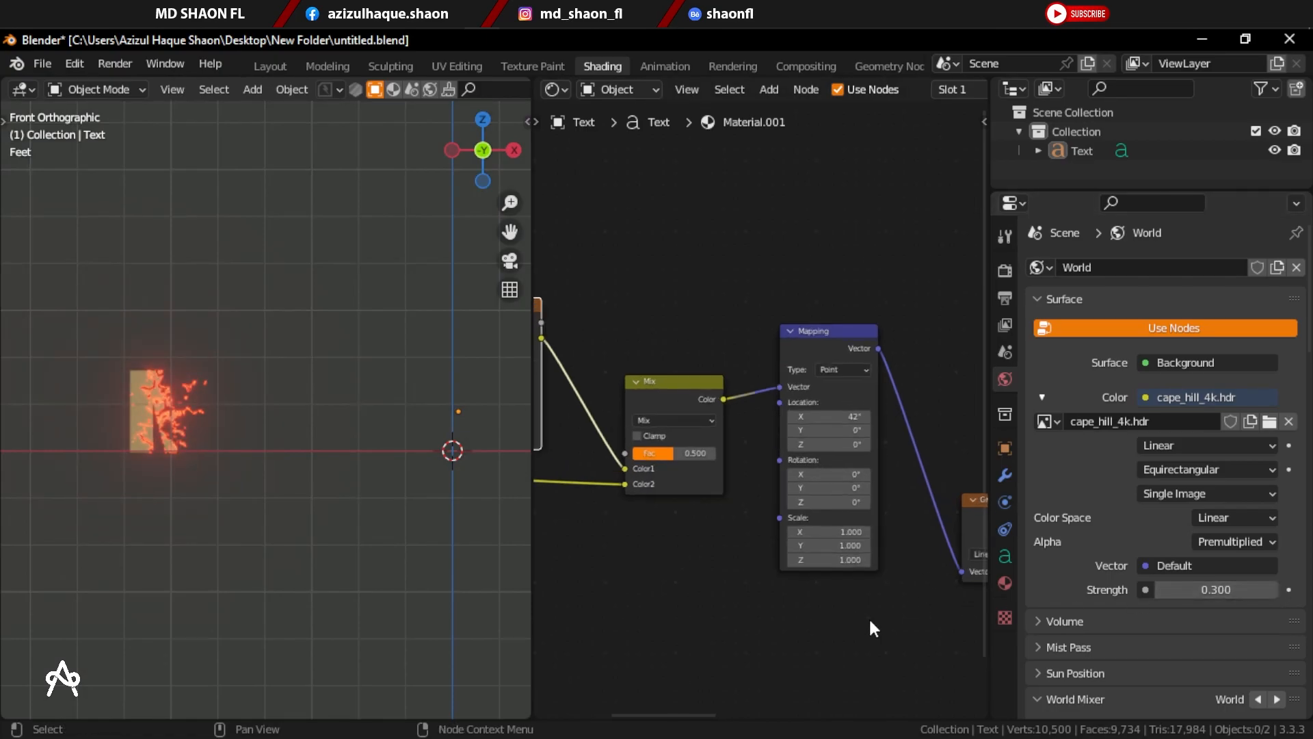
drag(842, 416, 868, 417)
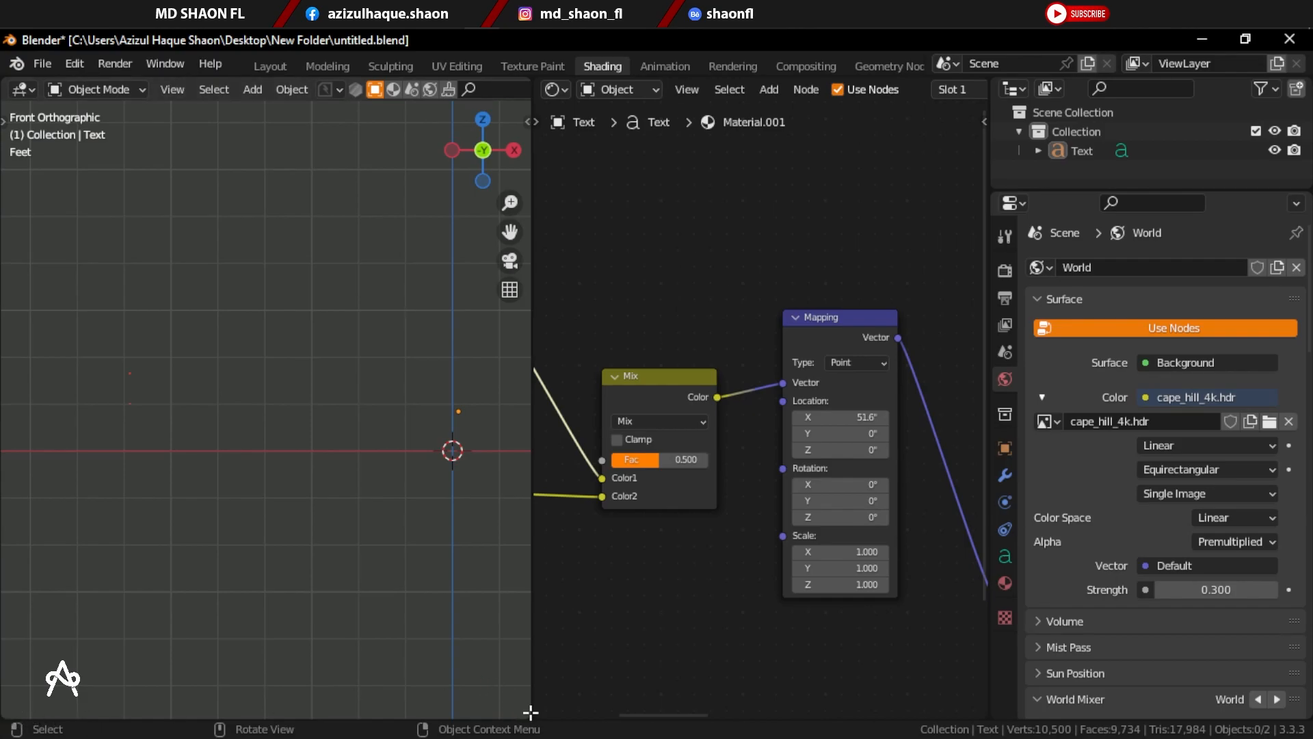
Step: Replace the side-by-side layout with a full-width 3D Viewport stacked above the Shader Editor
drag(531, 717, 501, 707)
scroll(485, 586, down, 2)
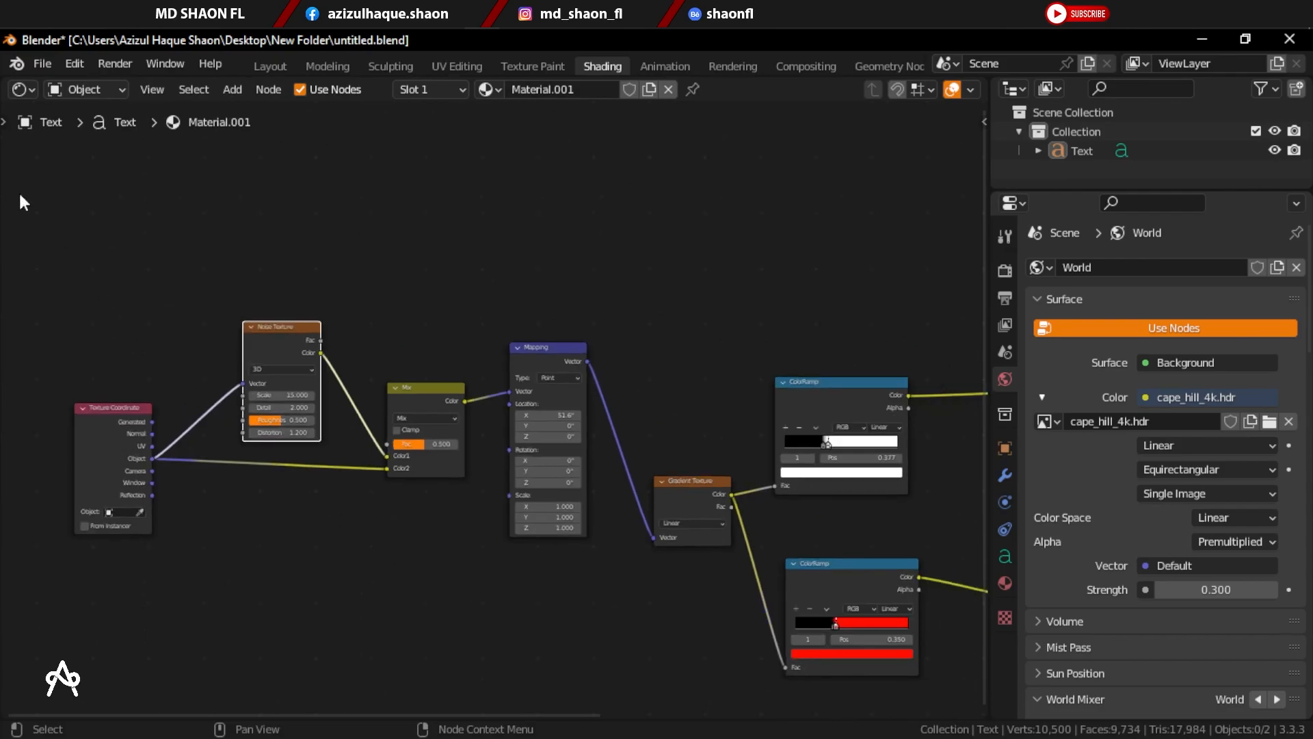
drag(3, 82, 11, 479)
click(22, 90)
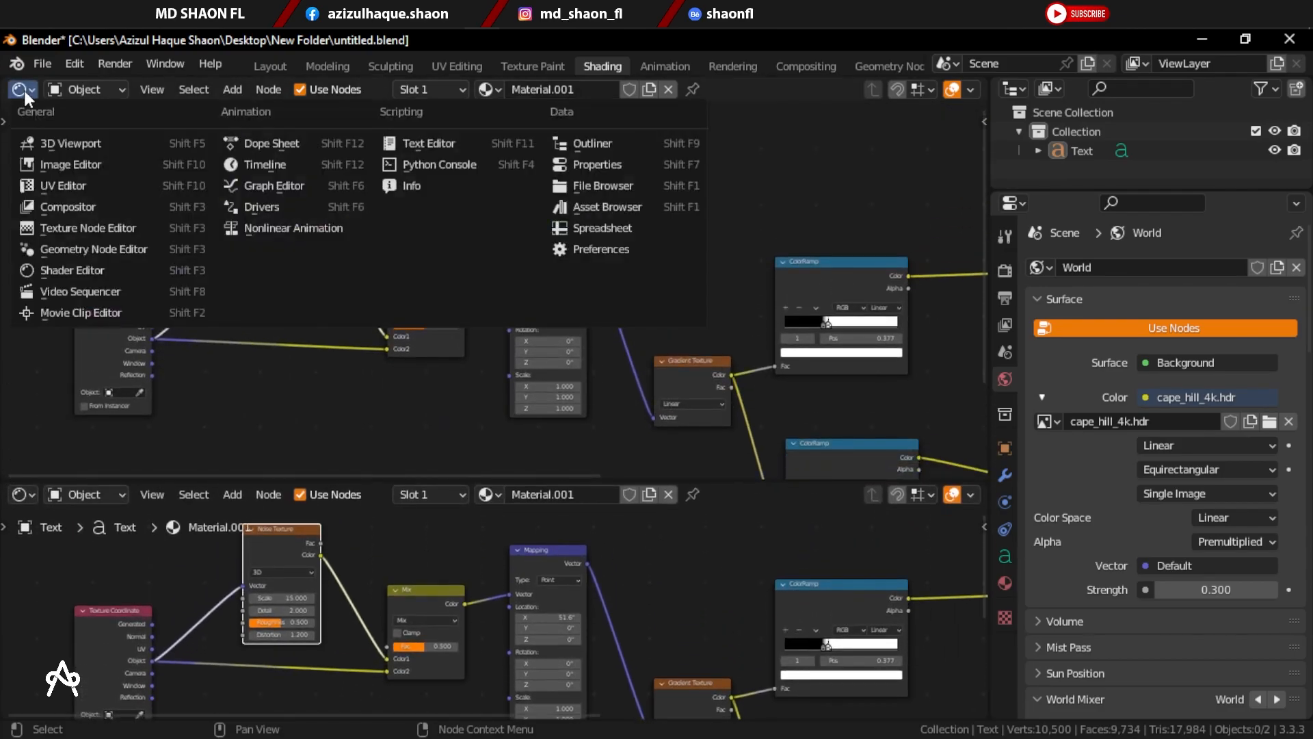
click(47, 143)
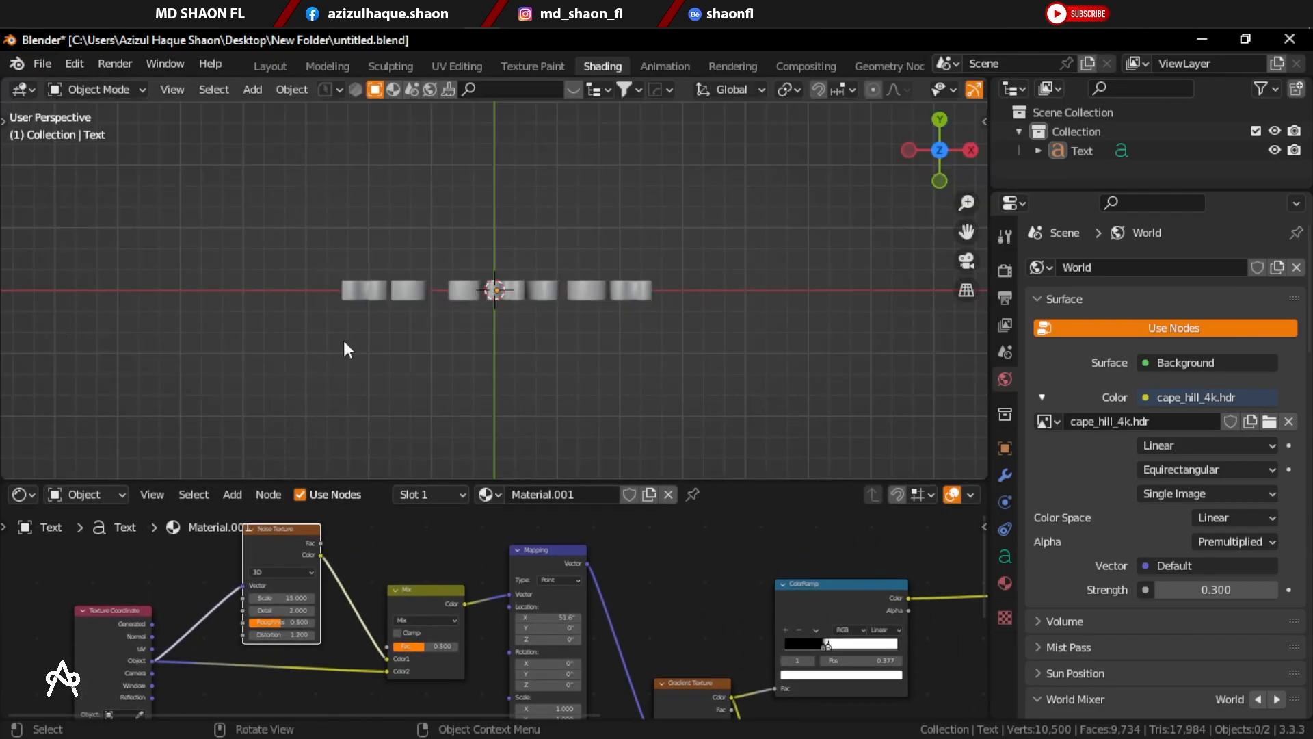
Step: Show the new viewport from the front with rendered shading
key(KP_1)
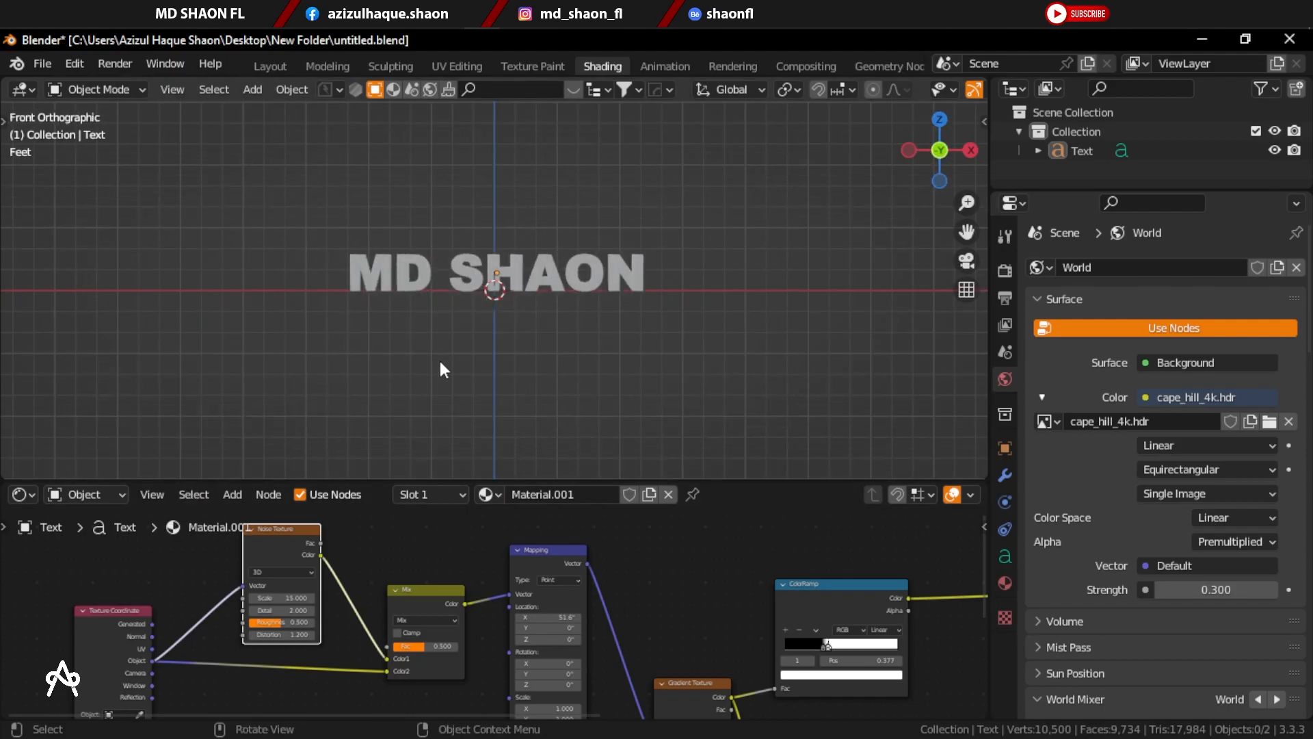
key(z)
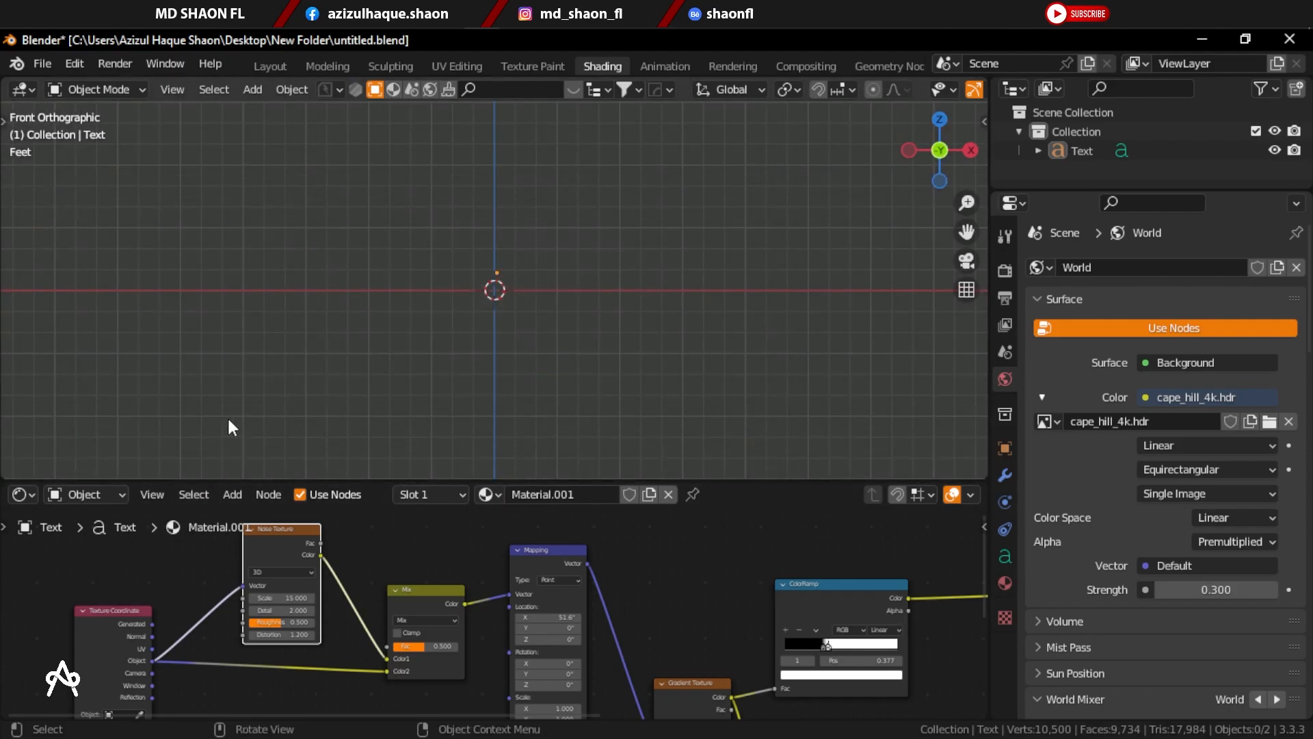
scroll(495, 299, up, 3)
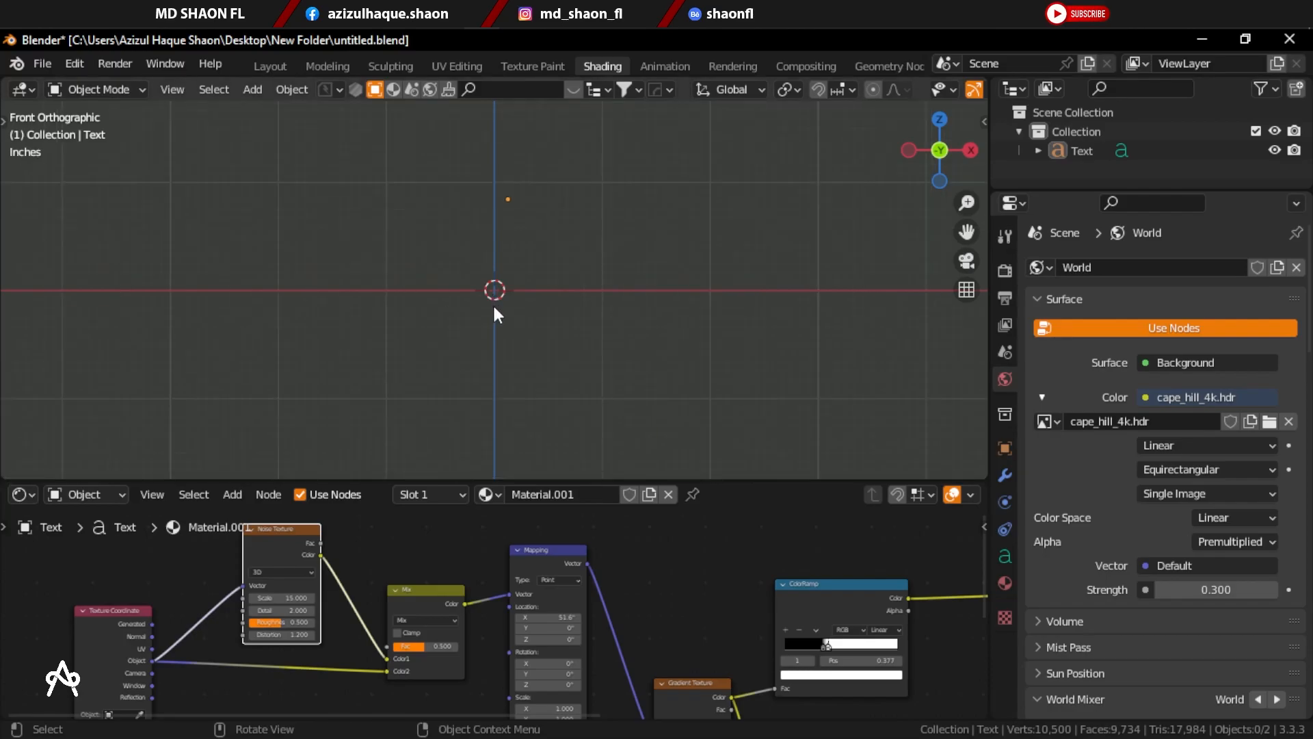
Step: Set the Mapping node's Location X to 0
scroll(585, 614, up, 1)
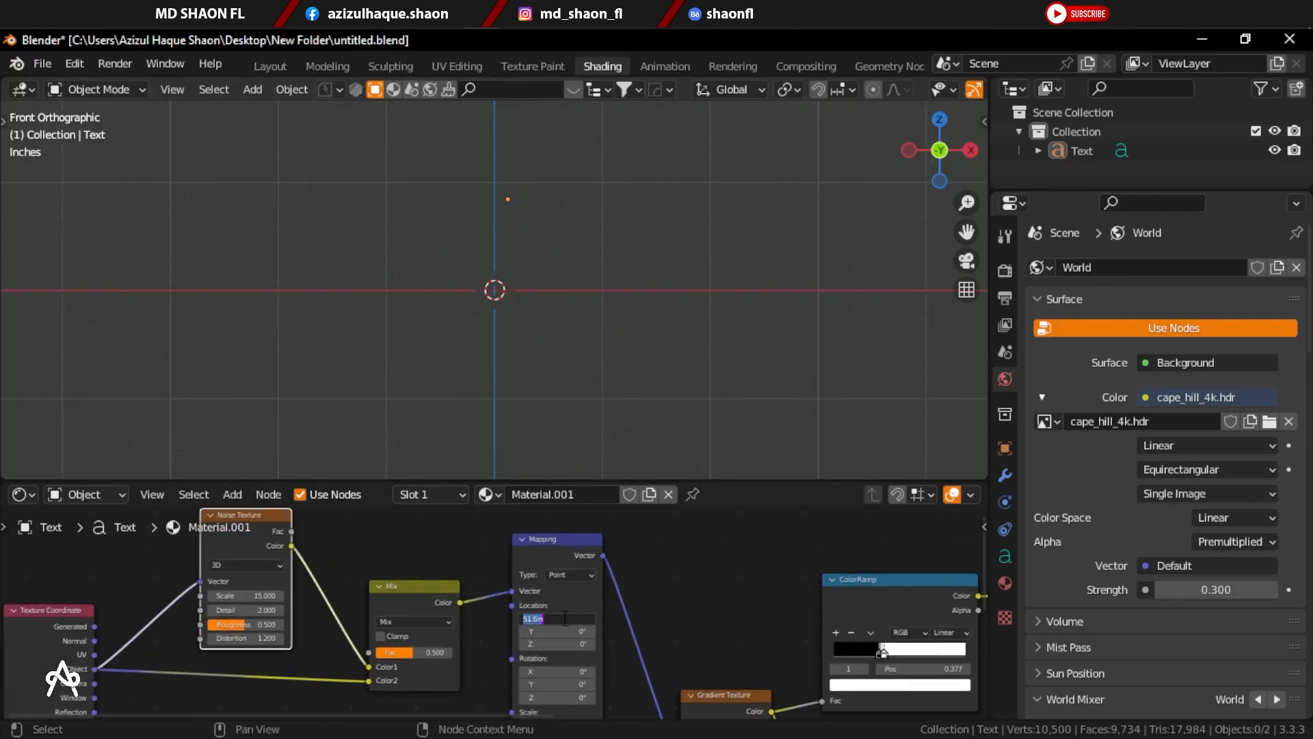
text(0)
key(Return)
Step: Split the 3D Viewport horizontally and turn the lower part into a Timeline
scroll(4, 473, down, 1)
drag(6, 476, 10, 354)
click(23, 373)
click(264, 414)
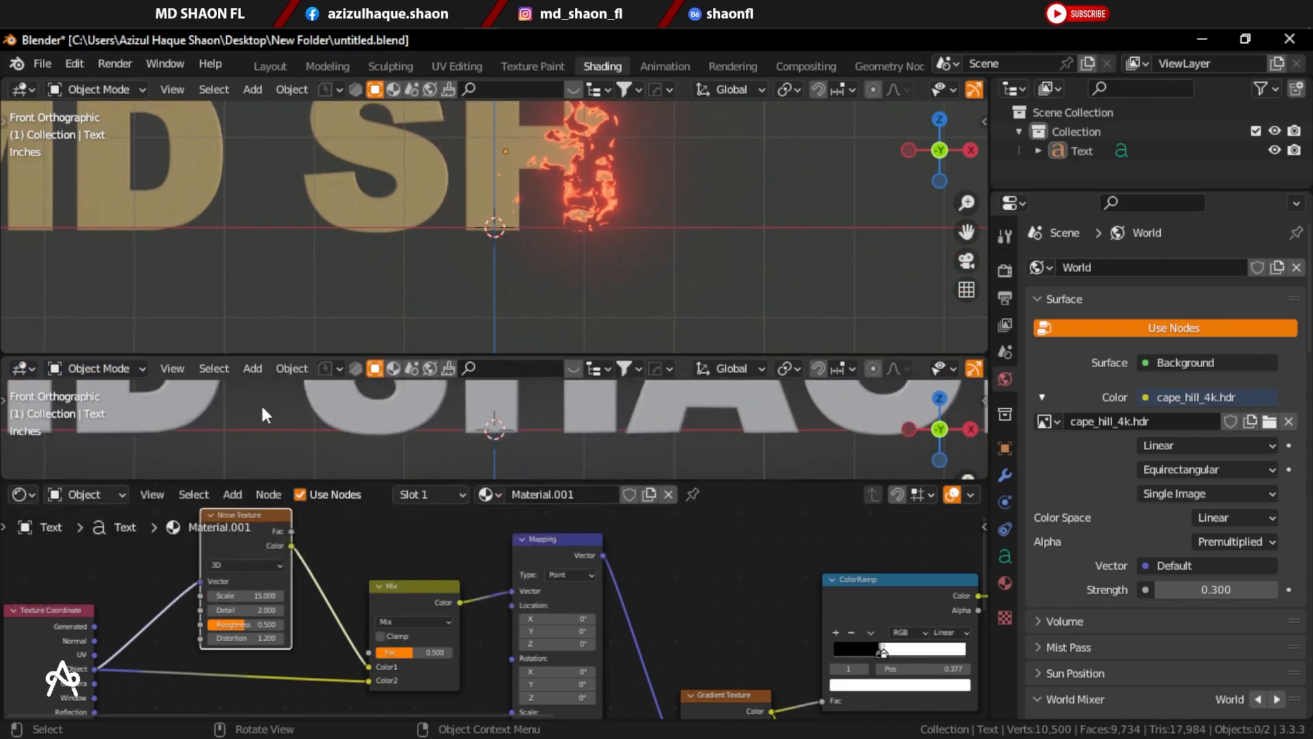
click(21, 372)
click(248, 448)
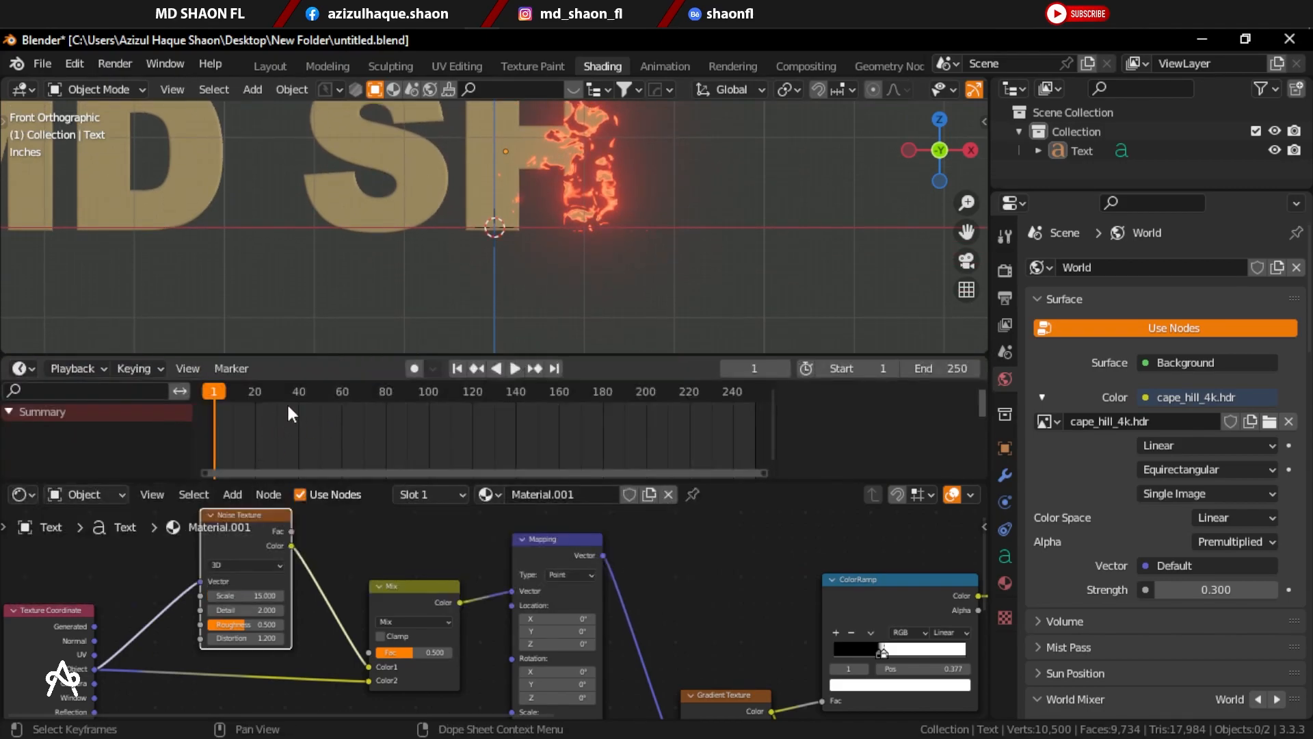
Step: Slide the Mapping node's Location X to 52.8 inches and keyframe the Location at frame 1
middle_drag(624, 604, 566, 640)
scroll(540, 568, up, 4)
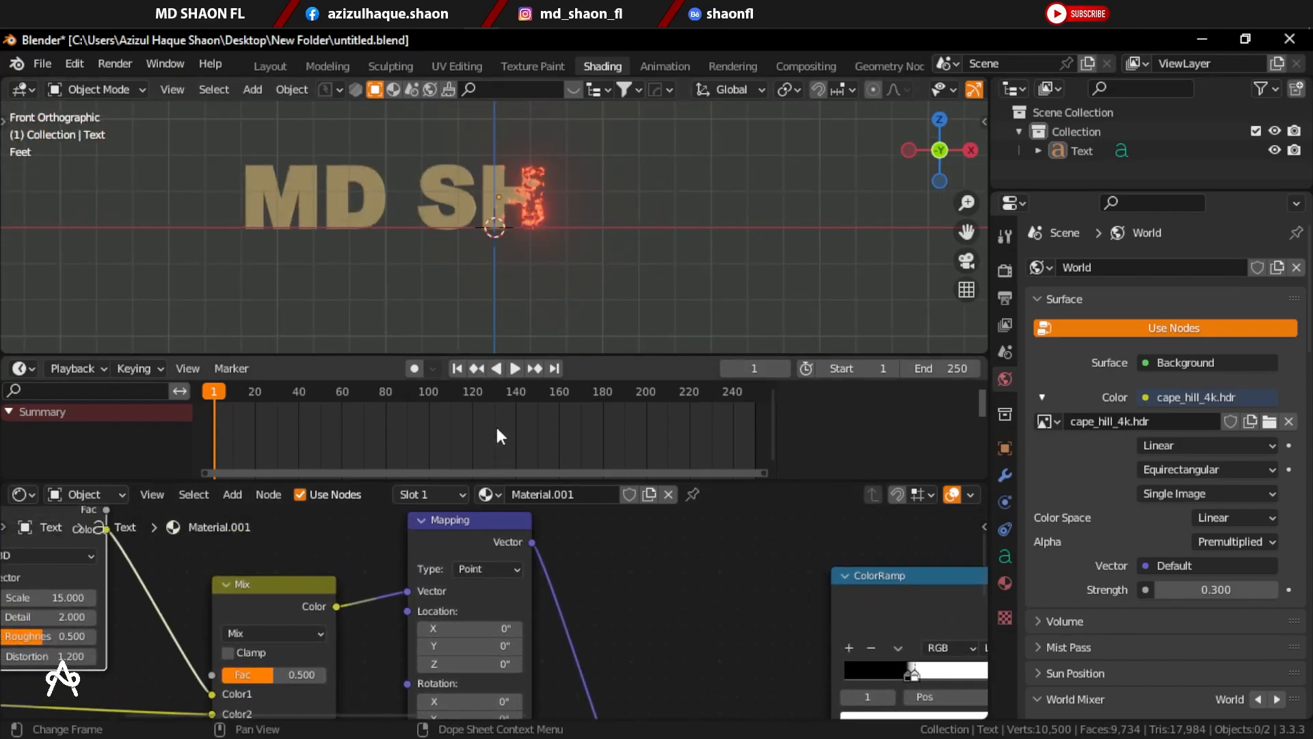
drag(472, 628, 554, 628)
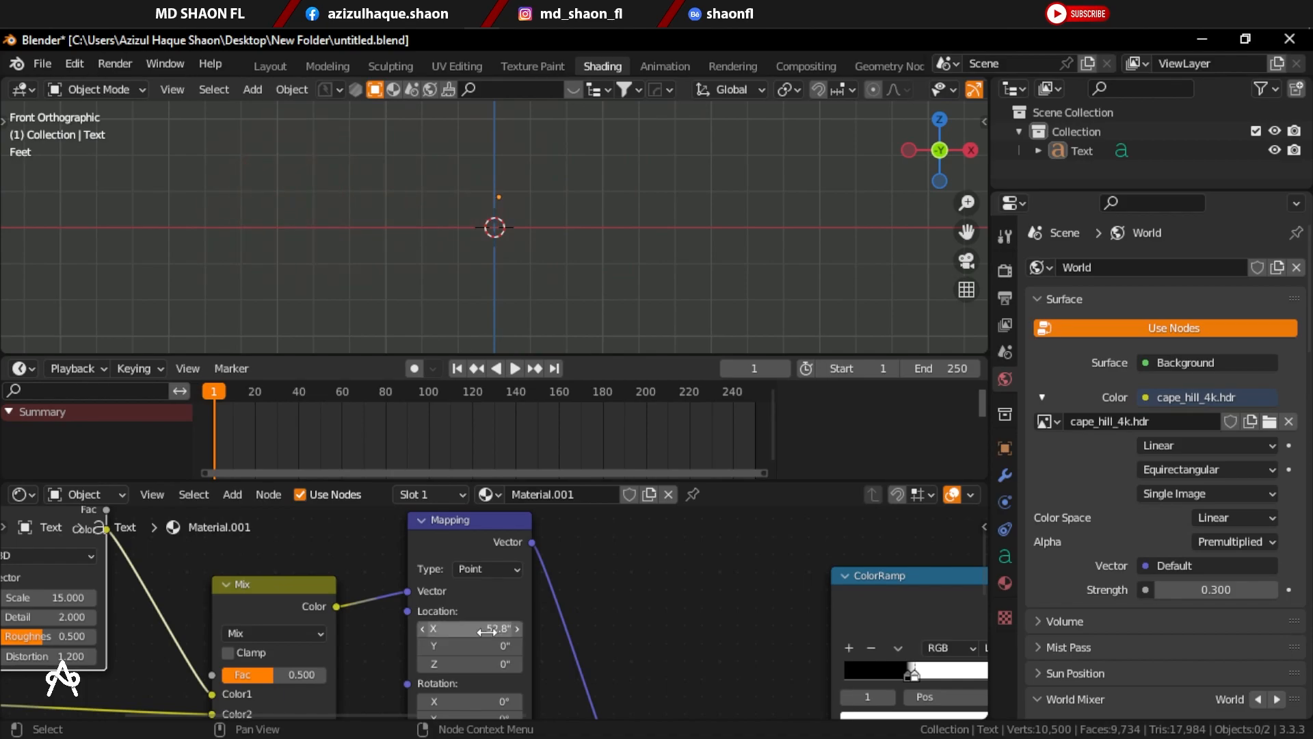
right_click(487, 629)
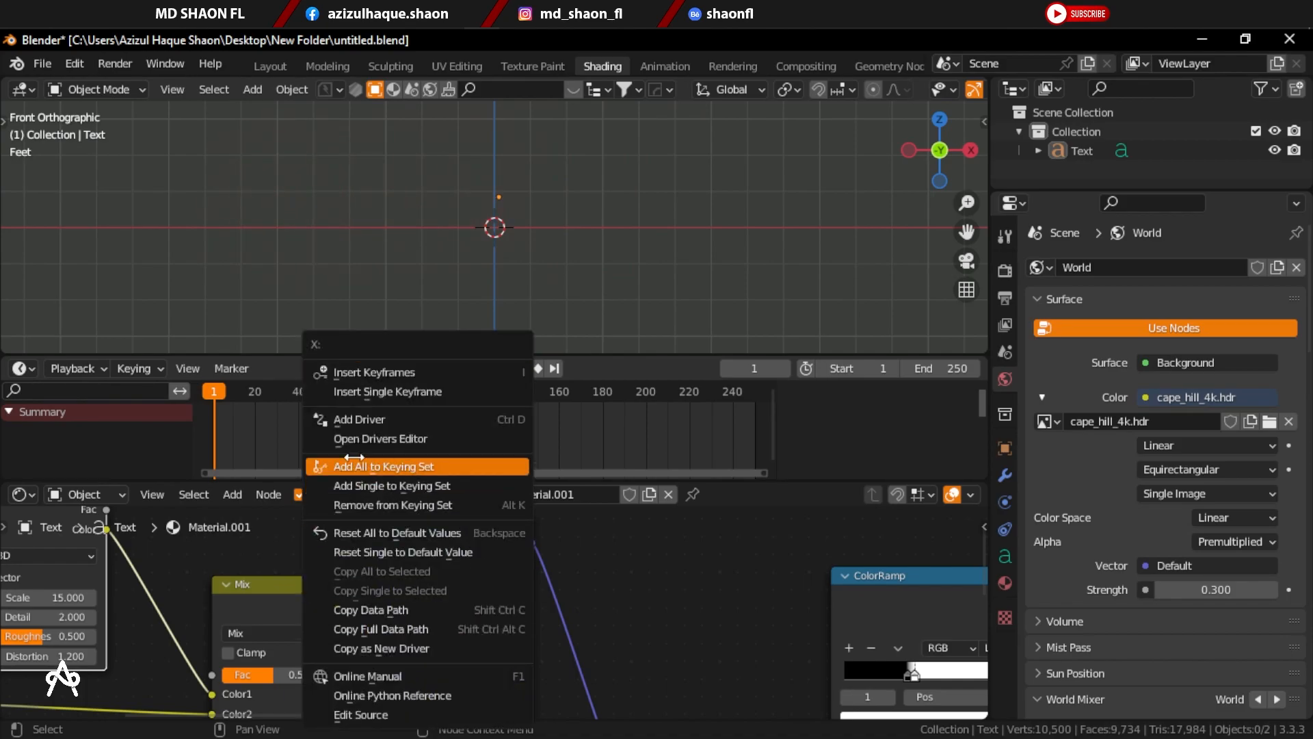
click(408, 372)
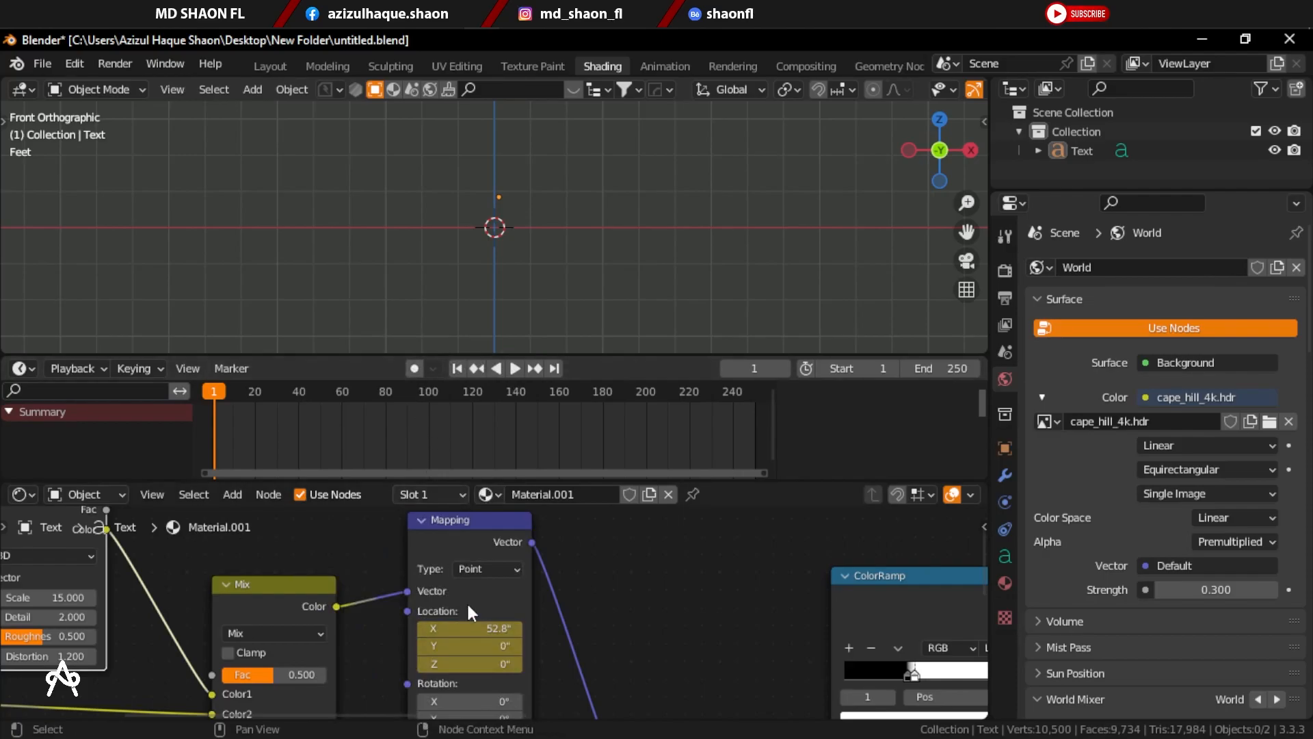
Step: At frame 120, slide the Mapping node's Location X to -46.8 inches and keyframe the Location
drag(217, 395, 444, 403)
key(space)
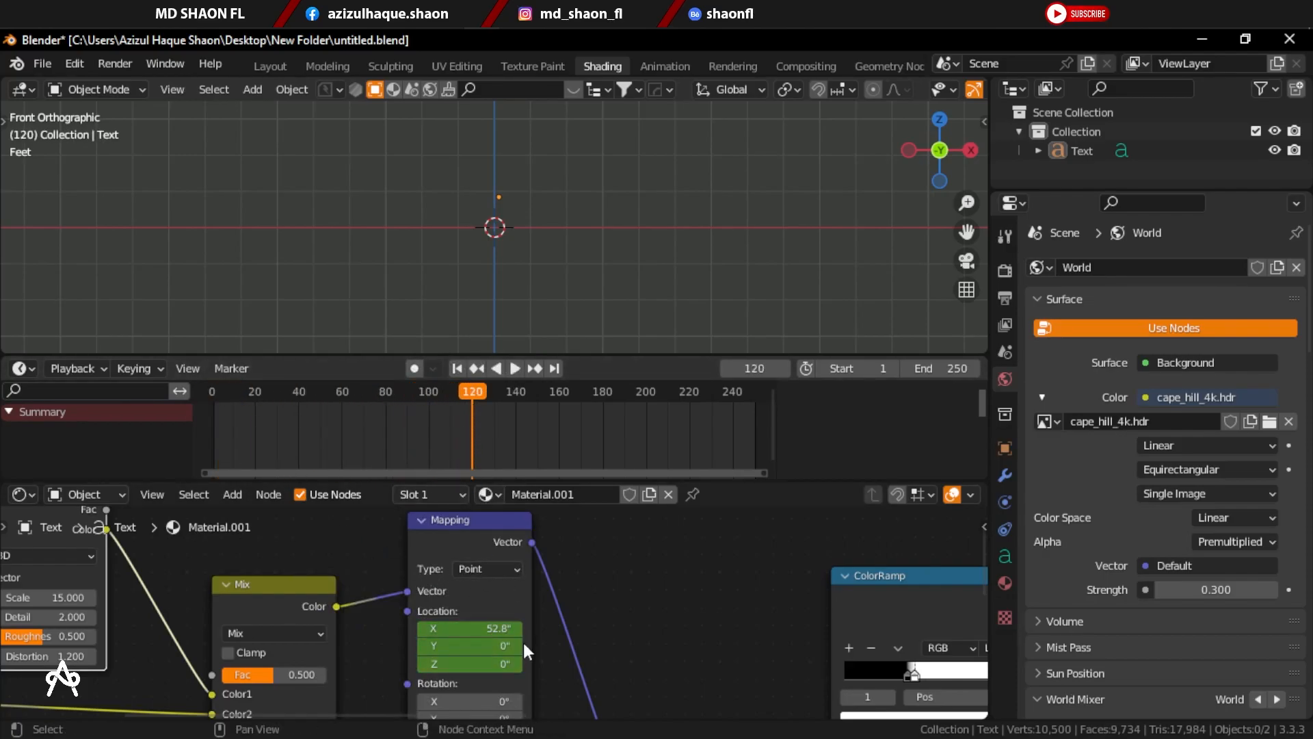
drag(470, 628, 388, 628)
right_click(485, 628)
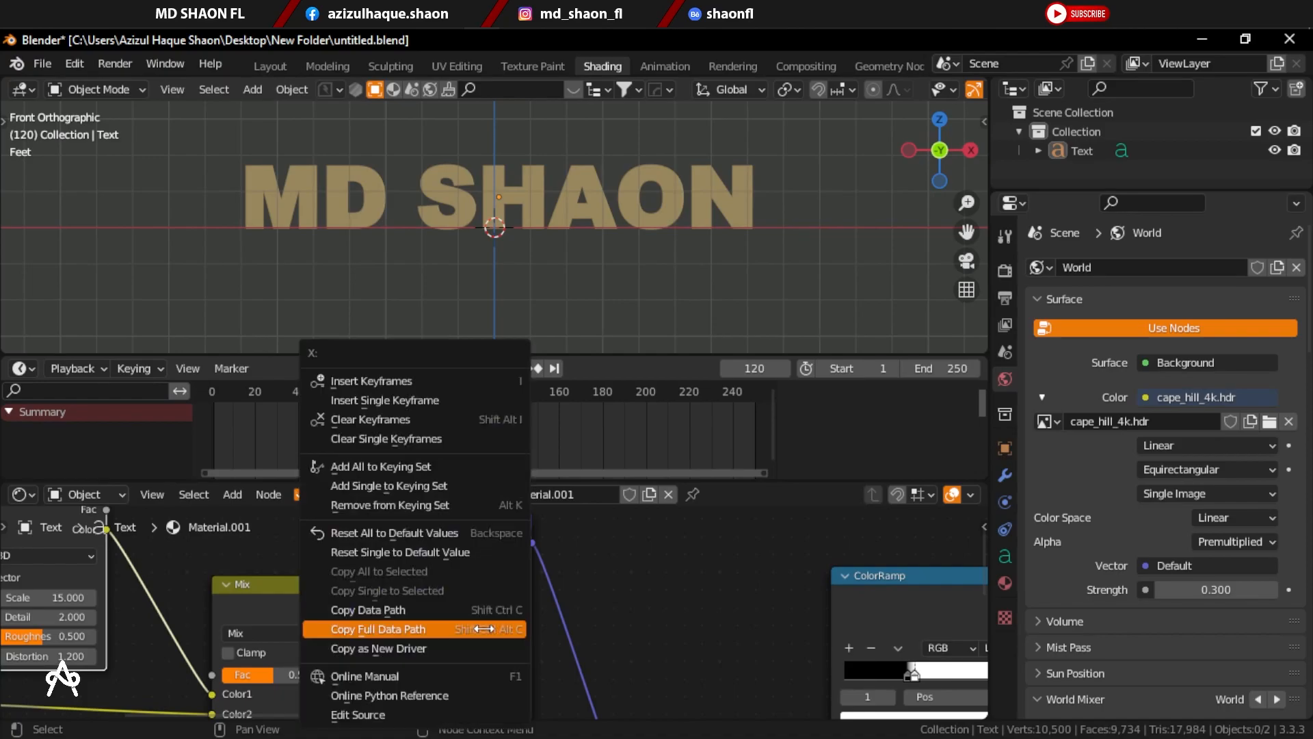
click(425, 385)
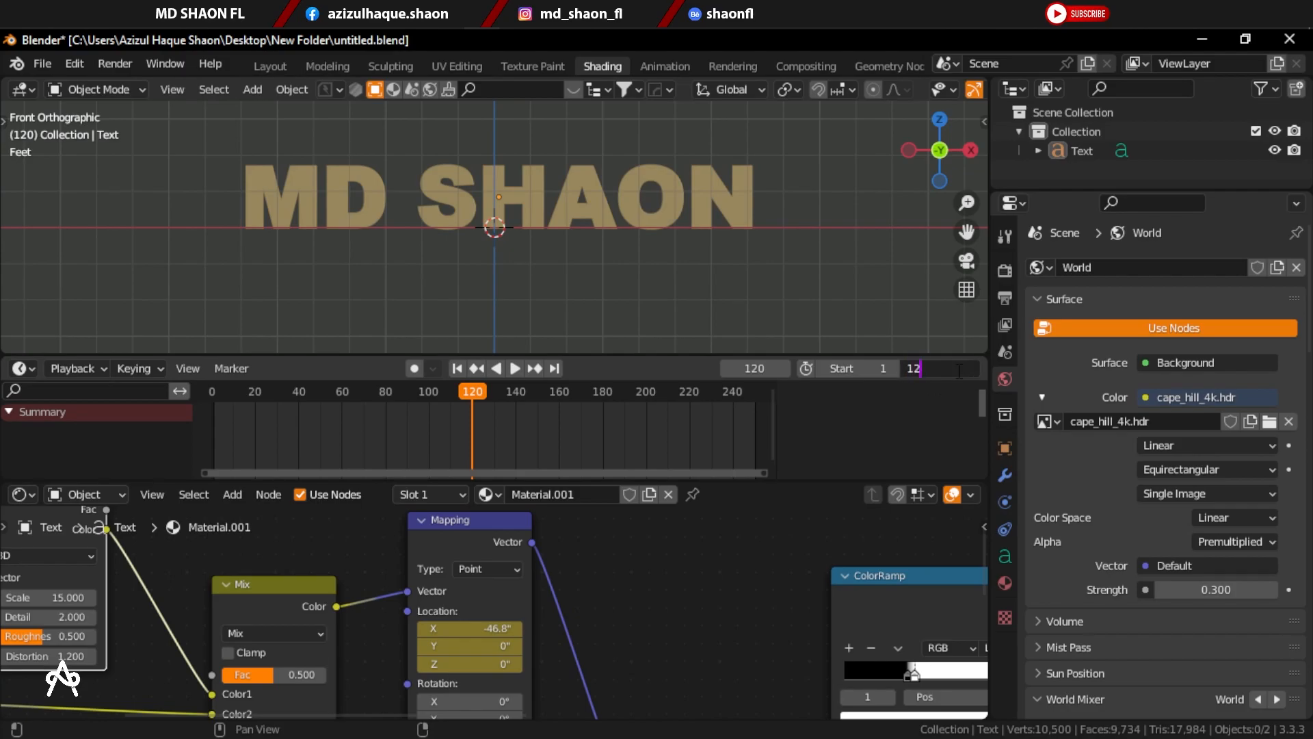
Step: Set the scene's end frame to 120 and play the animation from the first frame
key(Return)
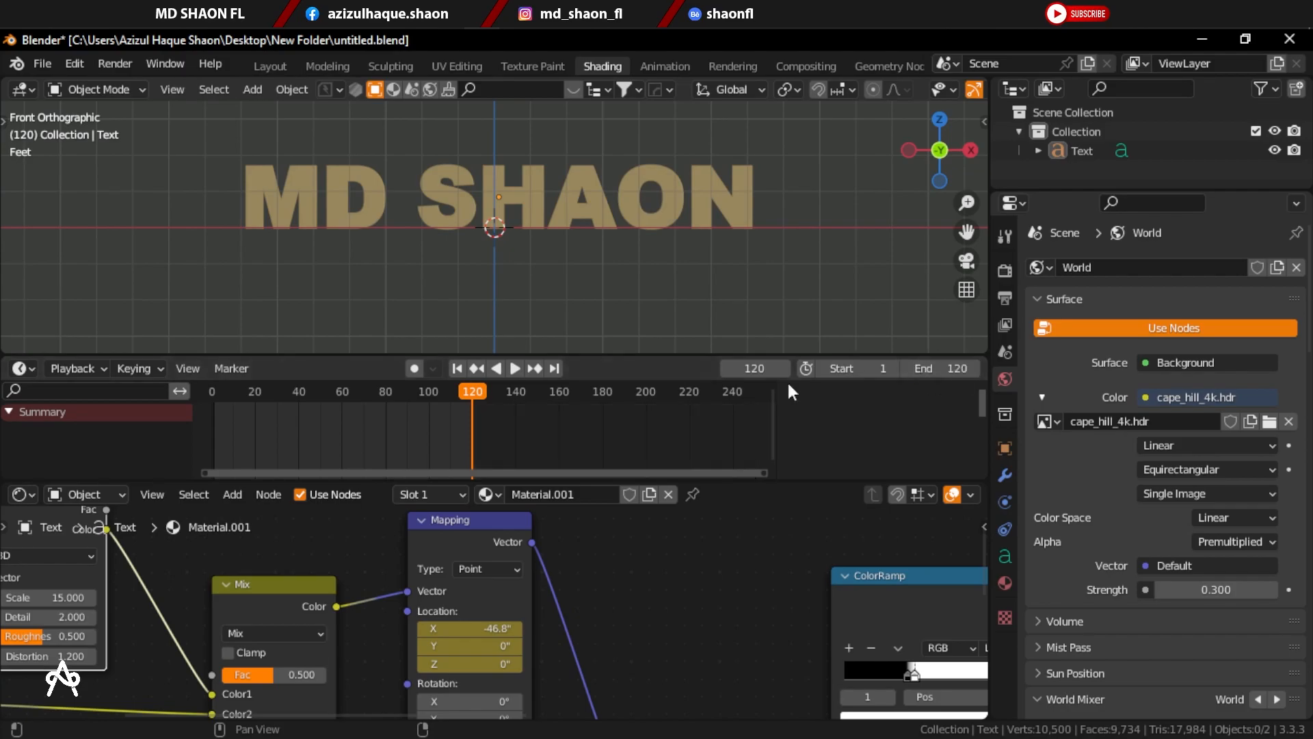
click(457, 368)
key(space)
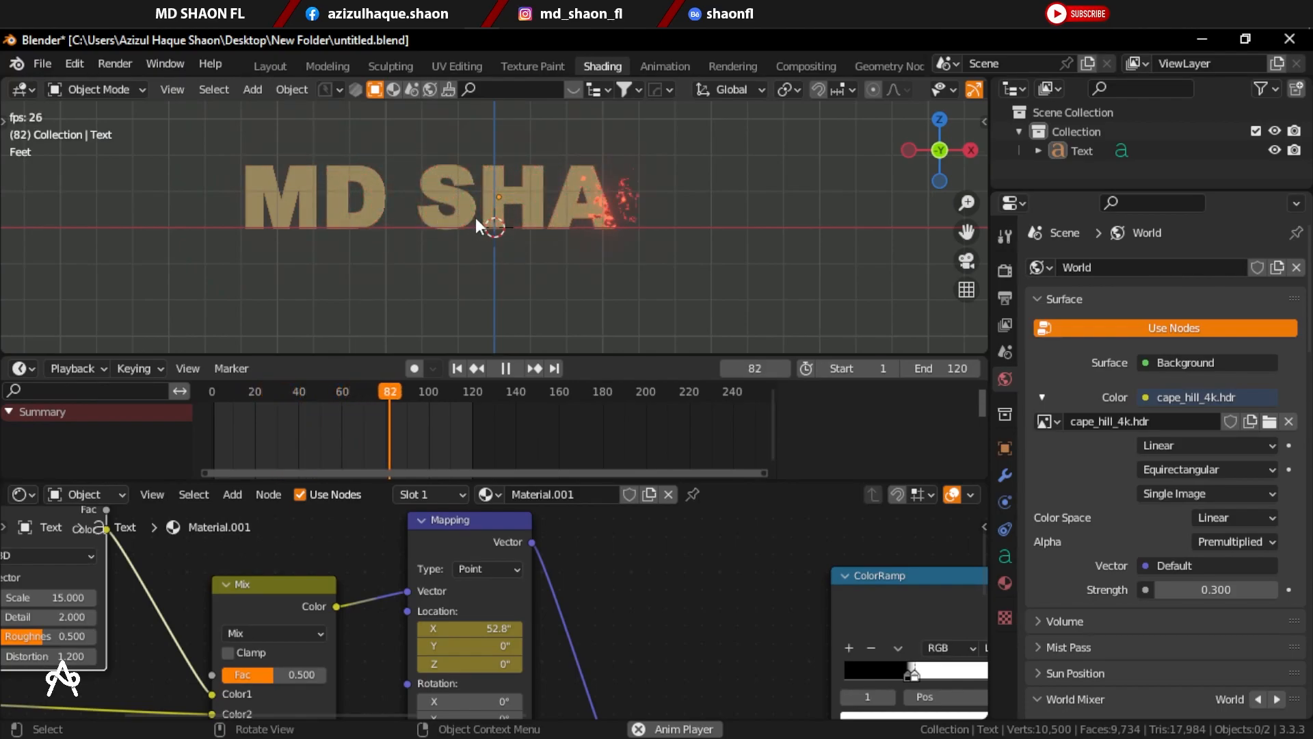
key(space)
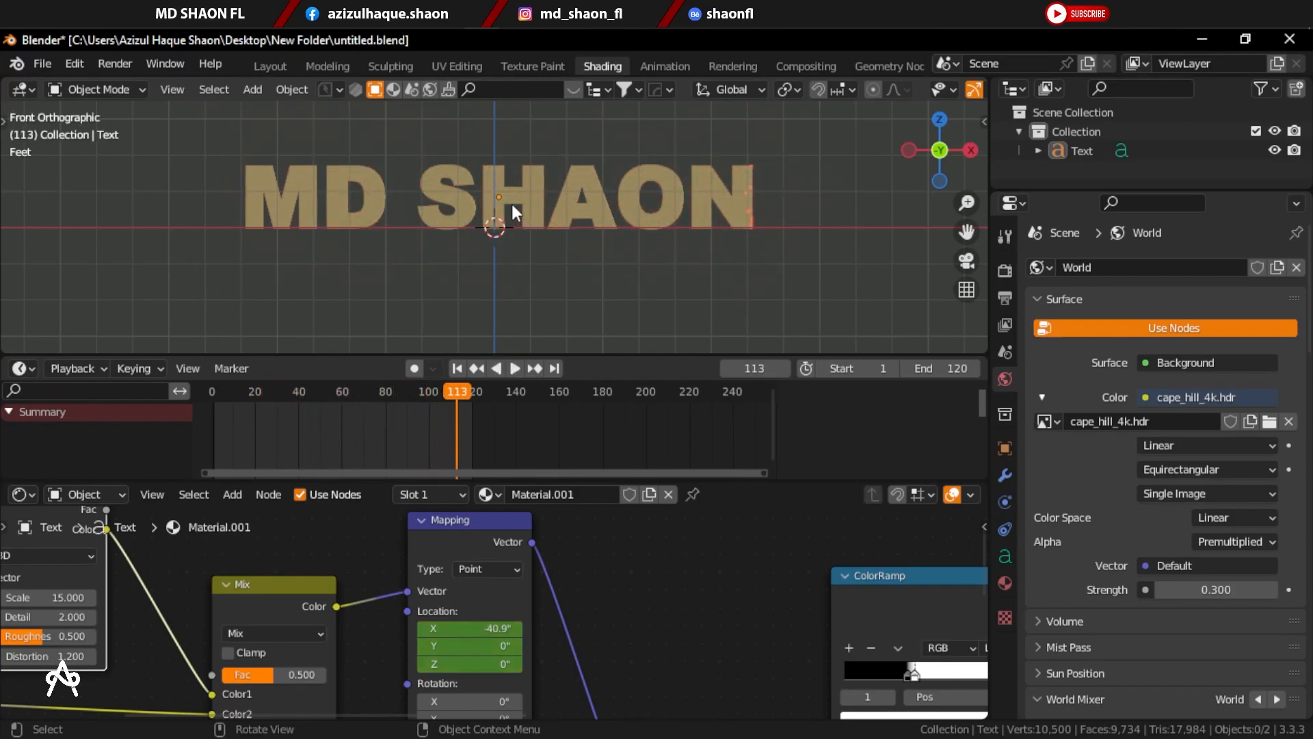
Step: Select the text object and close the Timeline by joining its area into the 3D Viewport
shift+middle_drag(554, 216, 551, 256)
click(334, 260)
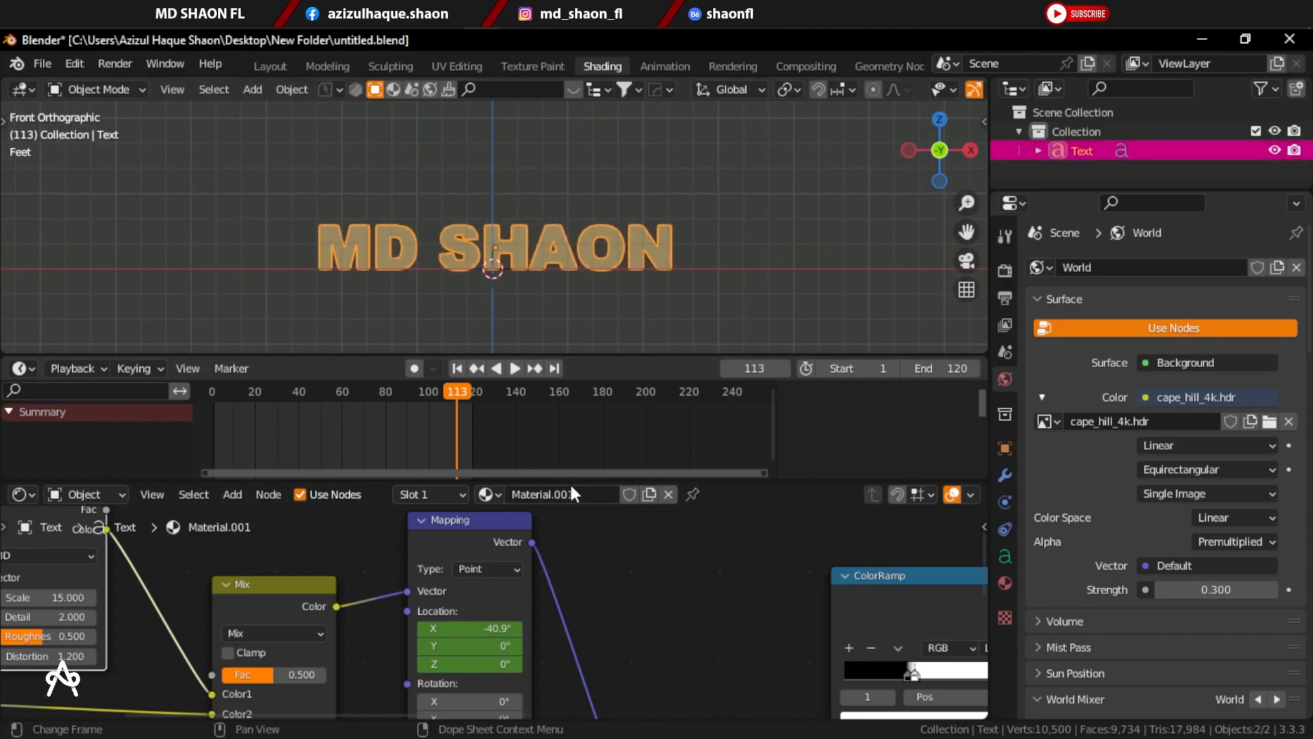
key(Home)
scroll(615, 550, down, 3)
middle_drag(615, 550, 629, 515)
right_click(543, 356)
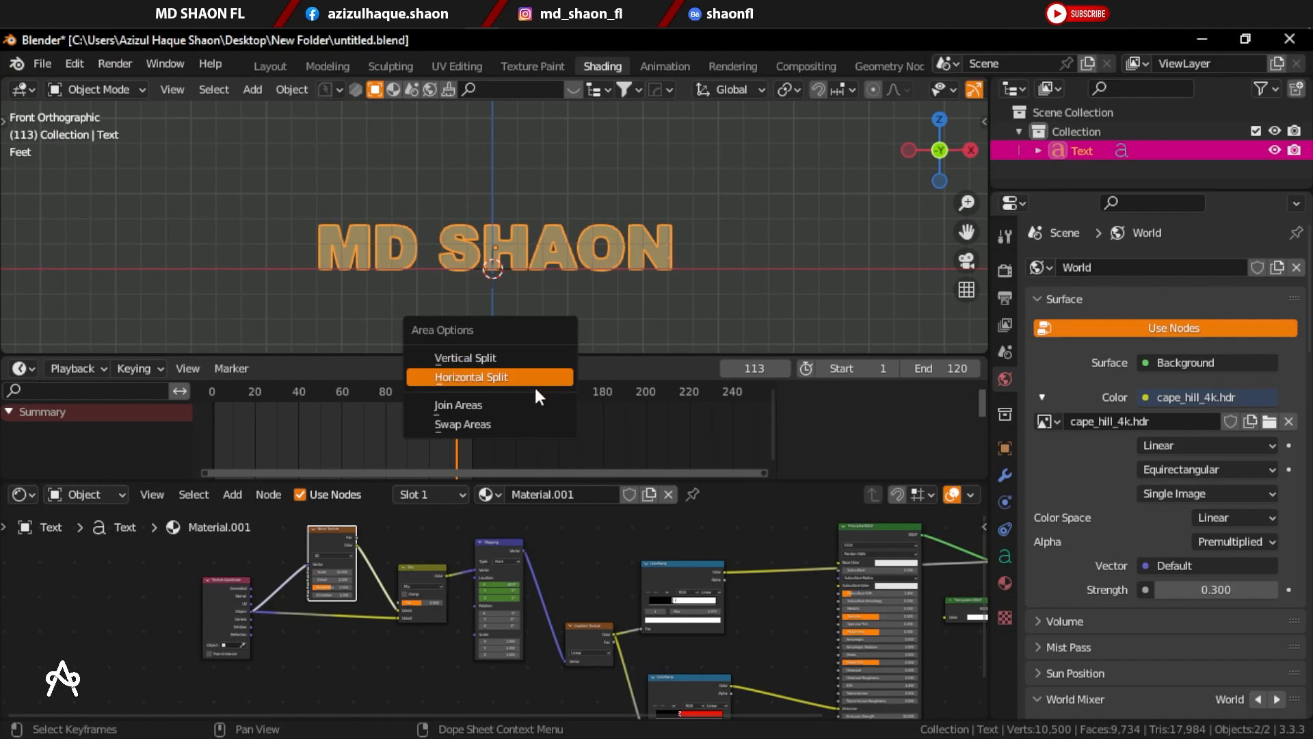
click(514, 405)
click(565, 411)
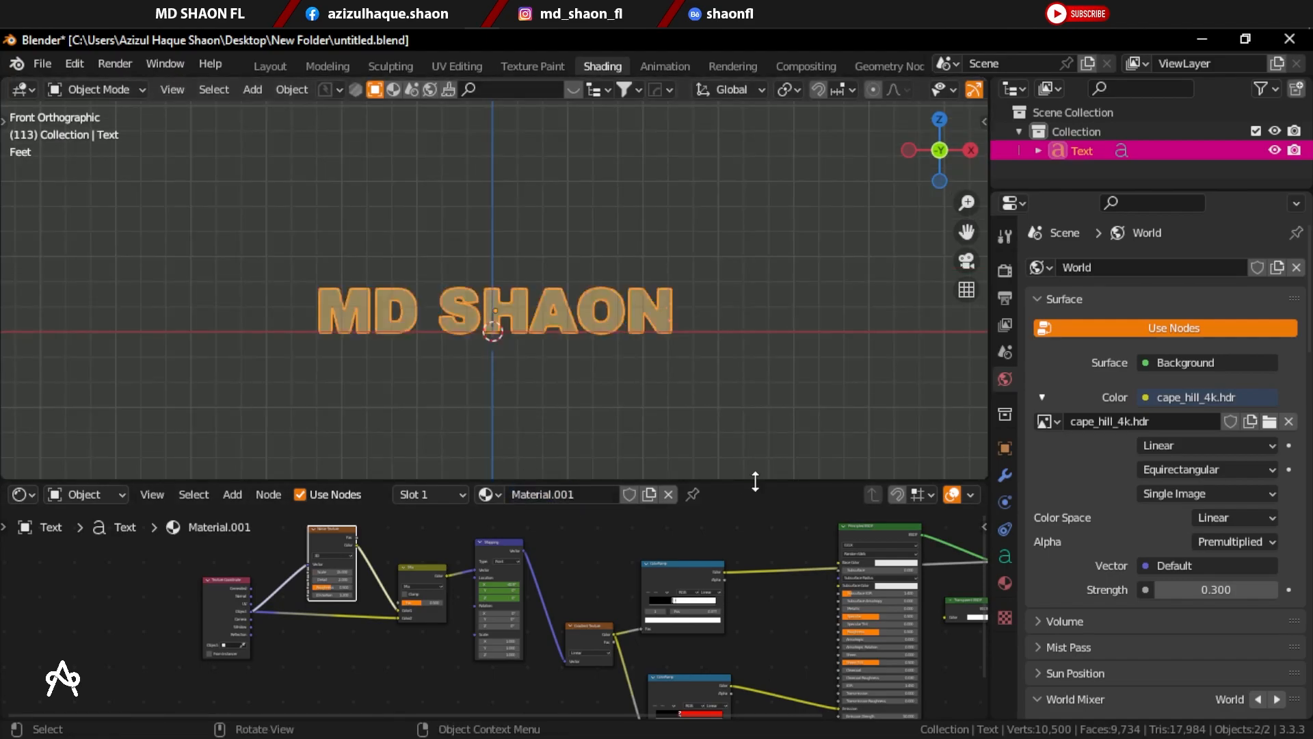
Step: Enlarge the Shader Editor area, fitting the whole node tree in it and the text in the viewport above
drag(756, 481, 748, 364)
scroll(719, 323, down, 2)
middle_drag(678, 451, 525, 470)
scroll(656, 268, down, 2)
shift+middle_drag(618, 262, 657, 264)
scroll(571, 273, up, 5)
scroll(656, 264, up, 3)
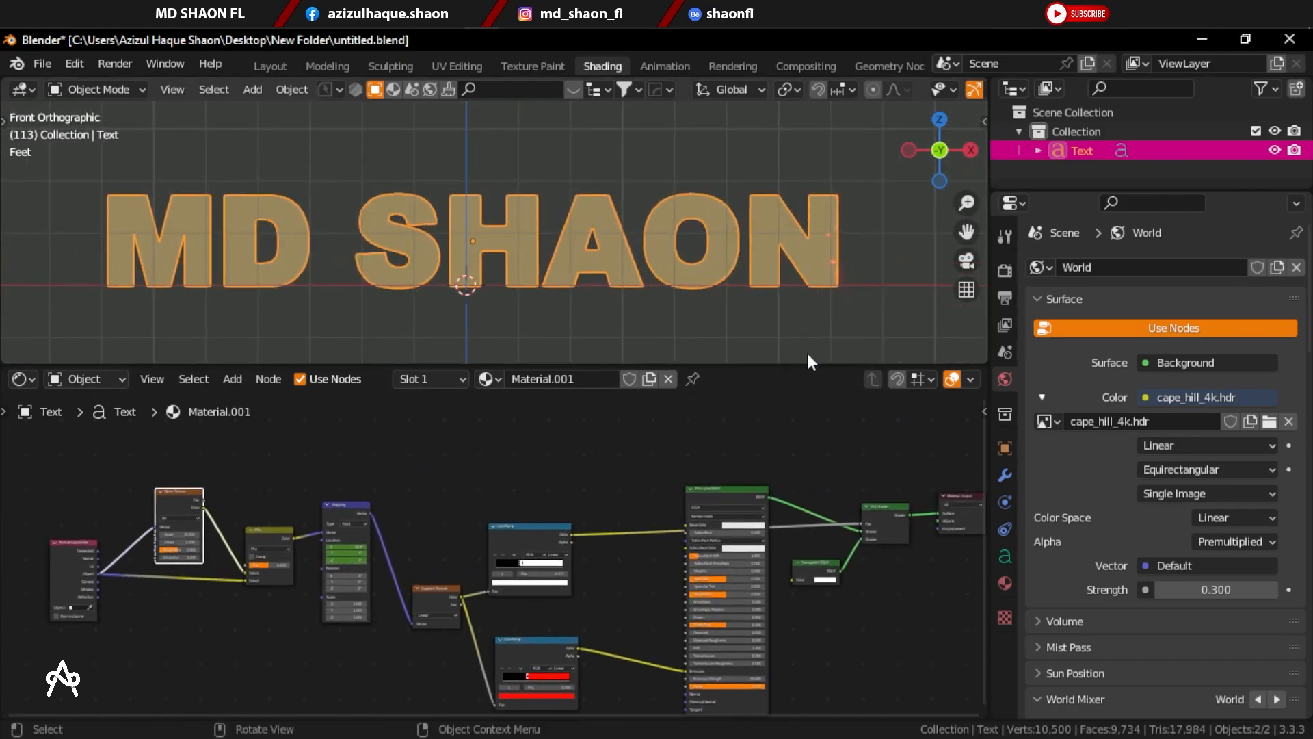
scroll(653, 280, down, 1)
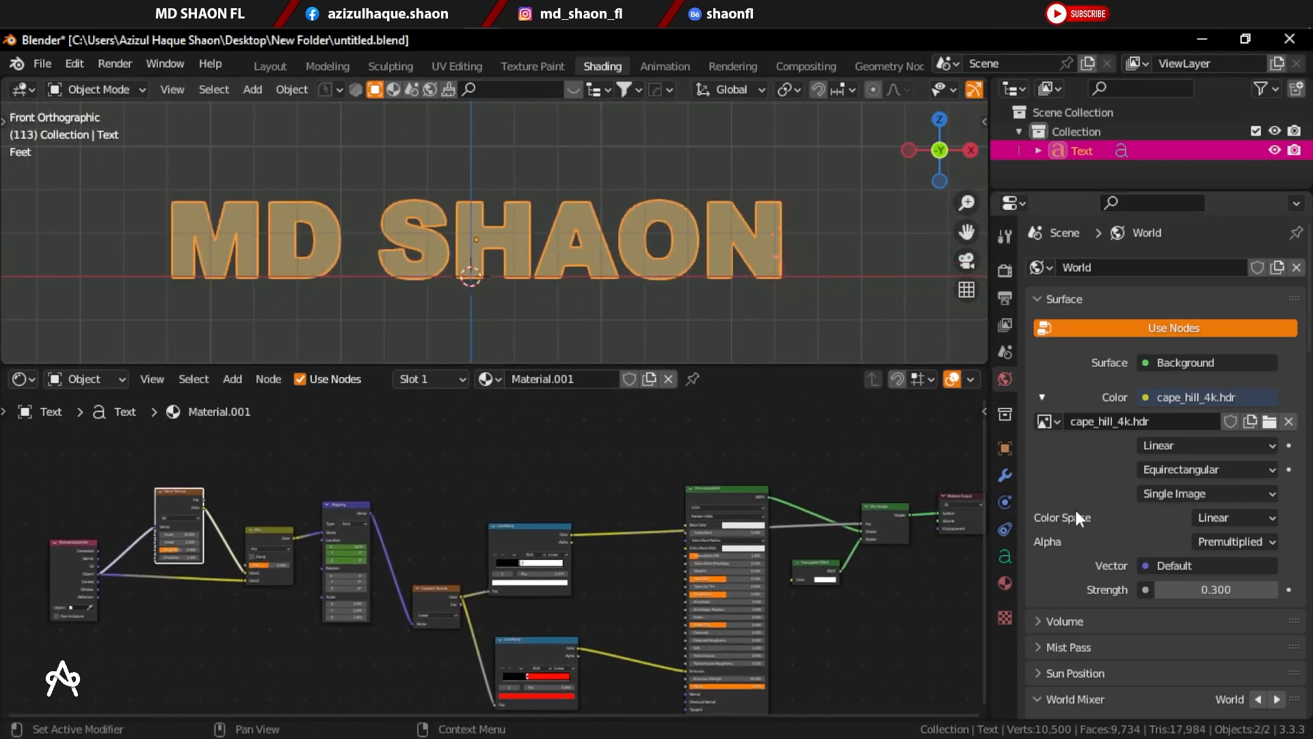
Step: Set the world background's Strength to 0 and deselect the text object
click(1174, 597)
text(0)
key(Return)
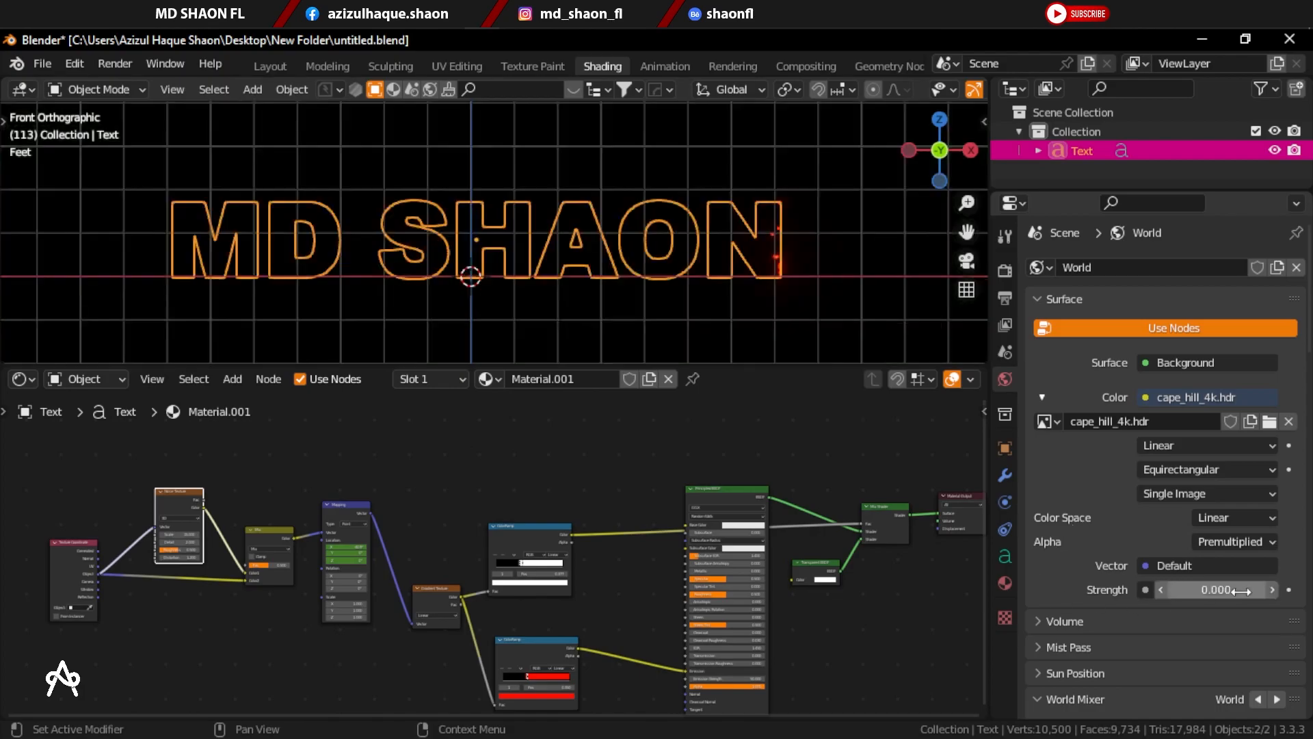
click(881, 359)
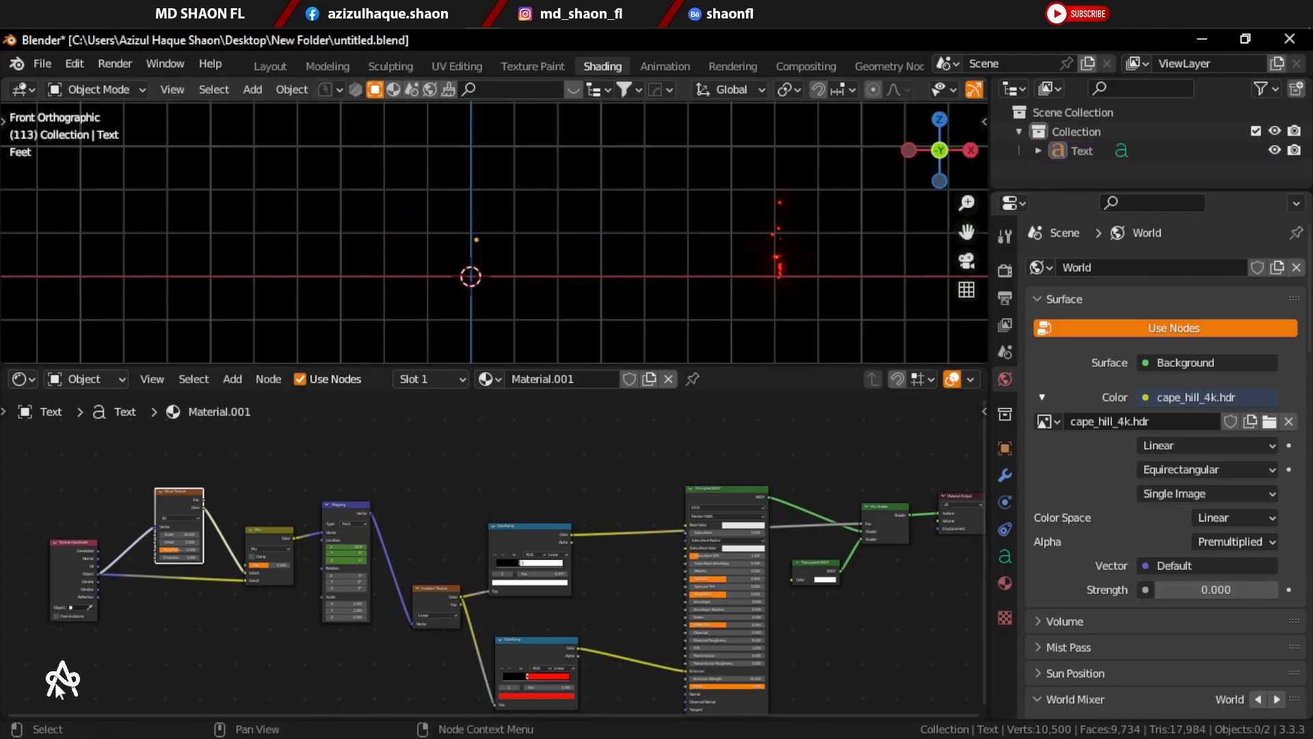
Step: Split off a narrow Timeline area below the Shader Editor
drag(4, 715, 4, 639)
click(18, 654)
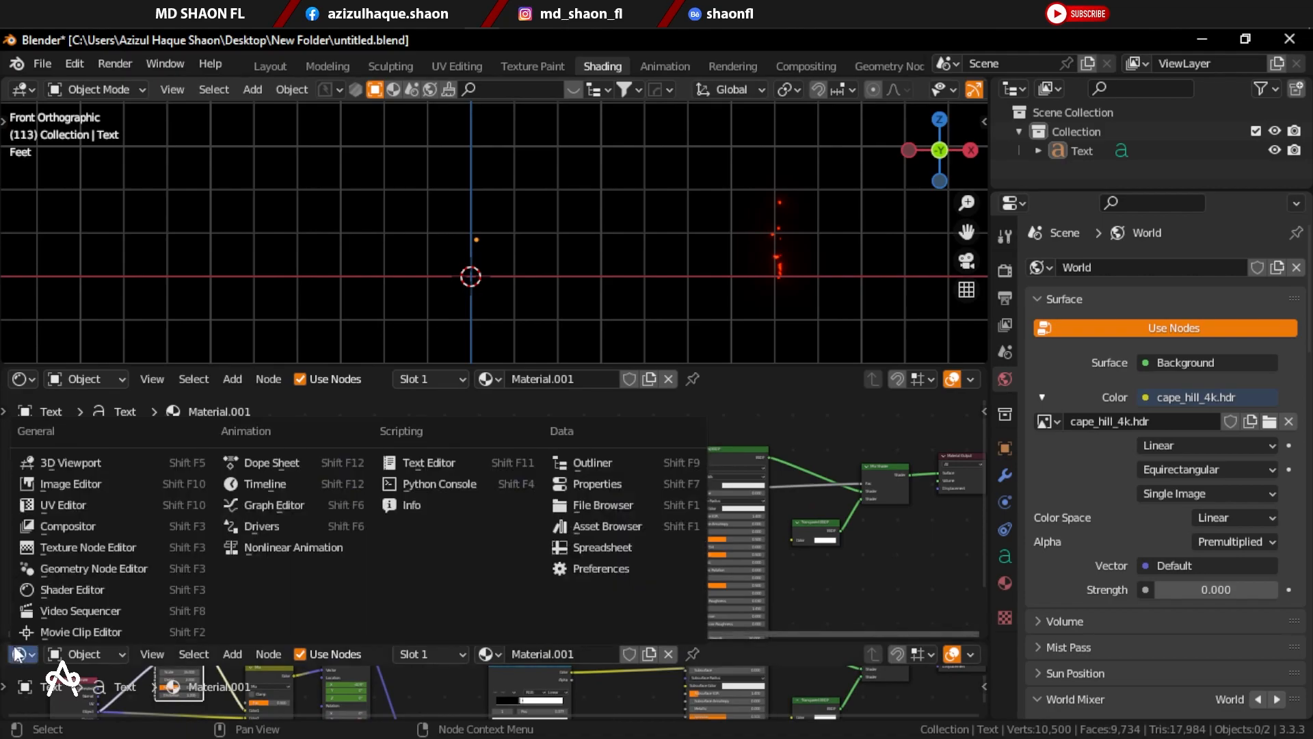
click(255, 484)
Step: Hide the viewport overlays and play the reveal animation from the first frame, stopping at frame 74
click(458, 654)
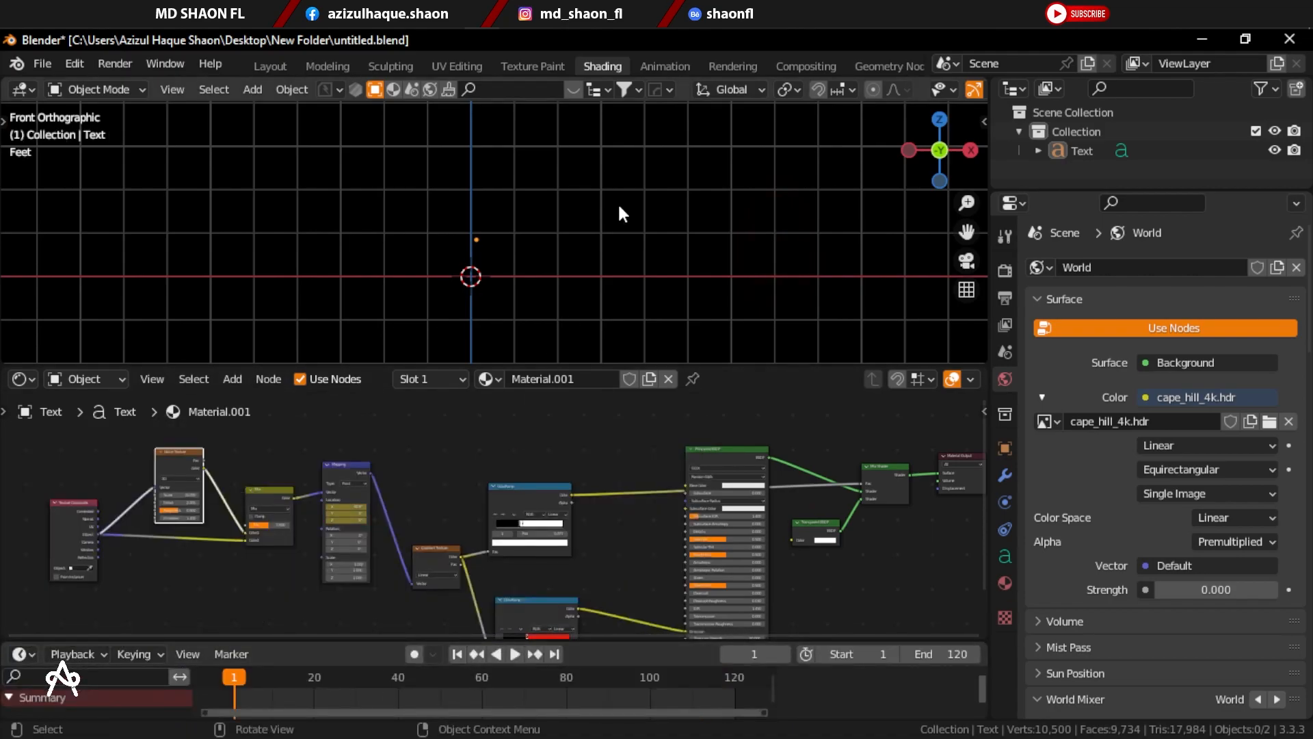
shift+middle_drag(605, 332, 598, 276)
key(space)
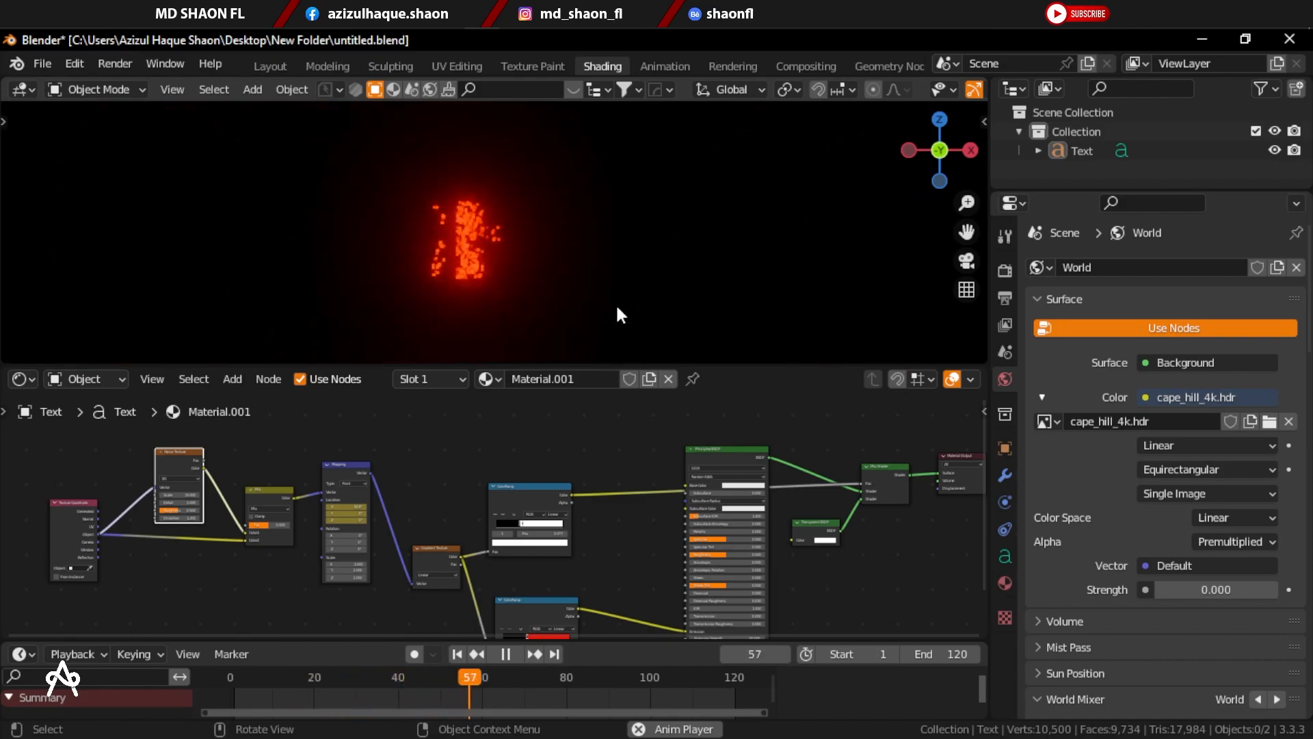
key(space)
shift+middle_drag(637, 514, 631, 438)
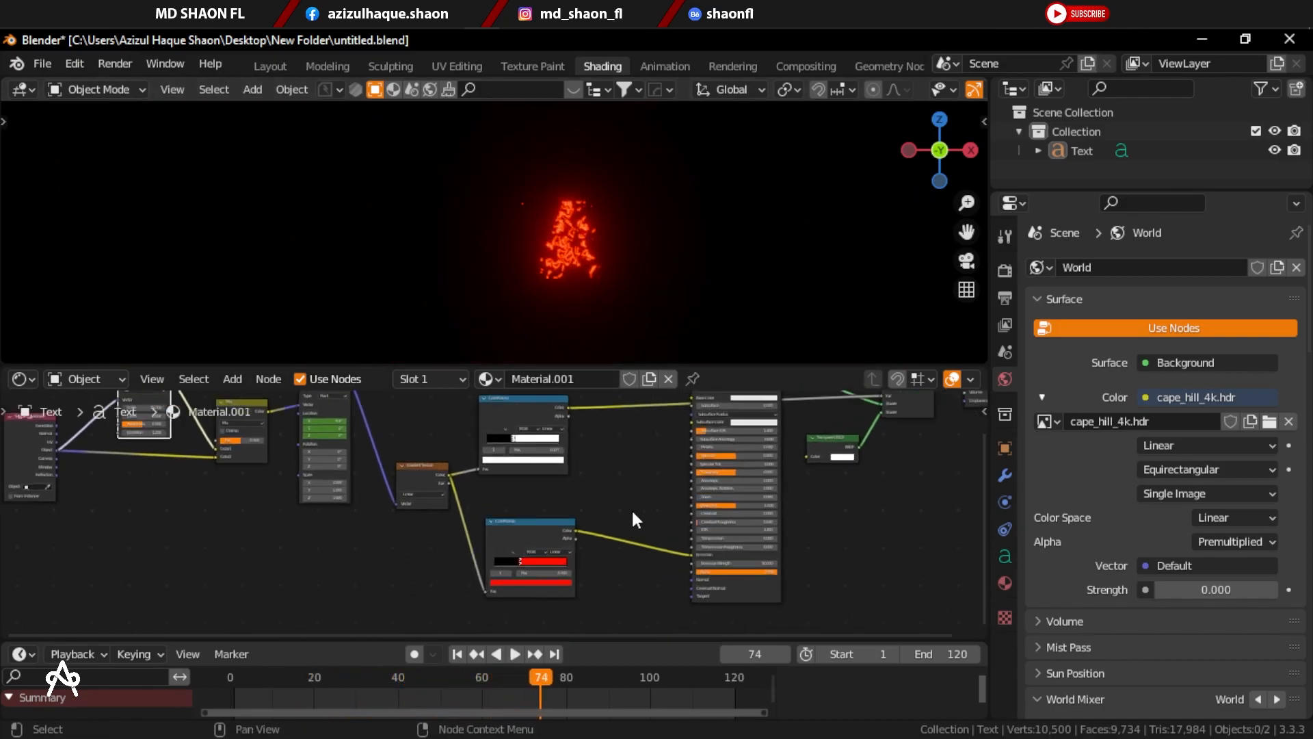
Step: Change the bright stop of the ColorRamp feeding the Principled BSDF's Emission from red to blue
scroll(616, 561, up, 9)
shift+middle_drag(603, 597, 607, 531)
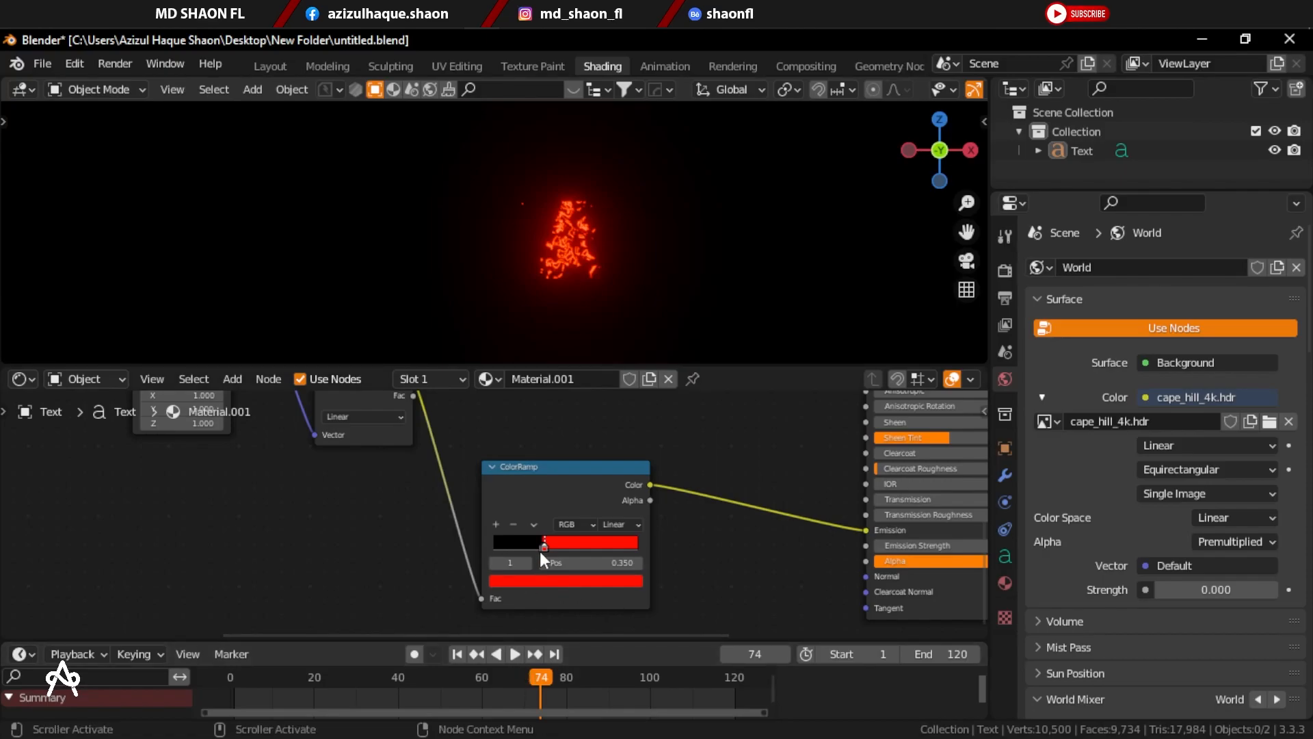
click(546, 580)
drag(583, 449, 597, 409)
scroll(620, 502, down, 4)
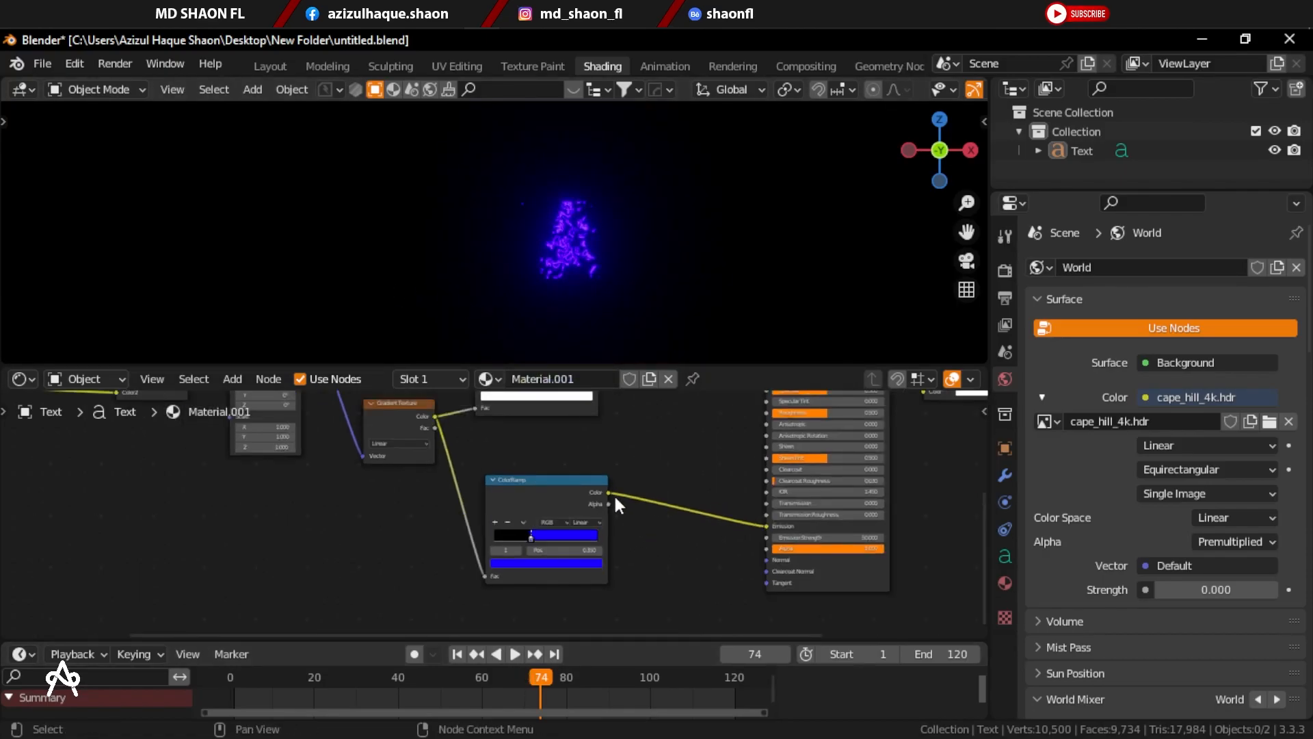
Step: Try a light green Base Color on the Principled BSDF node
shift+middle_drag(619, 494, 464, 542)
scroll(473, 513, down, 4)
shift+middle_drag(663, 488, 637, 593)
scroll(574, 537, up, 4)
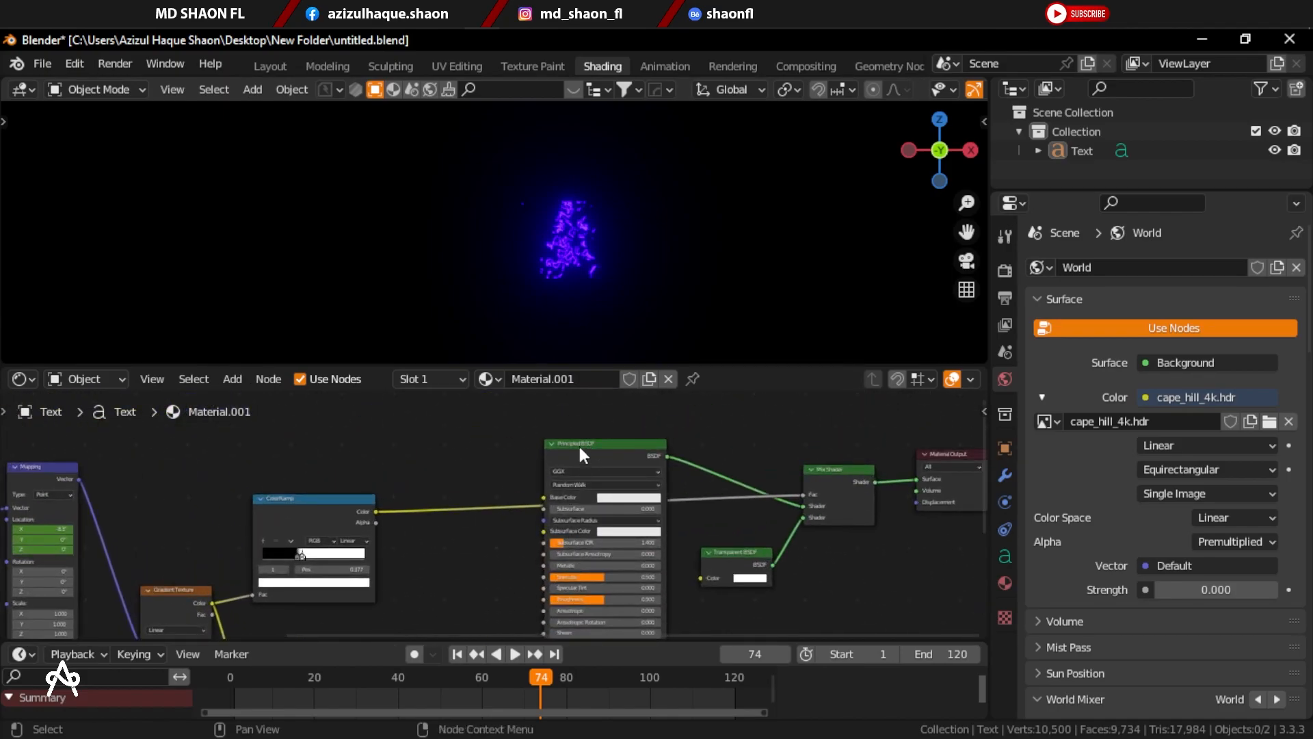
scroll(565, 446, up, 3)
click(607, 472)
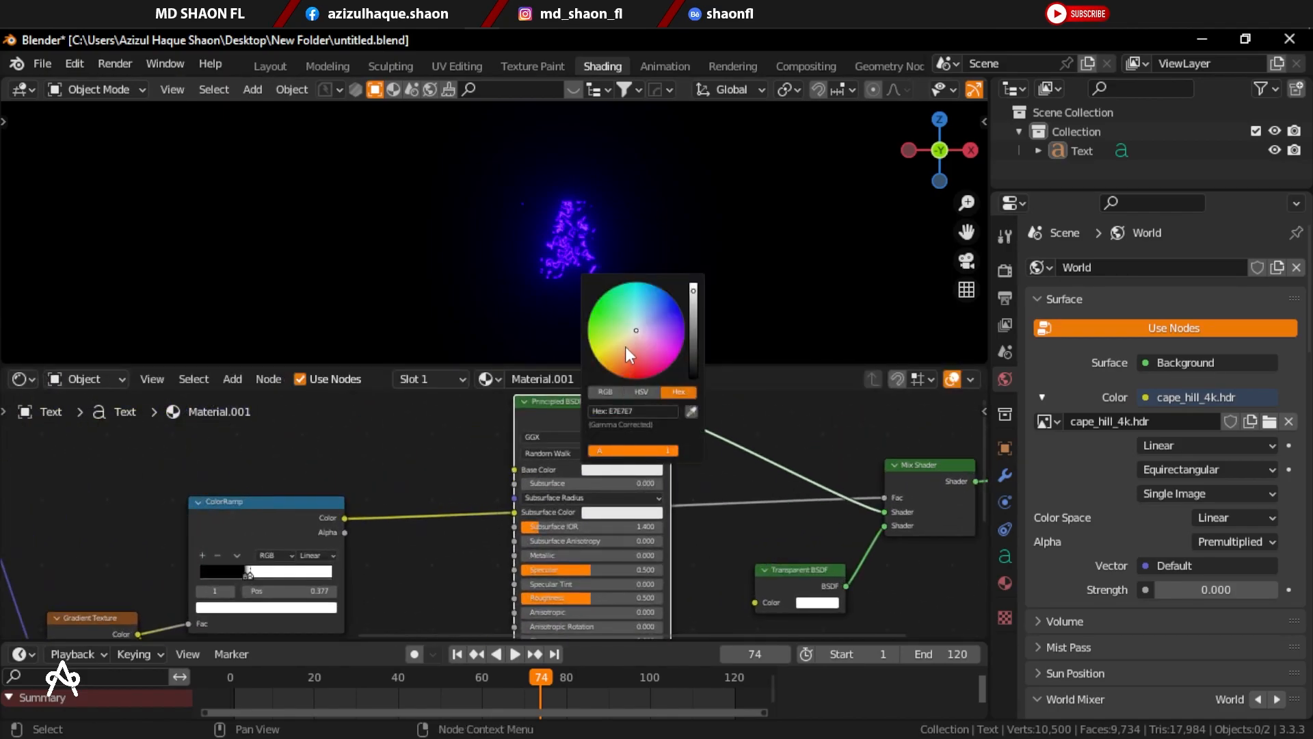
drag(610, 317, 611, 316)
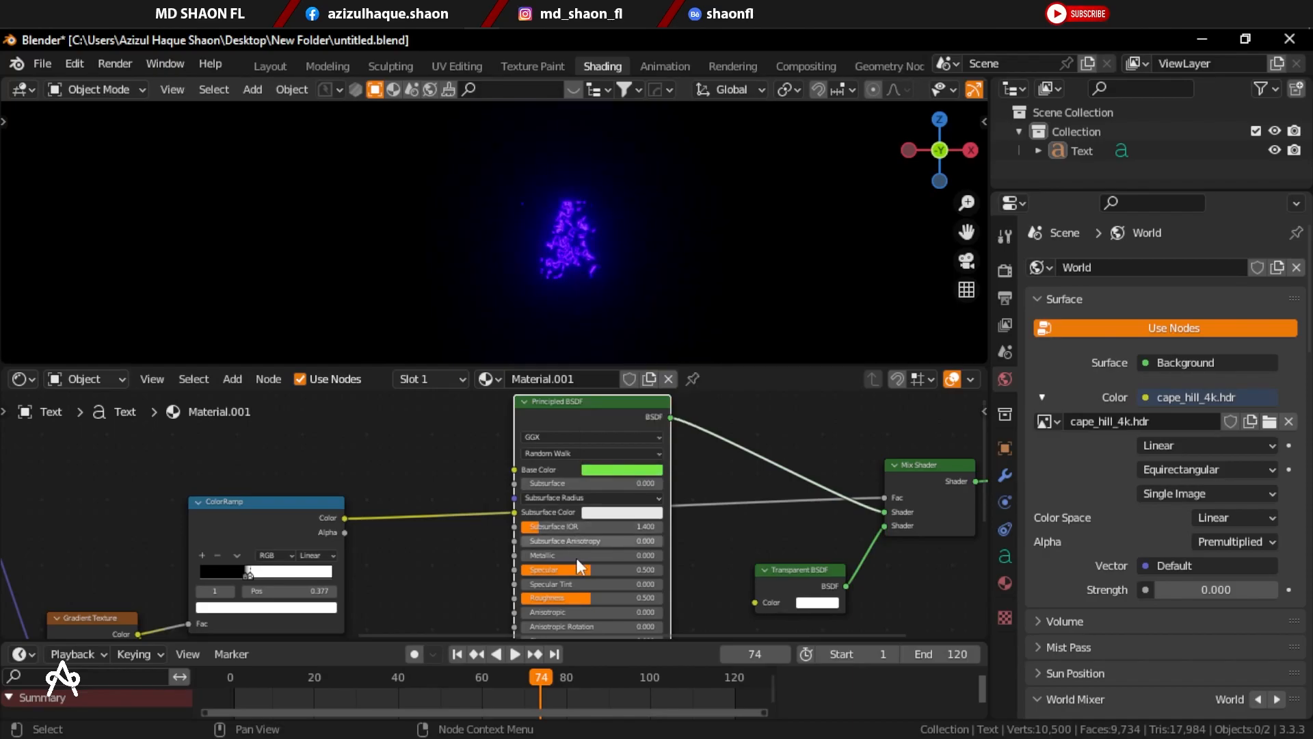
Step: Examine the Principled BSDF's Emission Strength setting and the node's connection to the Mix Shader
middle_drag(660, 608, 668, 502)
scroll(581, 532, up, 4)
middle_drag(581, 532, 590, 414)
scroll(594, 598, up, 2)
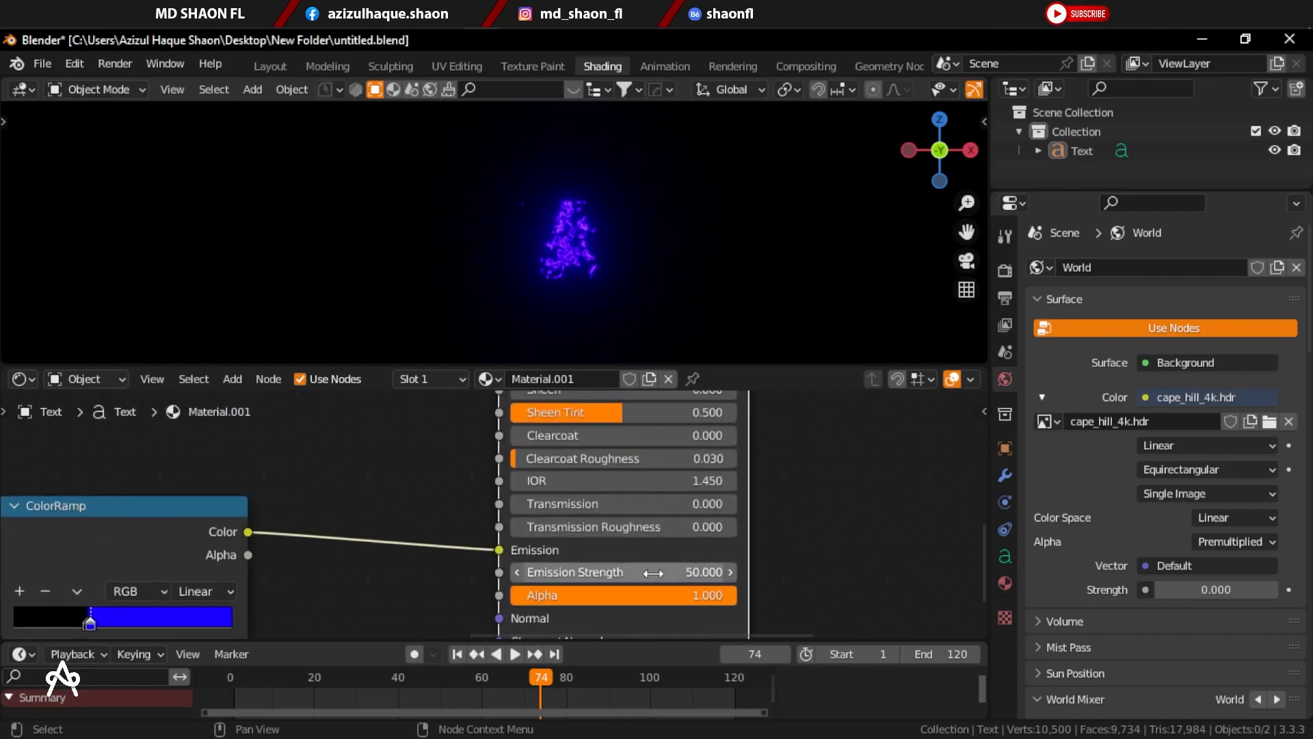
scroll(626, 577, down, 7)
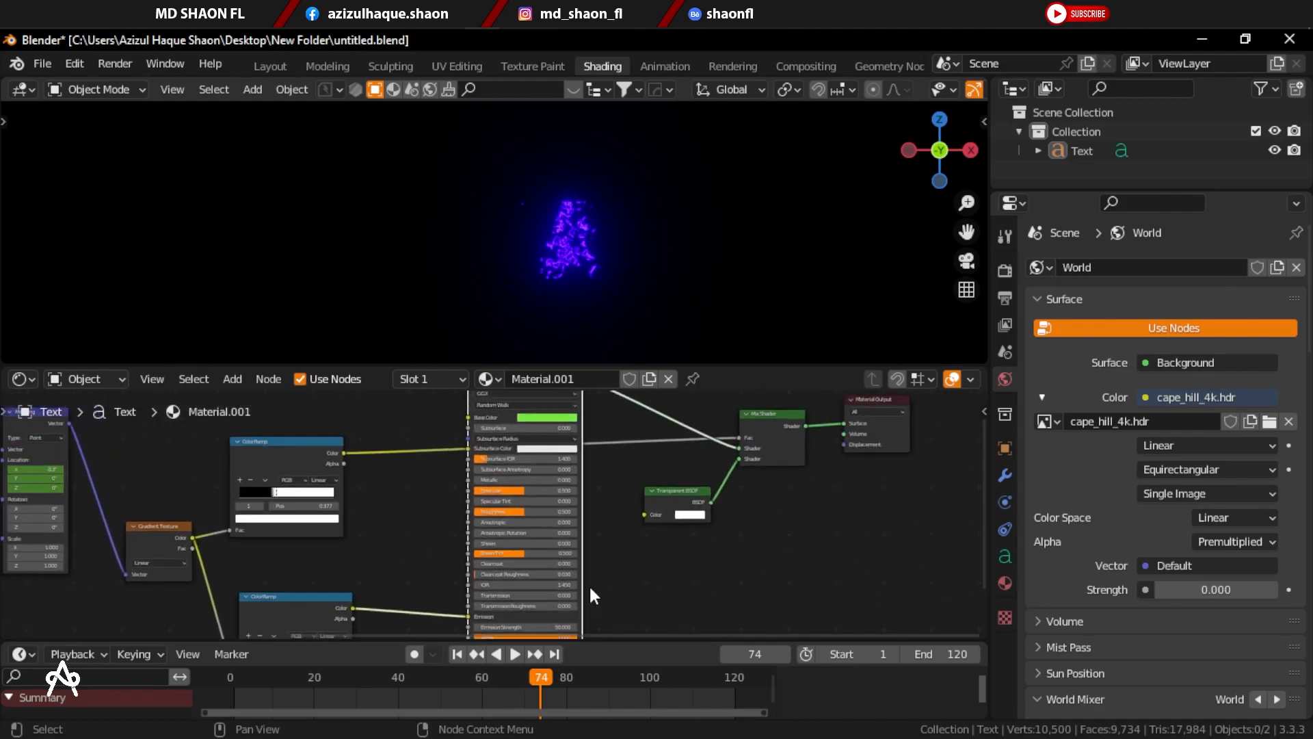
middle_drag(579, 507, 531, 546)
scroll(531, 548, up, 3)
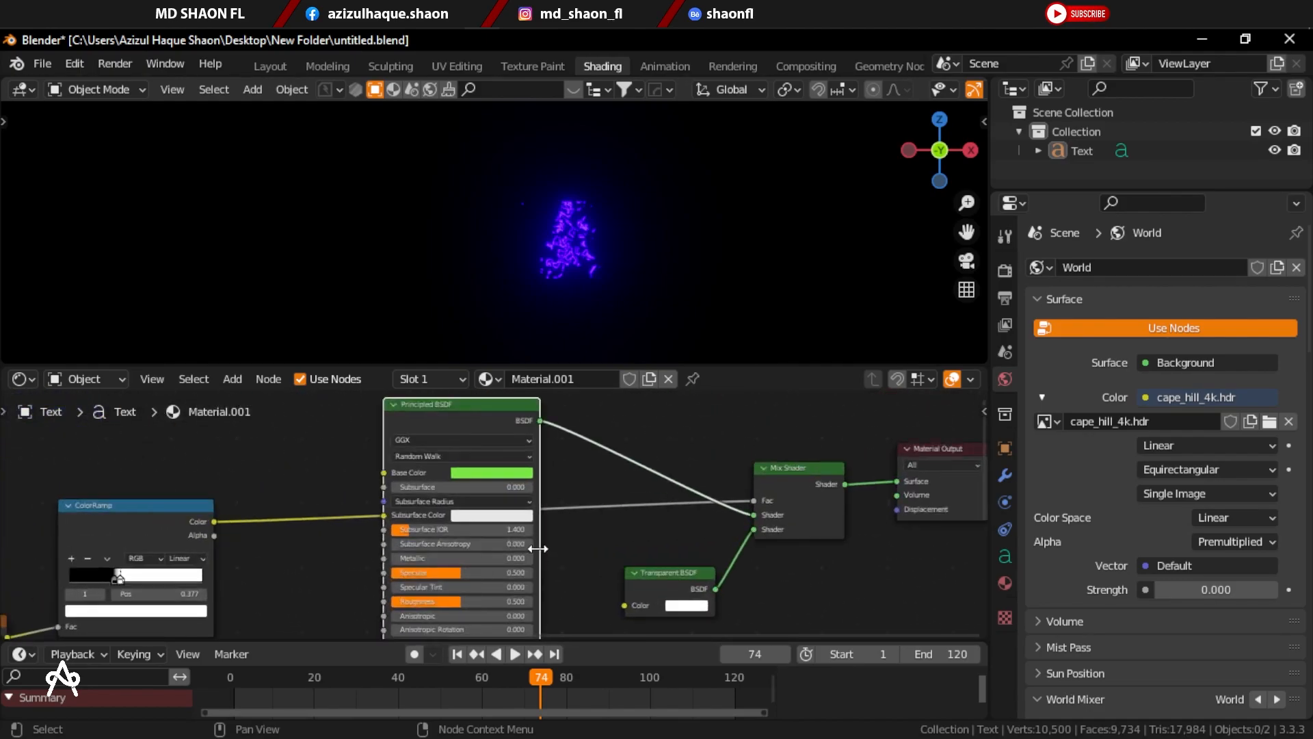
scroll(557, 553, down, 2)
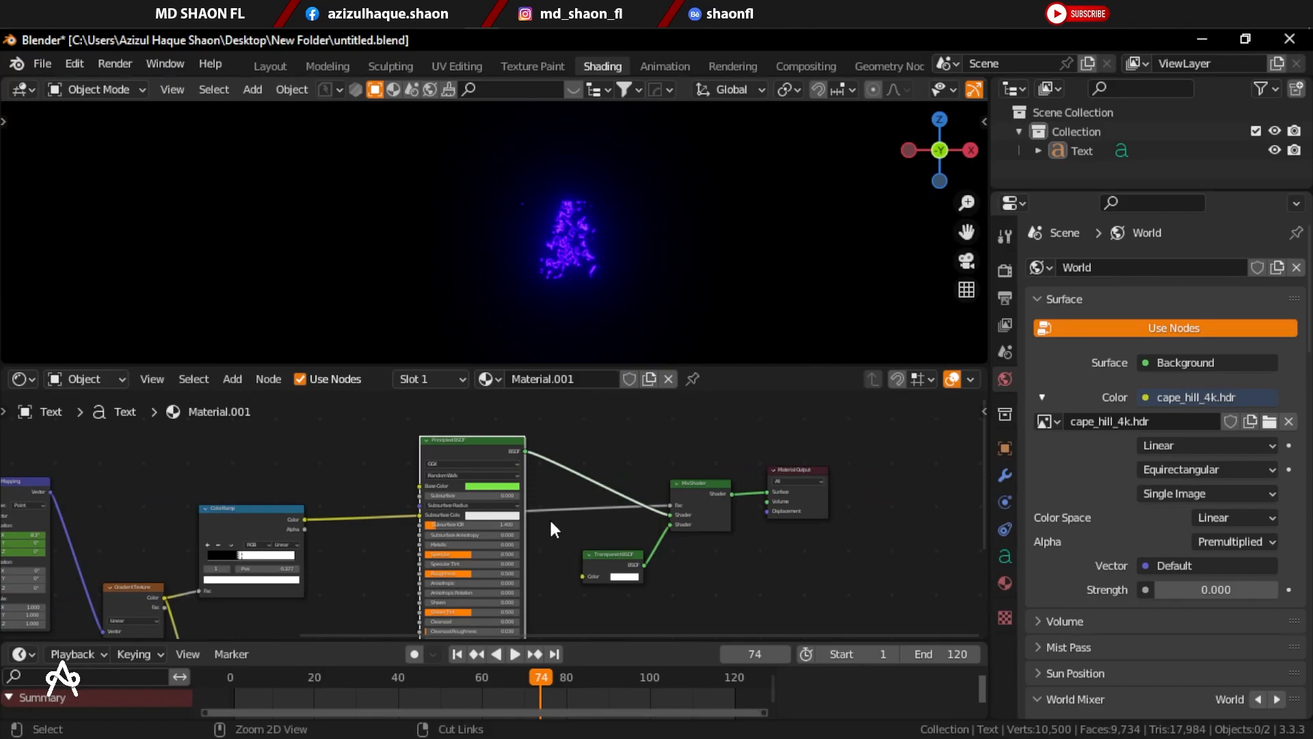
scroll(552, 523, up, 4)
scroll(519, 485, down, 1)
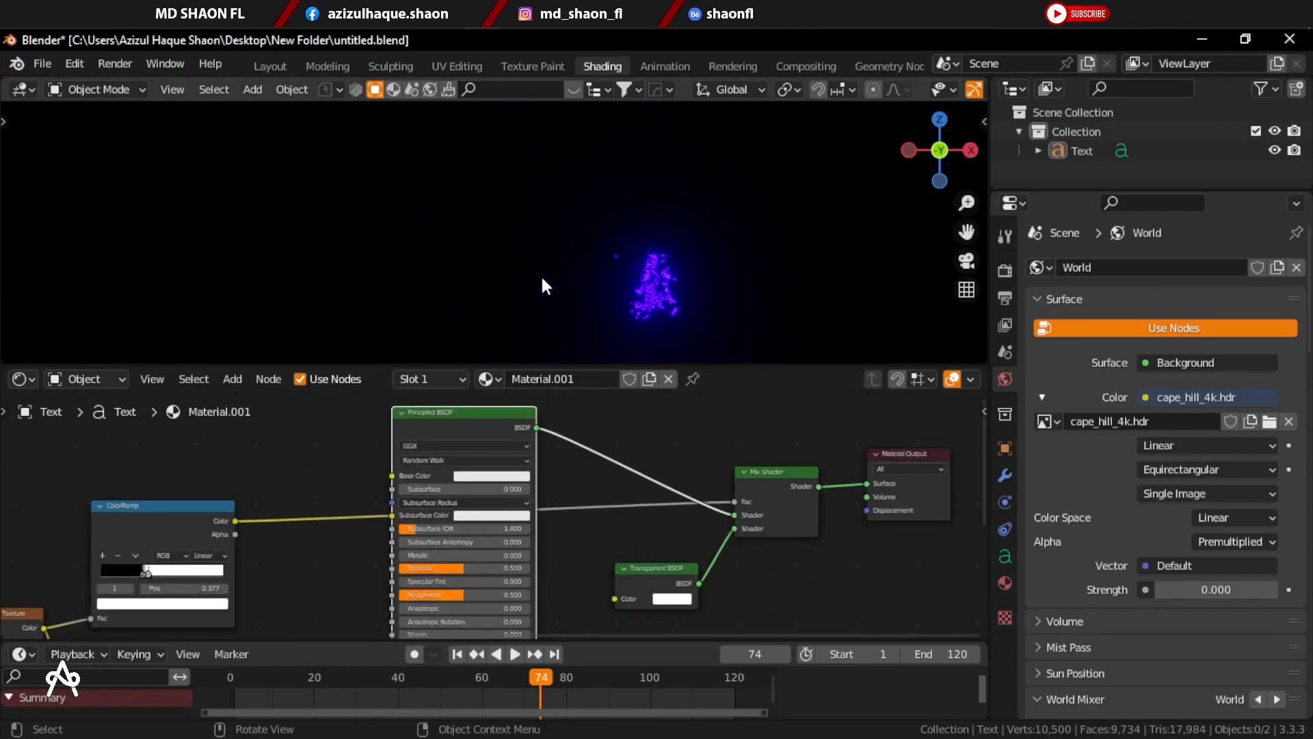
Step: Set the Principled BSDF's Base Color to saturated green and its Metallic value to 1.000
click(494, 476)
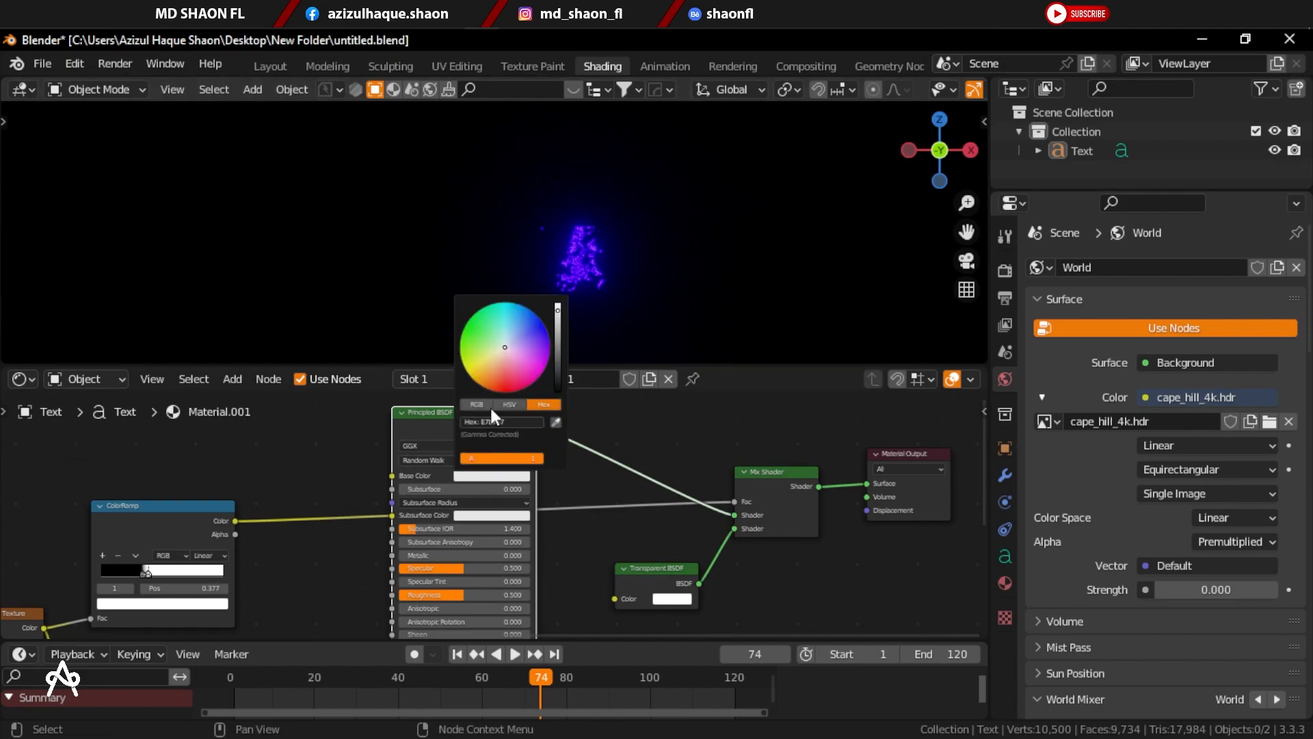
drag(442, 556, 530, 556)
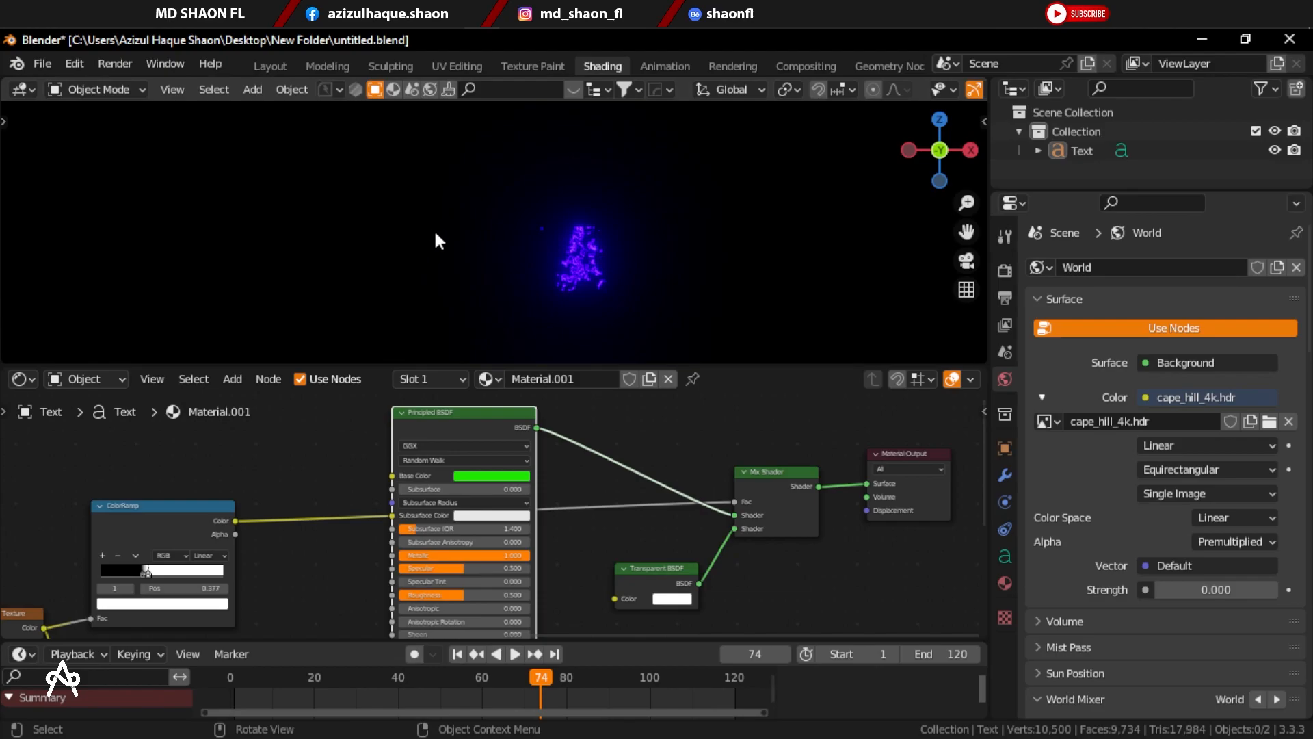
Step: Raise the world background's Strength to 0.100 and set the Principled BSDF's Base Color to a pale off-white
click(1270, 590)
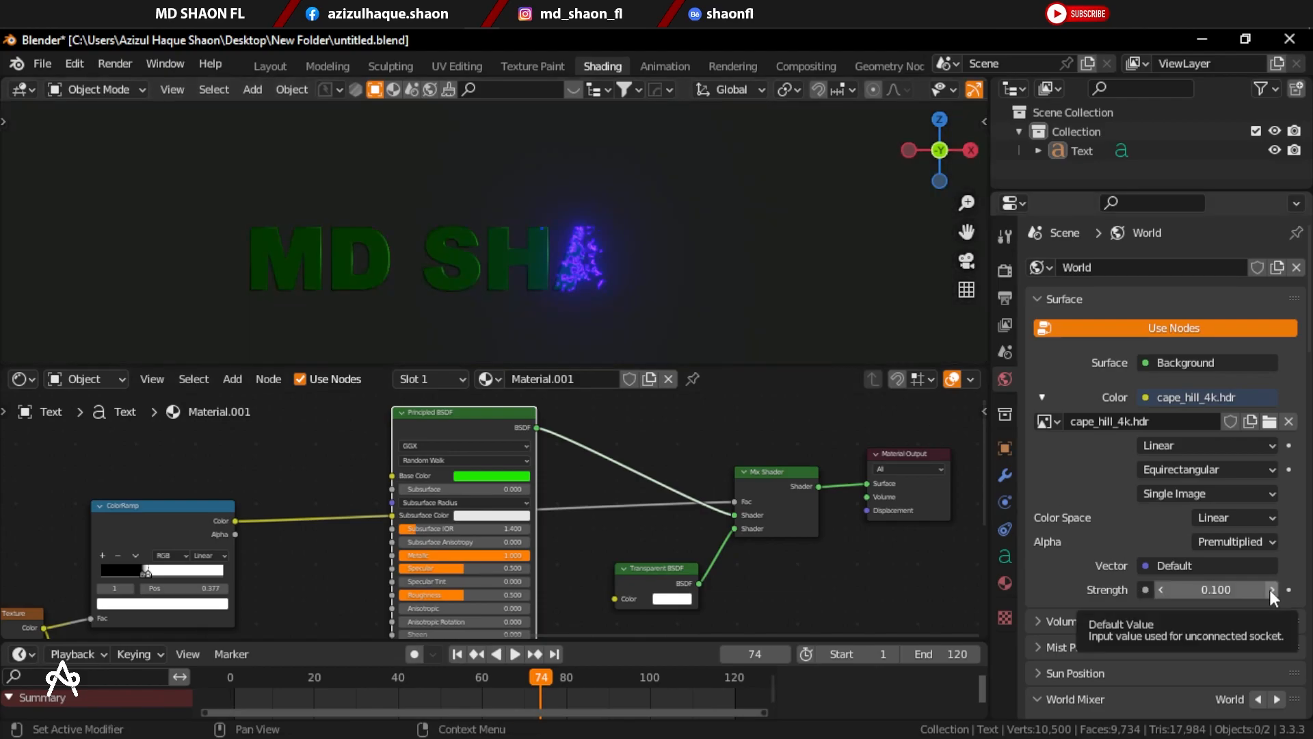
click(507, 477)
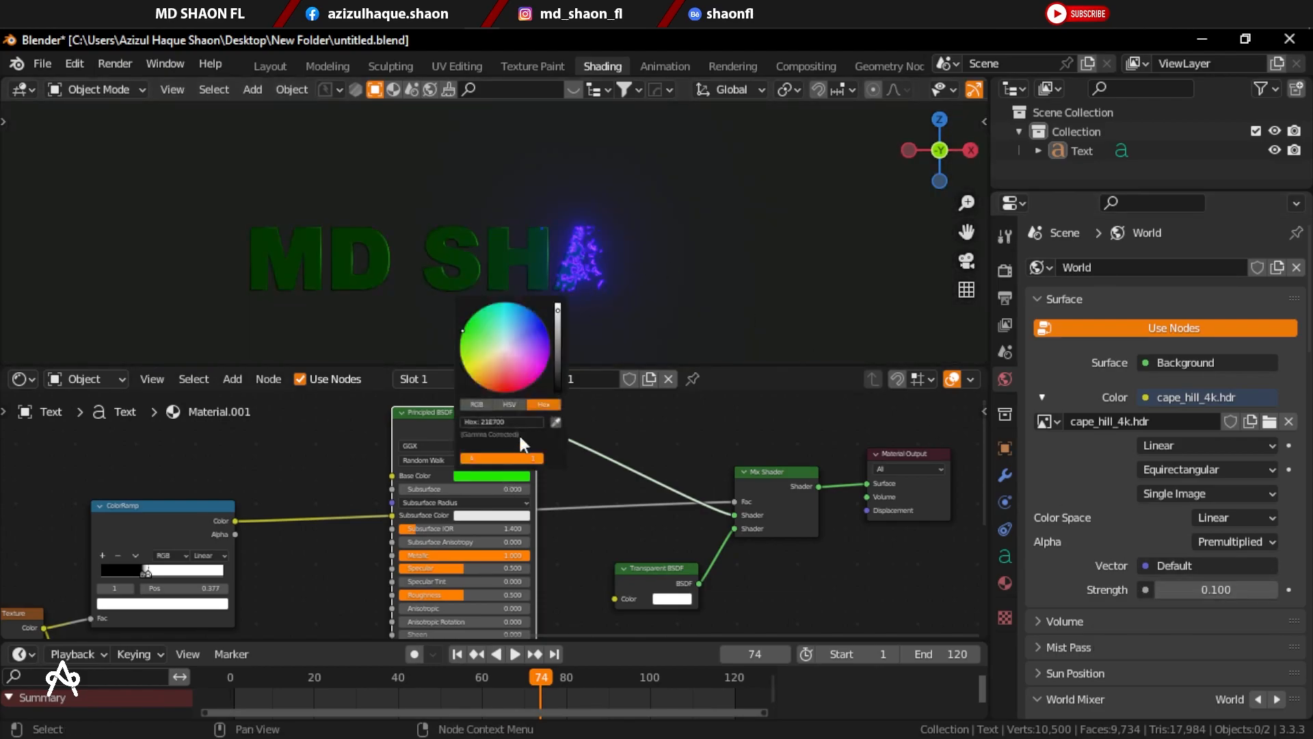
click(503, 350)
click(515, 14)
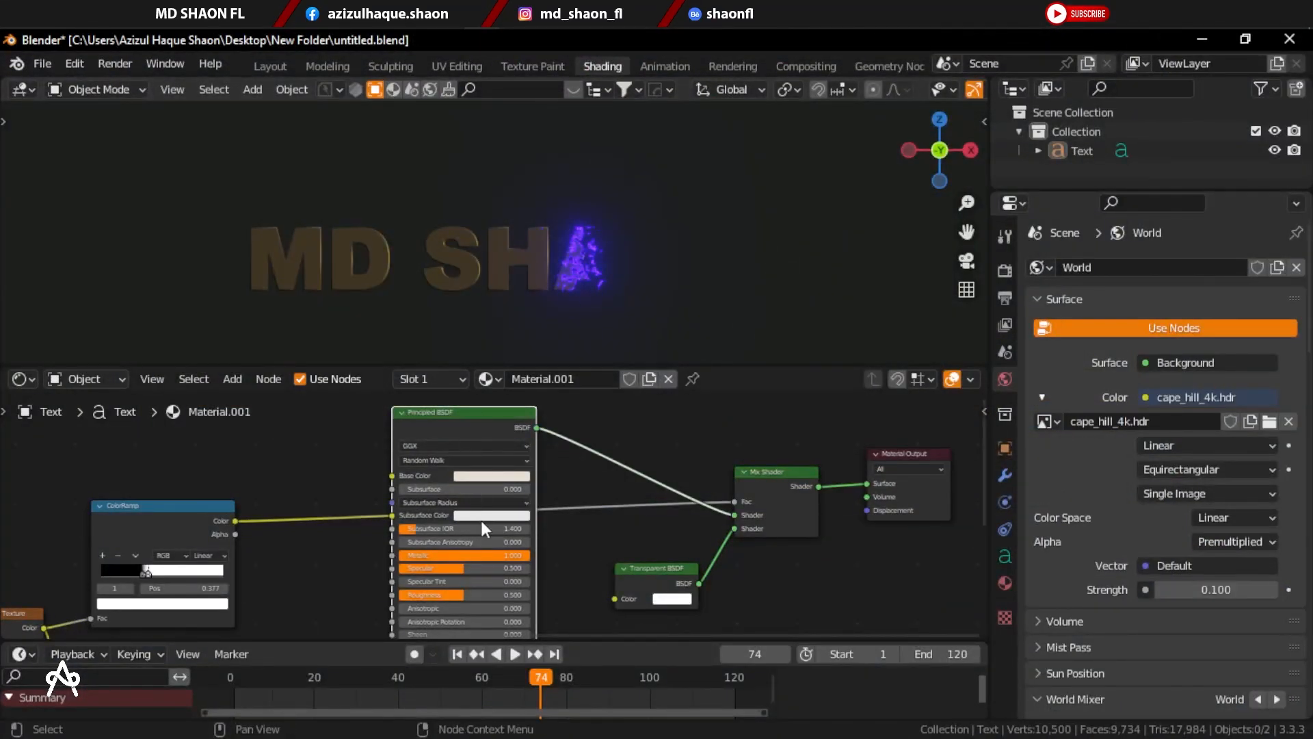
Step: Set the world background's Strength to 1 and load A_light.hdr as its environment image
scroll(821, 444, up, 1)
click(1216, 590)
text(1)
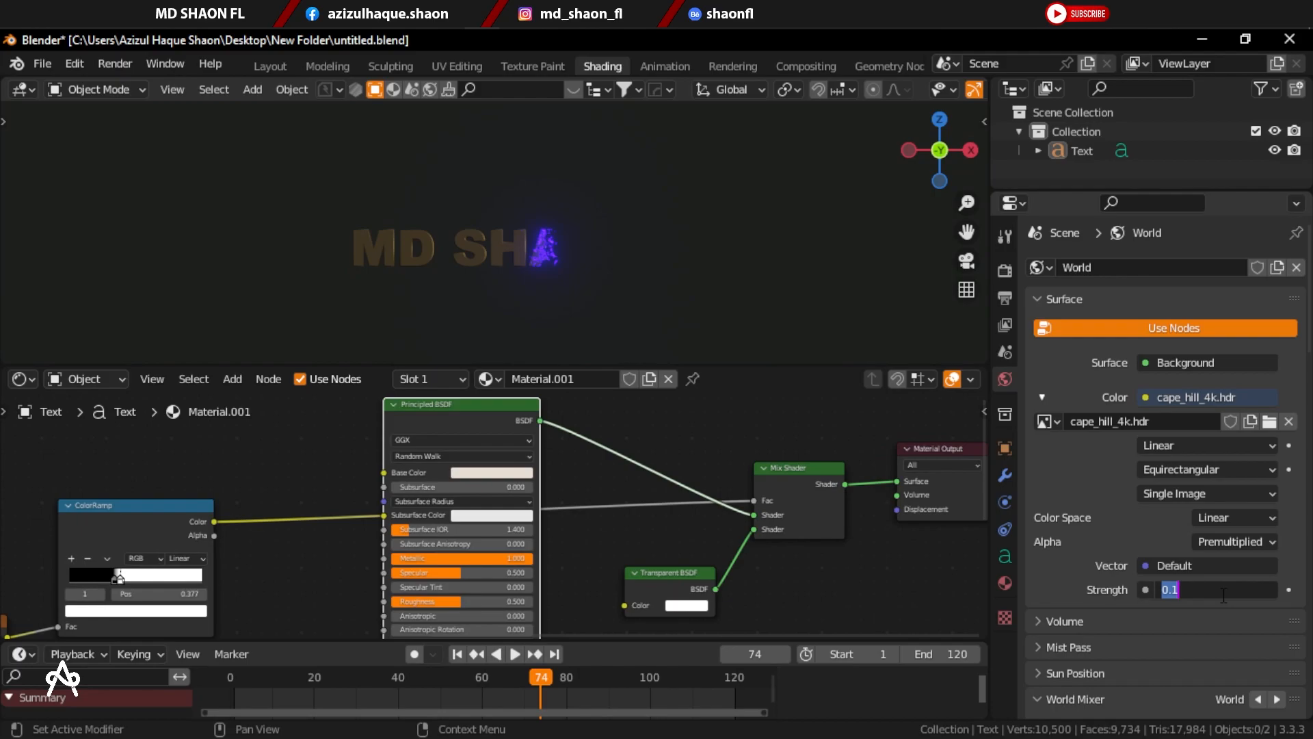
key(Return)
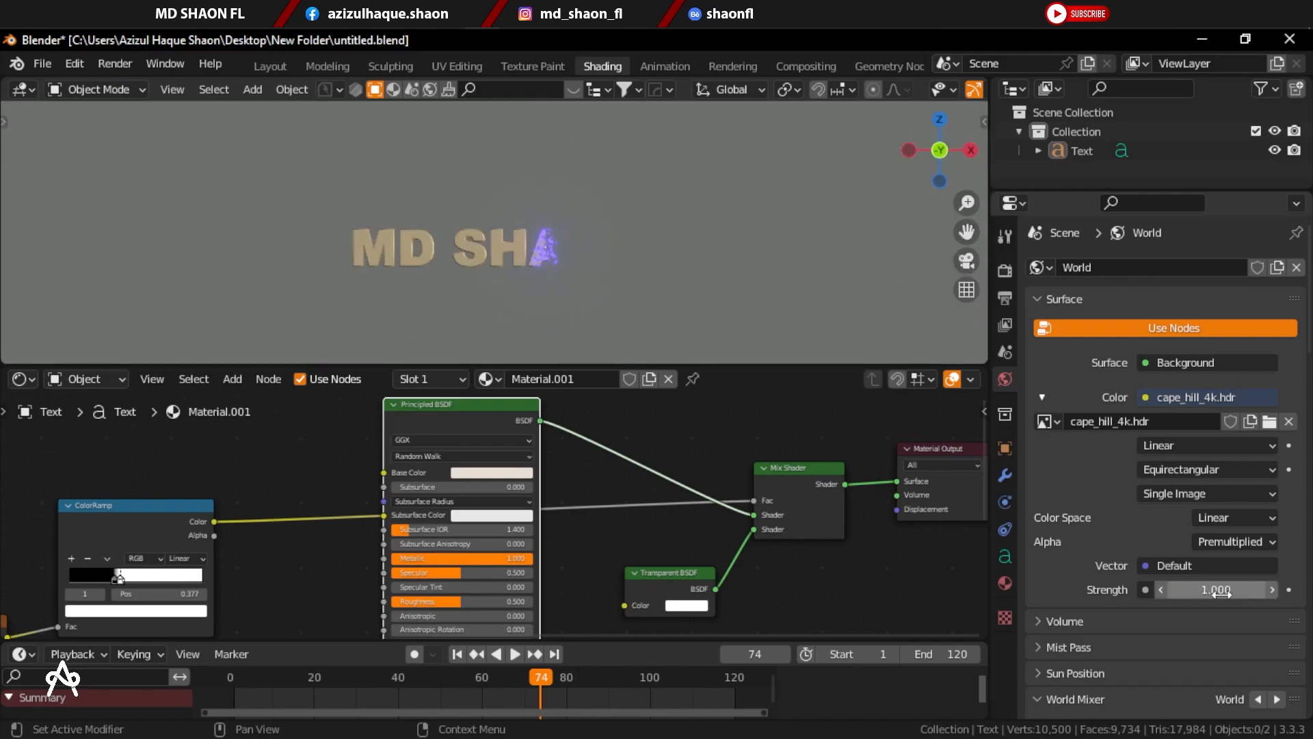
click(1270, 422)
double_click(487, 224)
Step: Play the reveal animation from the first frame with the whole node tree in view, stopping at frame 101
scroll(556, 311, up, 3)
click(457, 654)
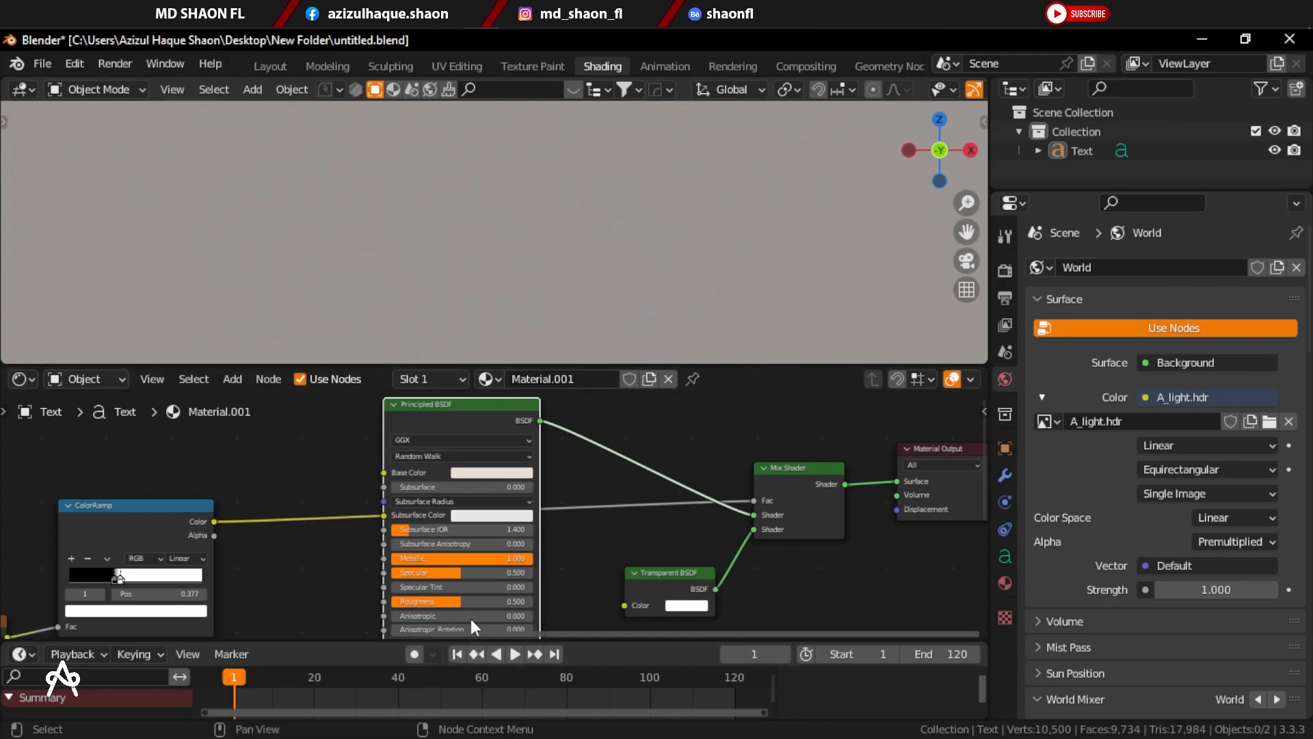
key(space)
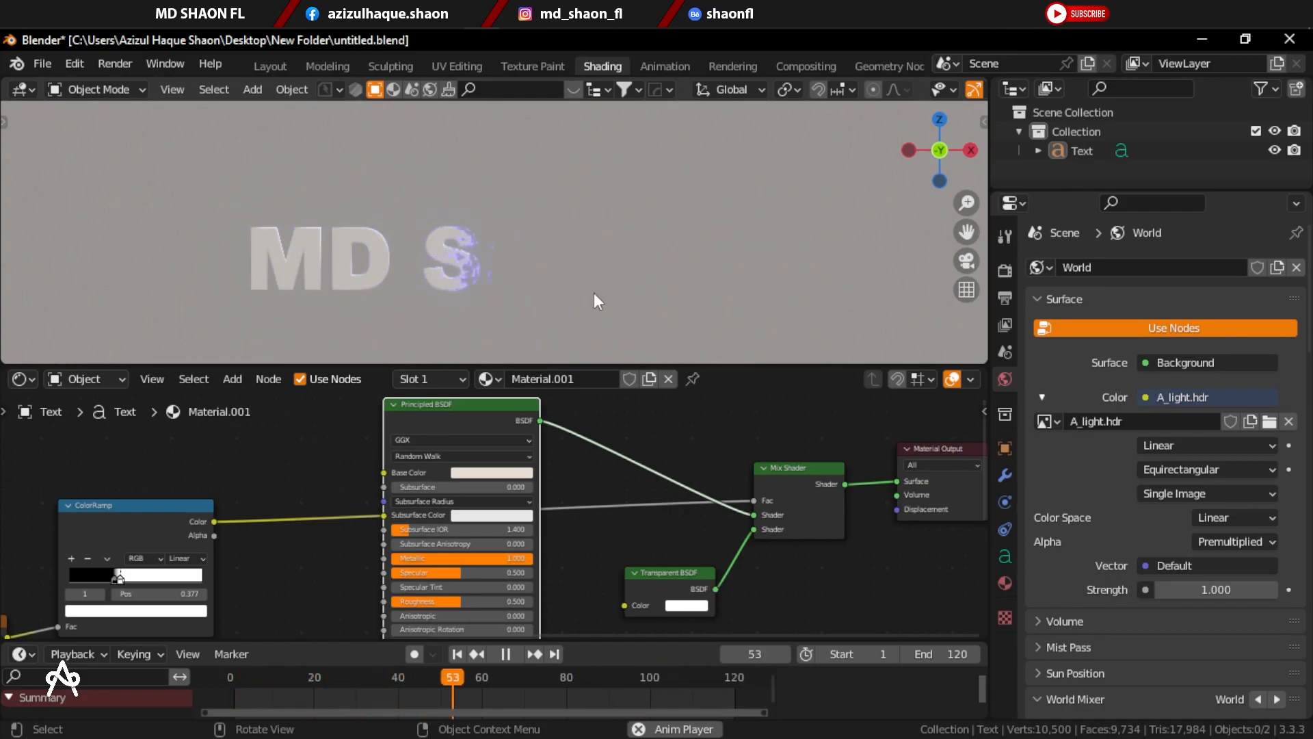
scroll(534, 515, down, 4)
scroll(547, 445, down, 3)
scroll(496, 533, up, 3)
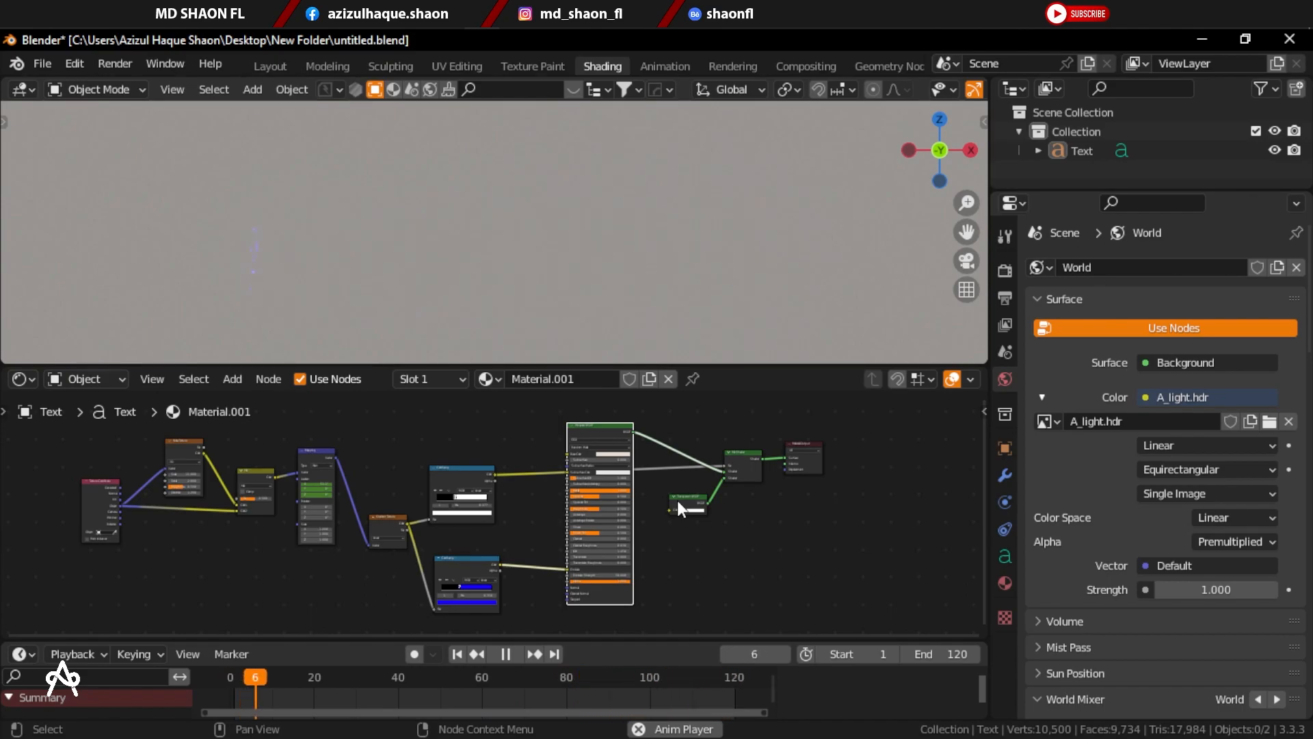
scroll(497, 517, up, 1)
middle_drag(326, 521, 492, 514)
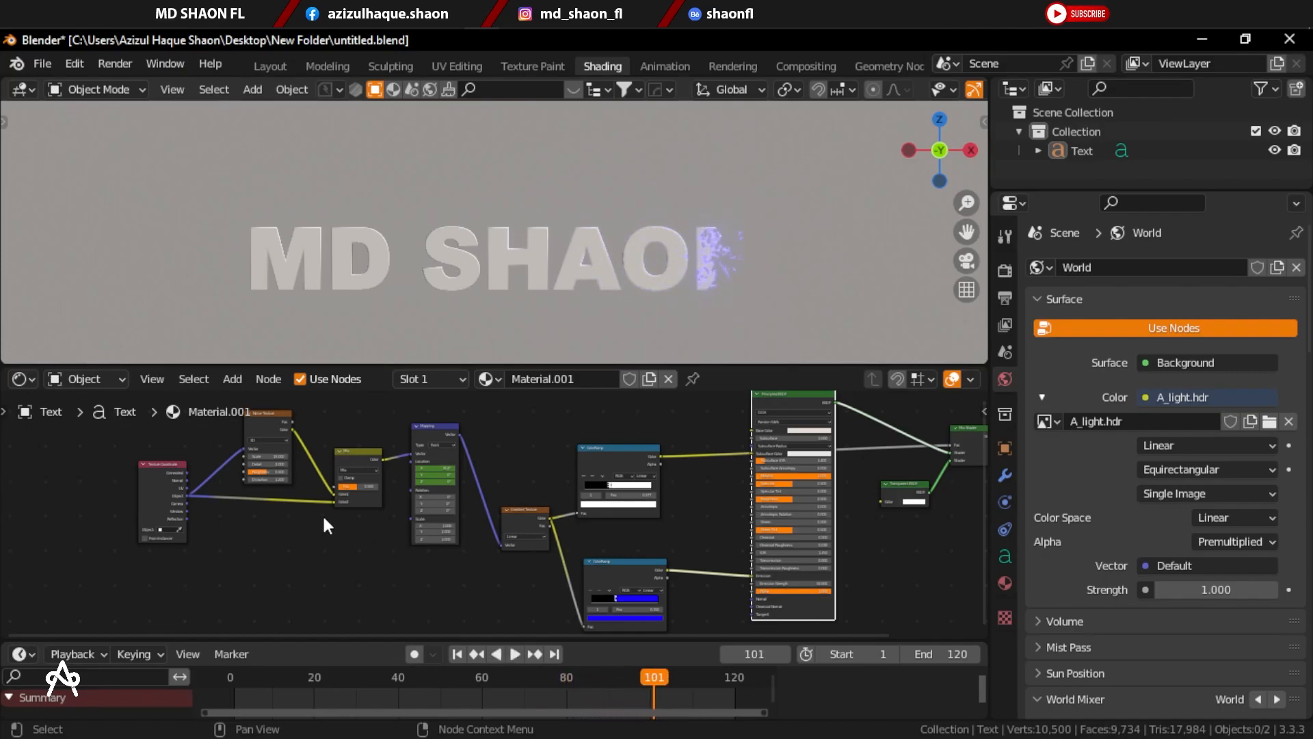
key(space)
Step: Add a Voronoi Texture node beside the Noise Texture node in the text material
middle_drag(323, 518, 402, 590)
scroll(248, 537, up, 8)
middle_drag(107, 473, 329, 497)
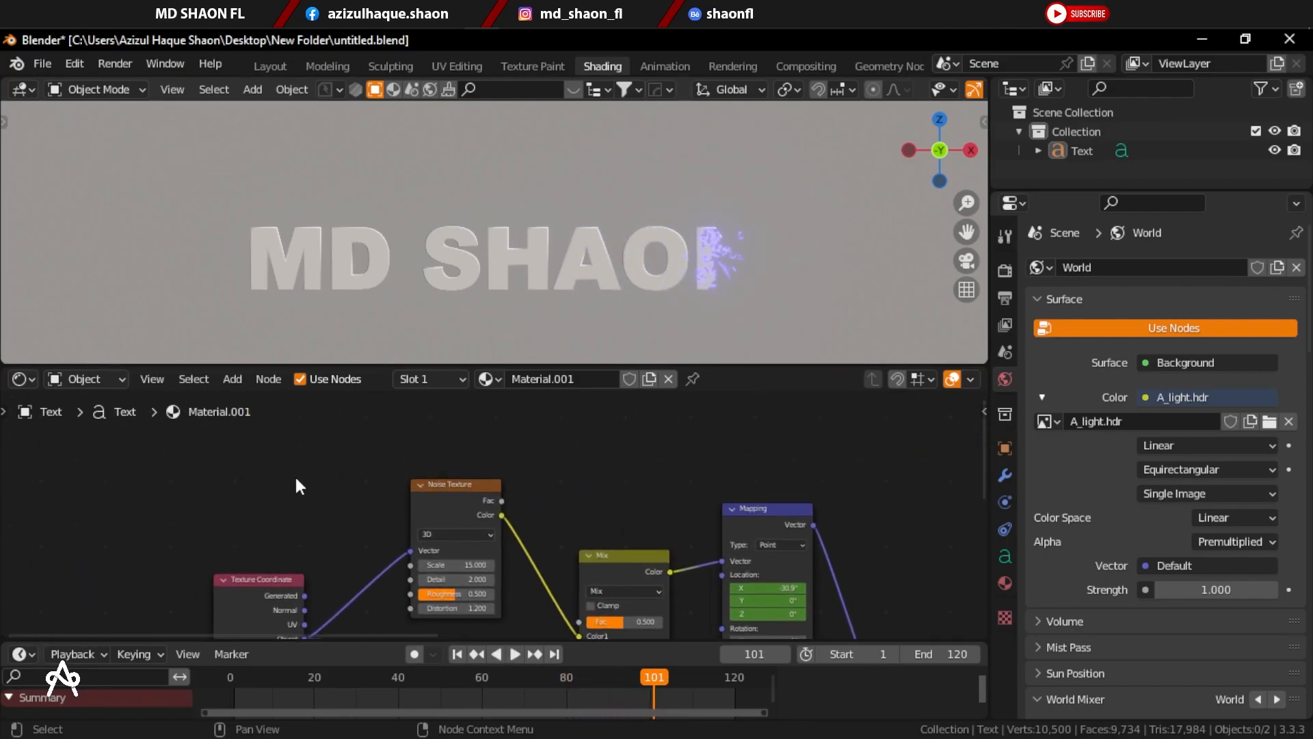
key(shift+a)
click(425, 494)
right_click(425, 495)
key(shift+a)
click(229, 471)
text(voi)
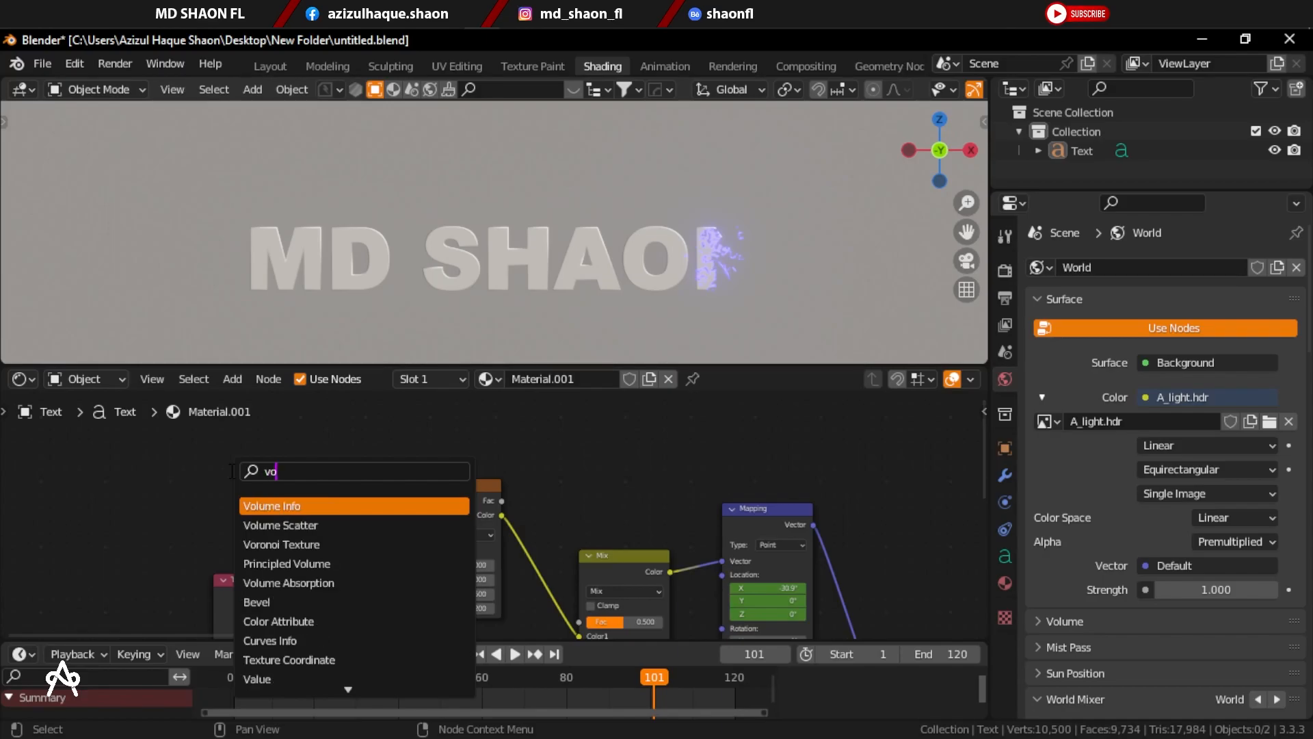
key(Down)
key(Down)
key(Down)
key(Down)
key(Return)
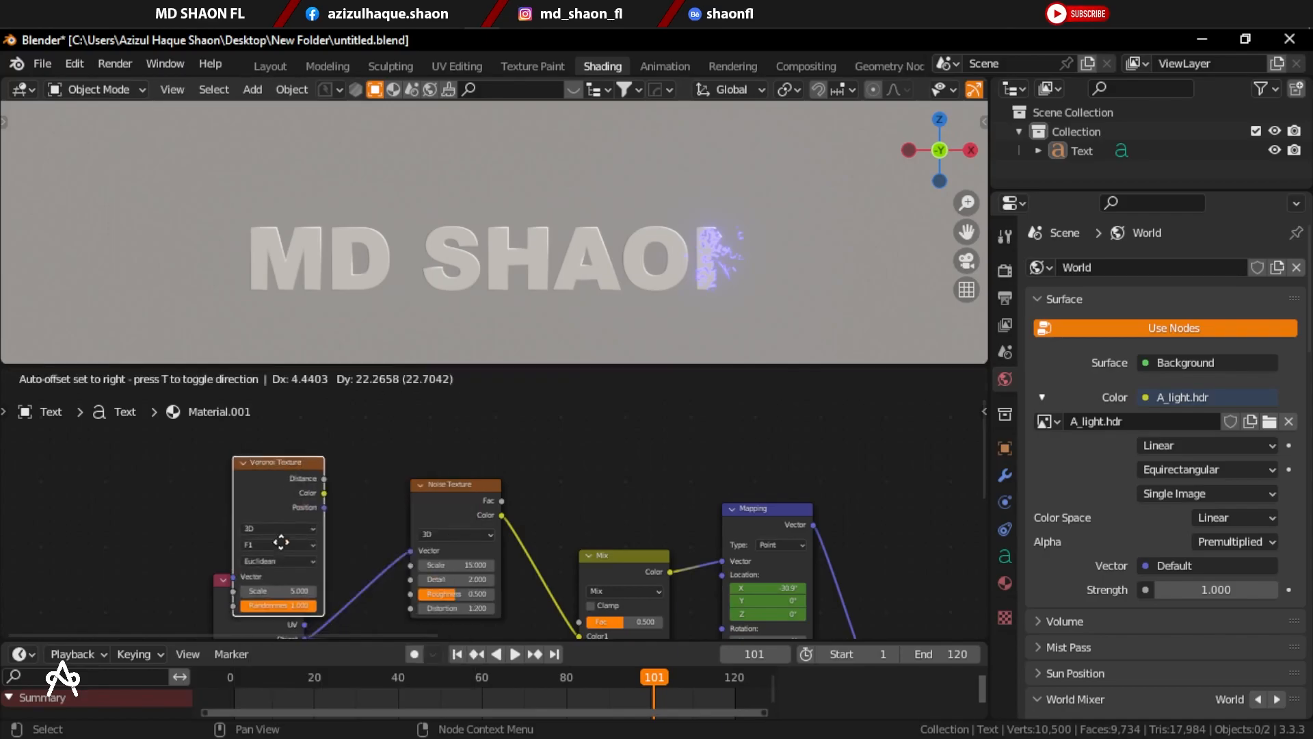
click(252, 505)
Step: Insert the Voronoi Texture between the Texture Coordinate and Noise Texture nodes, and replay the animation from the first frame
scroll(335, 444, down, 2)
drag(292, 445, 392, 503)
drag(539, 509, 535, 489)
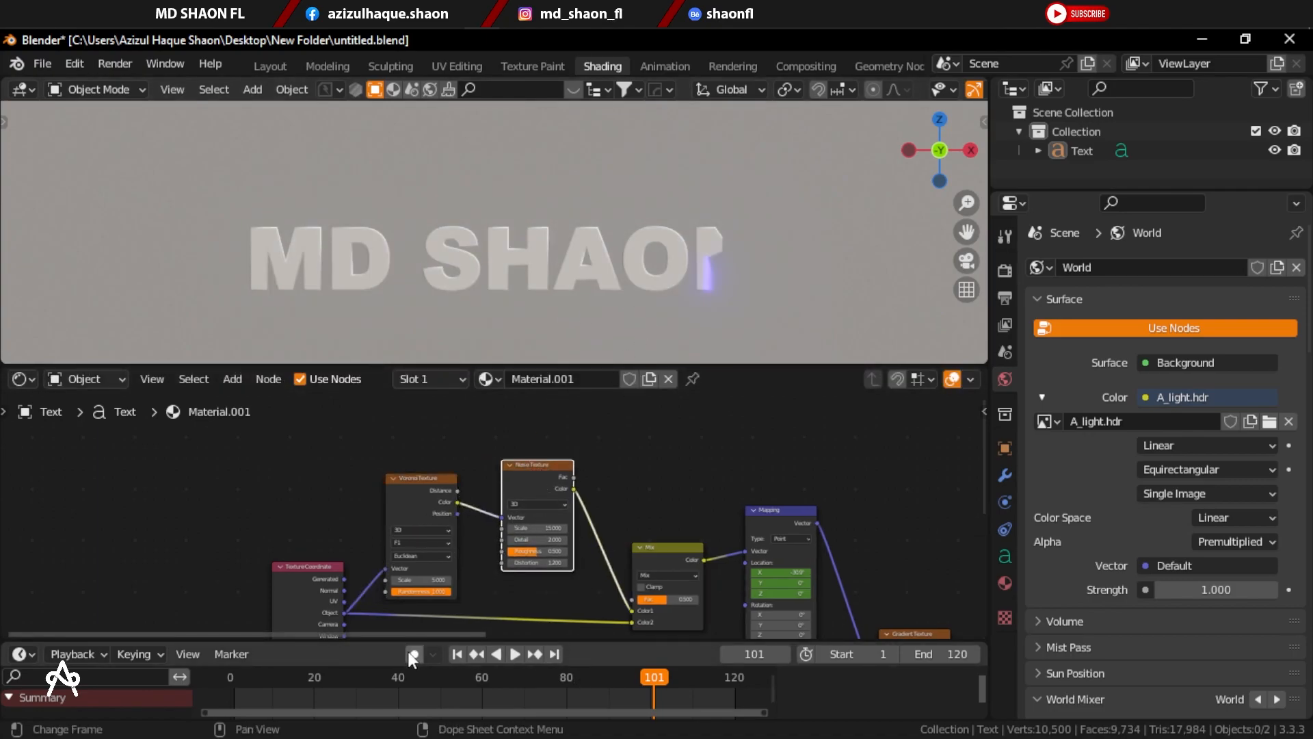
click(457, 654)
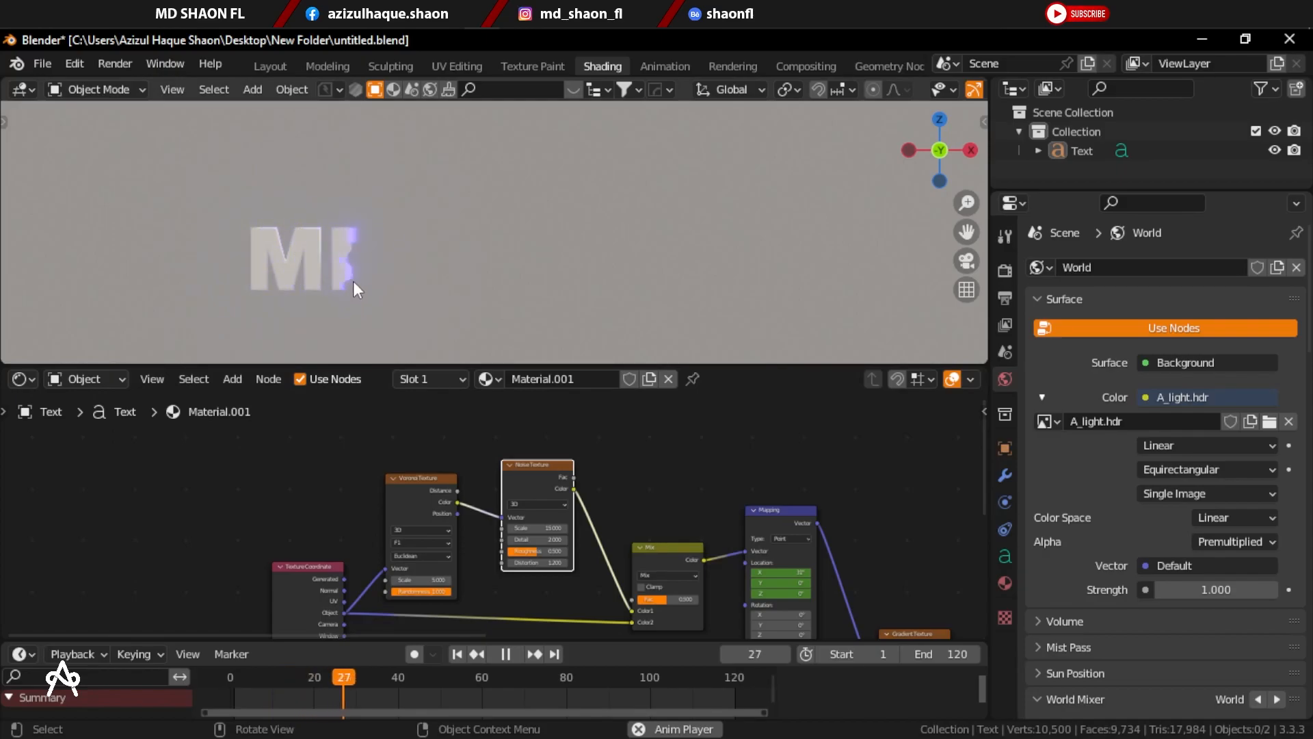
Step: Delete the Noise Texture node and connect the Voronoi Texture's Color output to the Mix node's Color1 input
key(x)
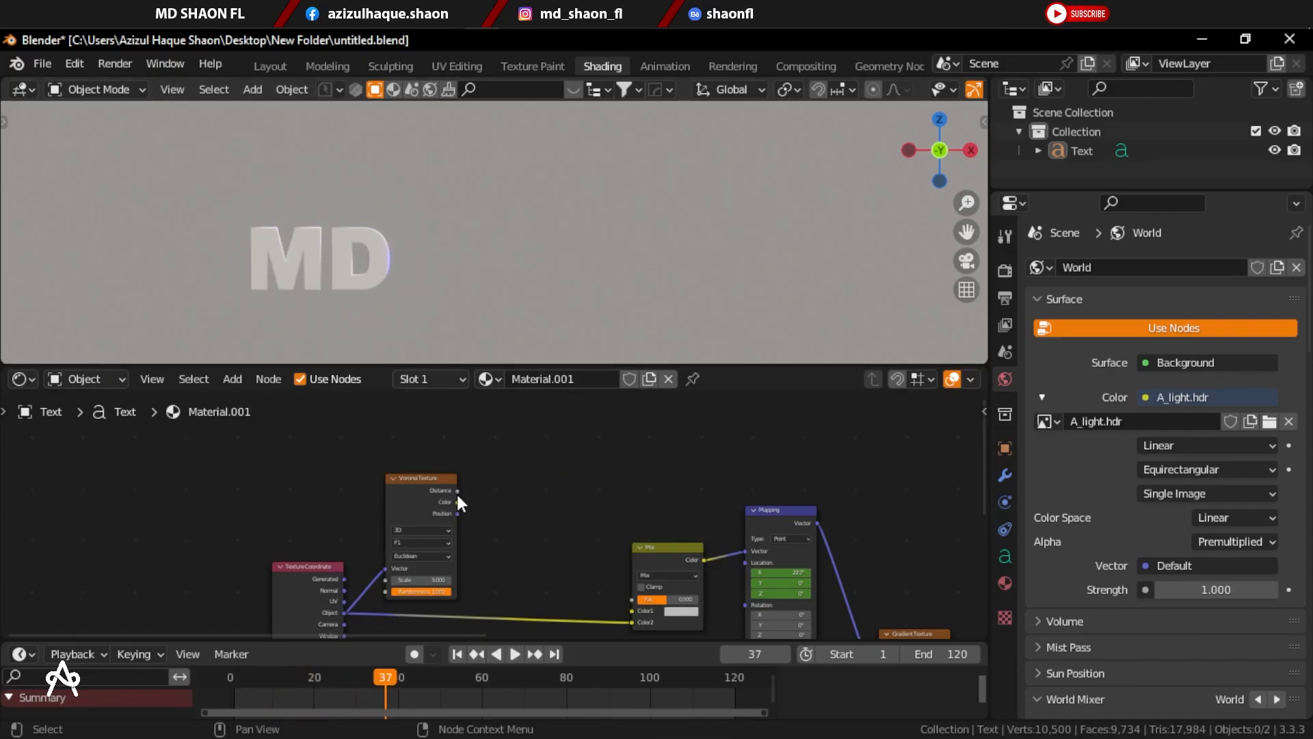
drag(457, 502, 633, 573)
drag(424, 439, 479, 444)
Step: Preview the Voronoi reveal around frame 37 and set the Voronoi Texture's Scale to 21.200
key(space)
key(space)
drag(415, 684, 362, 679)
key(space)
key(space)
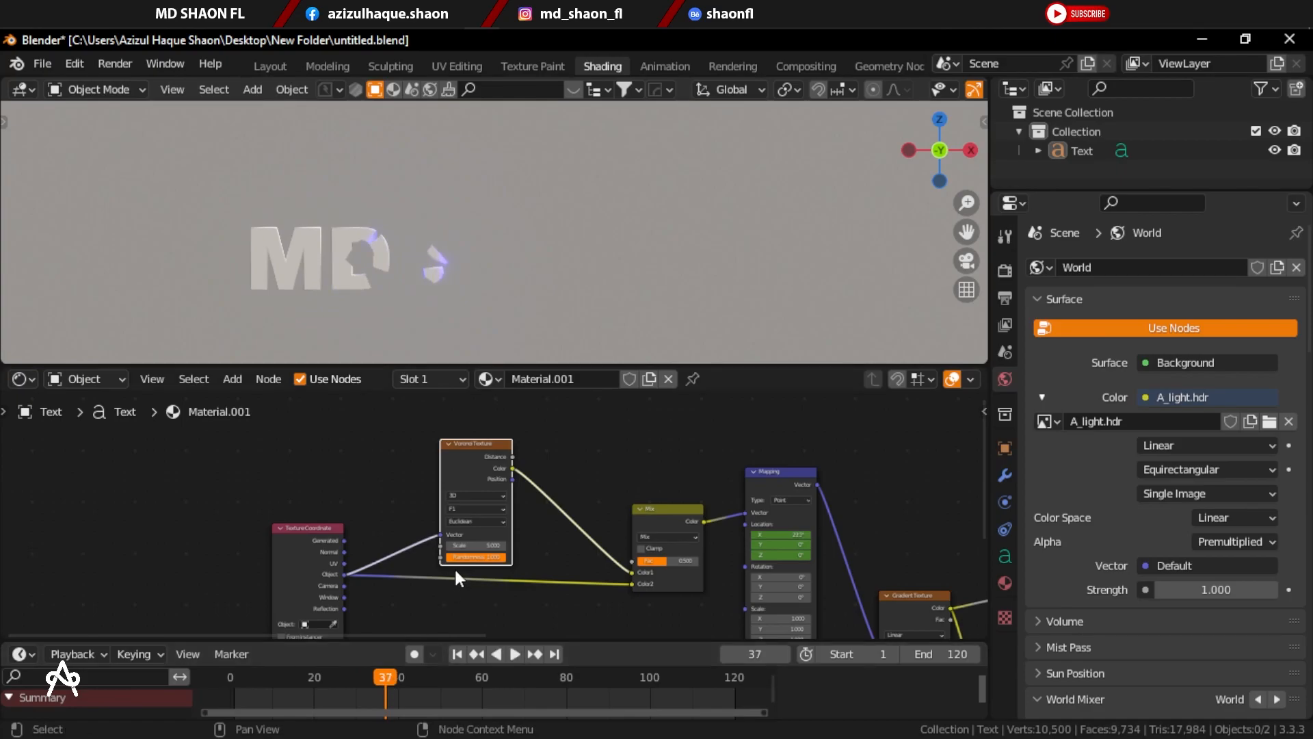
scroll(455, 567, up, 2)
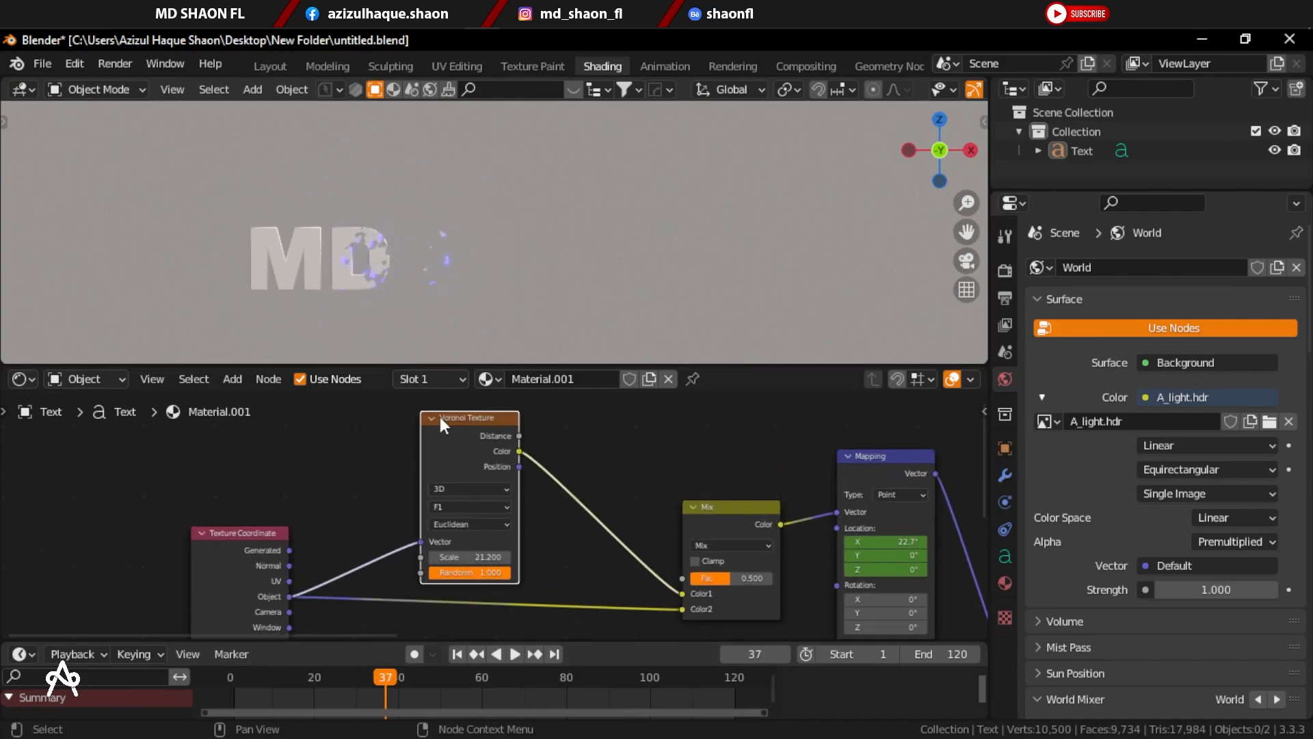
Step: Set the world background's Strength to 0.400 and move the playhead to frame 41
scroll(346, 265, up, 6)
scroll(470, 254, down, 3)
drag(1154, 593, 1115, 593)
scroll(647, 252, down, 2)
mouse_move(383, 681)
mouse_down()
mouse_move(580, 674)
mouse_move(249, 671)
mouse_move(618, 682)
mouse_move(294, 687)
mouse_move(401, 692)
mouse_up()
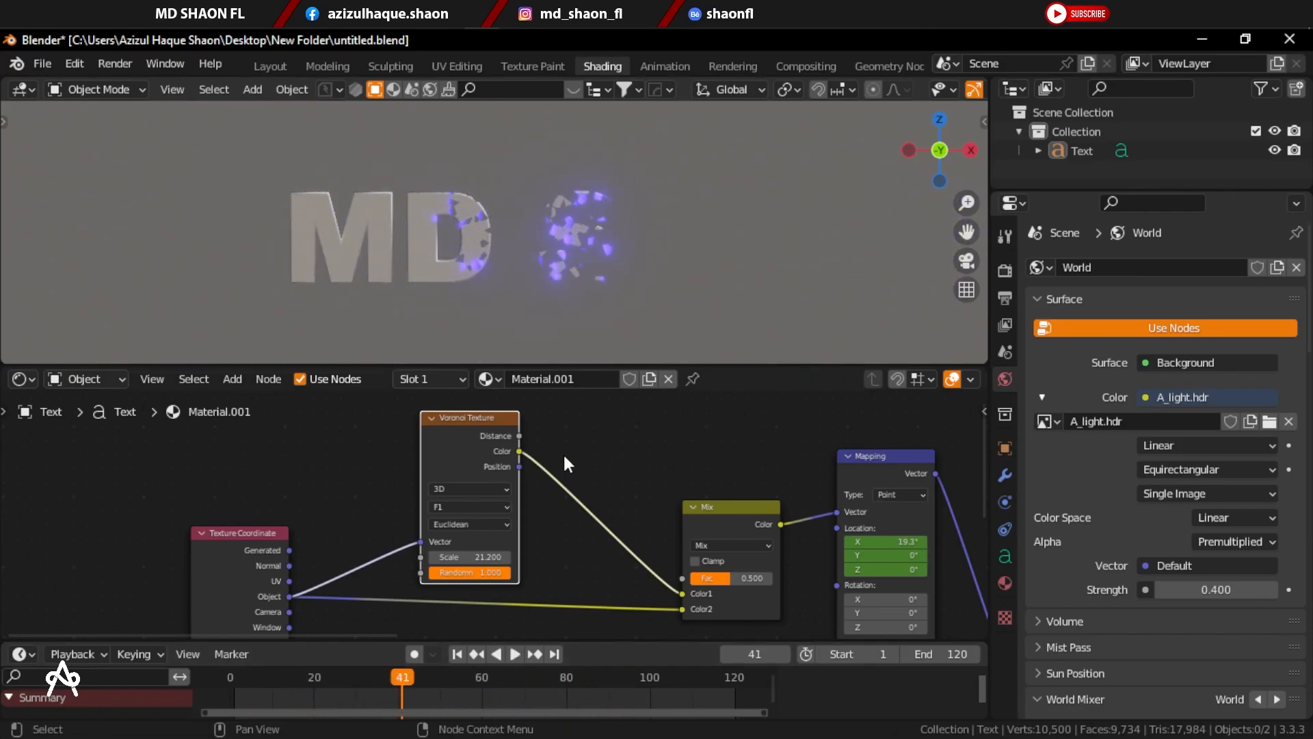
Step: Fit the complete node tree in the Shader Editor and select all of its nodes
scroll(569, 501, down, 11)
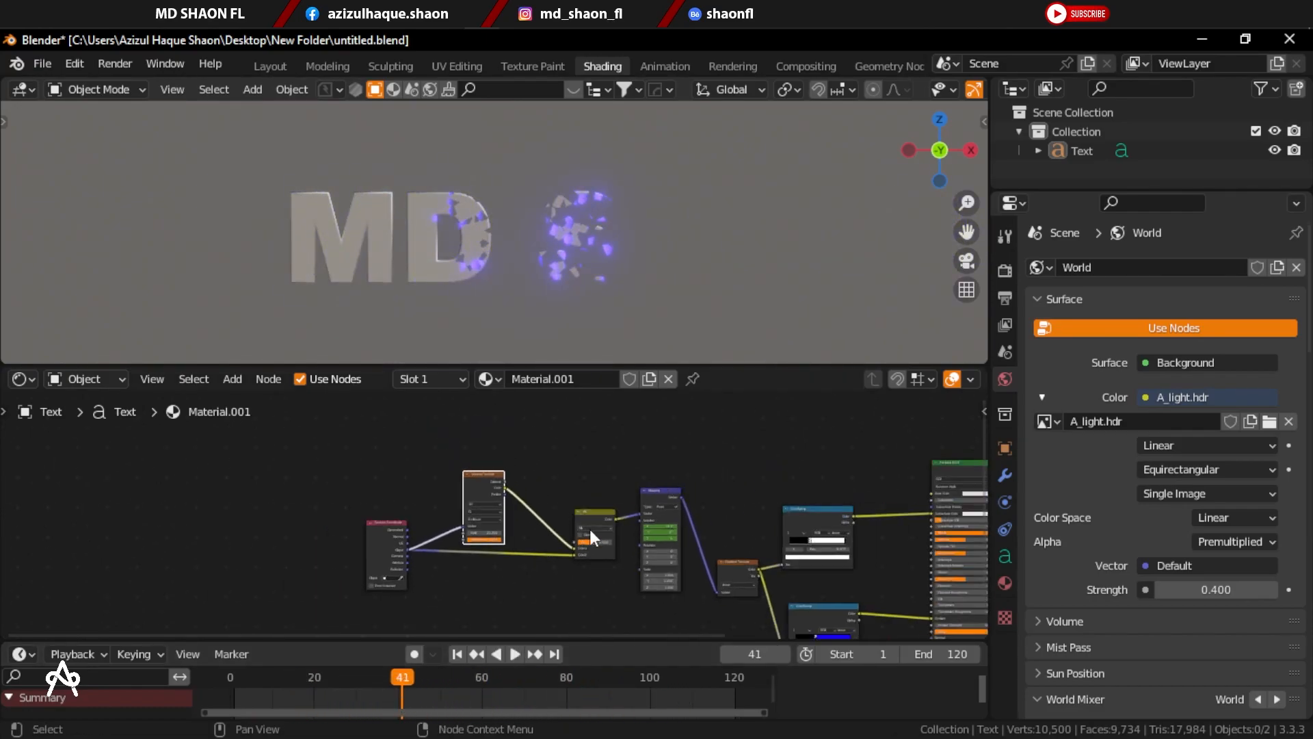
middle_drag(579, 530, 422, 489)
scroll(485, 495, down, 3)
middle_drag(508, 497, 414, 496)
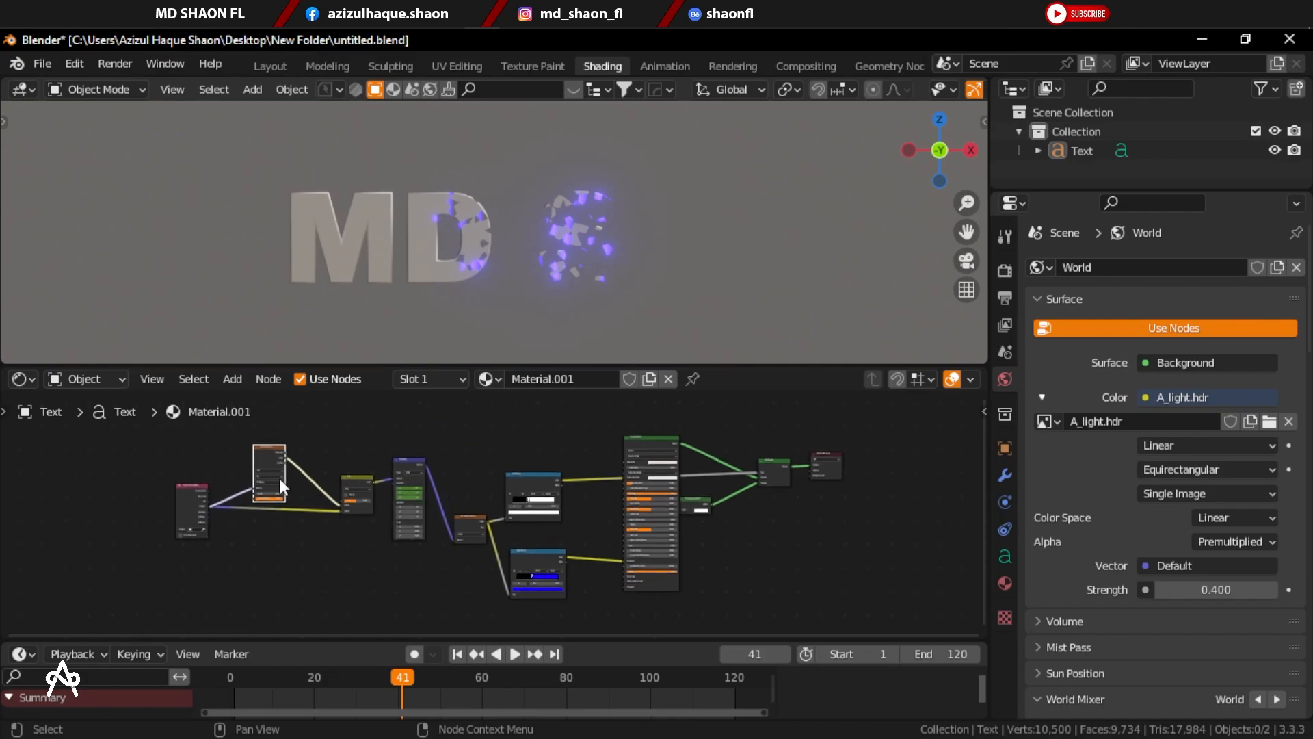
drag(149, 427, 859, 597)
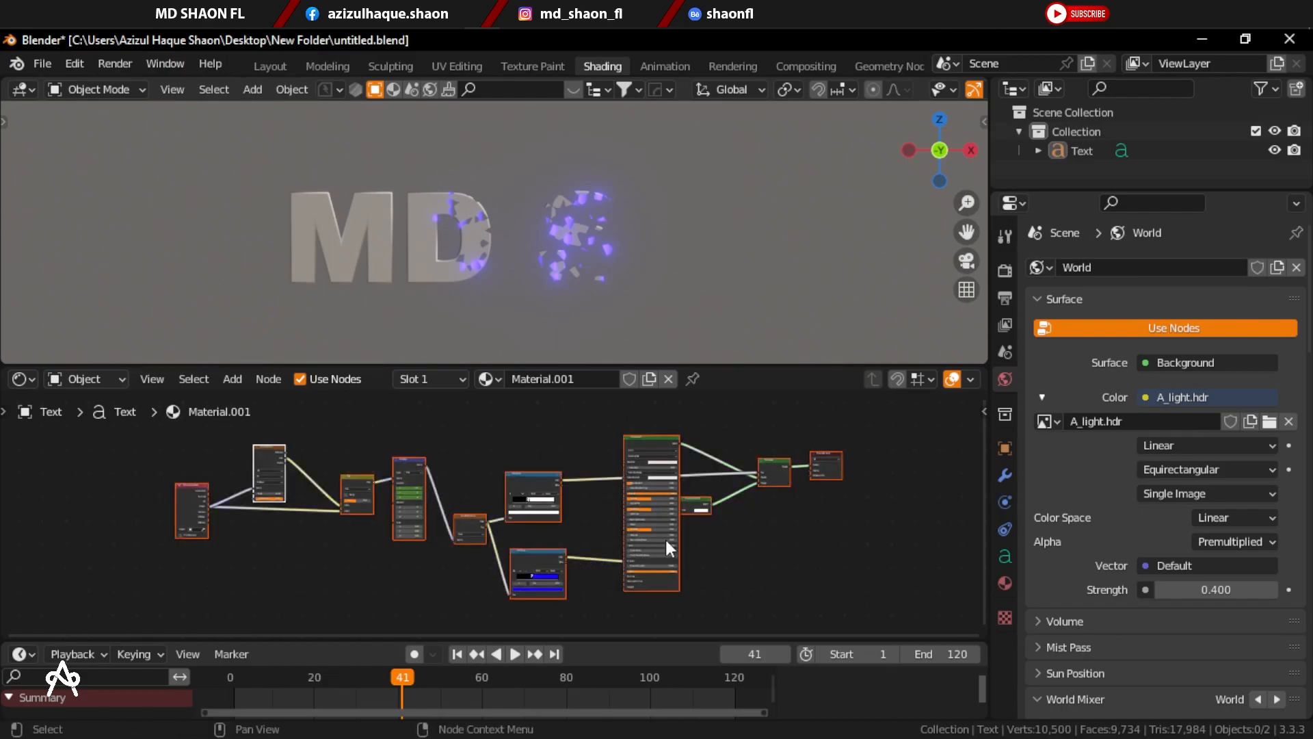
Step: Scrub the Voronoi reveal animation through frames 7, 30 and 51 to frame 74
key(space)
drag(410, 684, 260, 684)
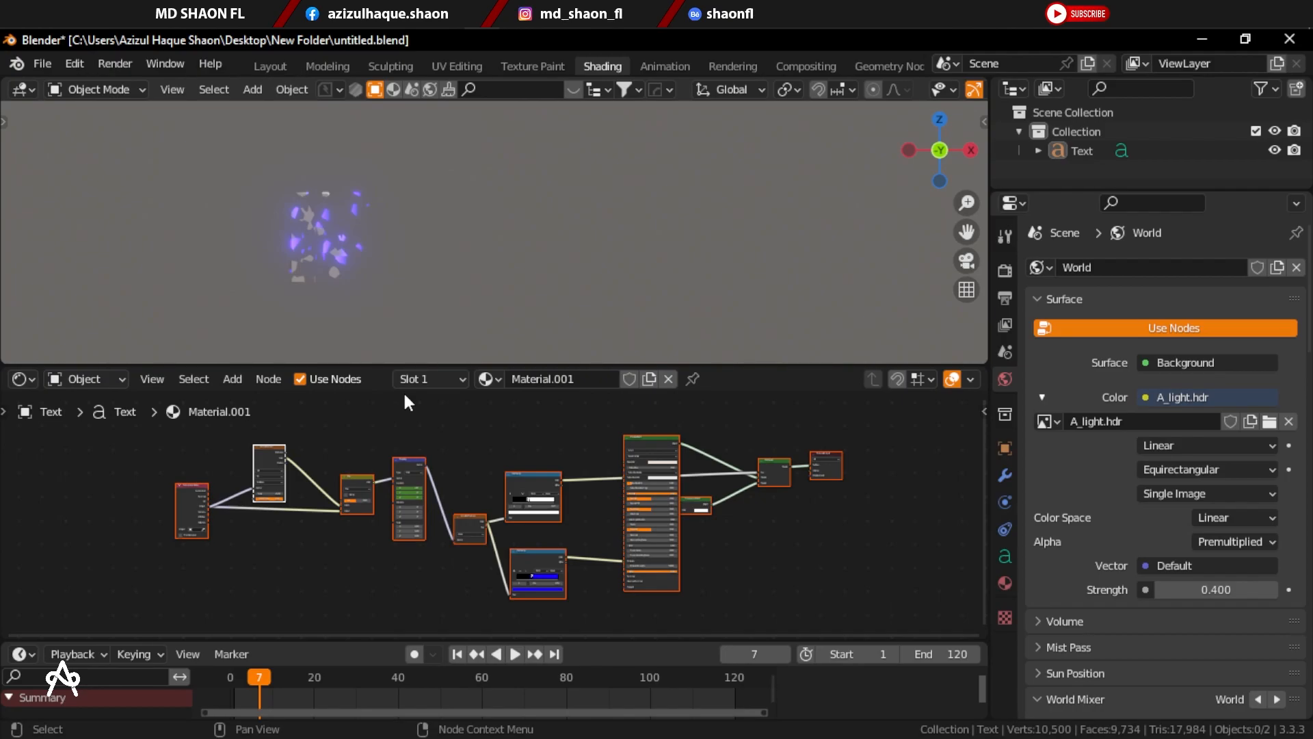
drag(261, 676, 355, 695)
scroll(407, 487, up, 2)
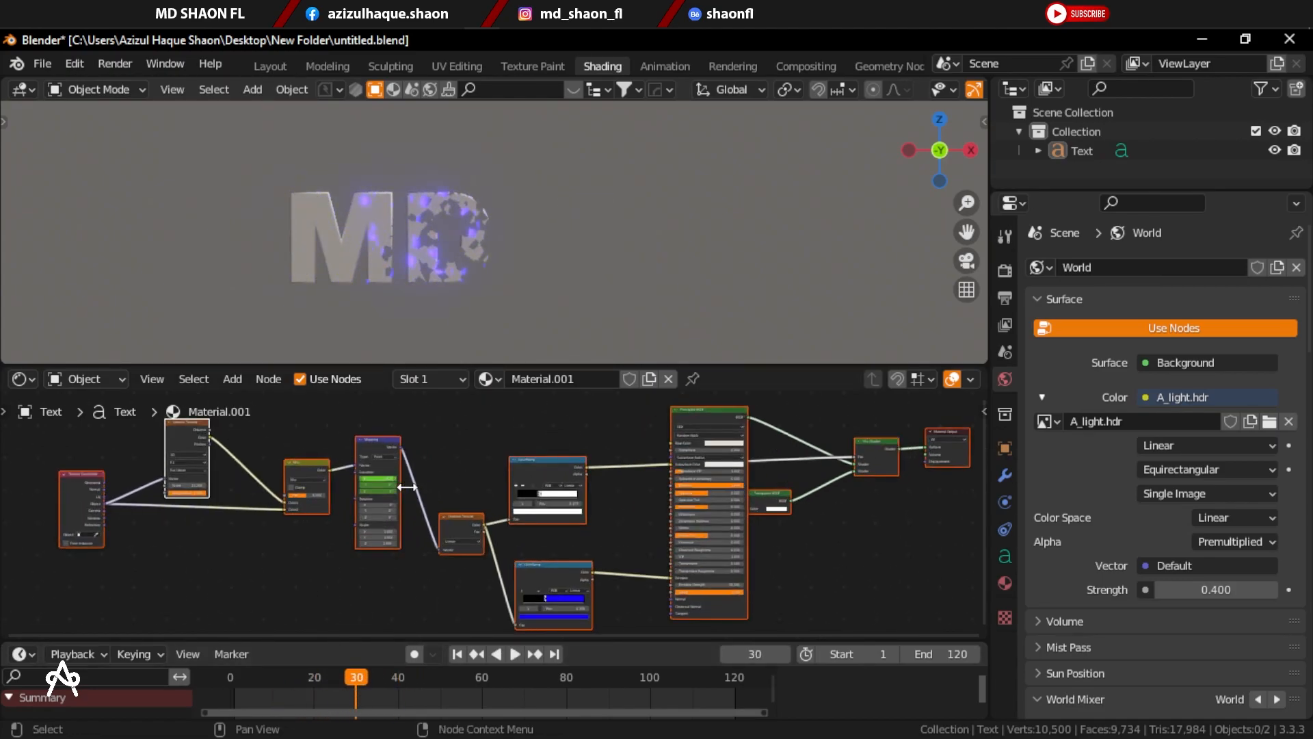
scroll(407, 487, down, 2)
drag(355, 683, 444, 681)
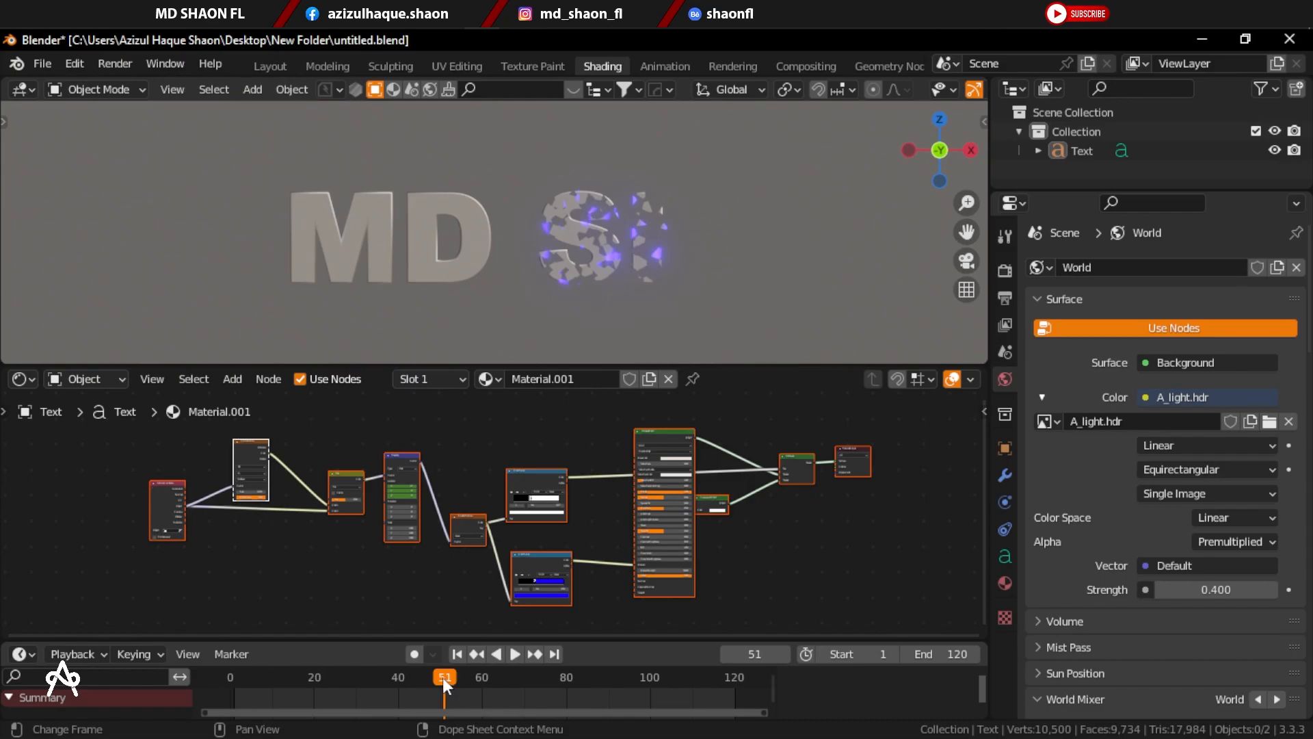
drag(442, 686, 542, 692)
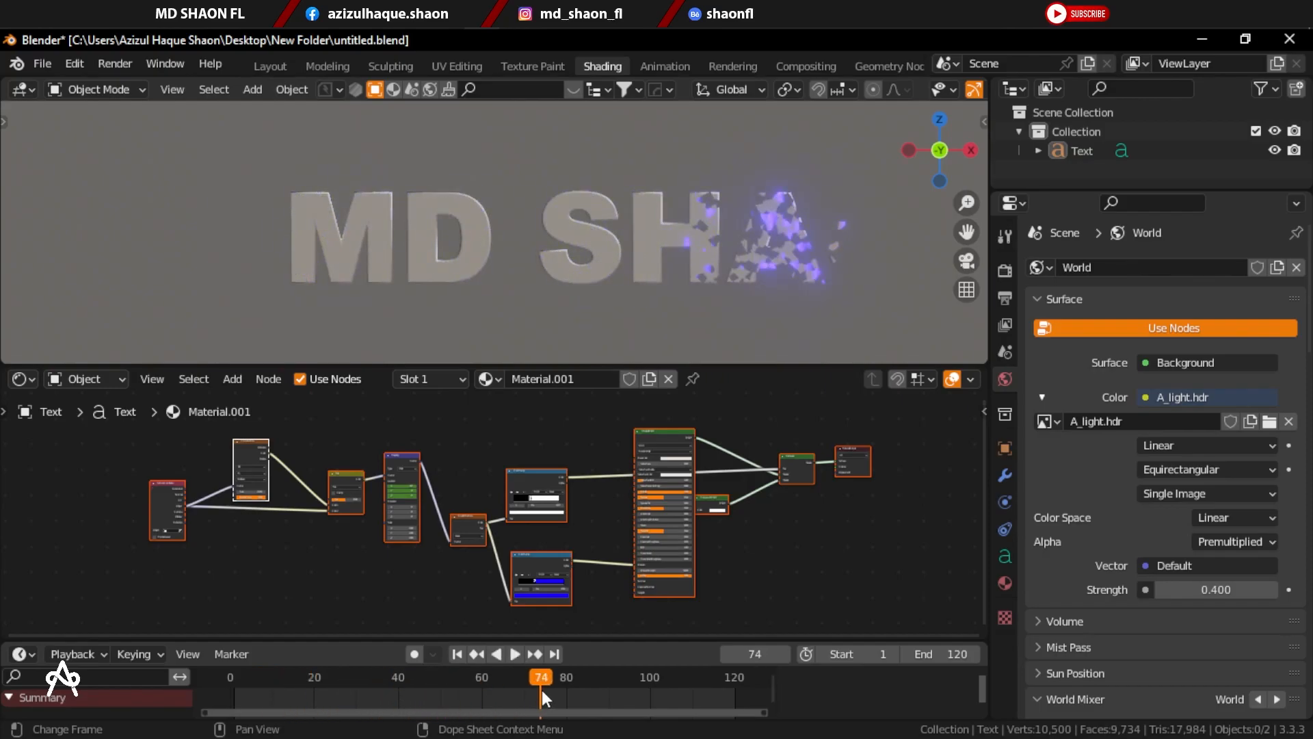